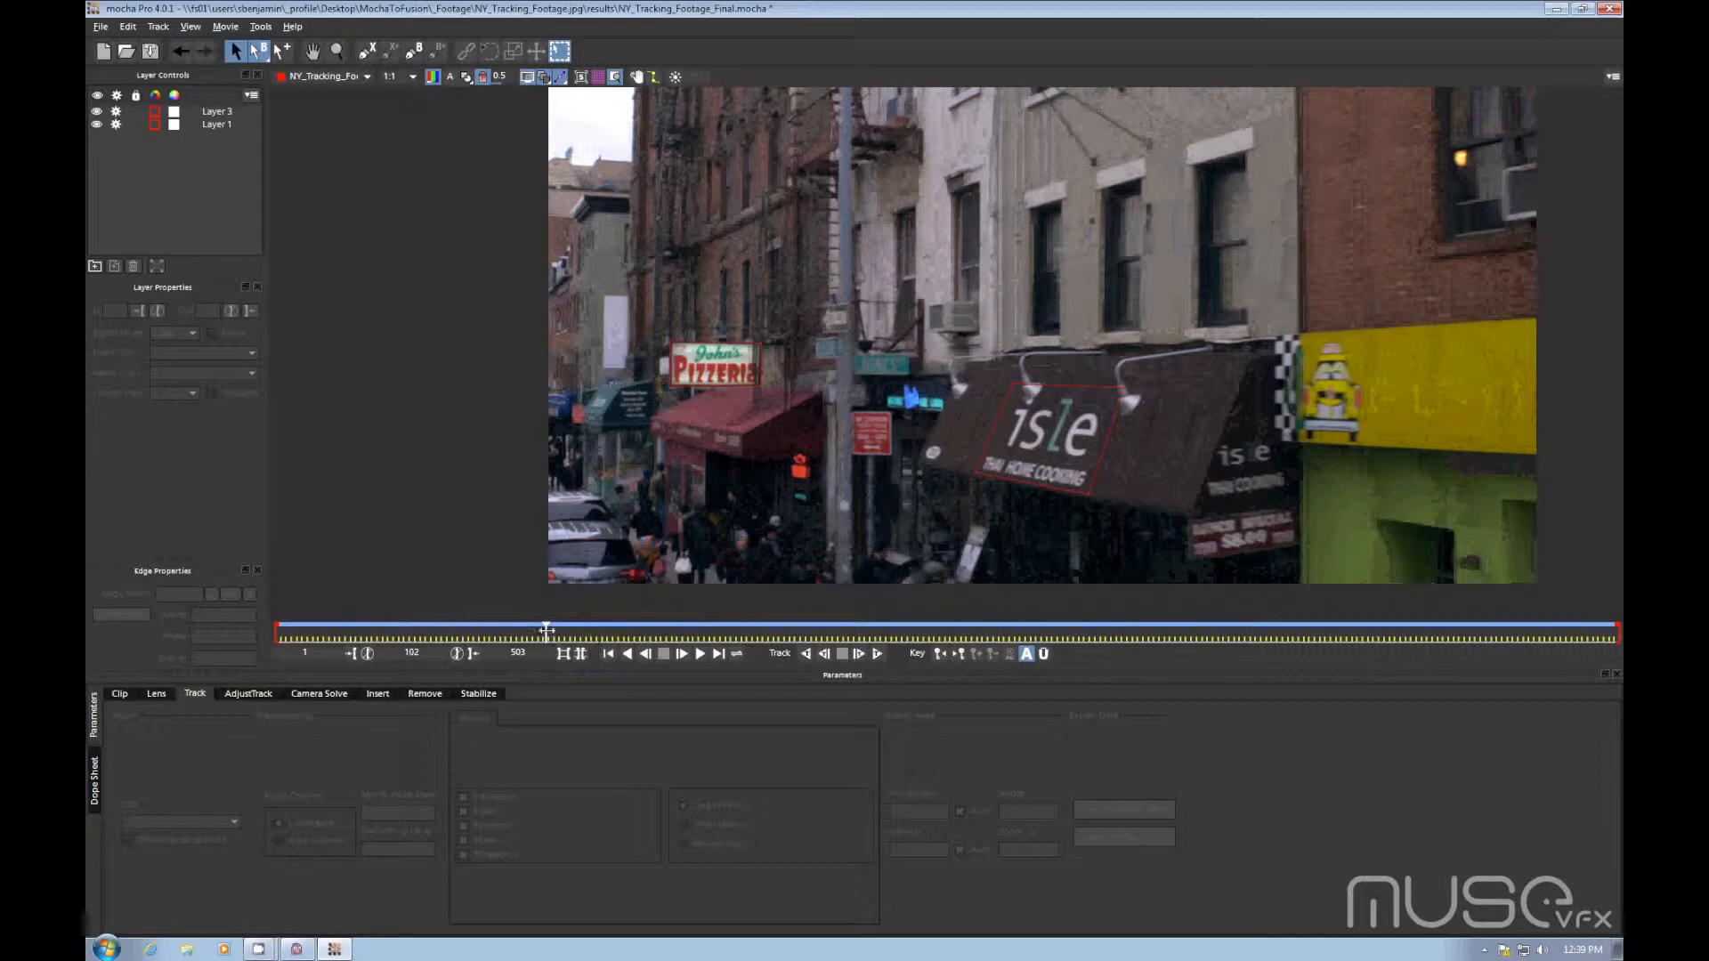
Step: Check the Layer 1 track on the pizzeria sign across the footage and return to the first frame
drag(545, 630, 632, 630)
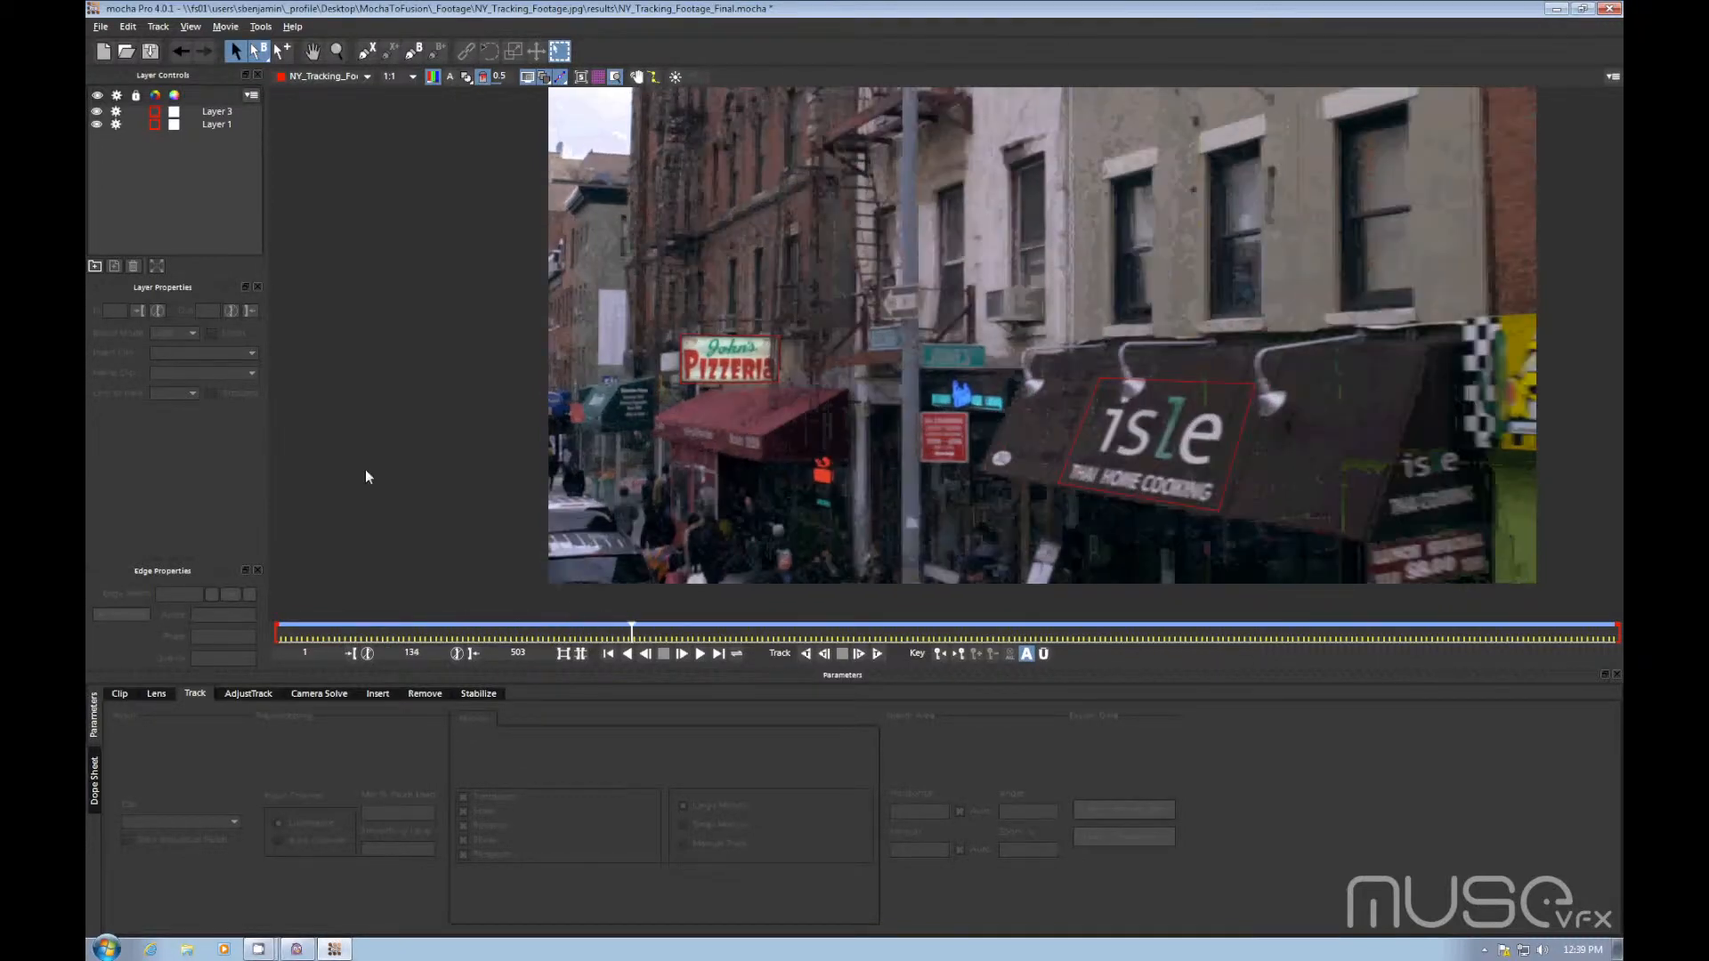
click(228, 130)
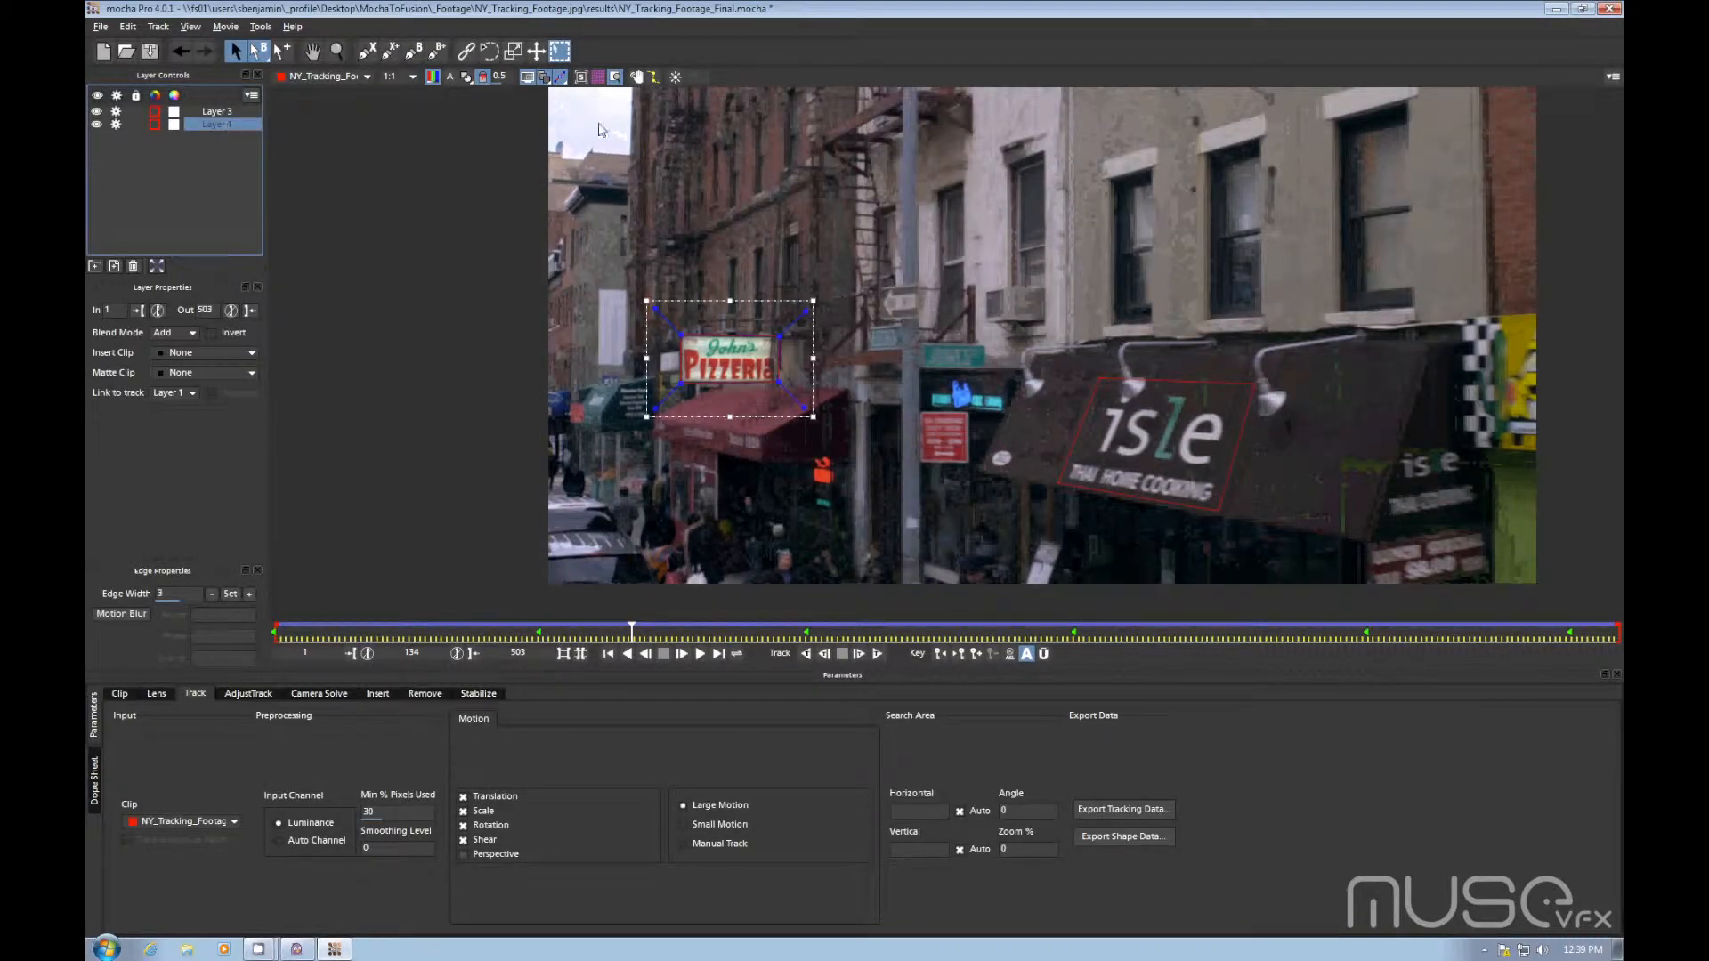
click(580, 77)
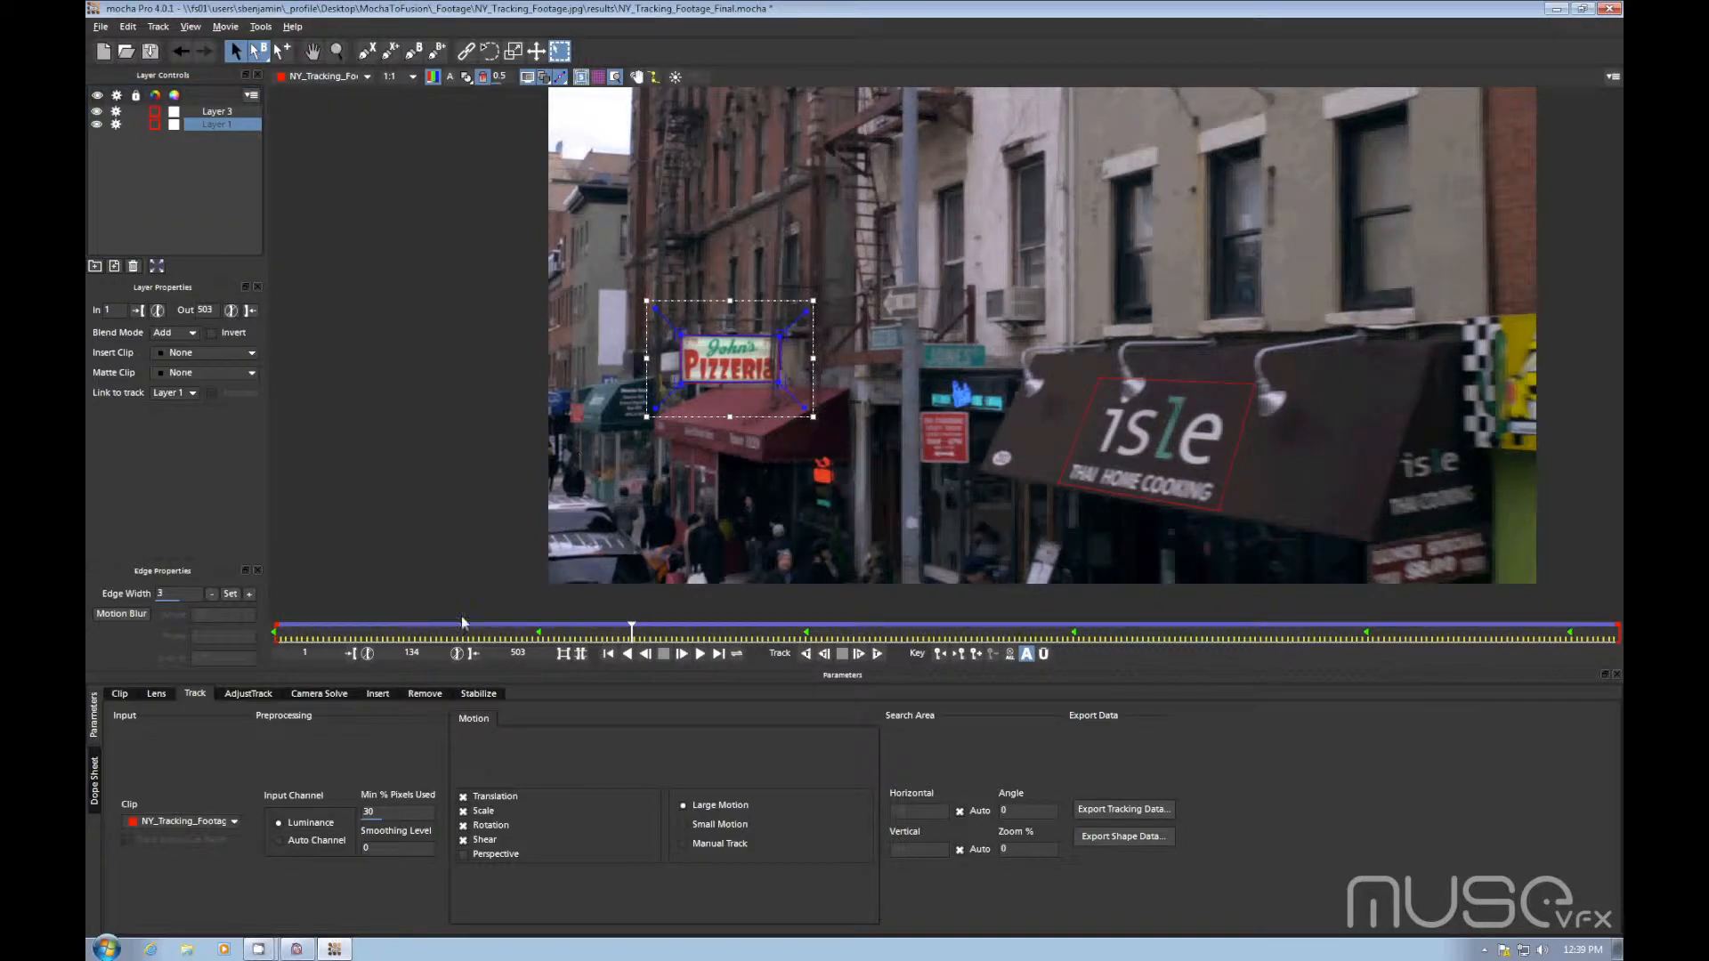
drag(630, 632, 521, 634)
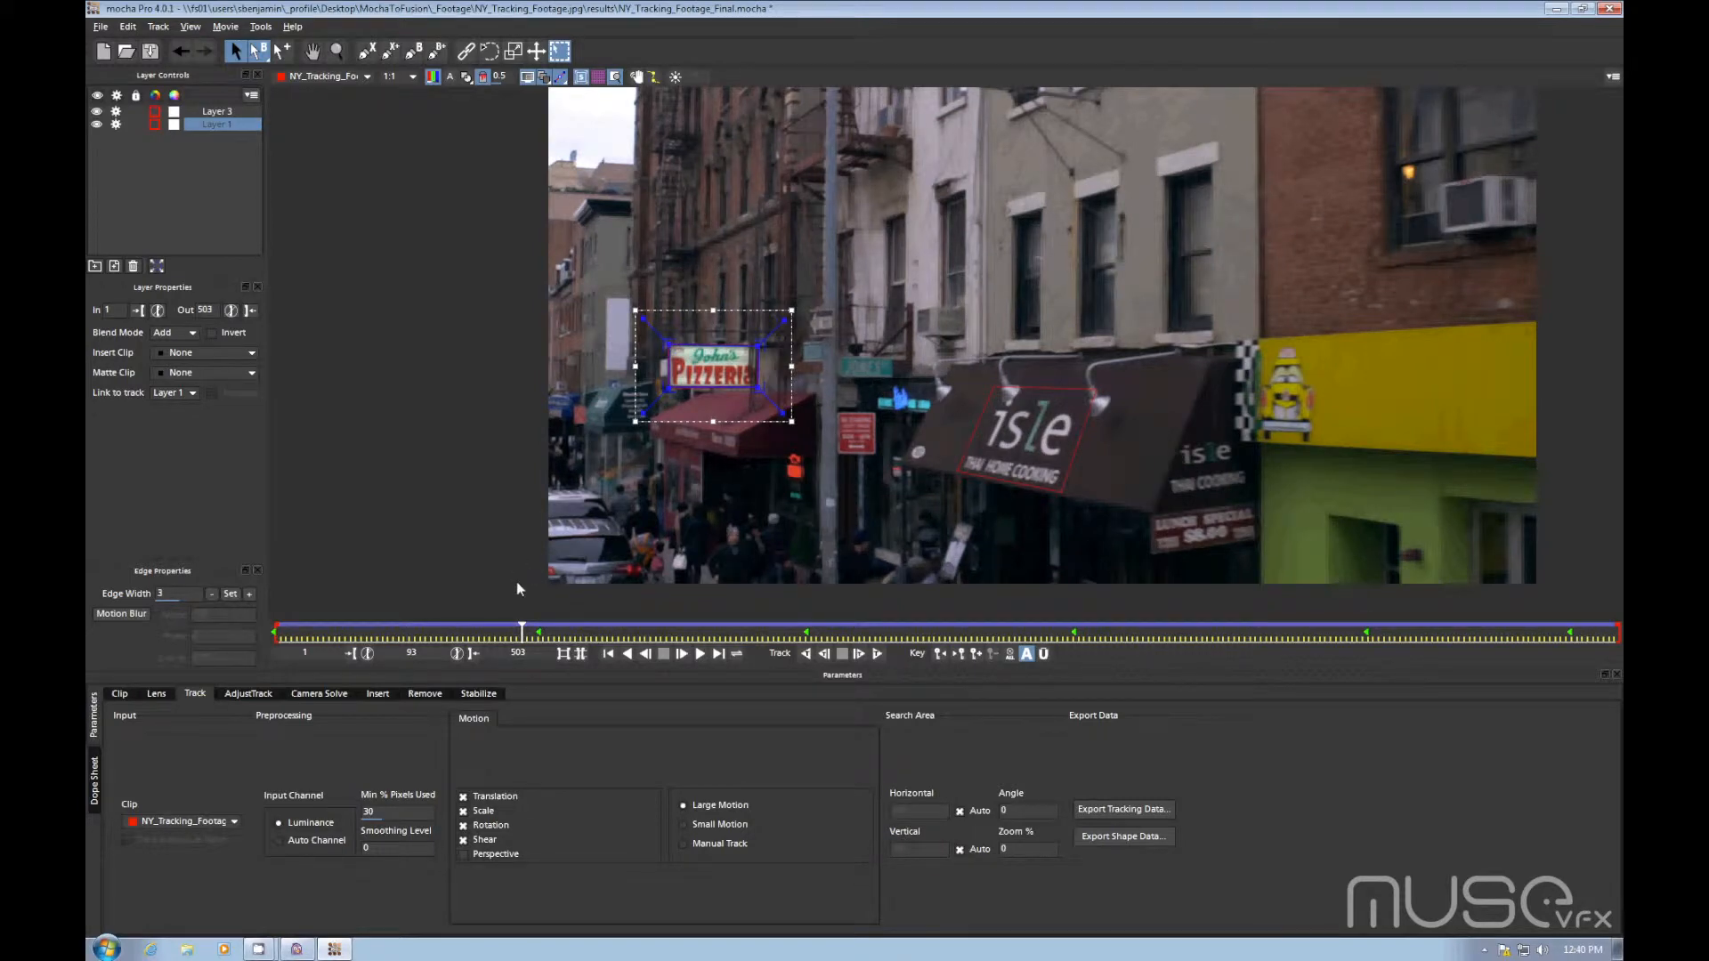
drag(521, 630, 275, 648)
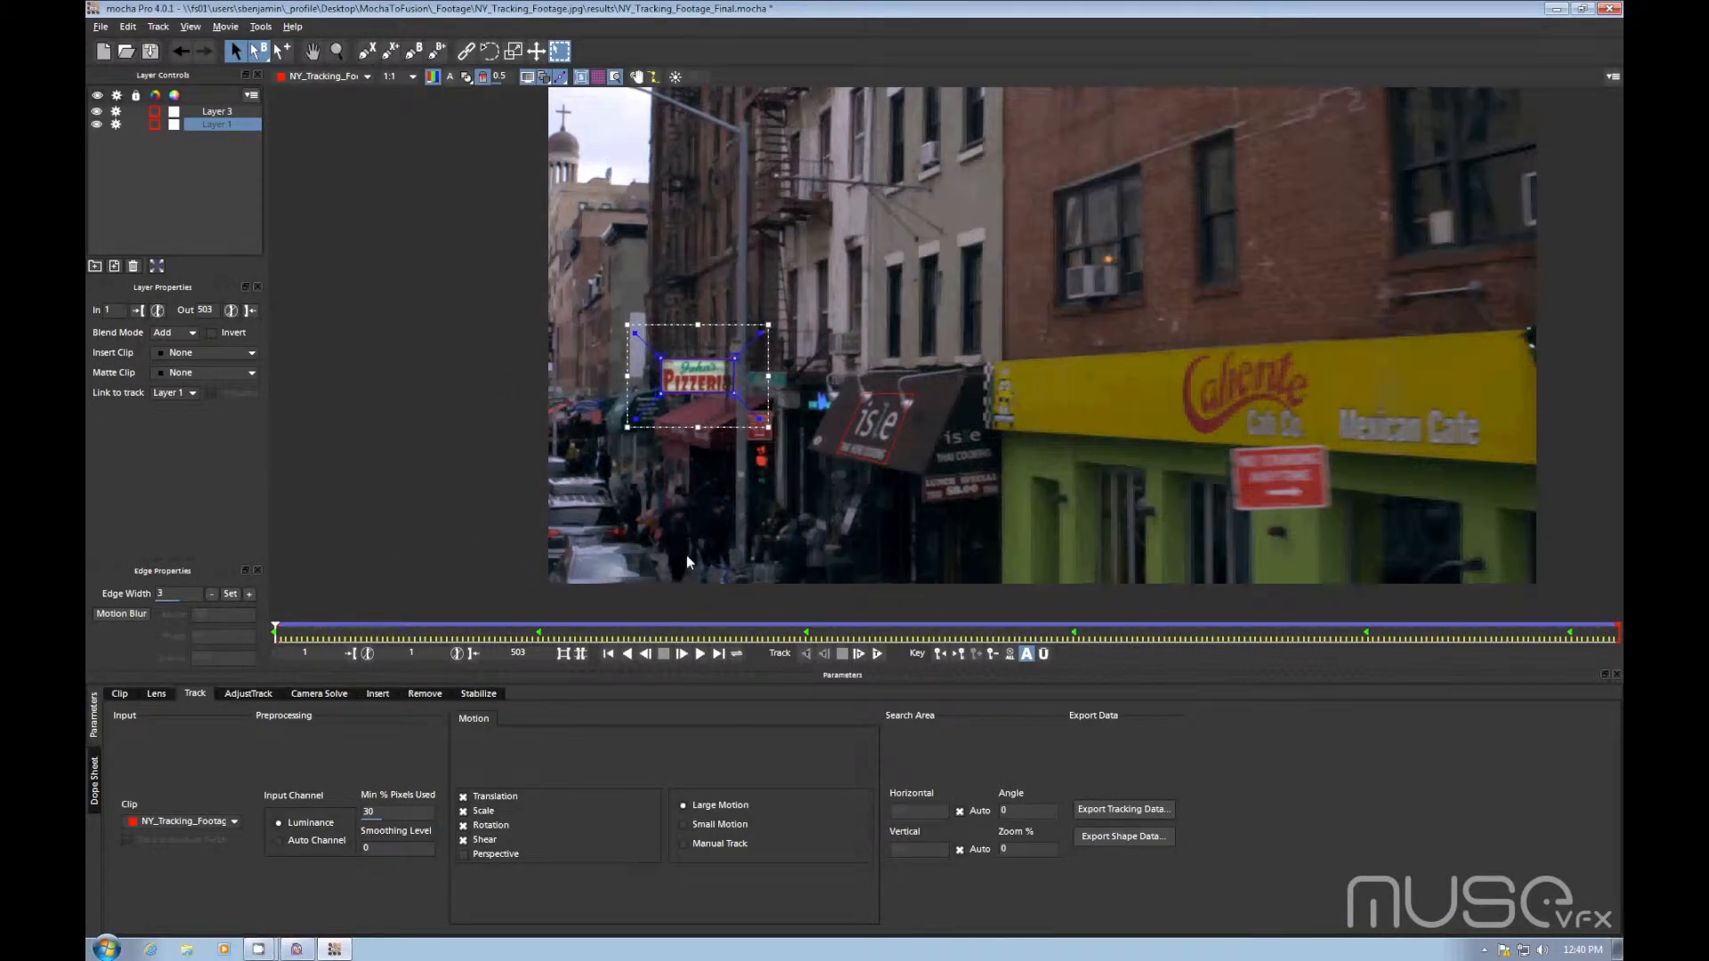
Step: Export Layer 1's tracking data in Digital Fusion COMP Data (*.comp) format to the clipboard
click(232, 124)
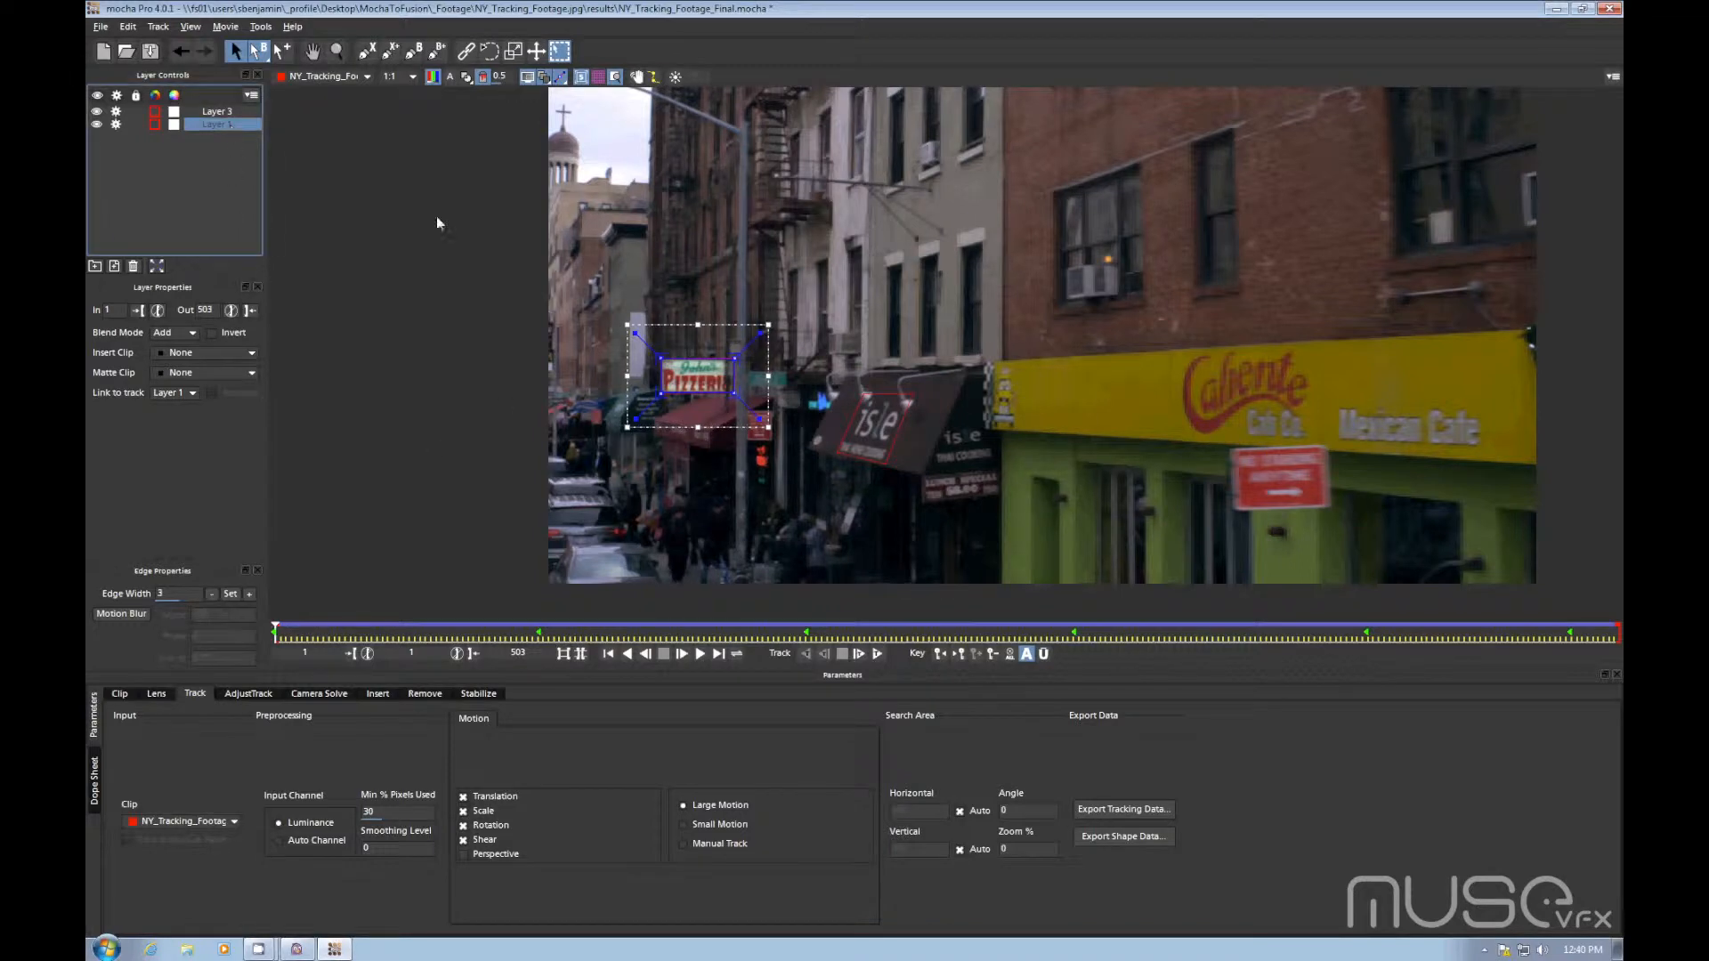
click(1134, 806)
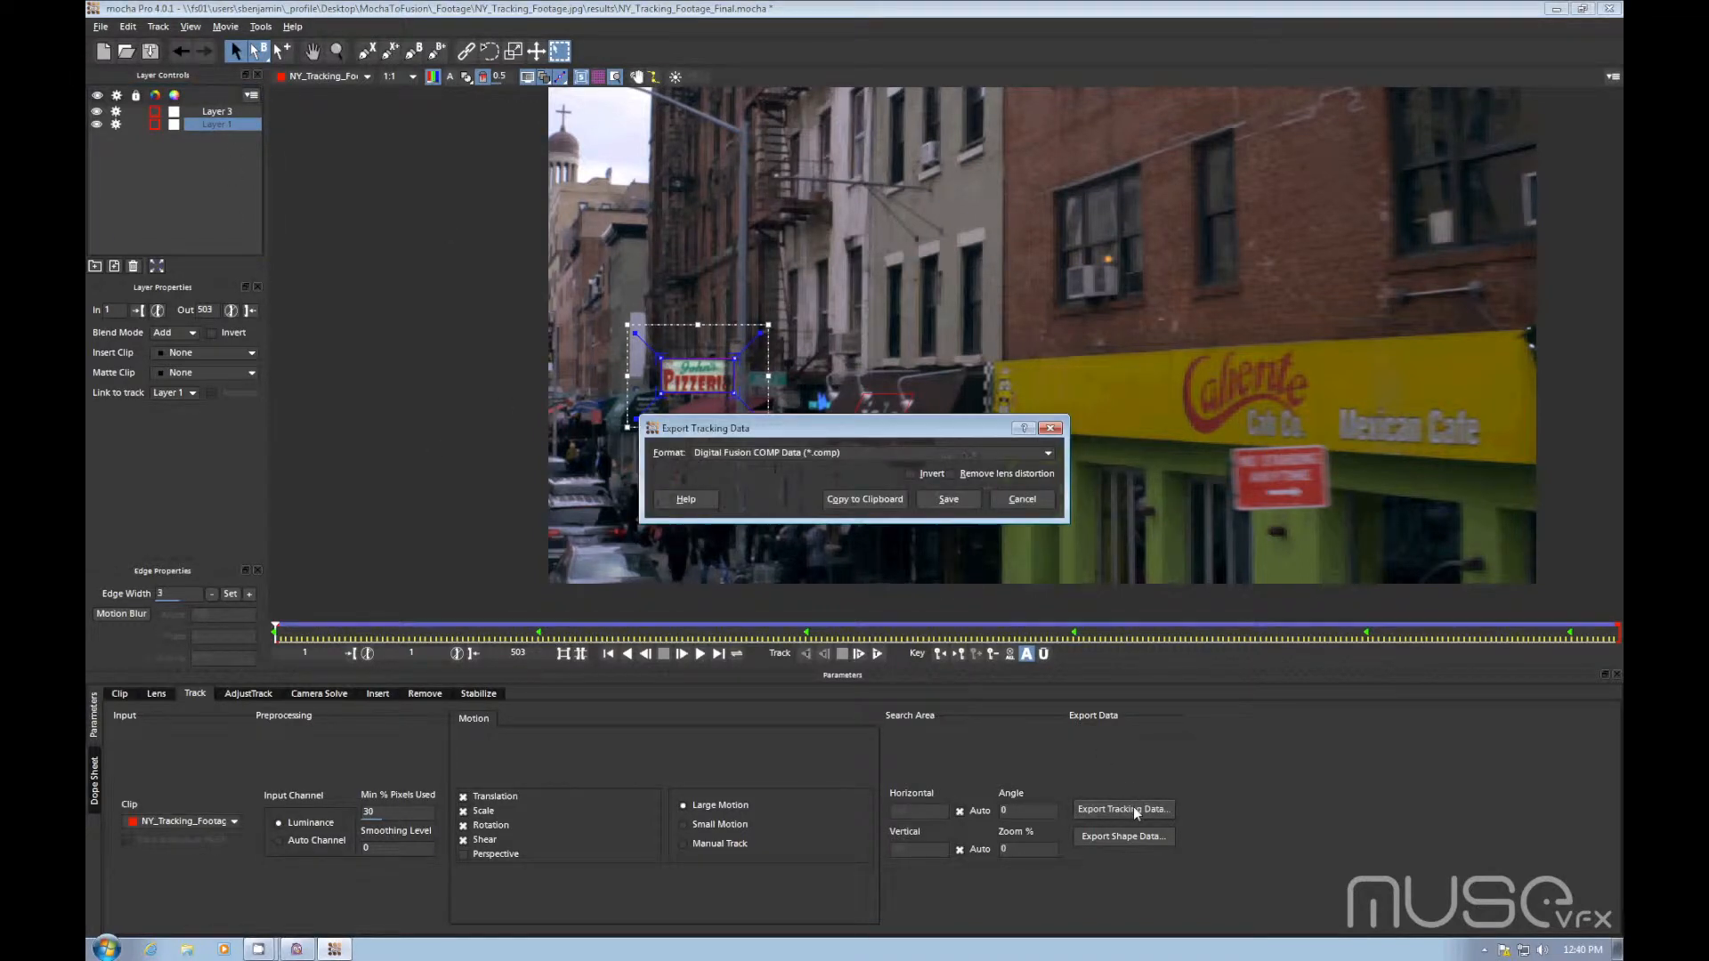
click(765, 457)
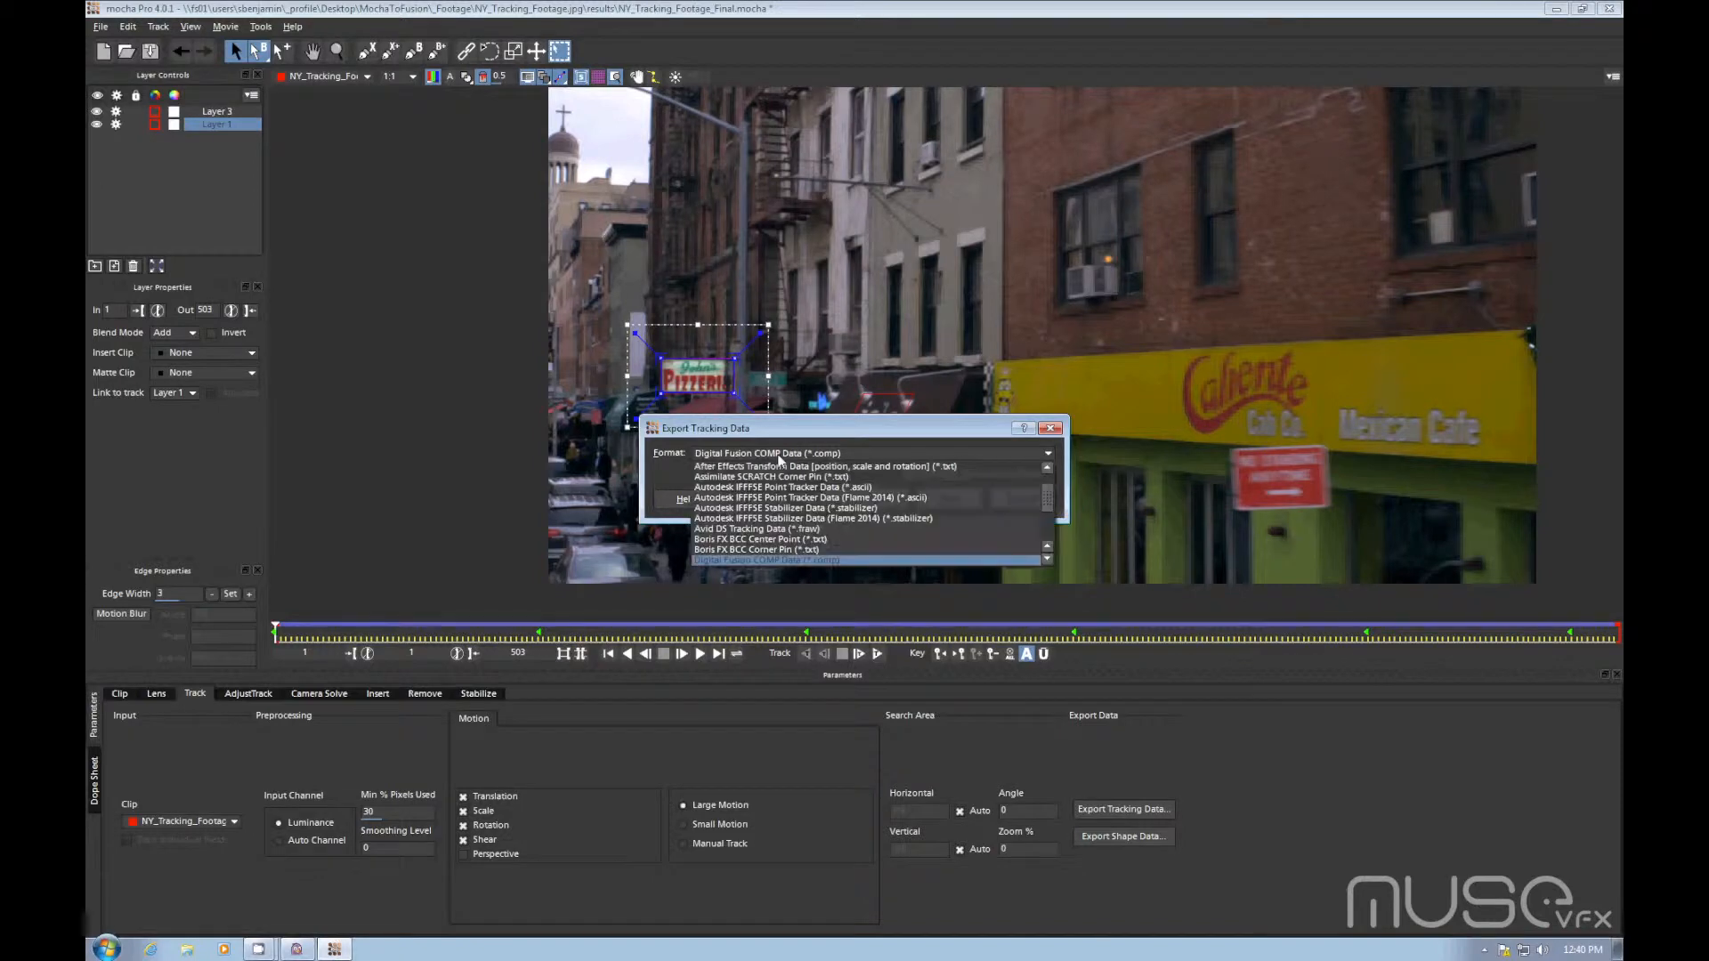
click(789, 559)
click(864, 499)
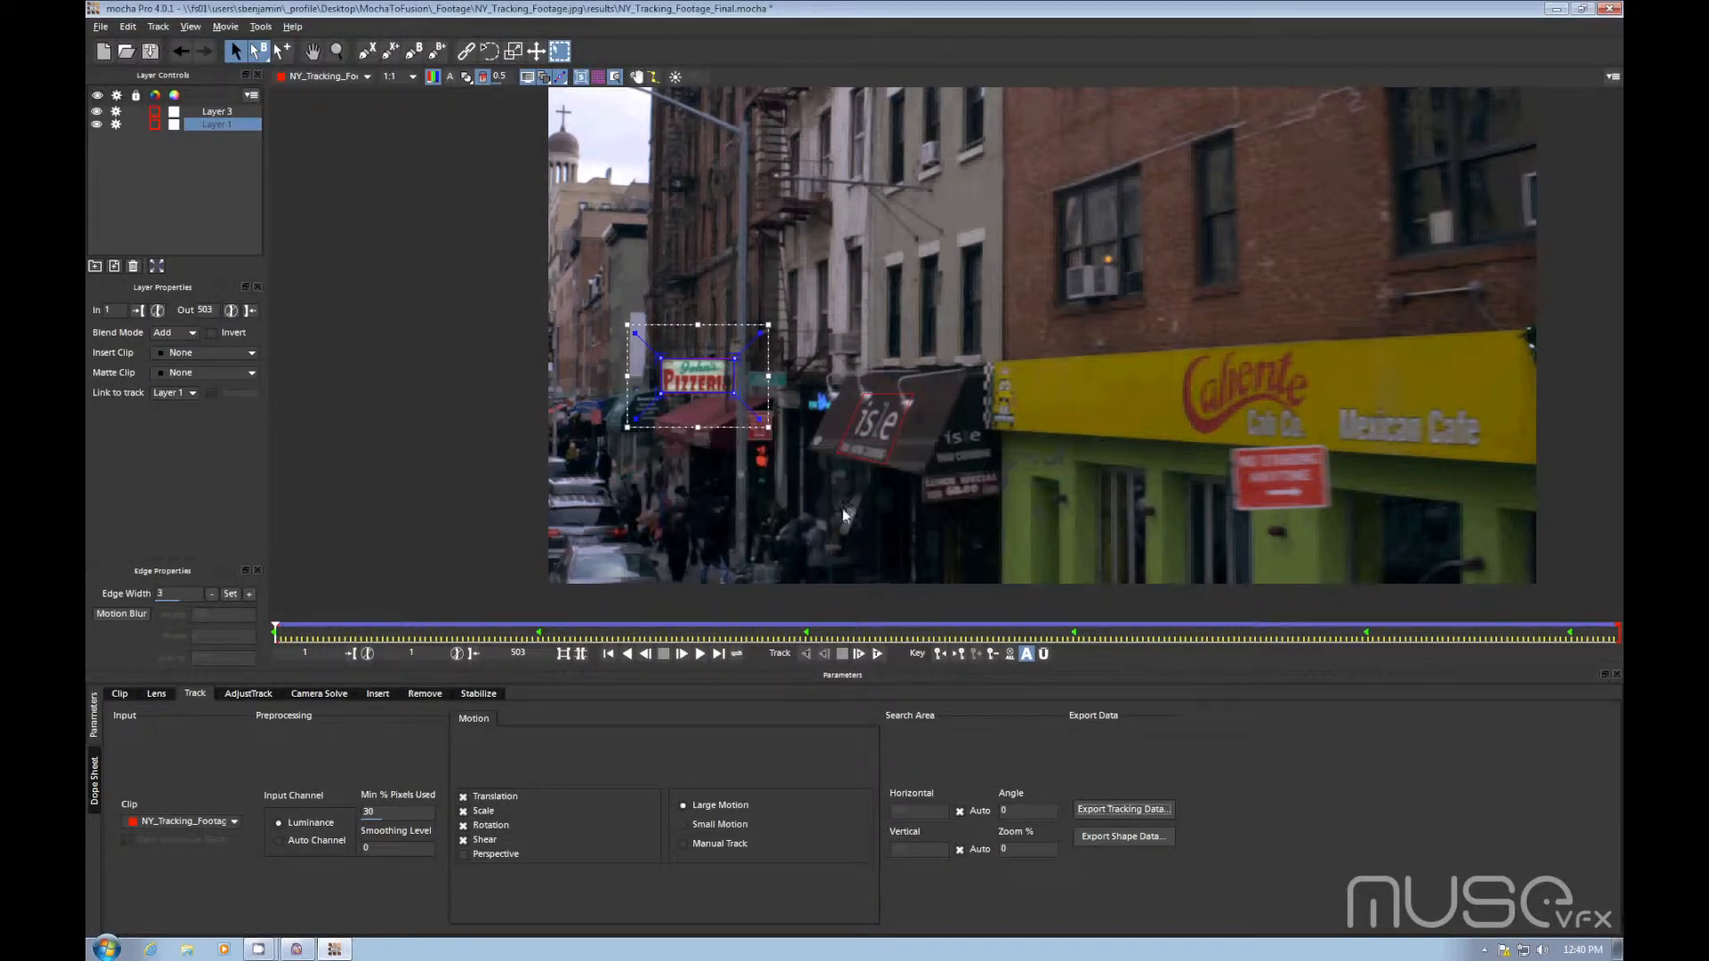
Step: Switch to Fusion and open the composition MochaToFusion_Tracking.comp
click(1555, 10)
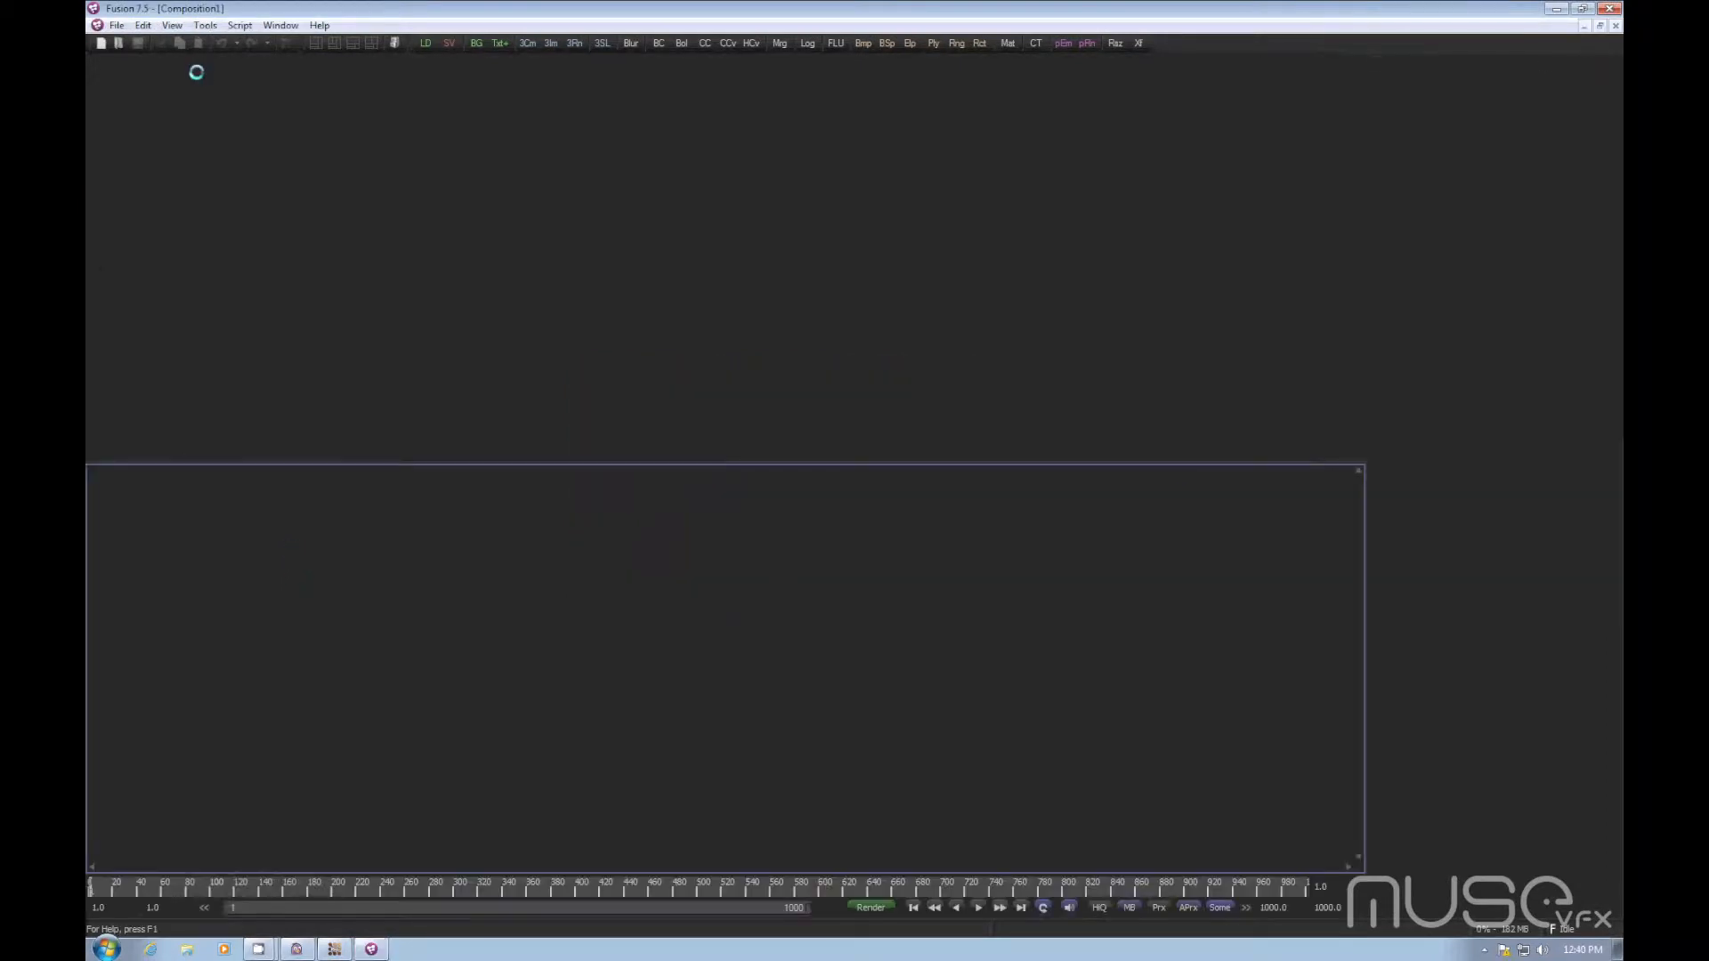
click(116, 24)
click(131, 65)
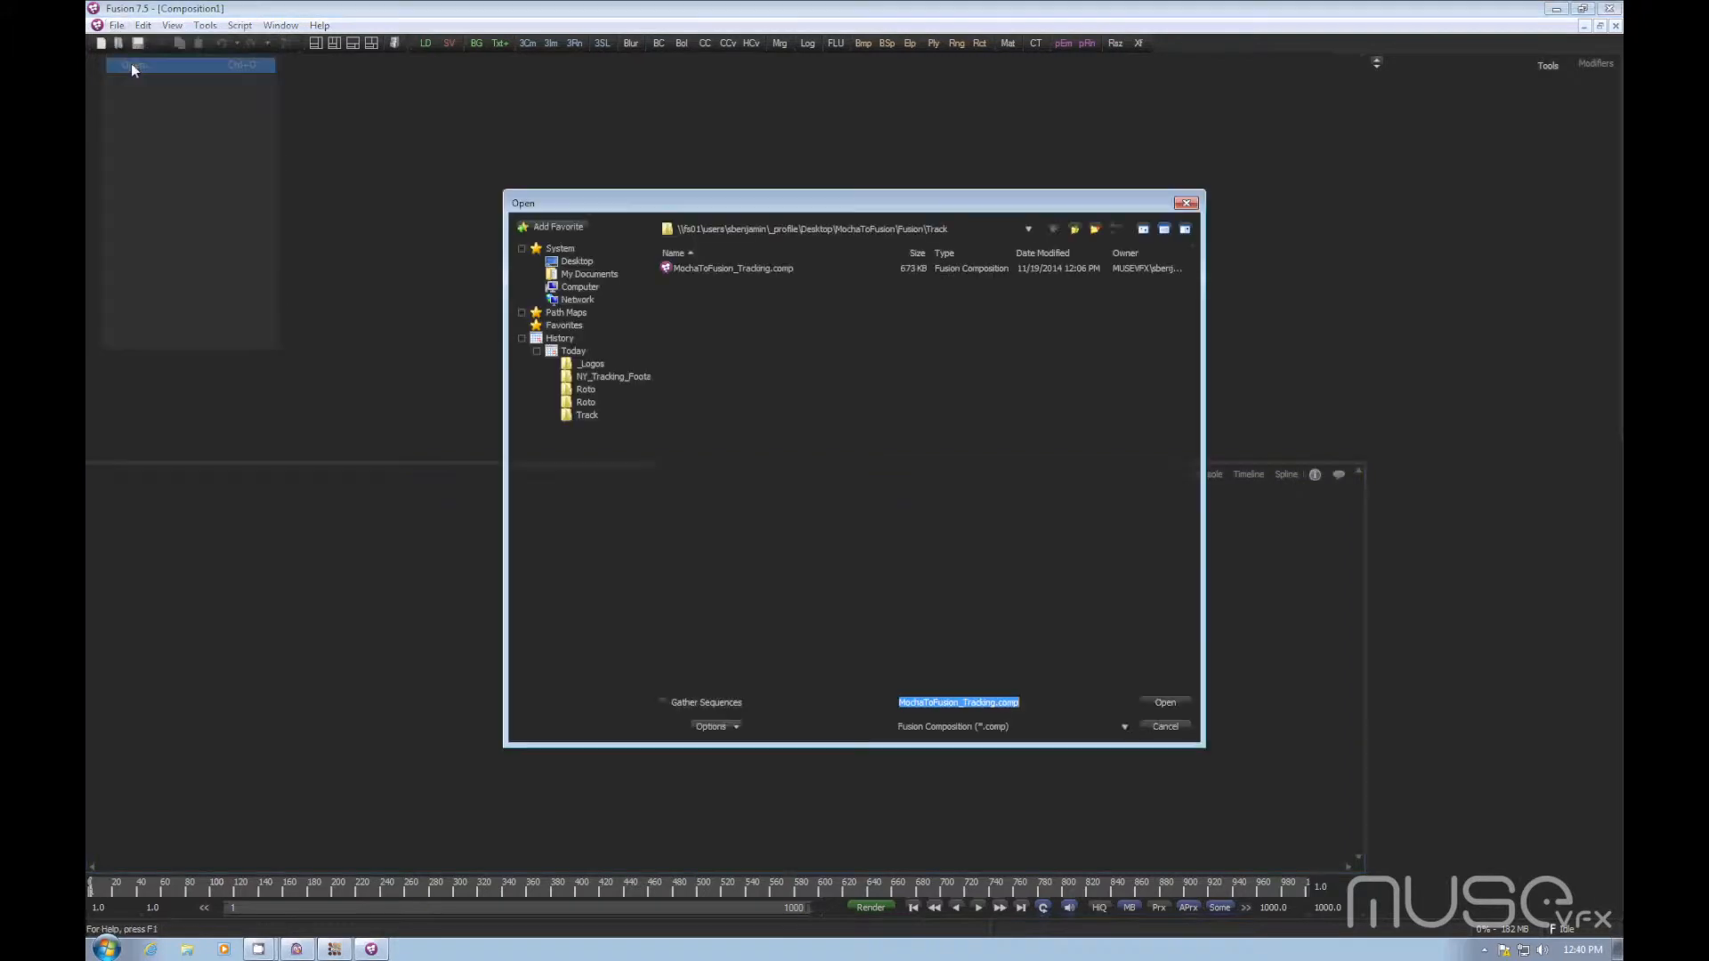
click(709, 268)
click(1187, 706)
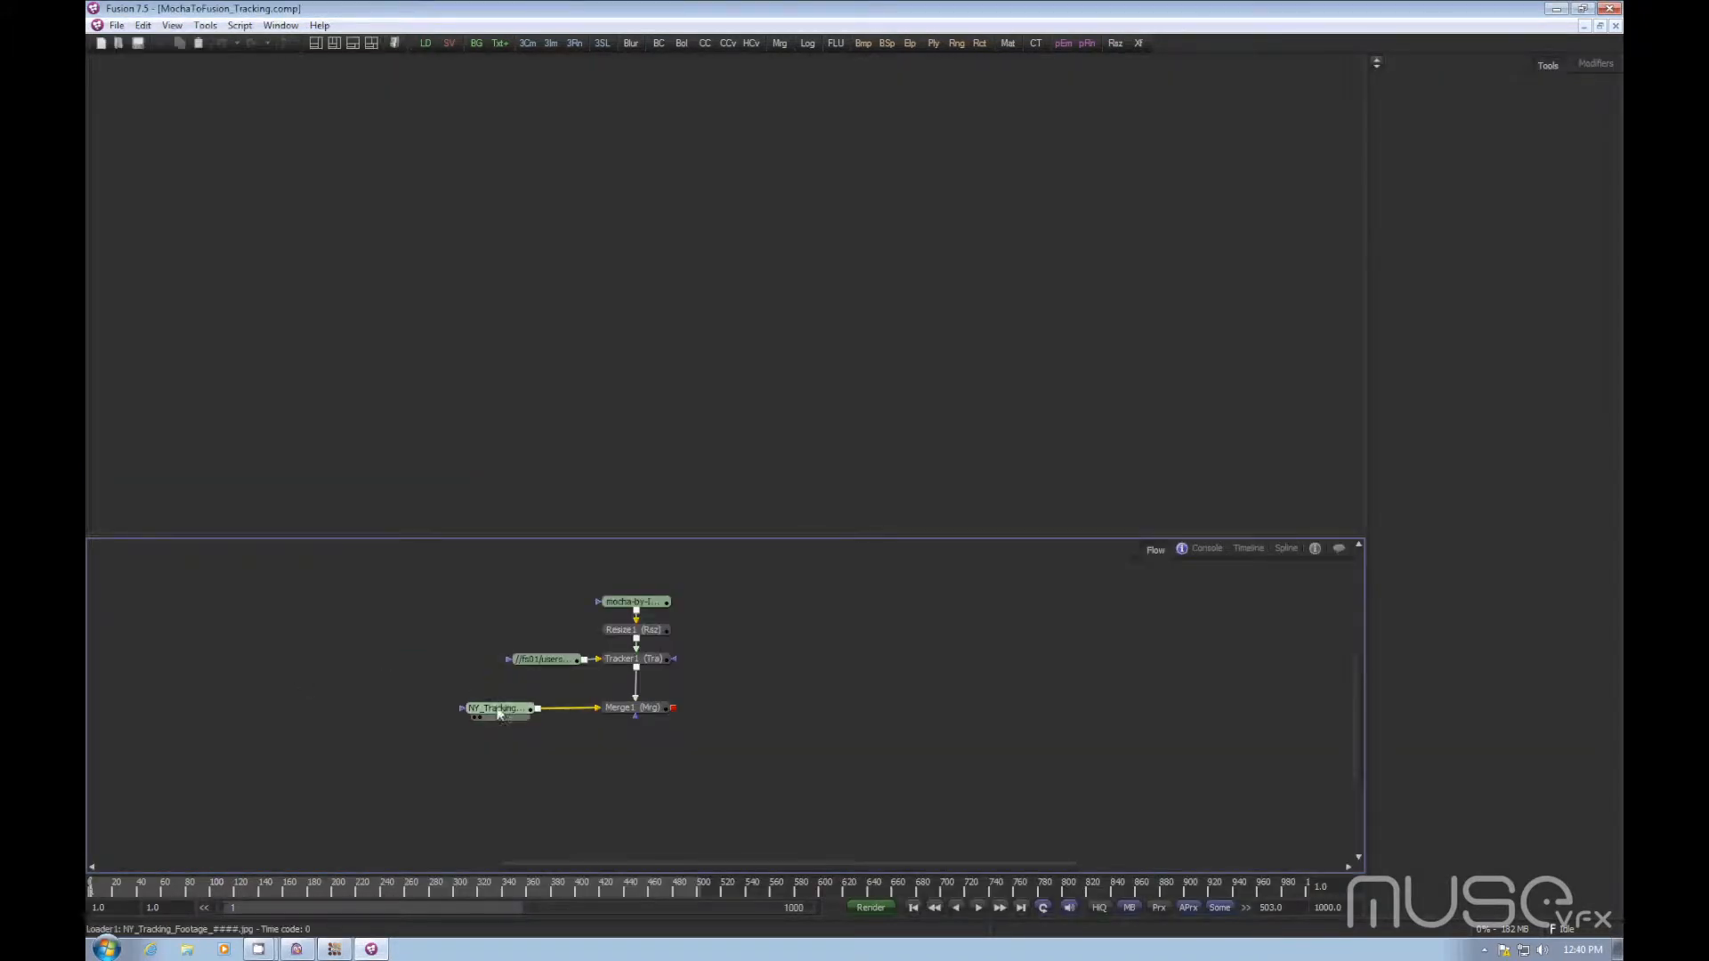
Step: Examine the NY tracking footage, the mocha logo and the Resize1 output one by one in the viewer, fitted to size
drag(500, 707, 472, 418)
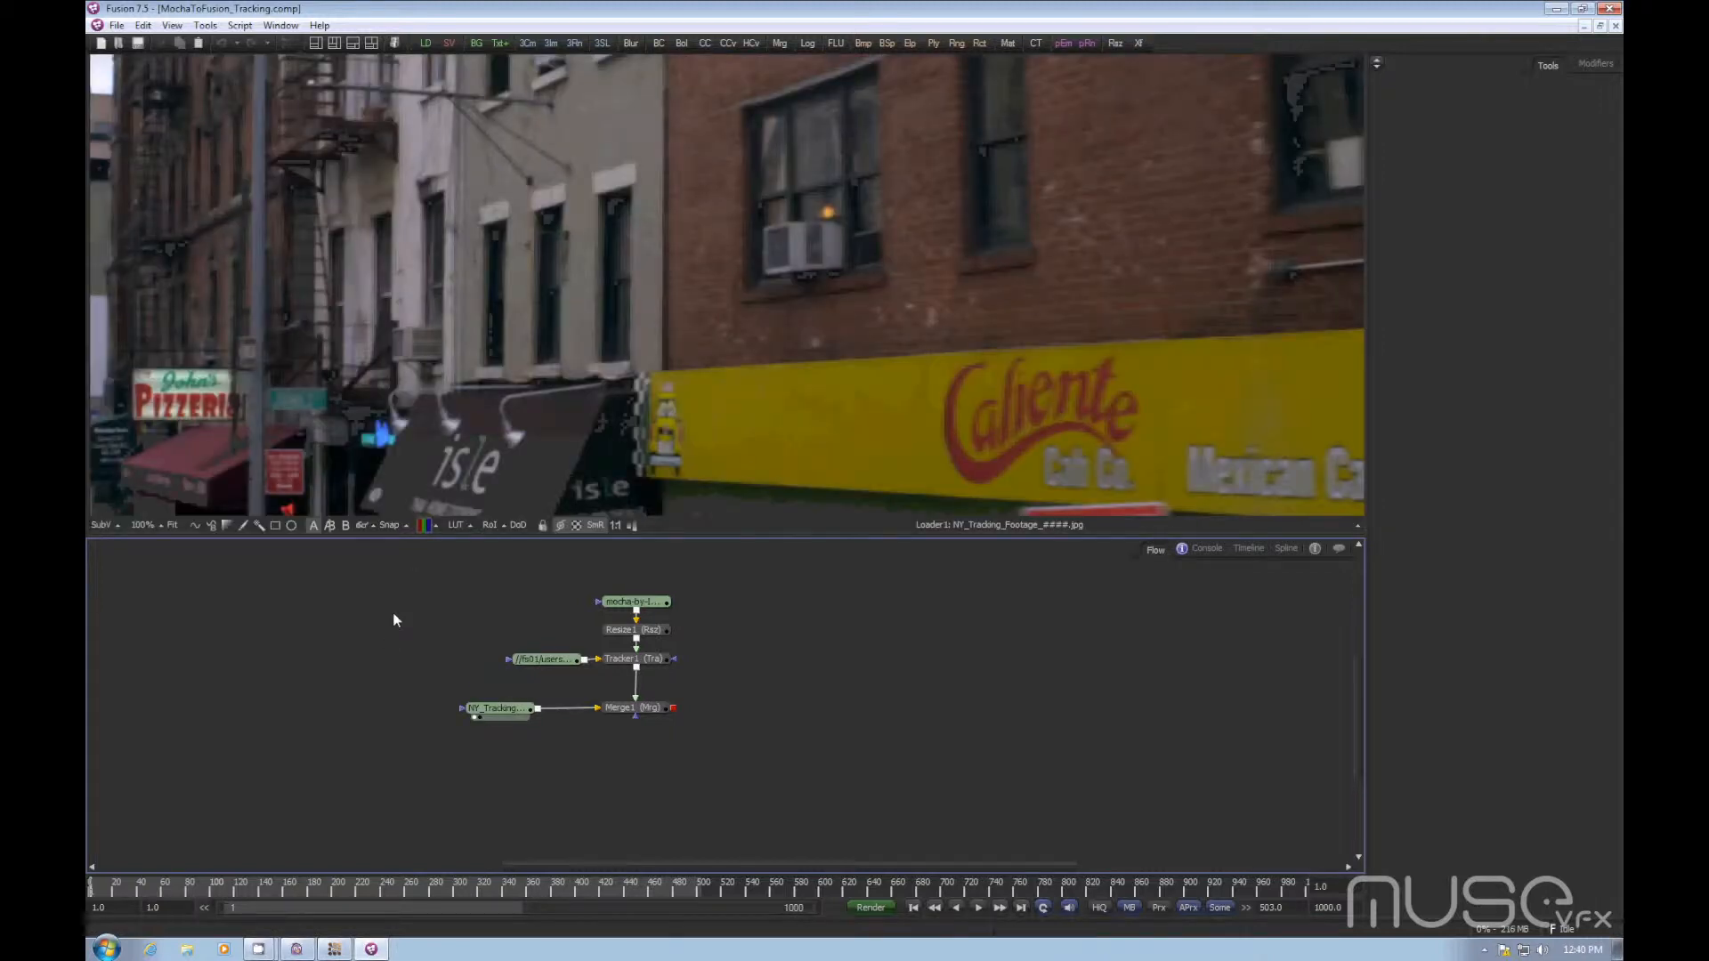
key(ctrl+f)
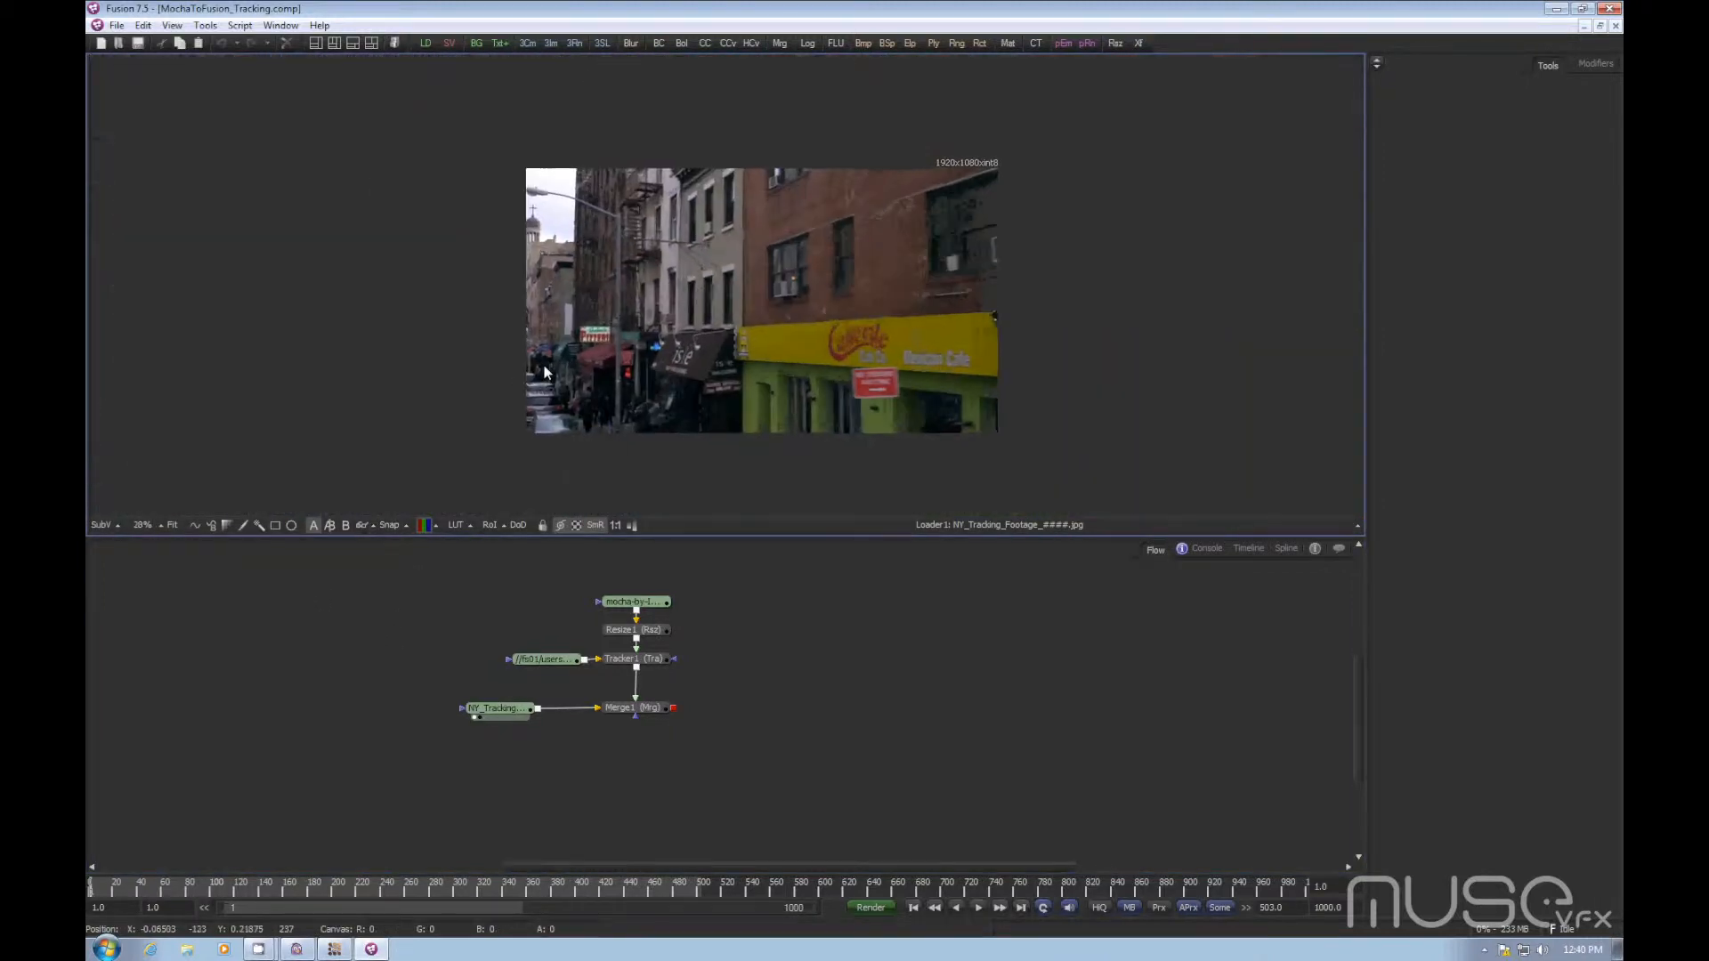
drag(663, 614, 689, 349)
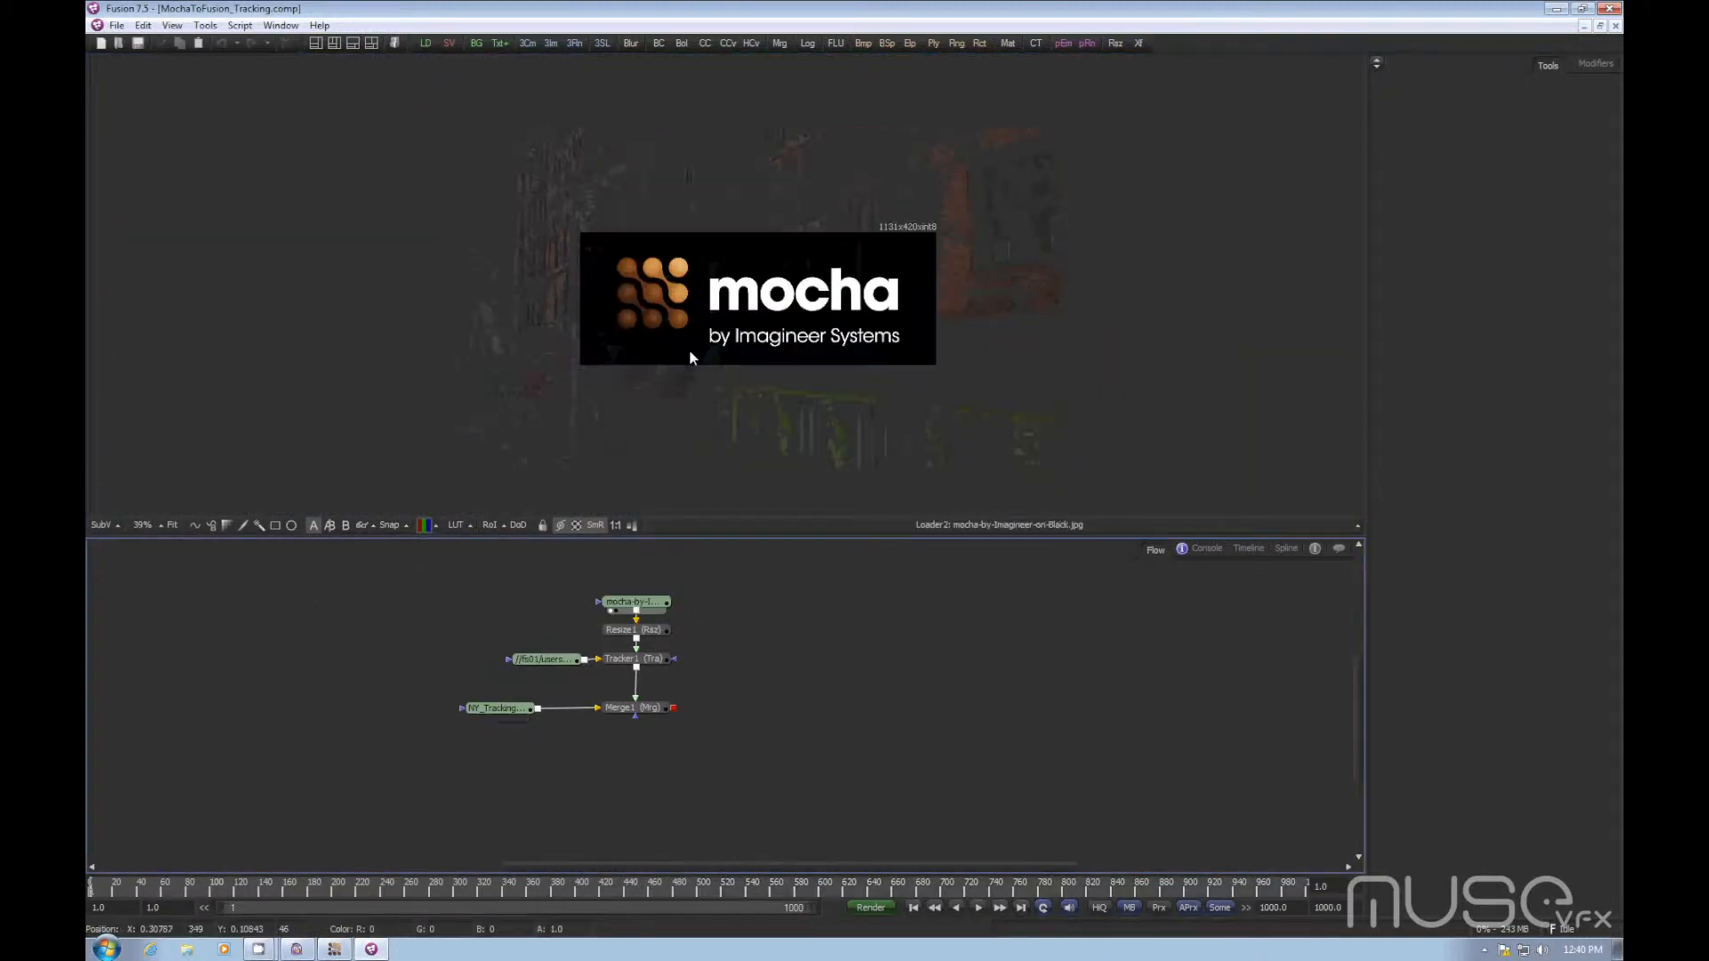
drag(663, 634, 686, 470)
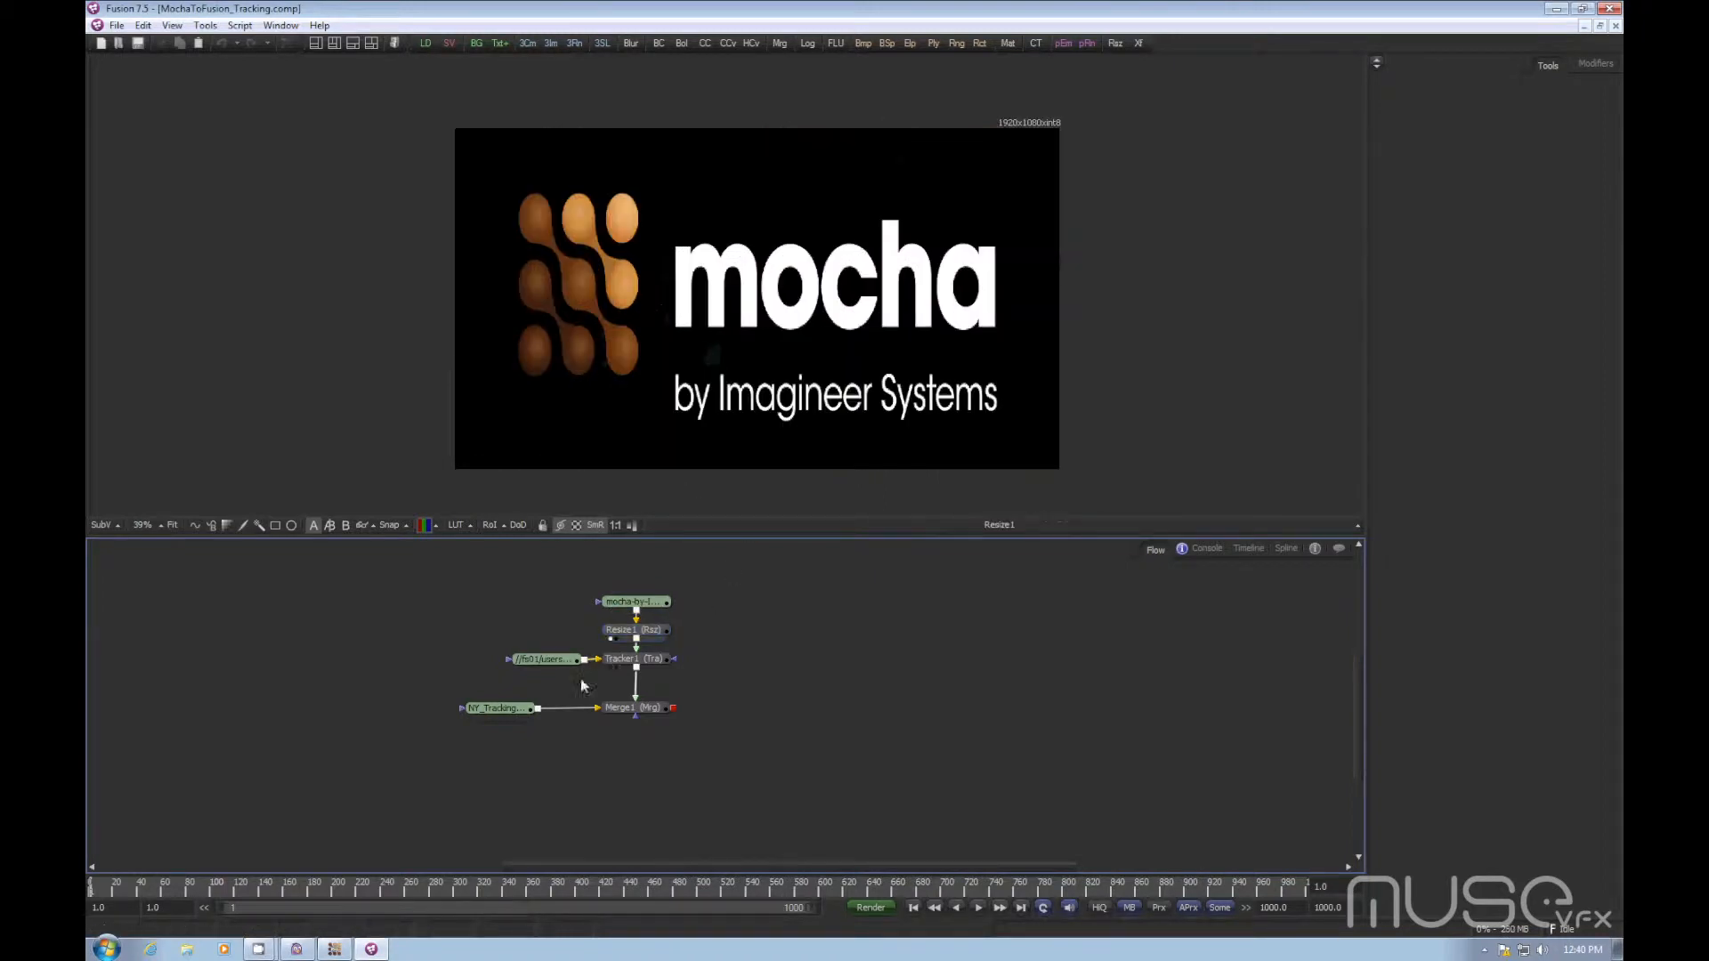
click(514, 707)
drag(514, 708, 501, 456)
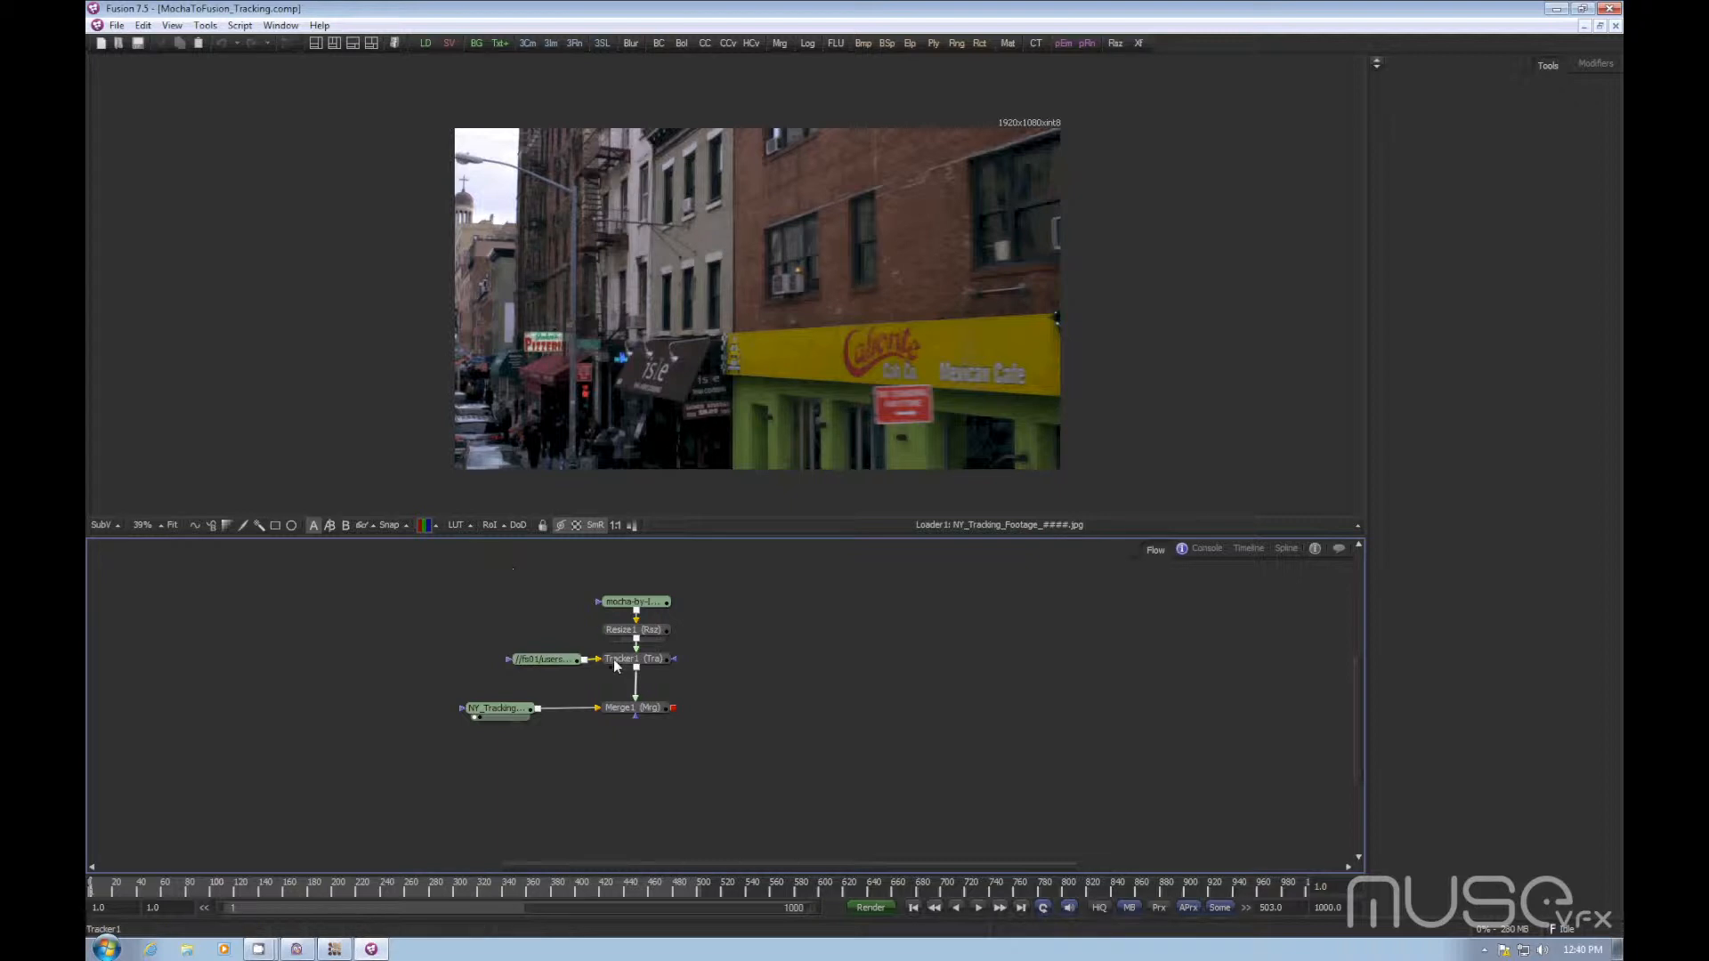
drag(643, 632, 744, 365)
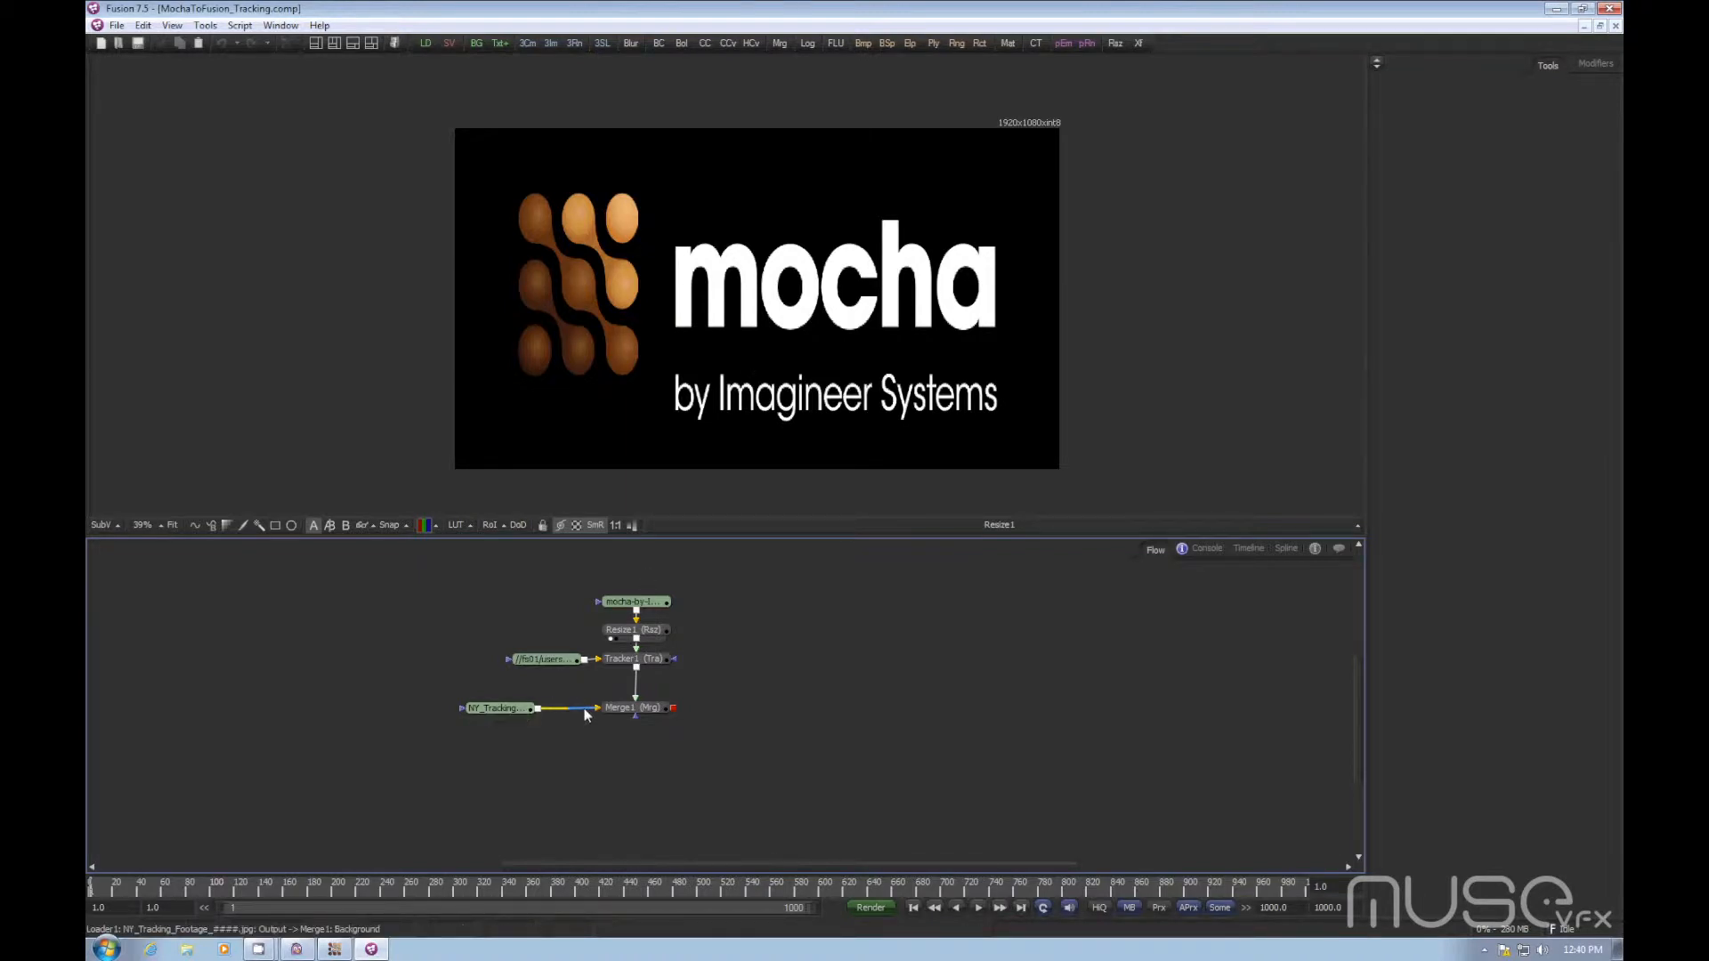
Step: Delete the existing tracker and its footage loader, and paste the exported mocha tracking nodes in their place
drag(491, 682, 677, 662)
key(Delete)
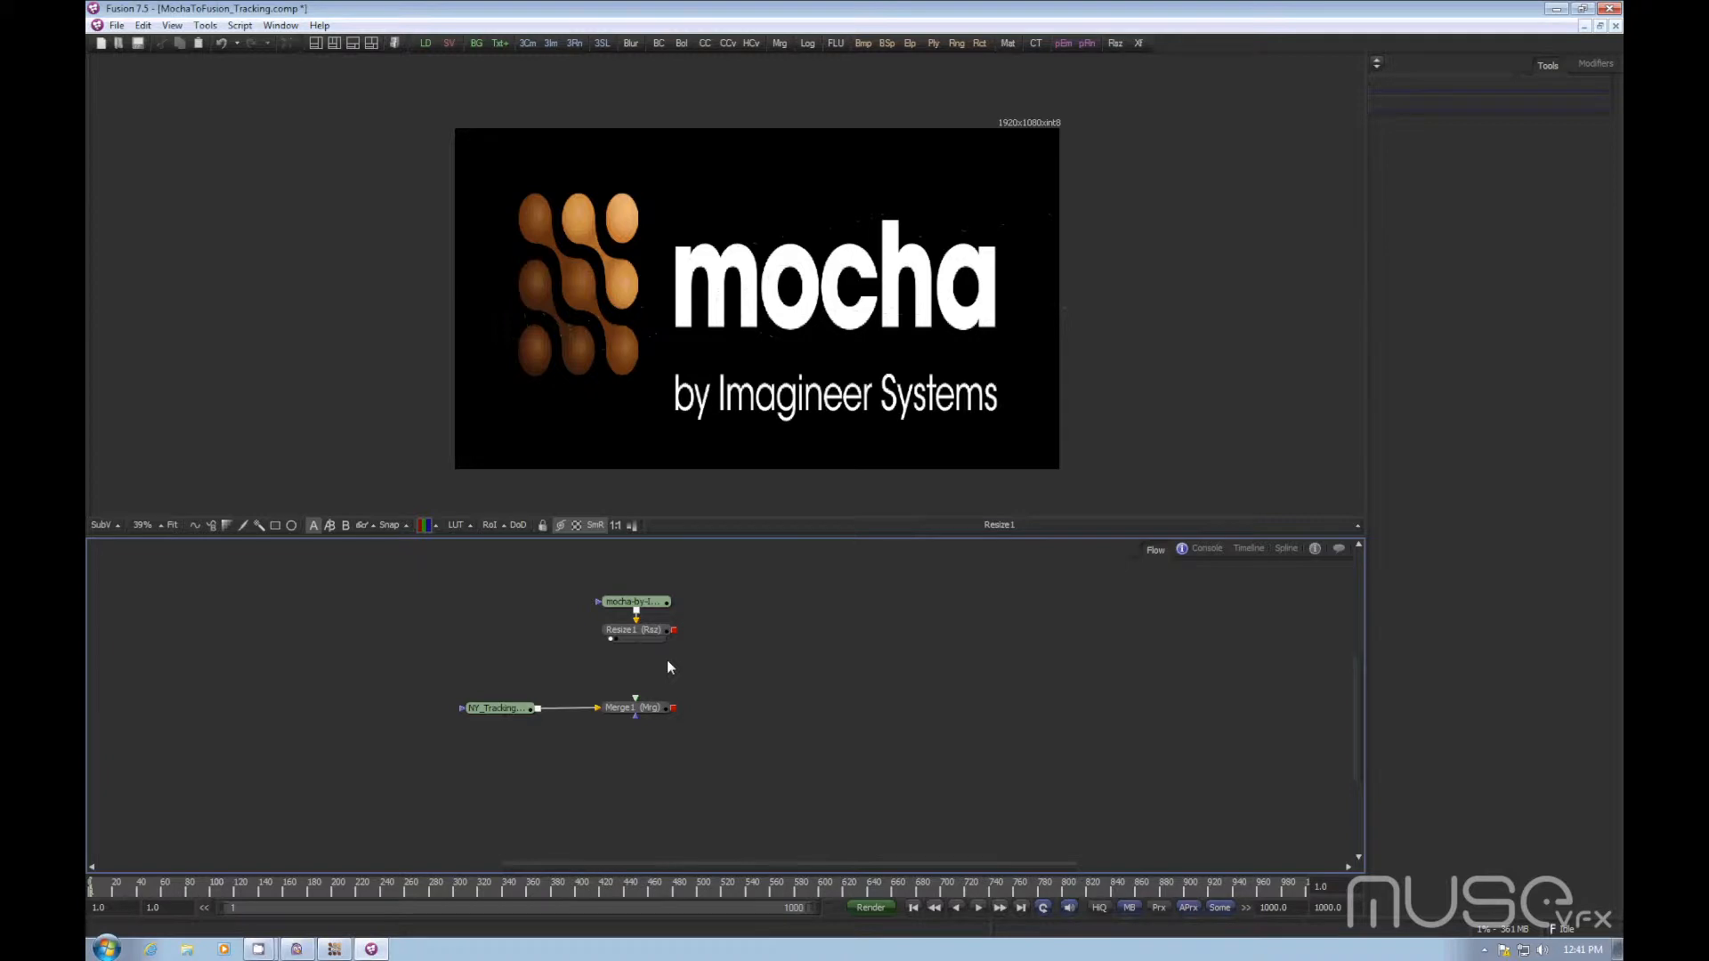
key(ctrl+z)
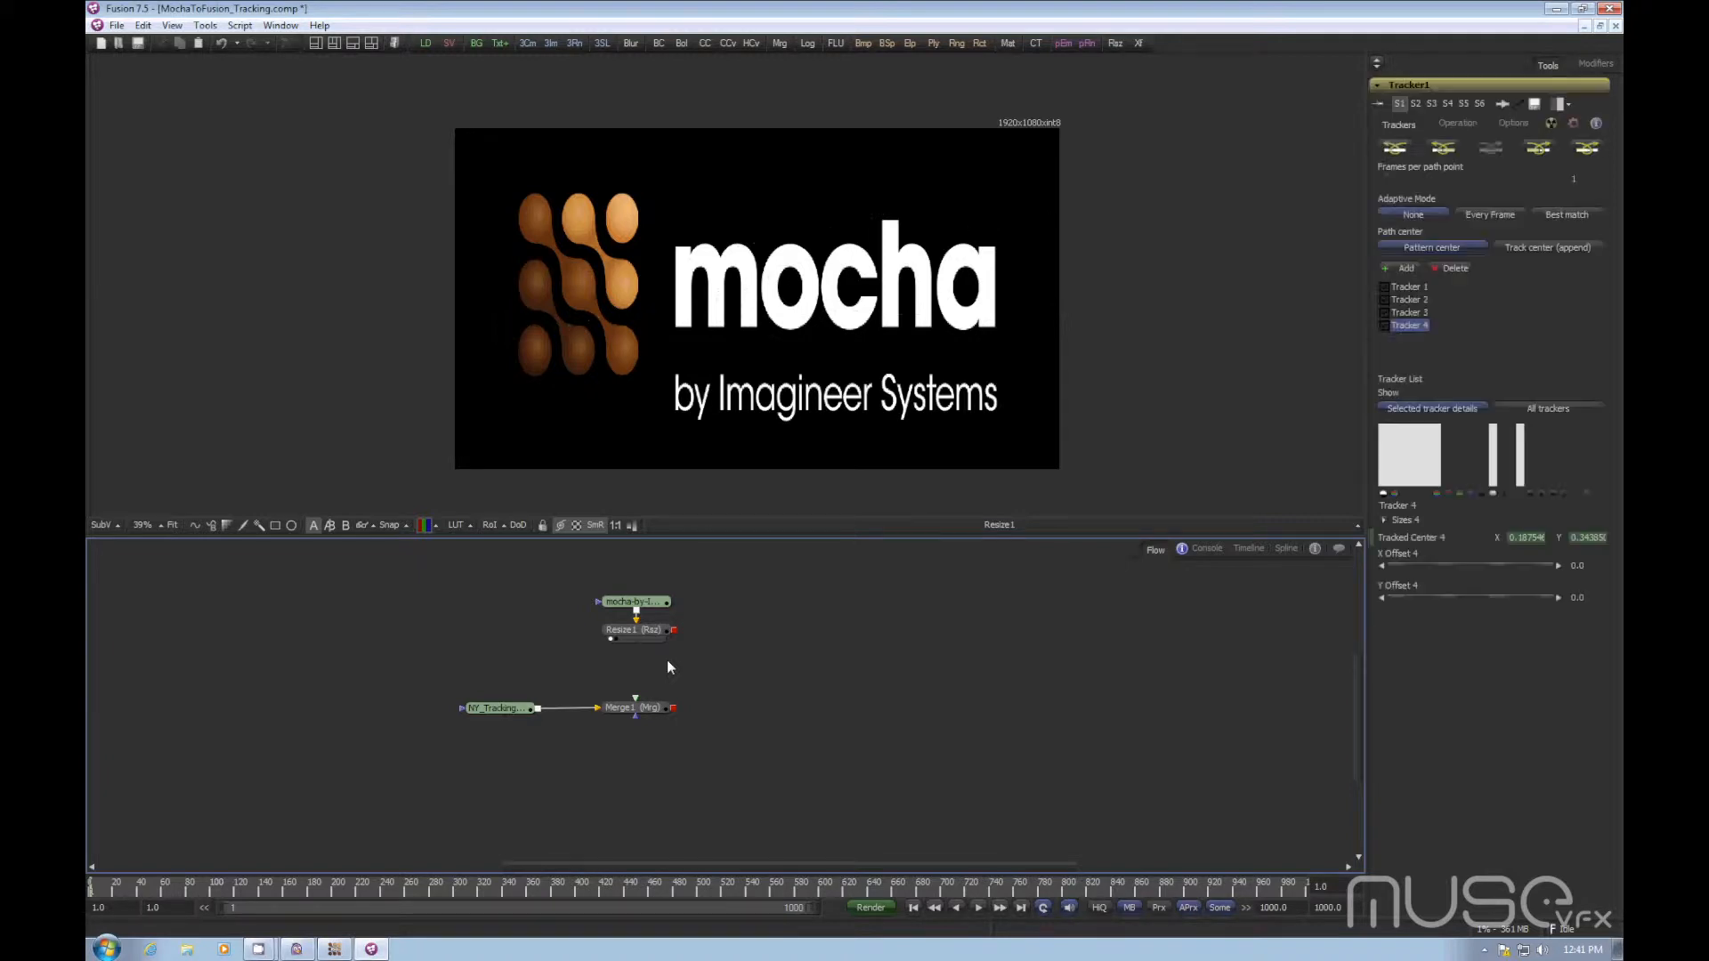
mouse_move(619, 675)
mouse_down()
mouse_move(675, 657)
mouse_move(631, 660)
mouse_up()
click(766, 664)
Step: Set the Global In of the pasted footage loader to frame 1
click(535, 660)
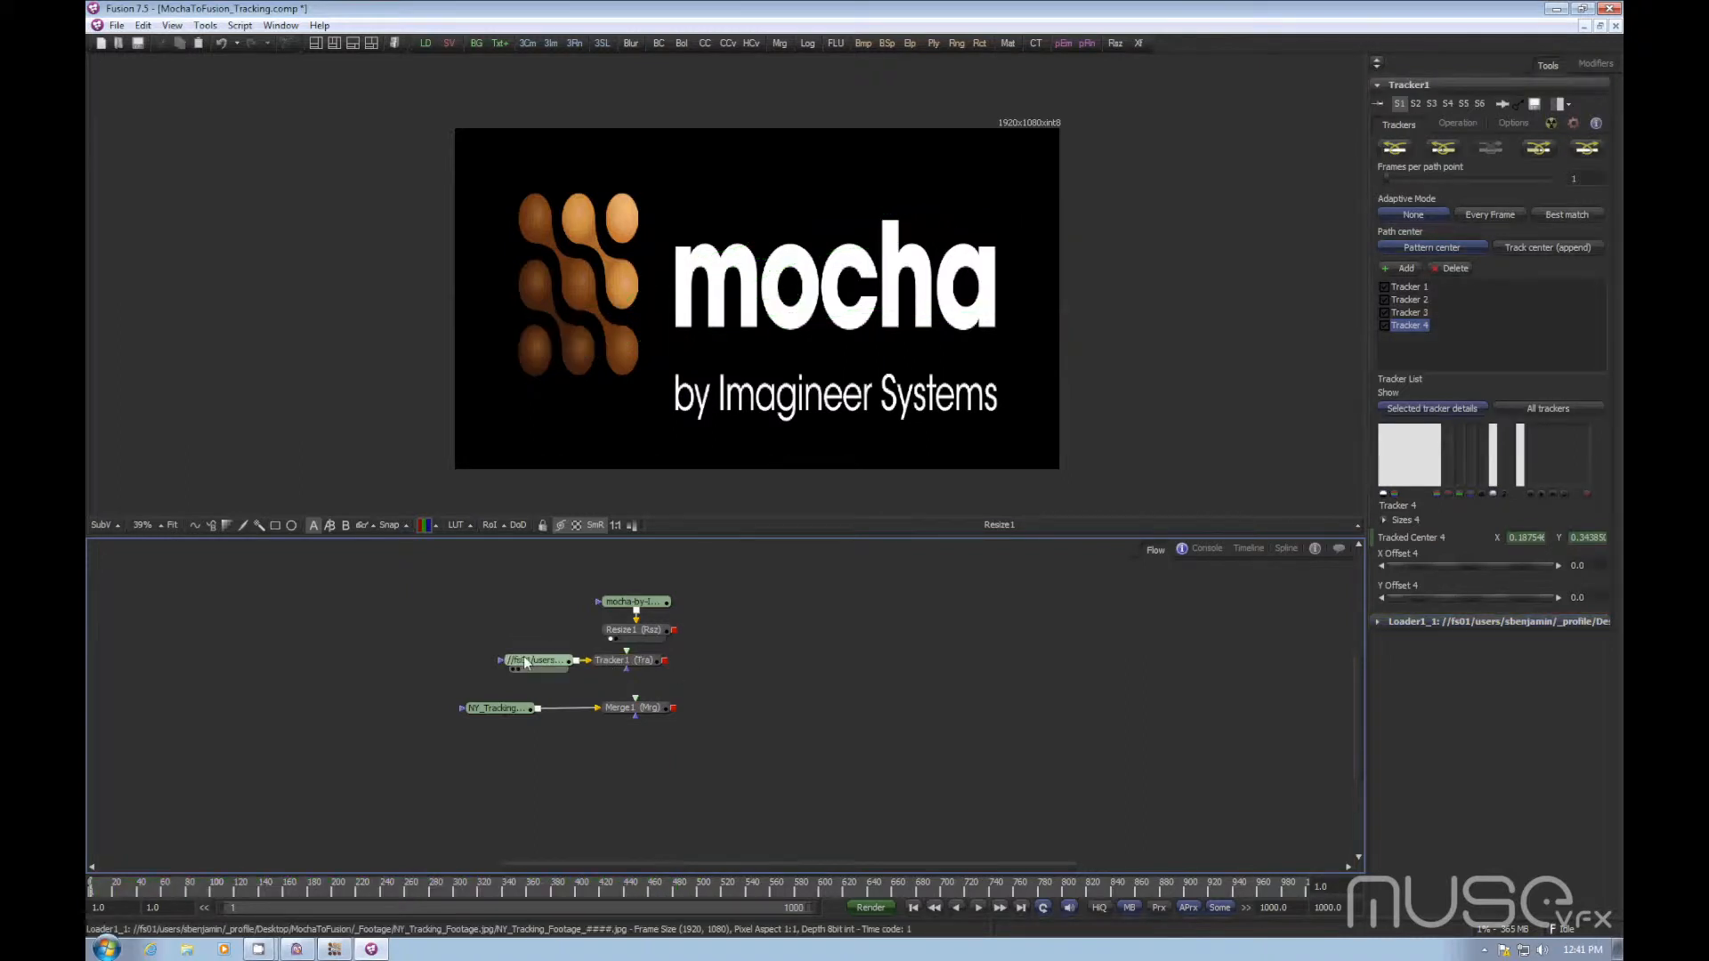
click(1382, 154)
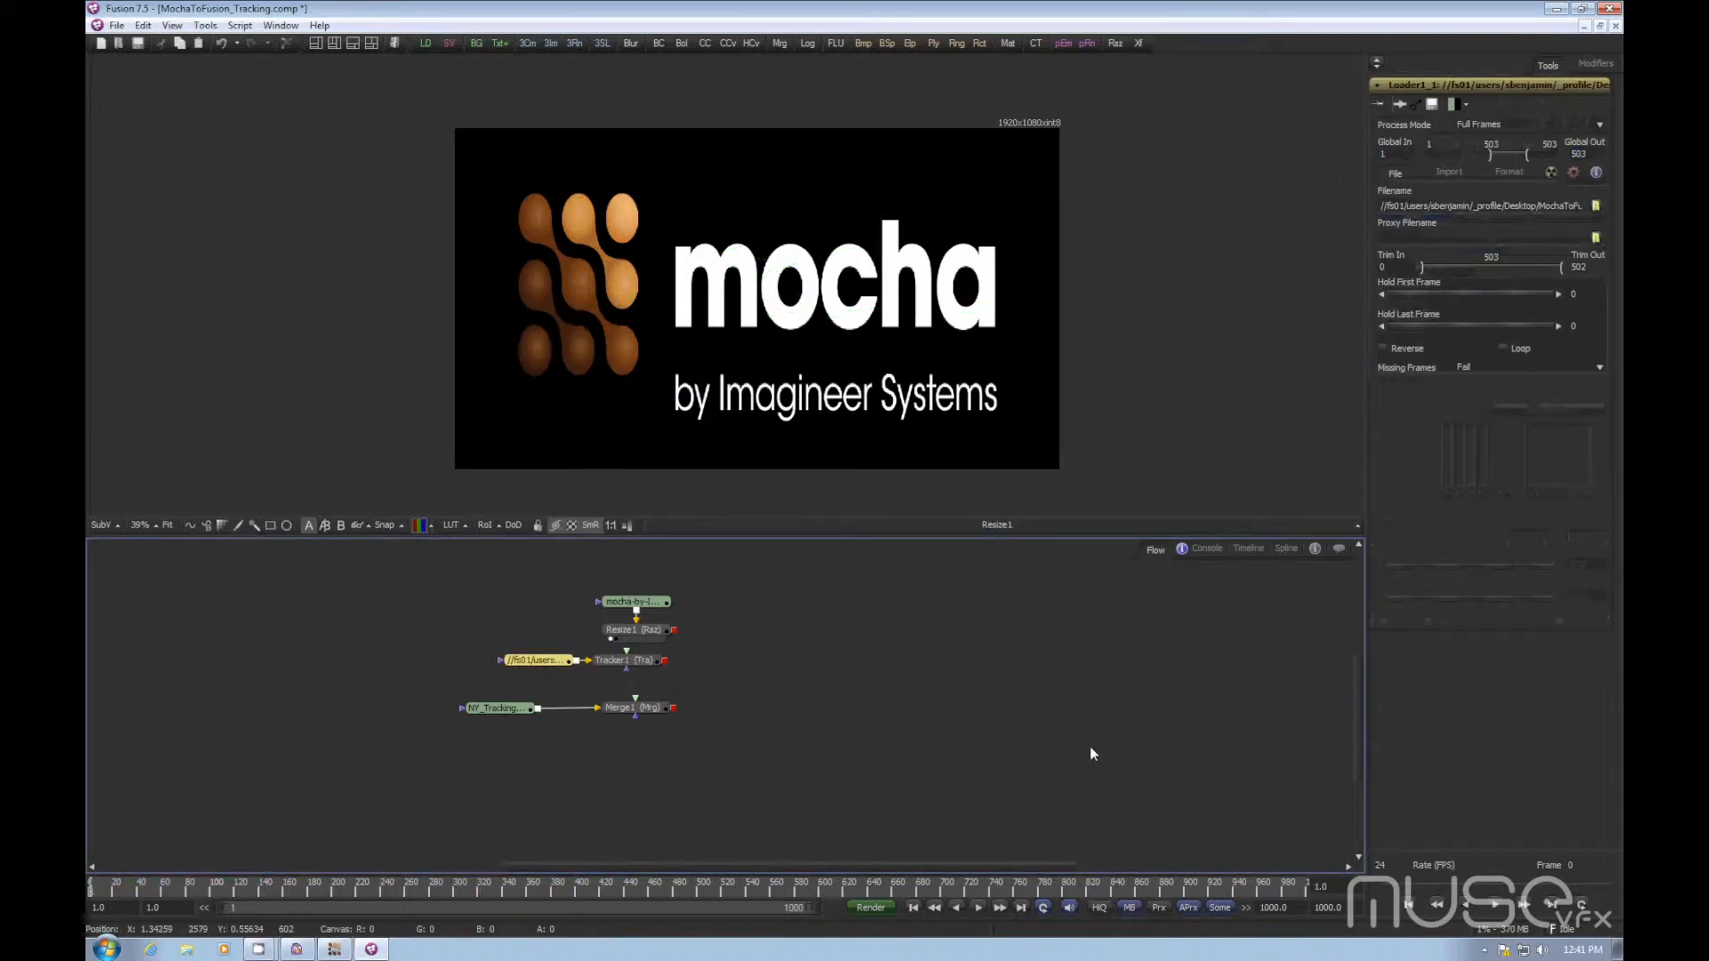
Step: Display all four tracked center displacement curves of Tracker1 in the Spline editor and fit them to the graph
click(647, 663)
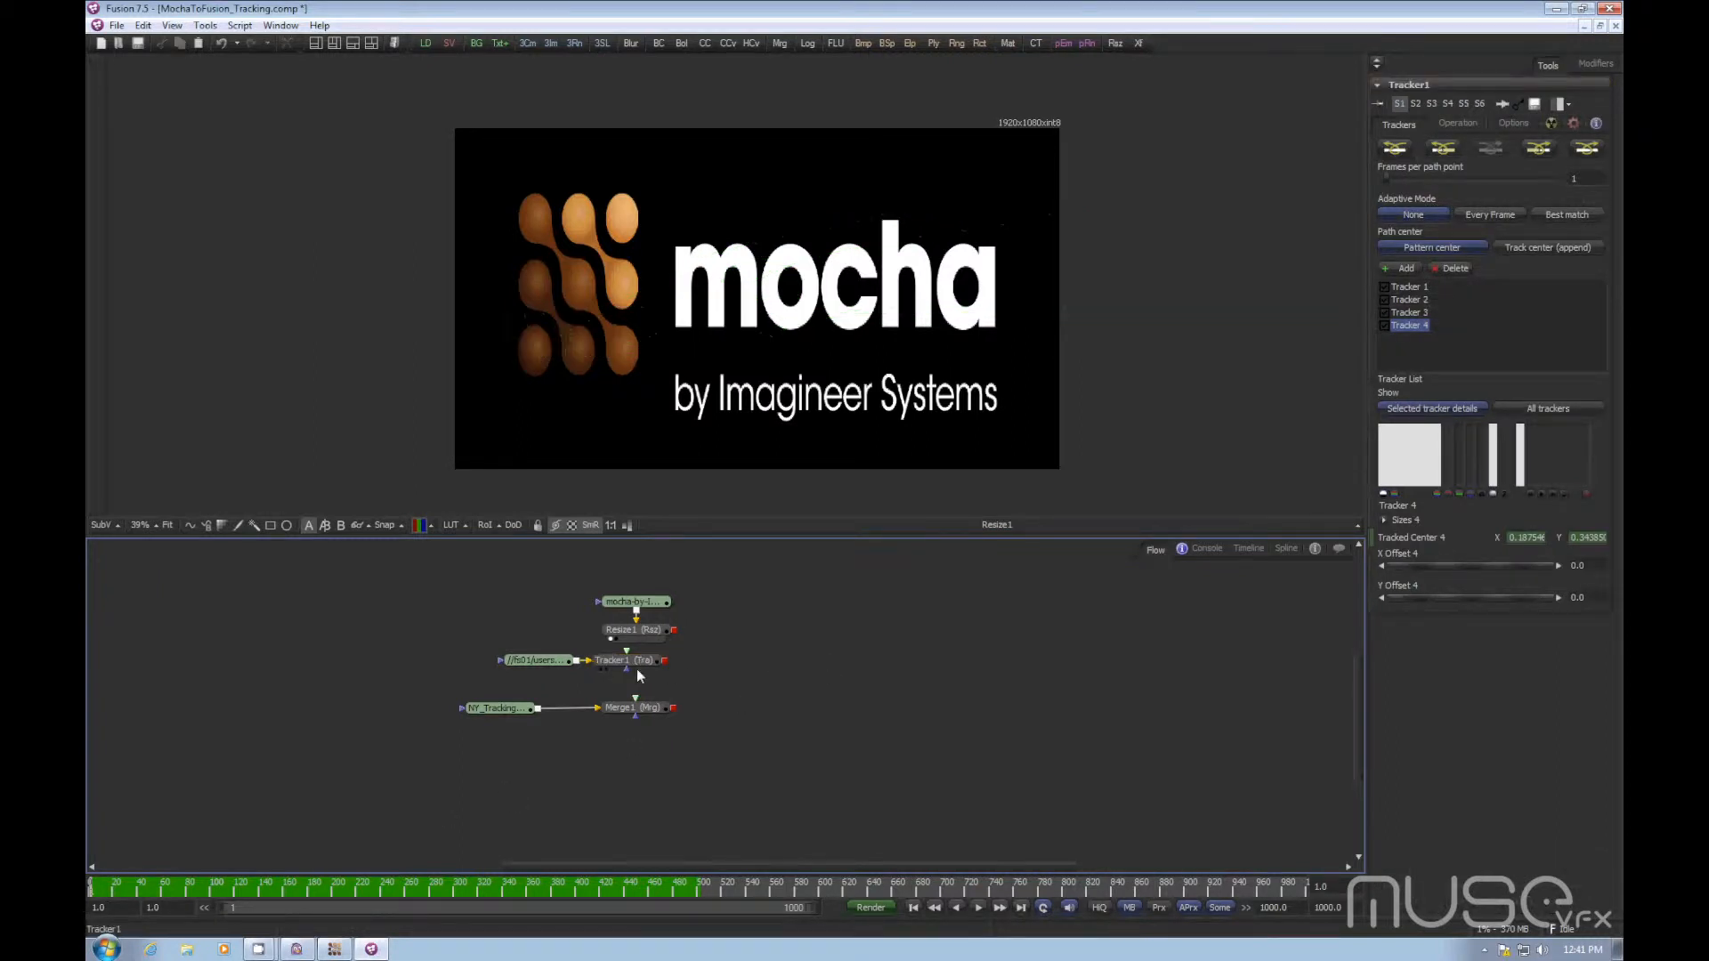
click(1287, 549)
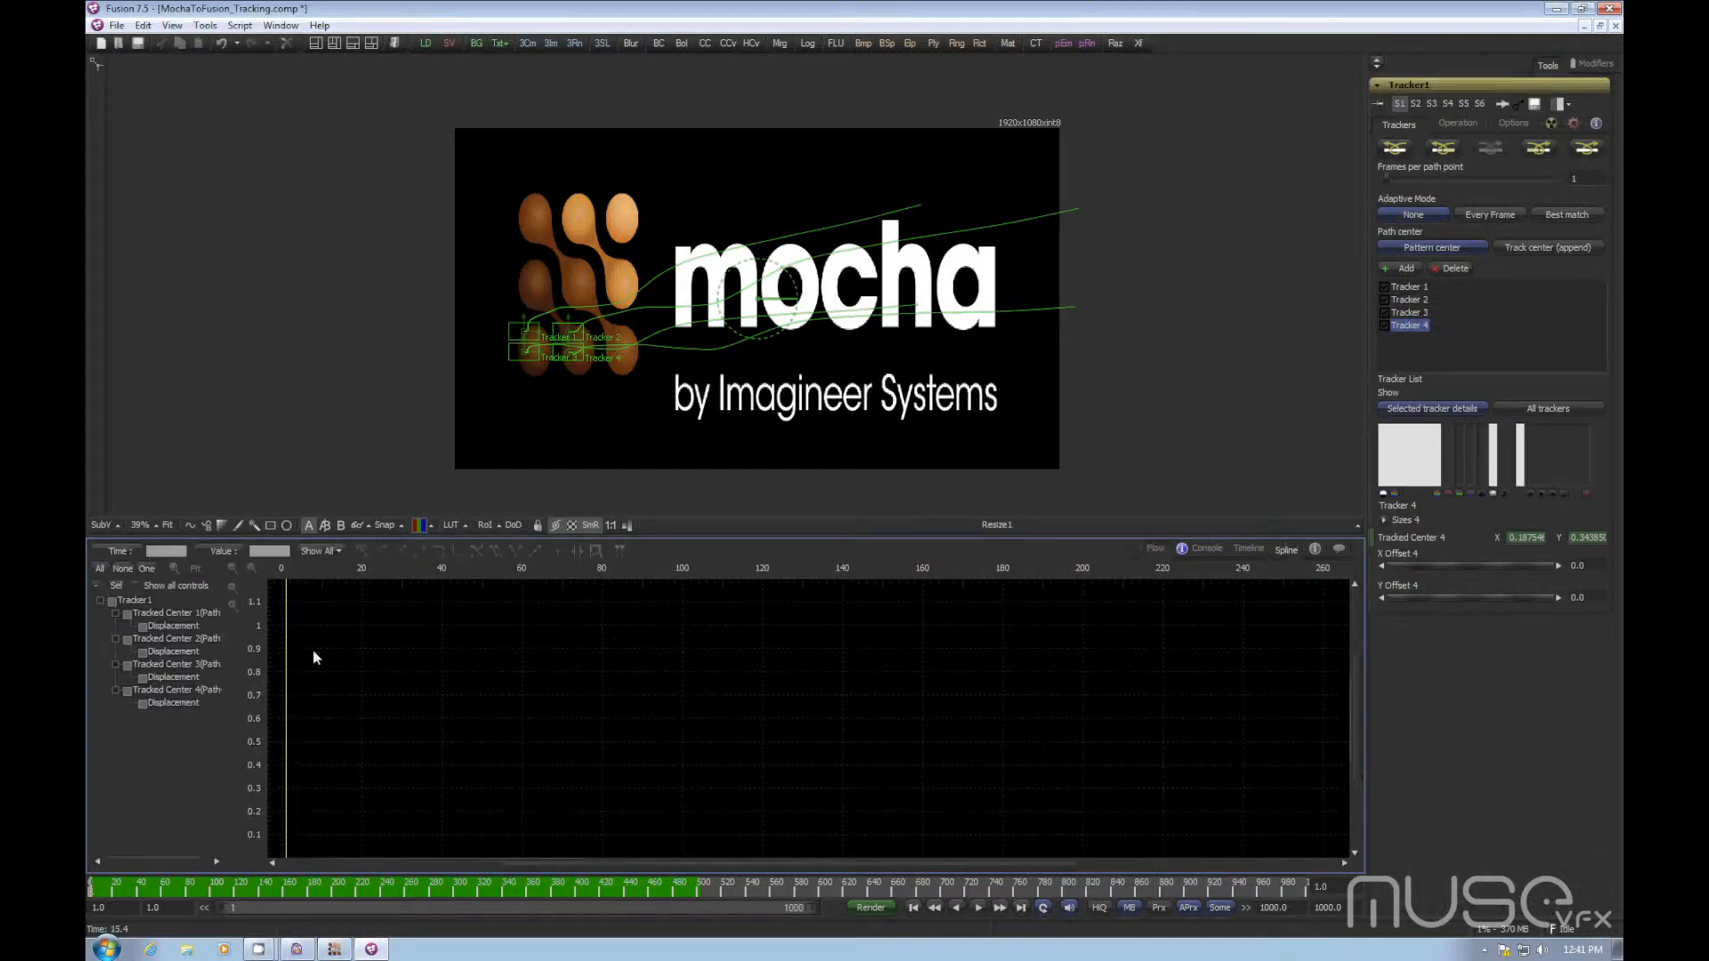
click(139, 602)
click(118, 587)
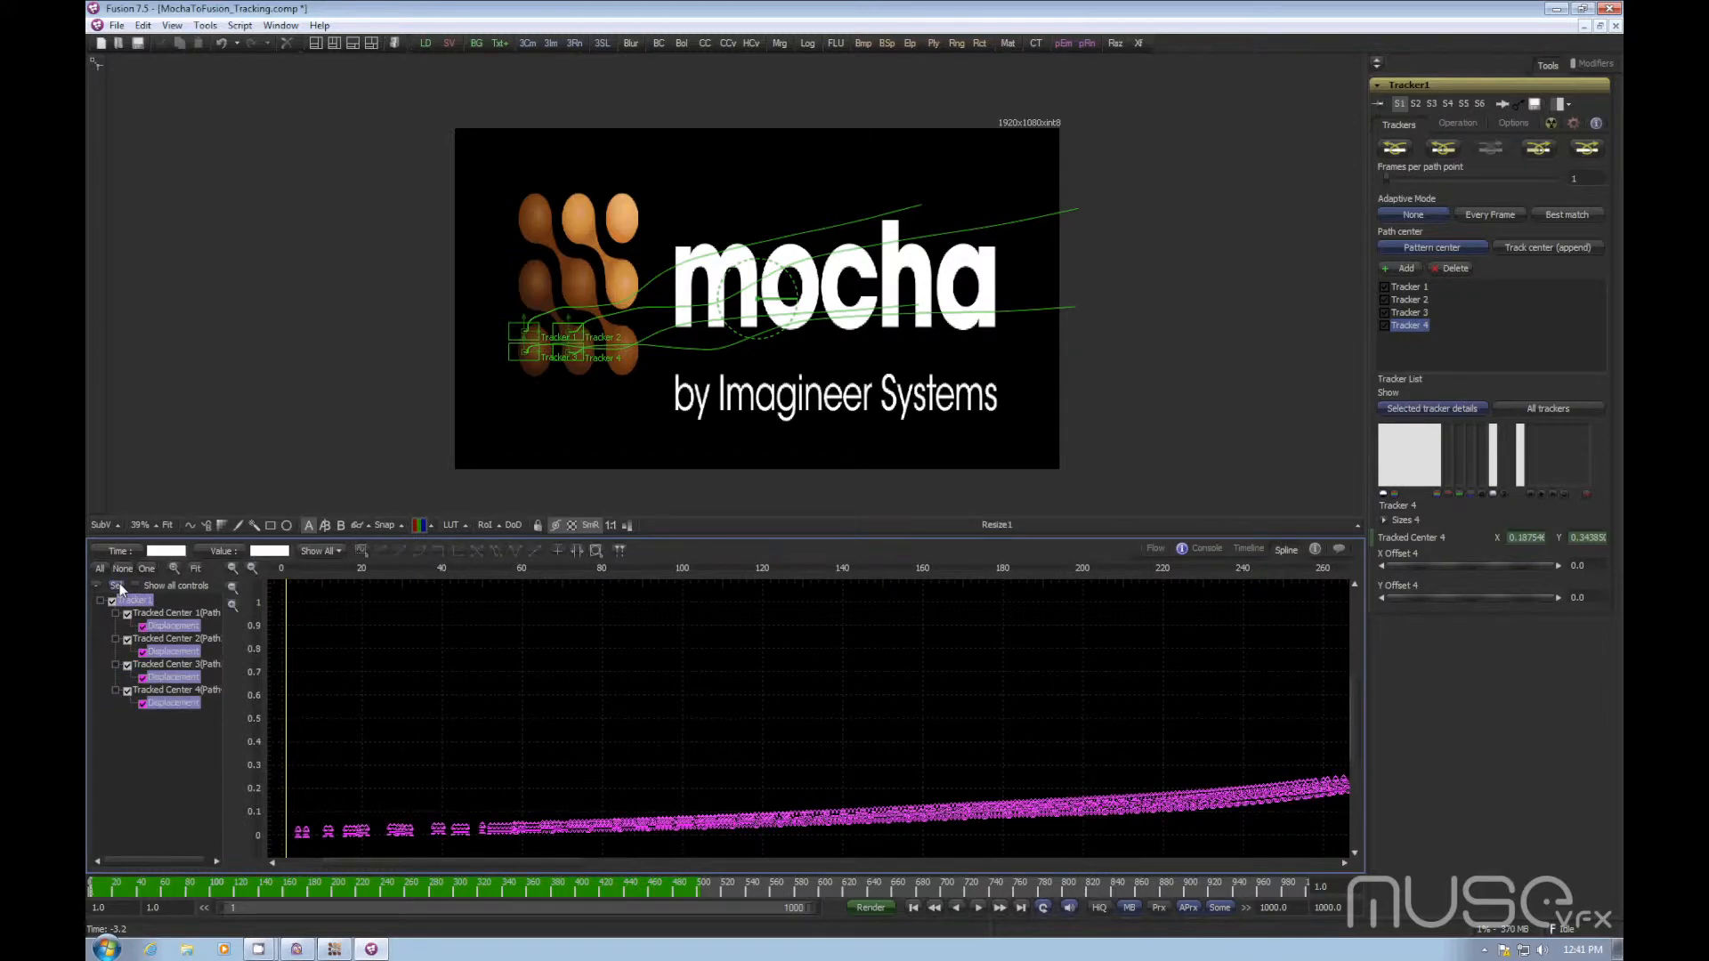
drag(392, 812, 1317, 746)
drag(714, 746, 774, 796)
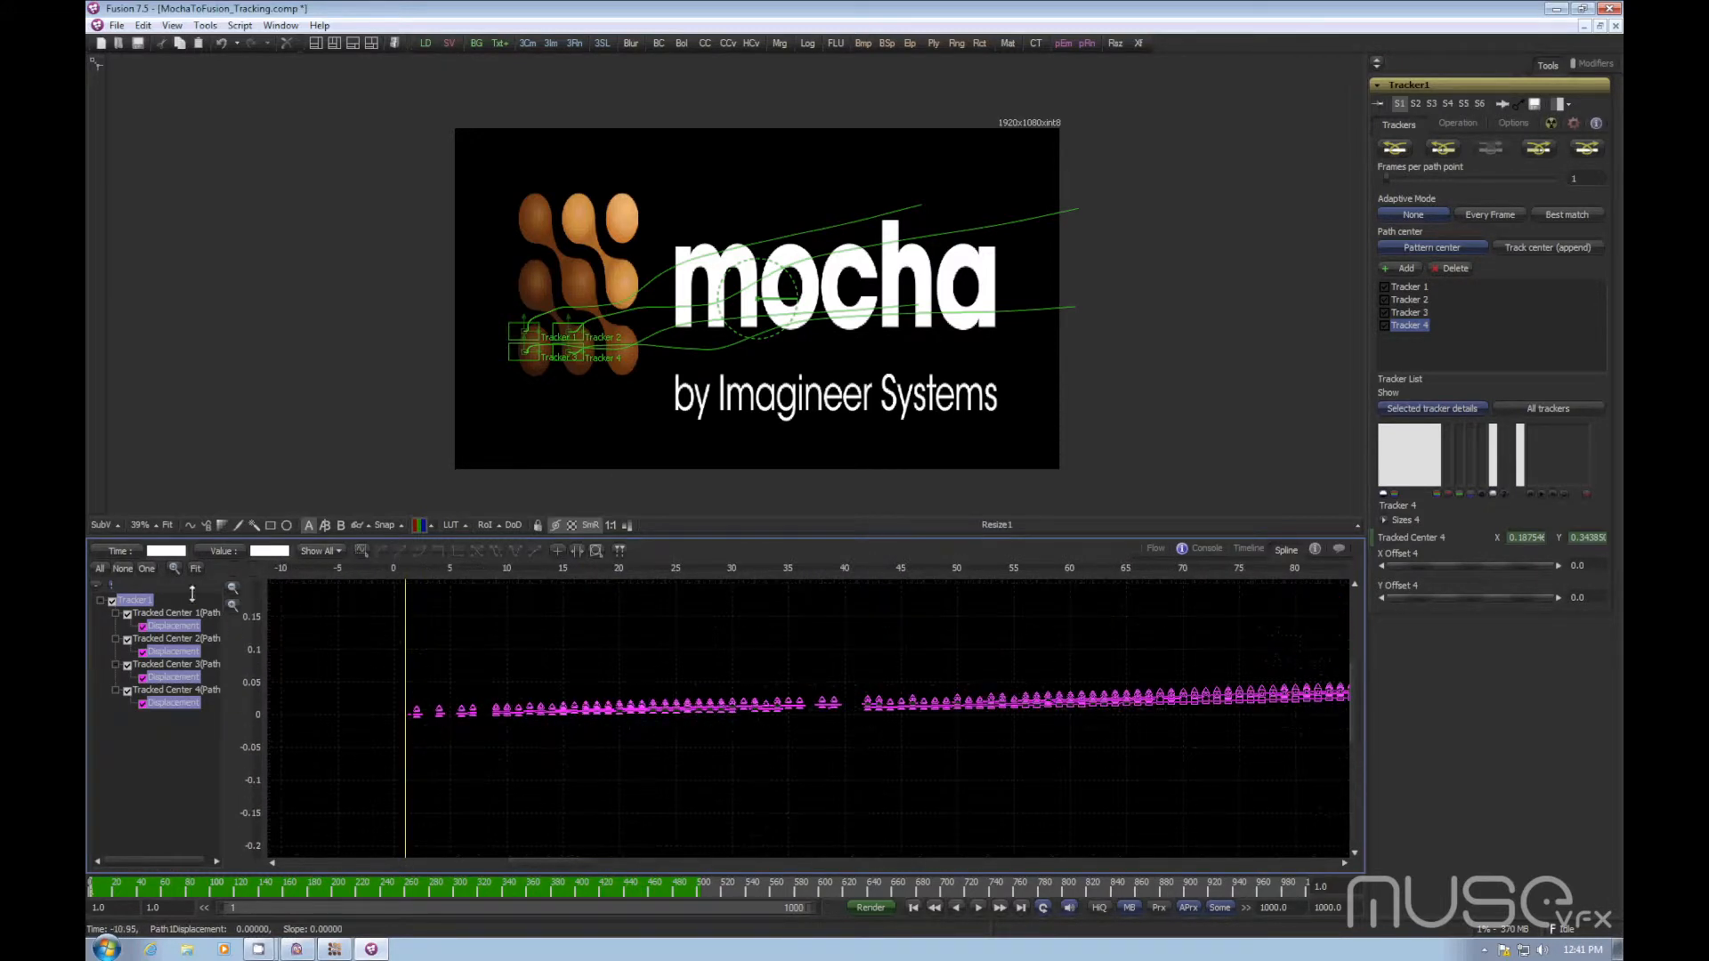
click(196, 574)
Step: Select all of Tracker1's displacement keyframes and apply a time offset to them
drag(344, 850, 1371, 587)
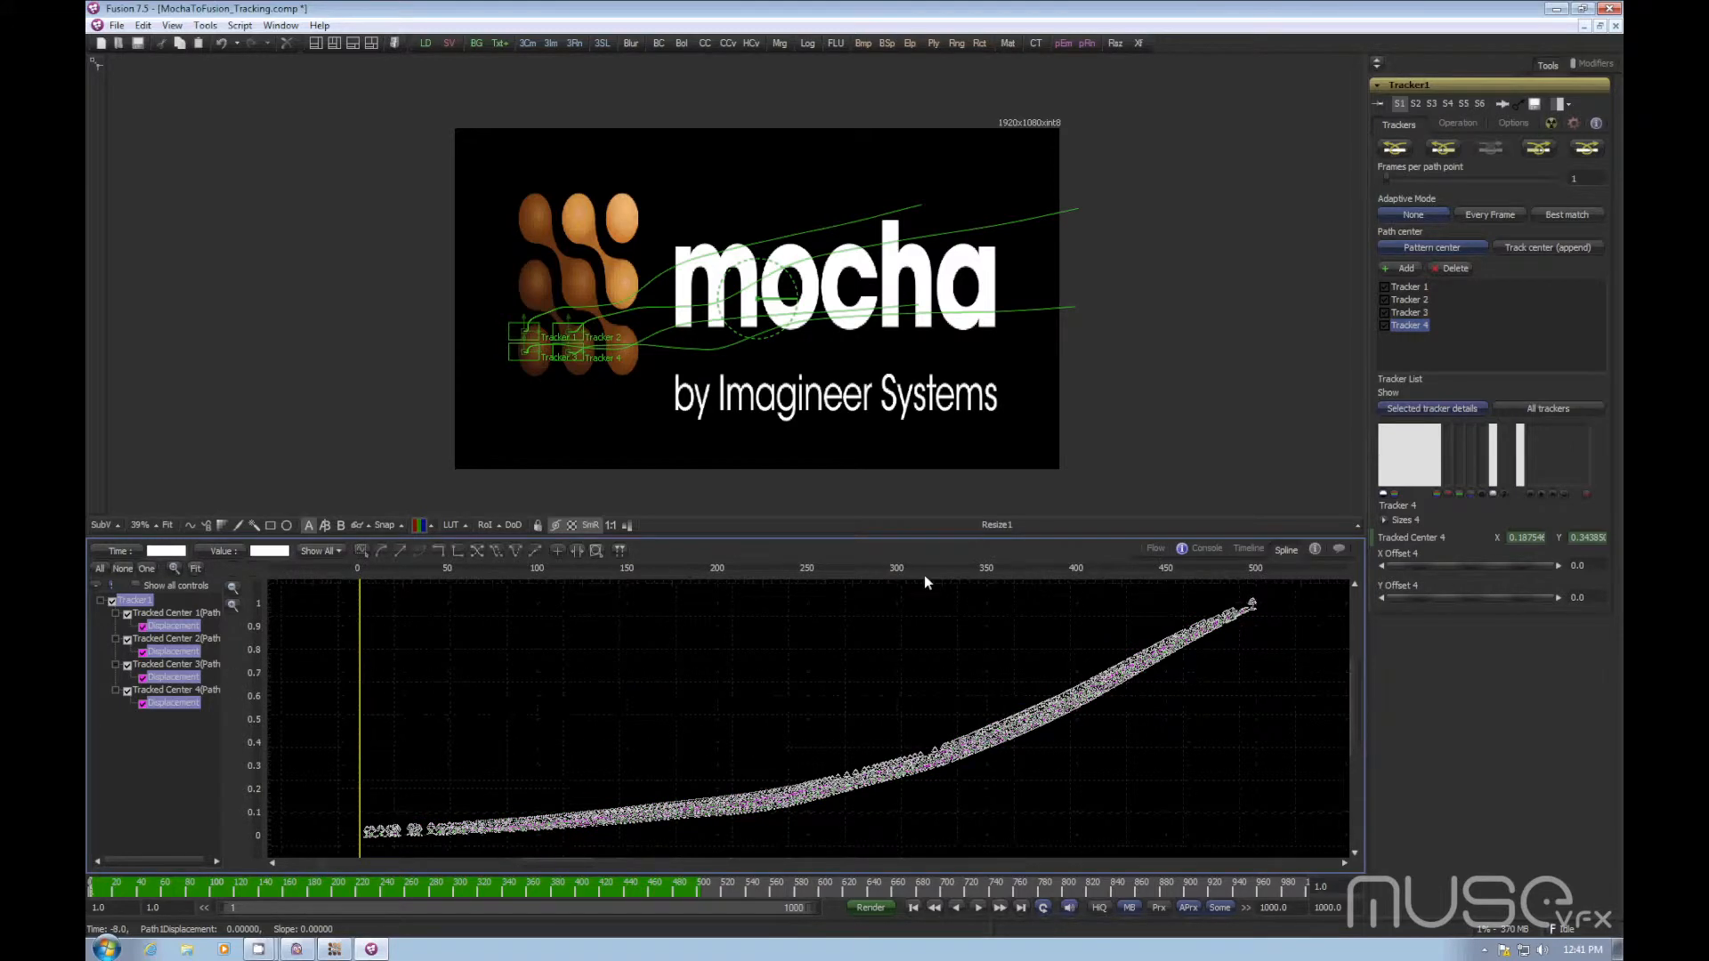
click(100, 552)
key(Return)
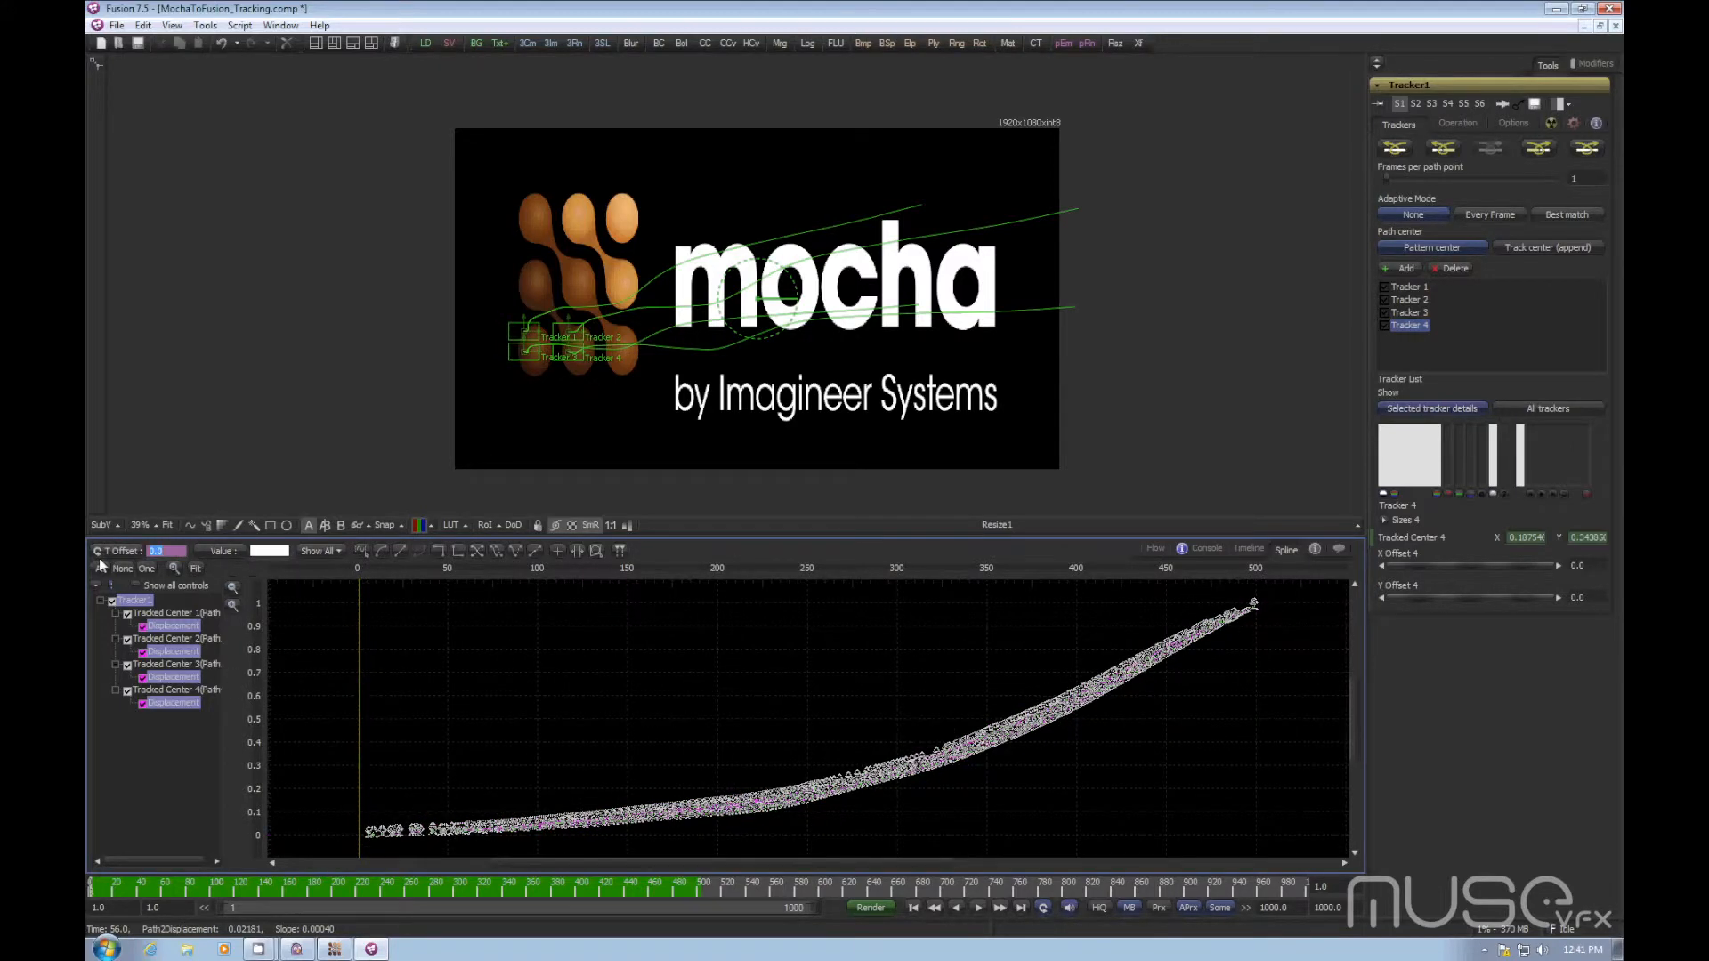
Step: Wire Resize1 through Tracker1 into the foreground of Merge1 in the flow, and show Merge1 in the viewer
click(1153, 549)
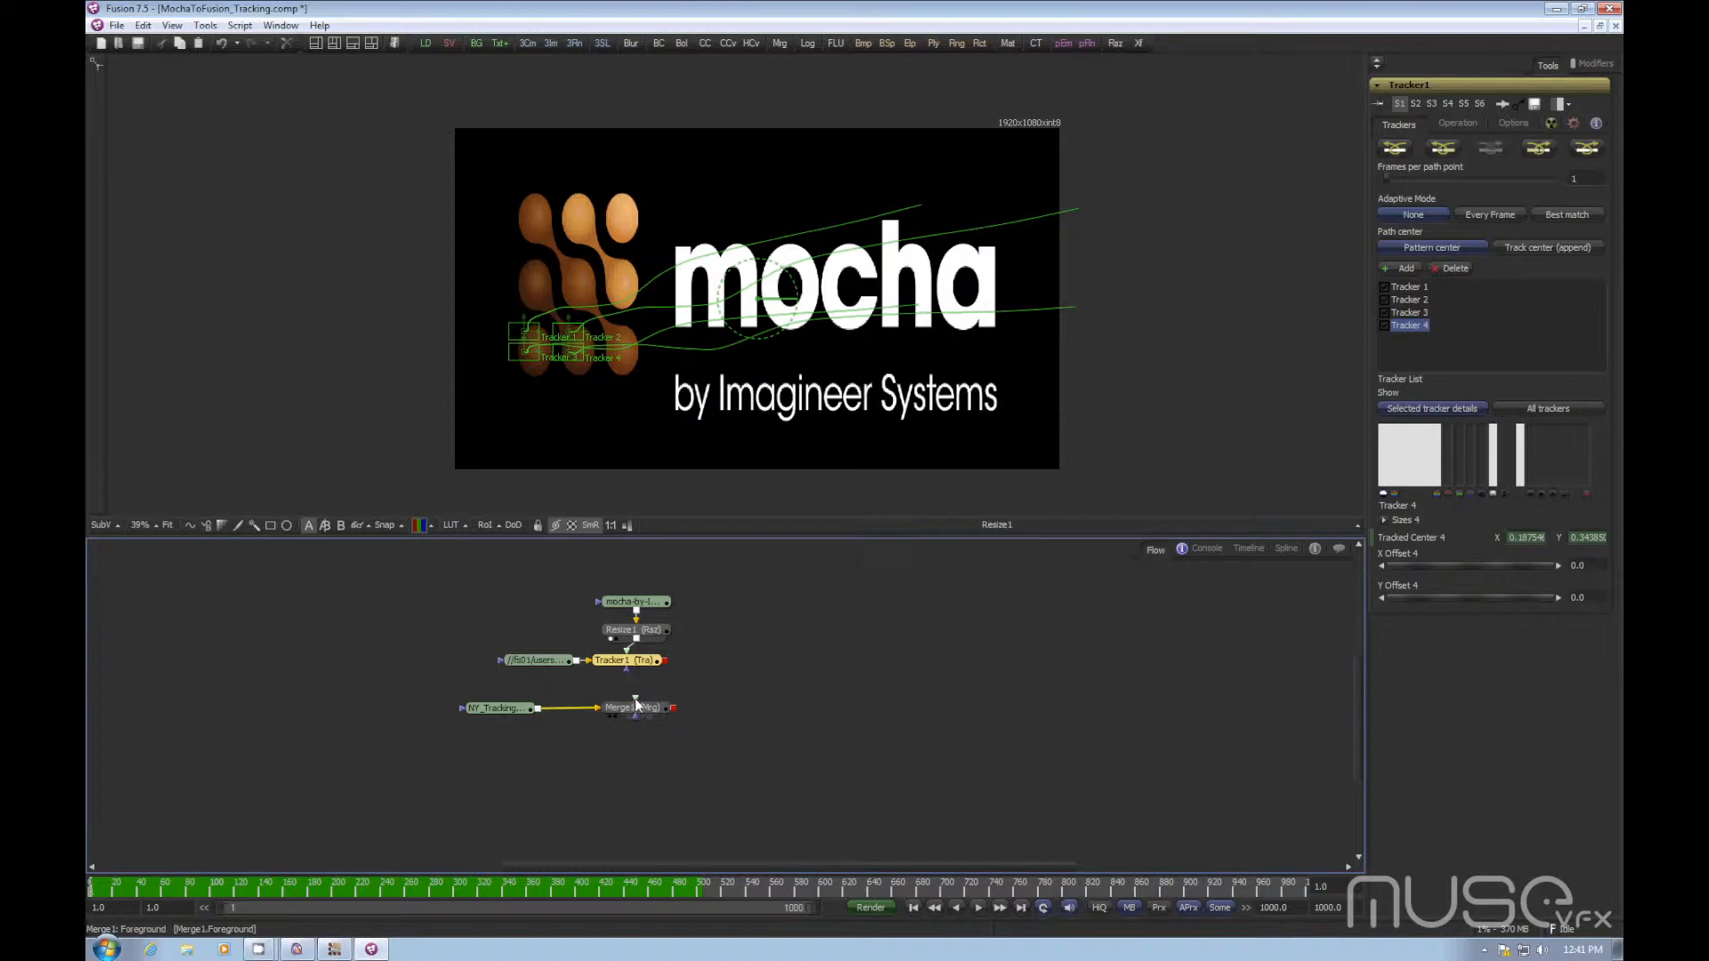
drag(634, 699, 788, 257)
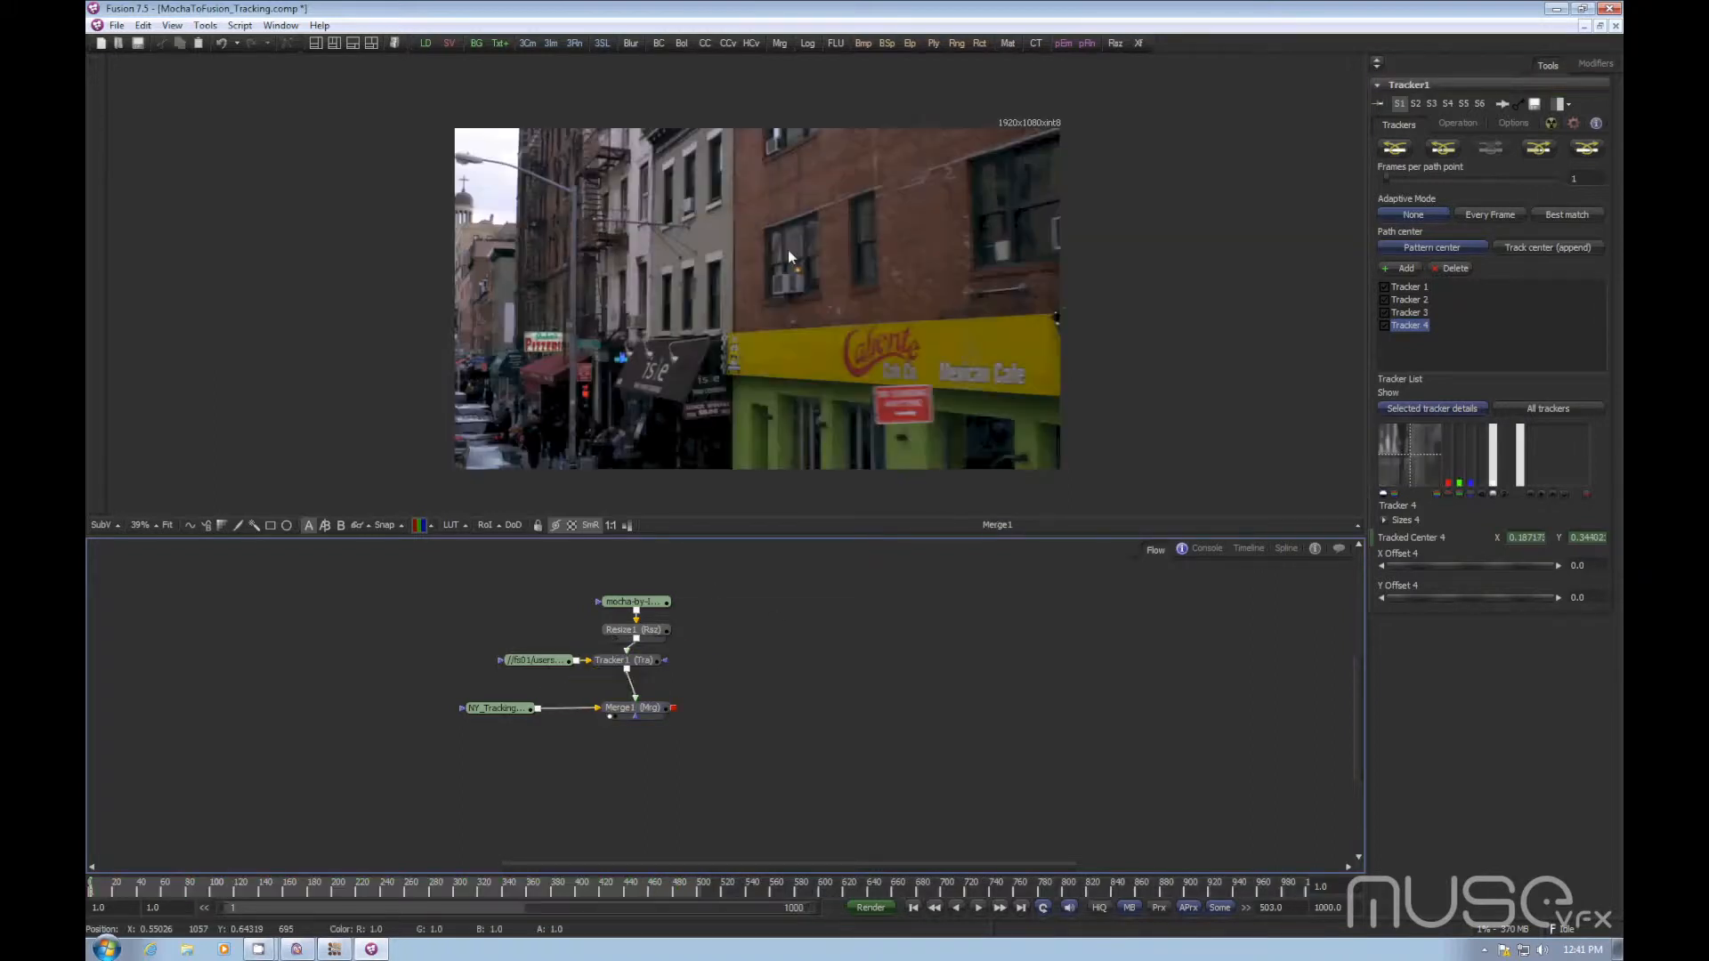
Step: Set Tracker1's operation to Match Move with FG only merging, and align its node between Resize1 and Merge1
click(647, 662)
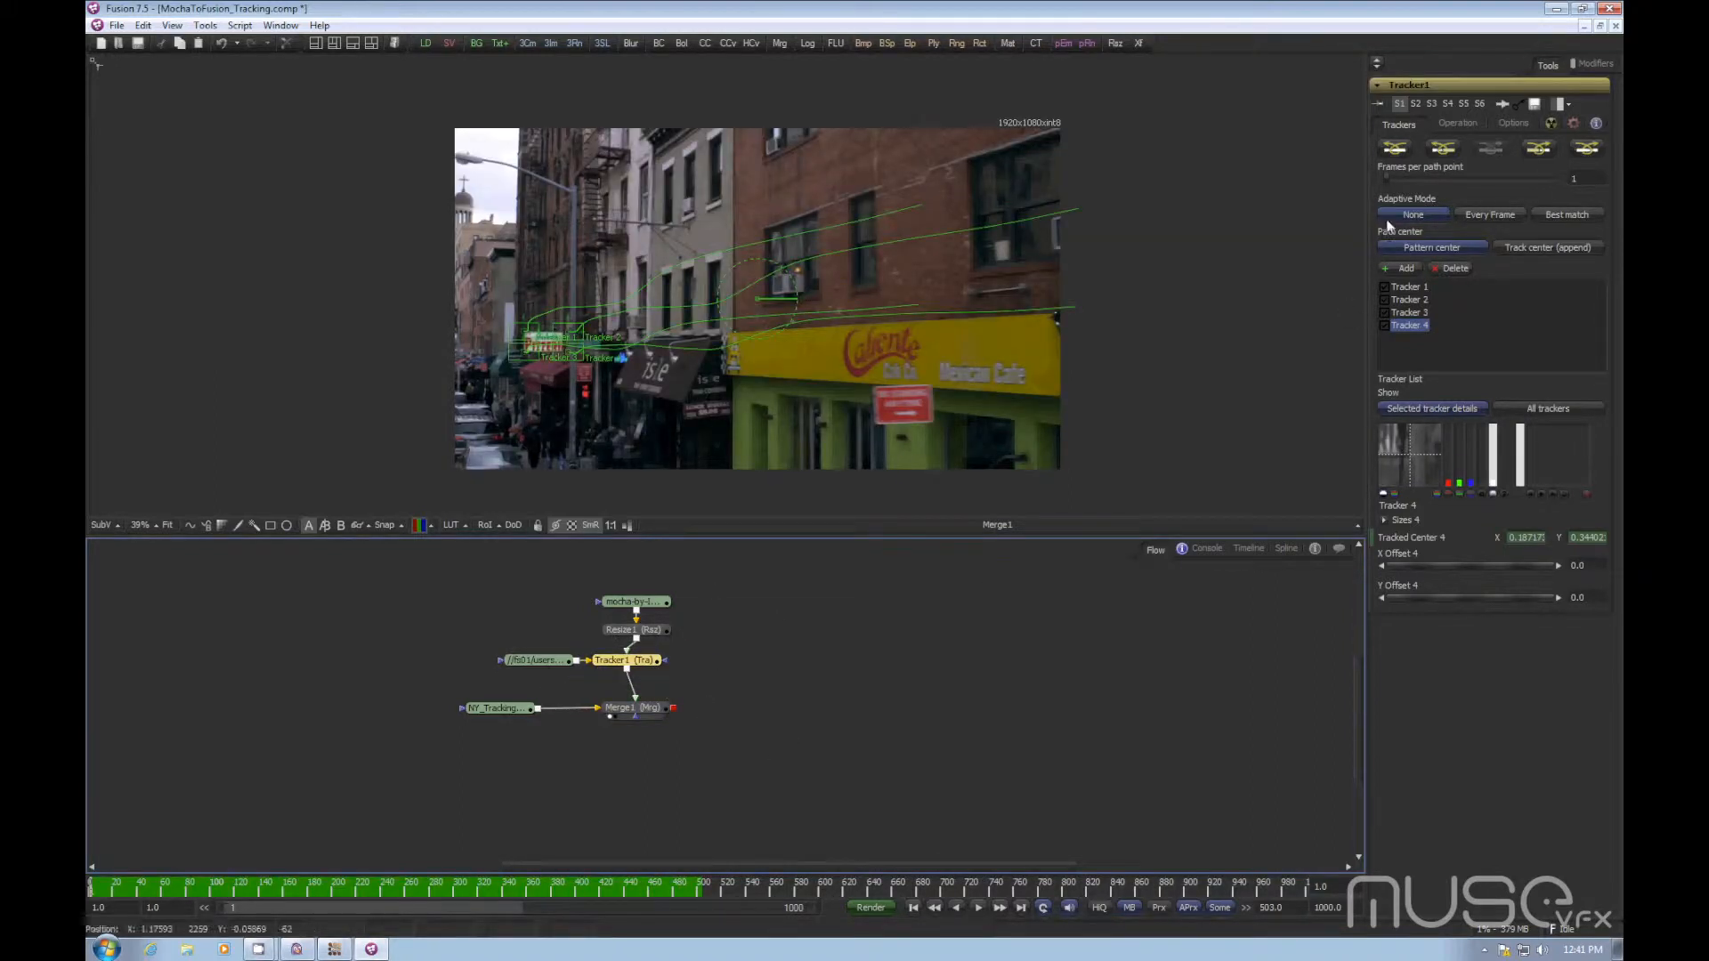
click(1458, 124)
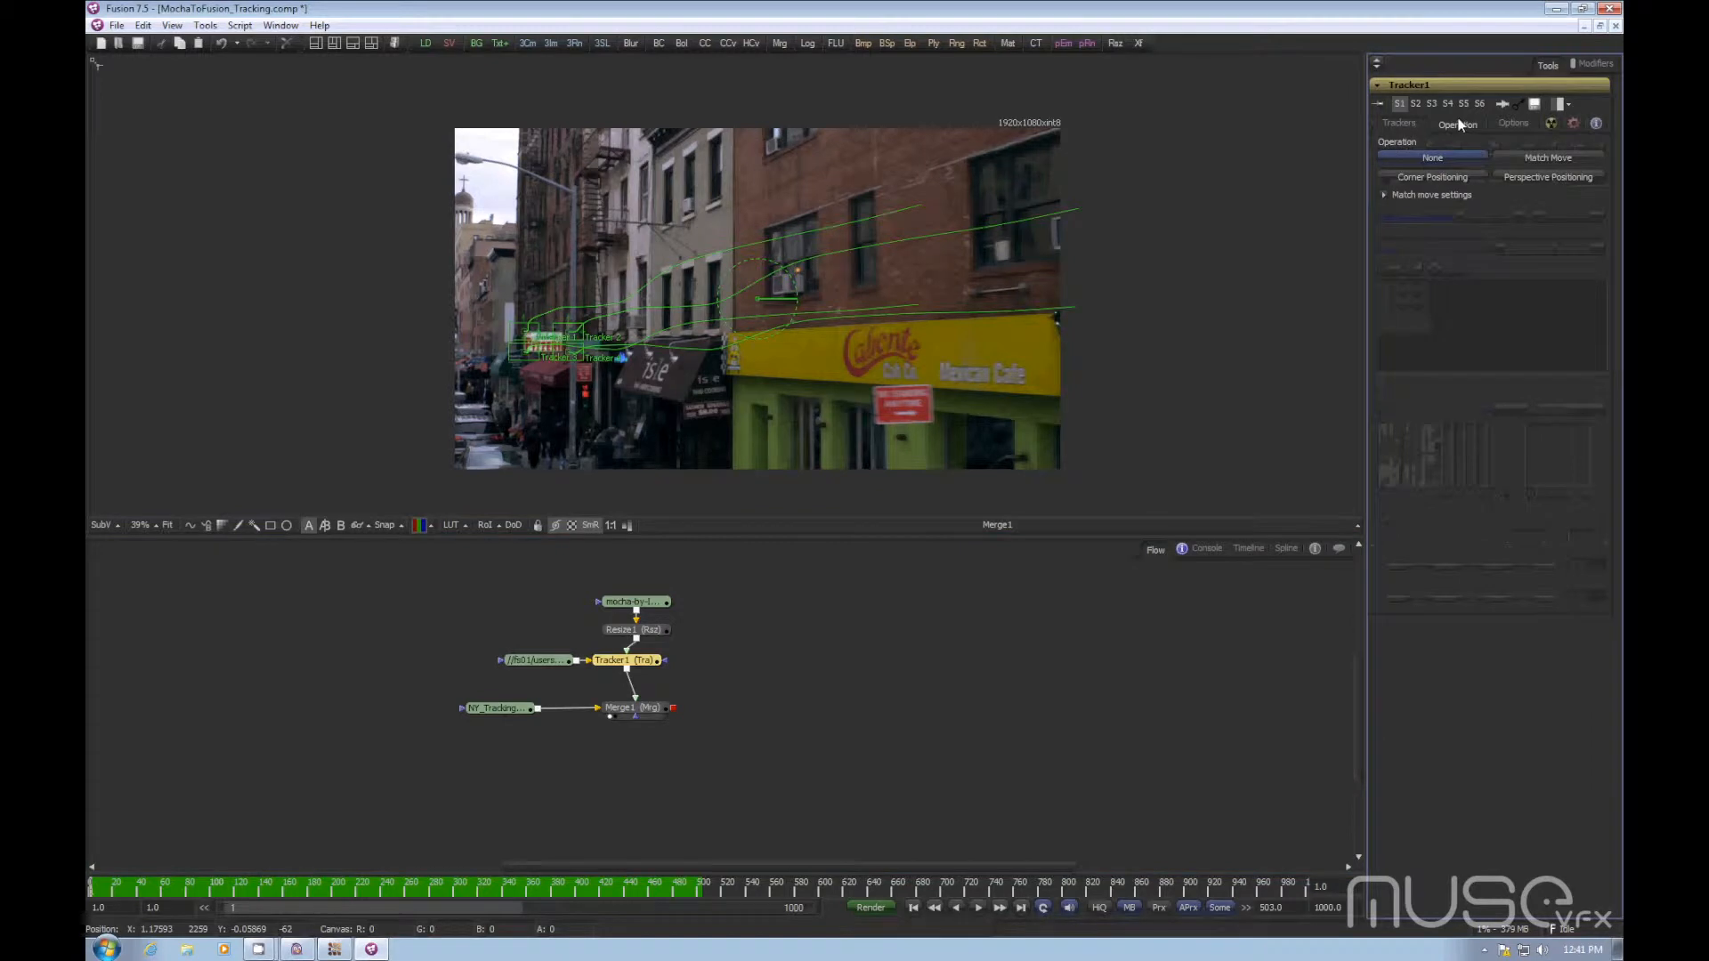
click(1519, 158)
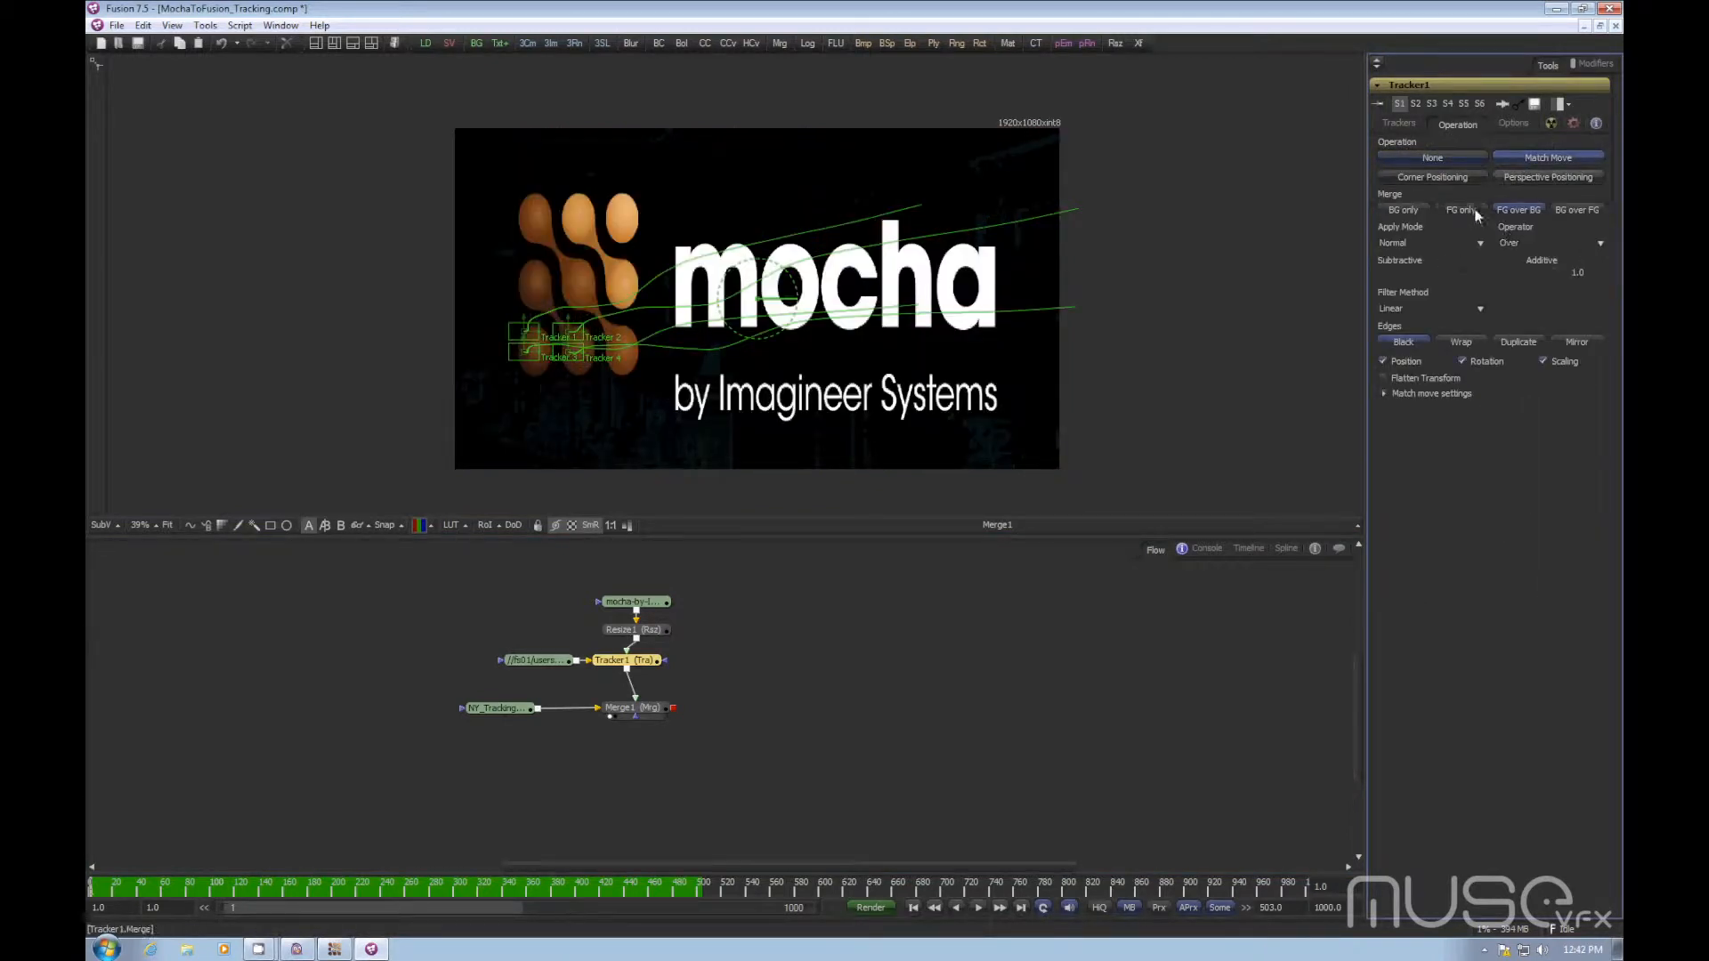
click(1473, 212)
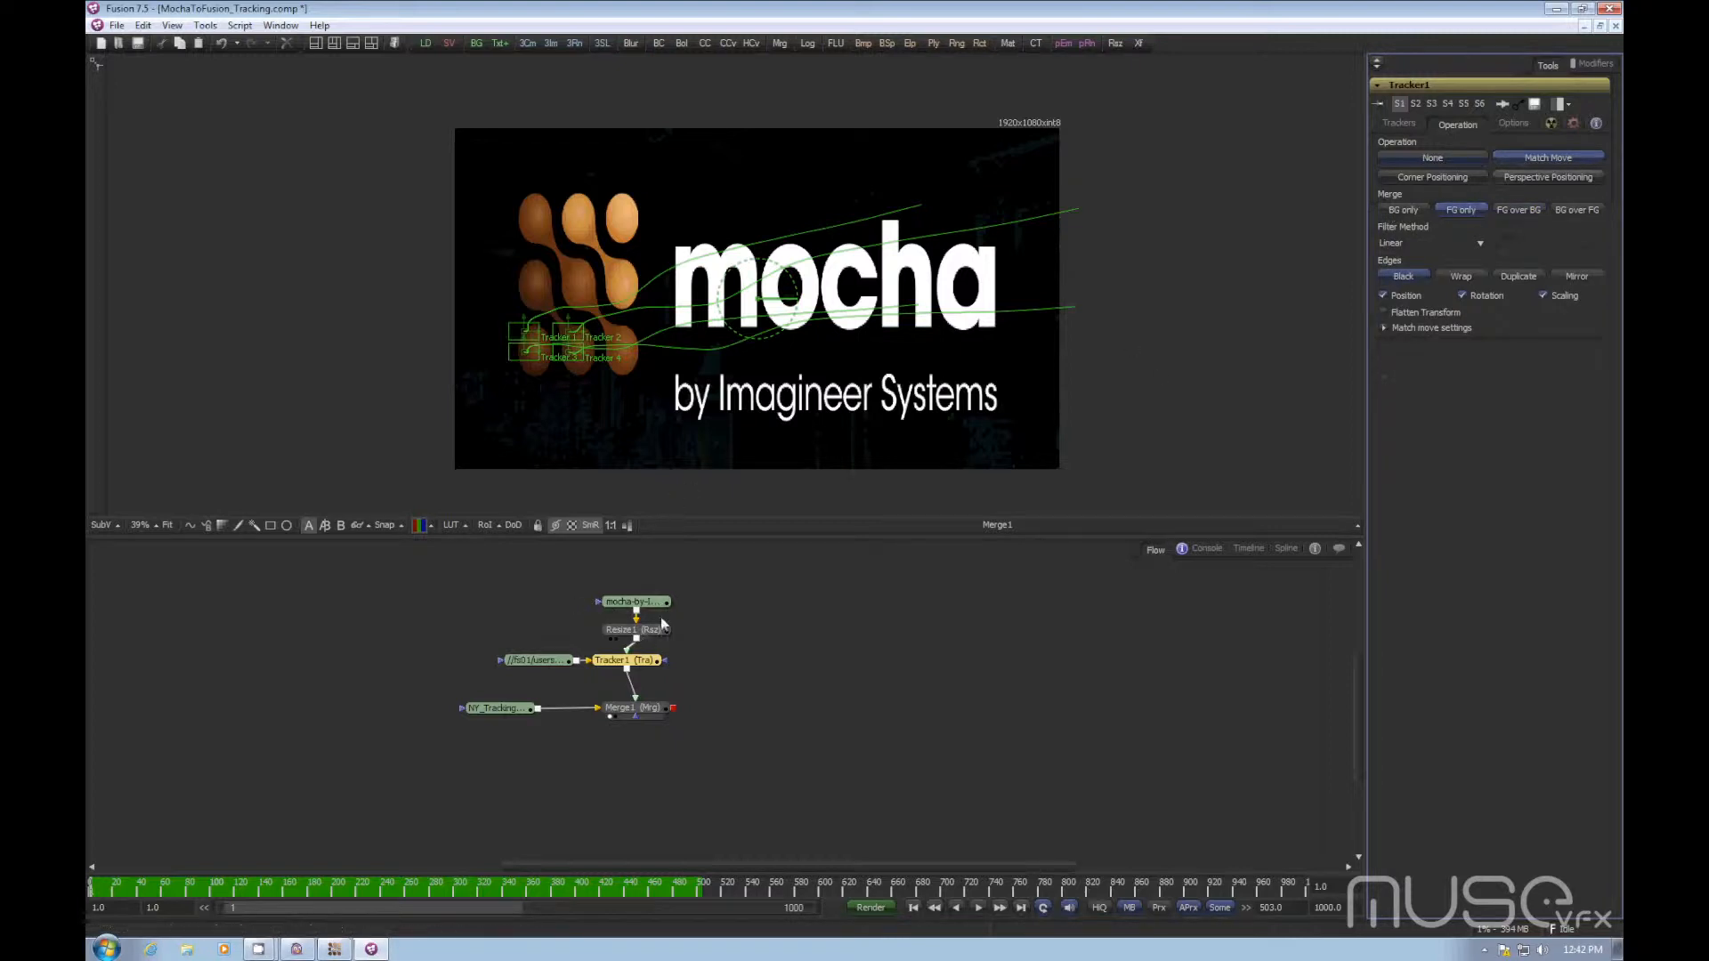
drag(698, 584, 650, 663)
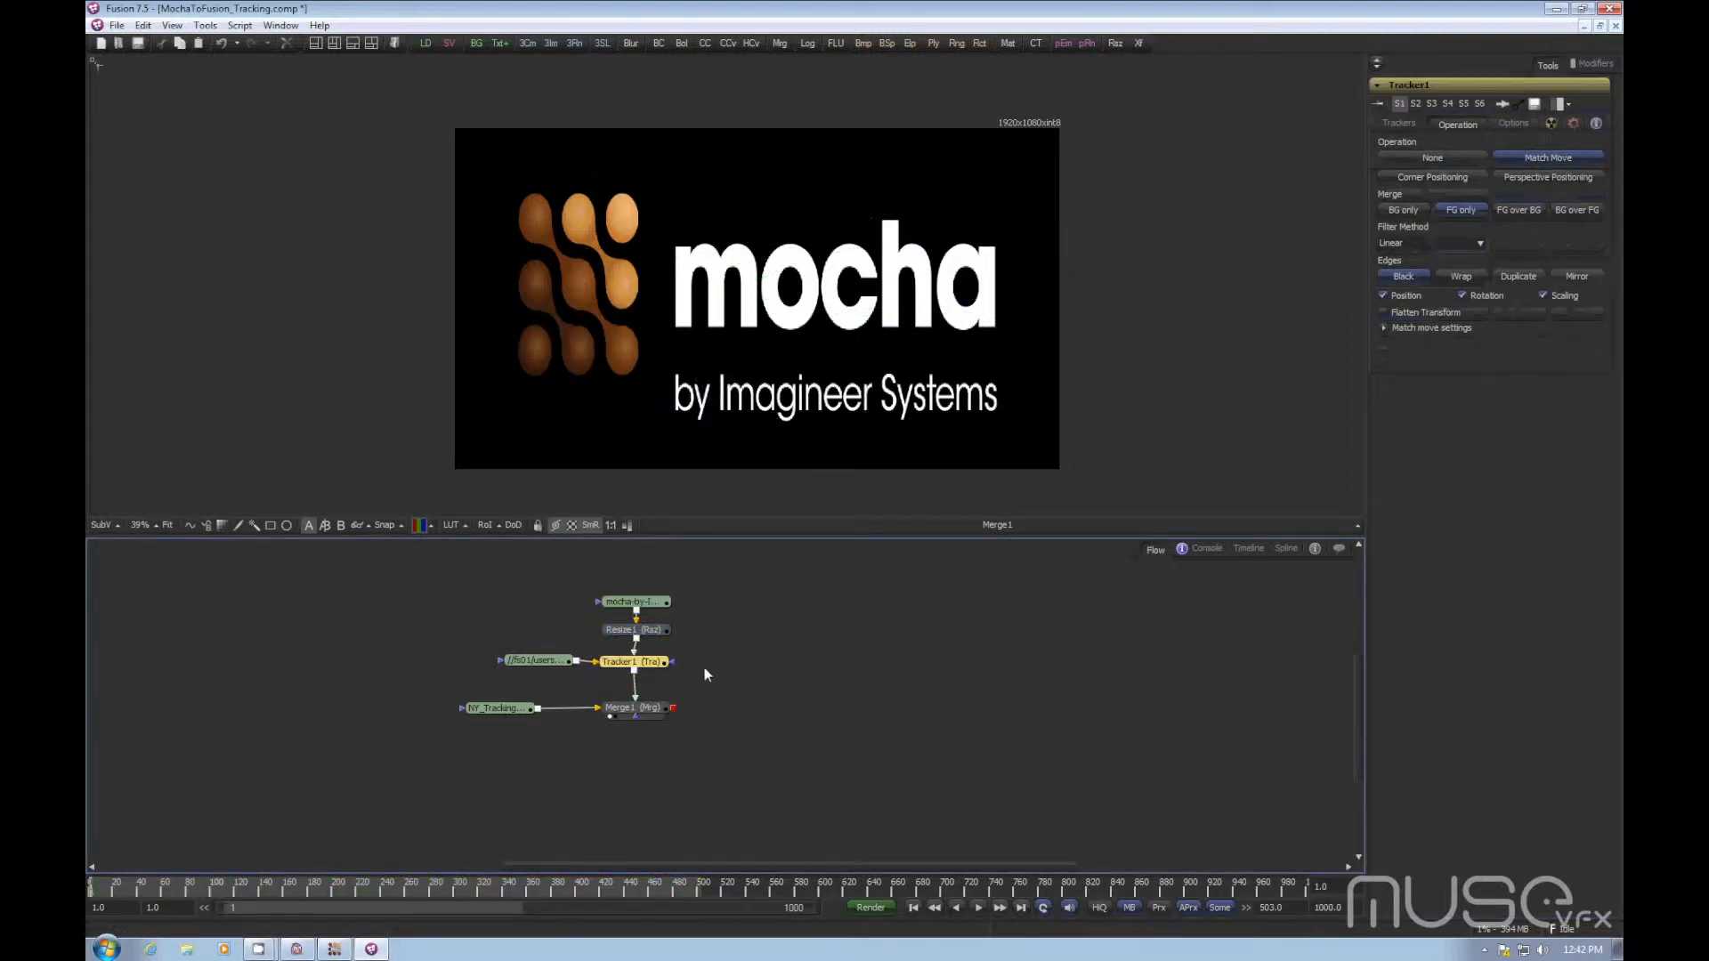
Step: Move the mocha logo loader and Resize1 up in the flow and insert a Transform tool between Resize1 and Tracker1
click(703, 674)
drag(718, 583, 647, 586)
key(ctrl+space)
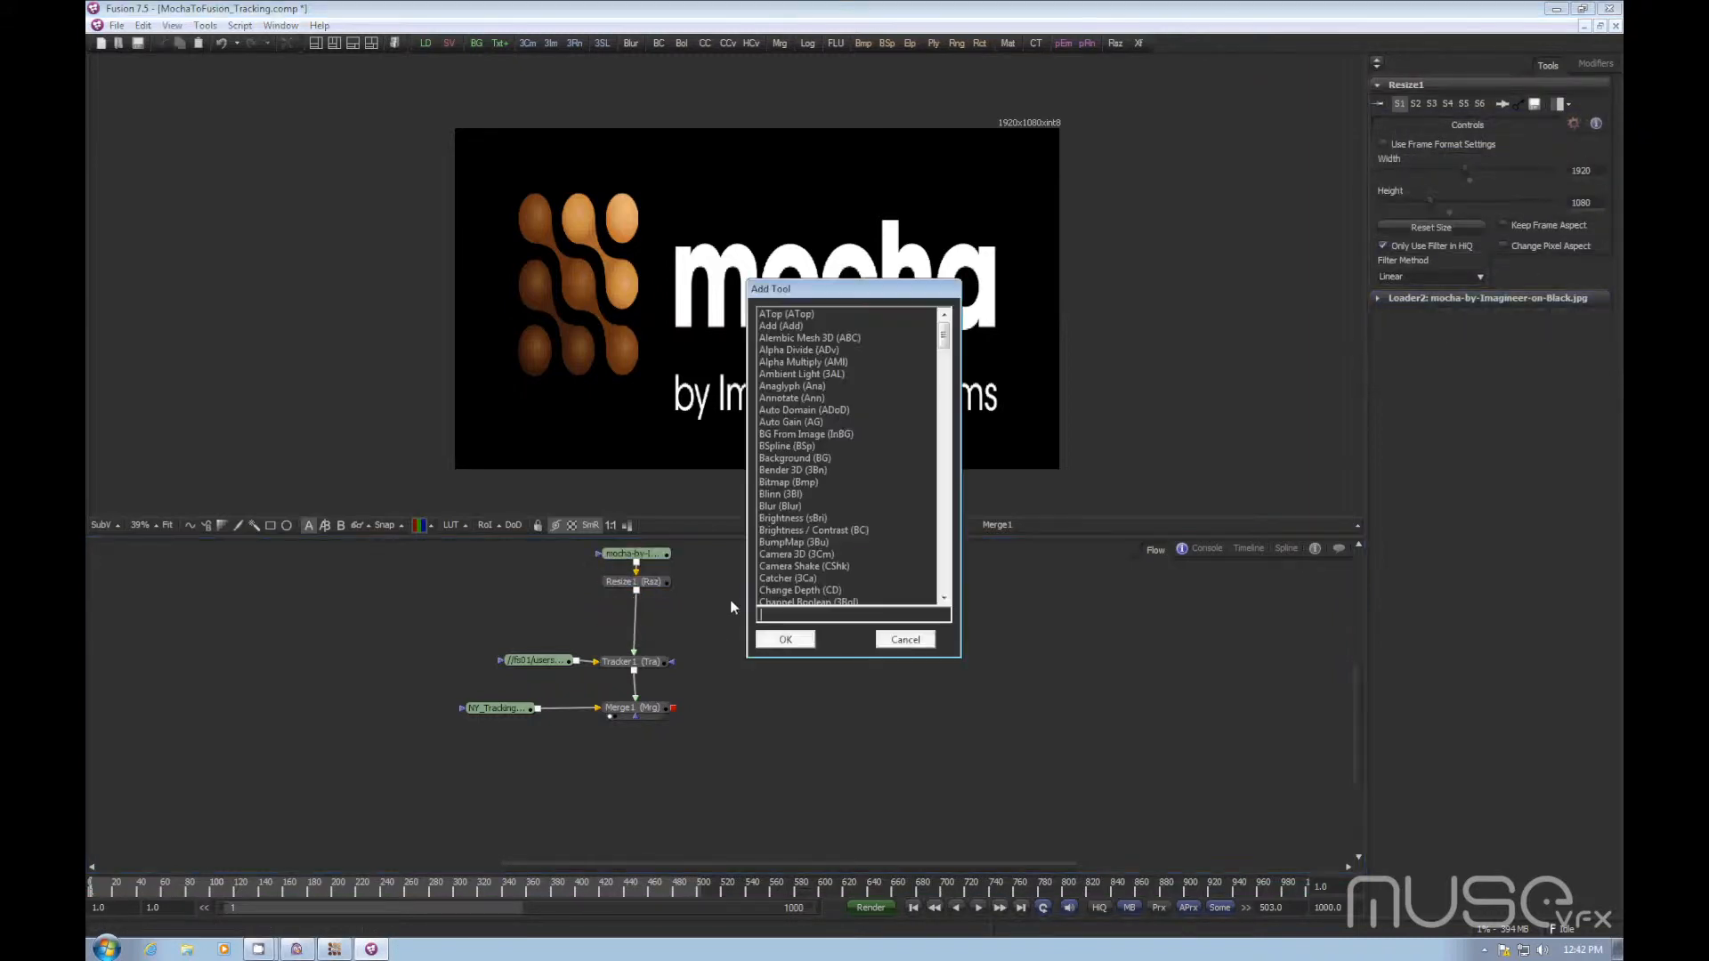
text(tra)
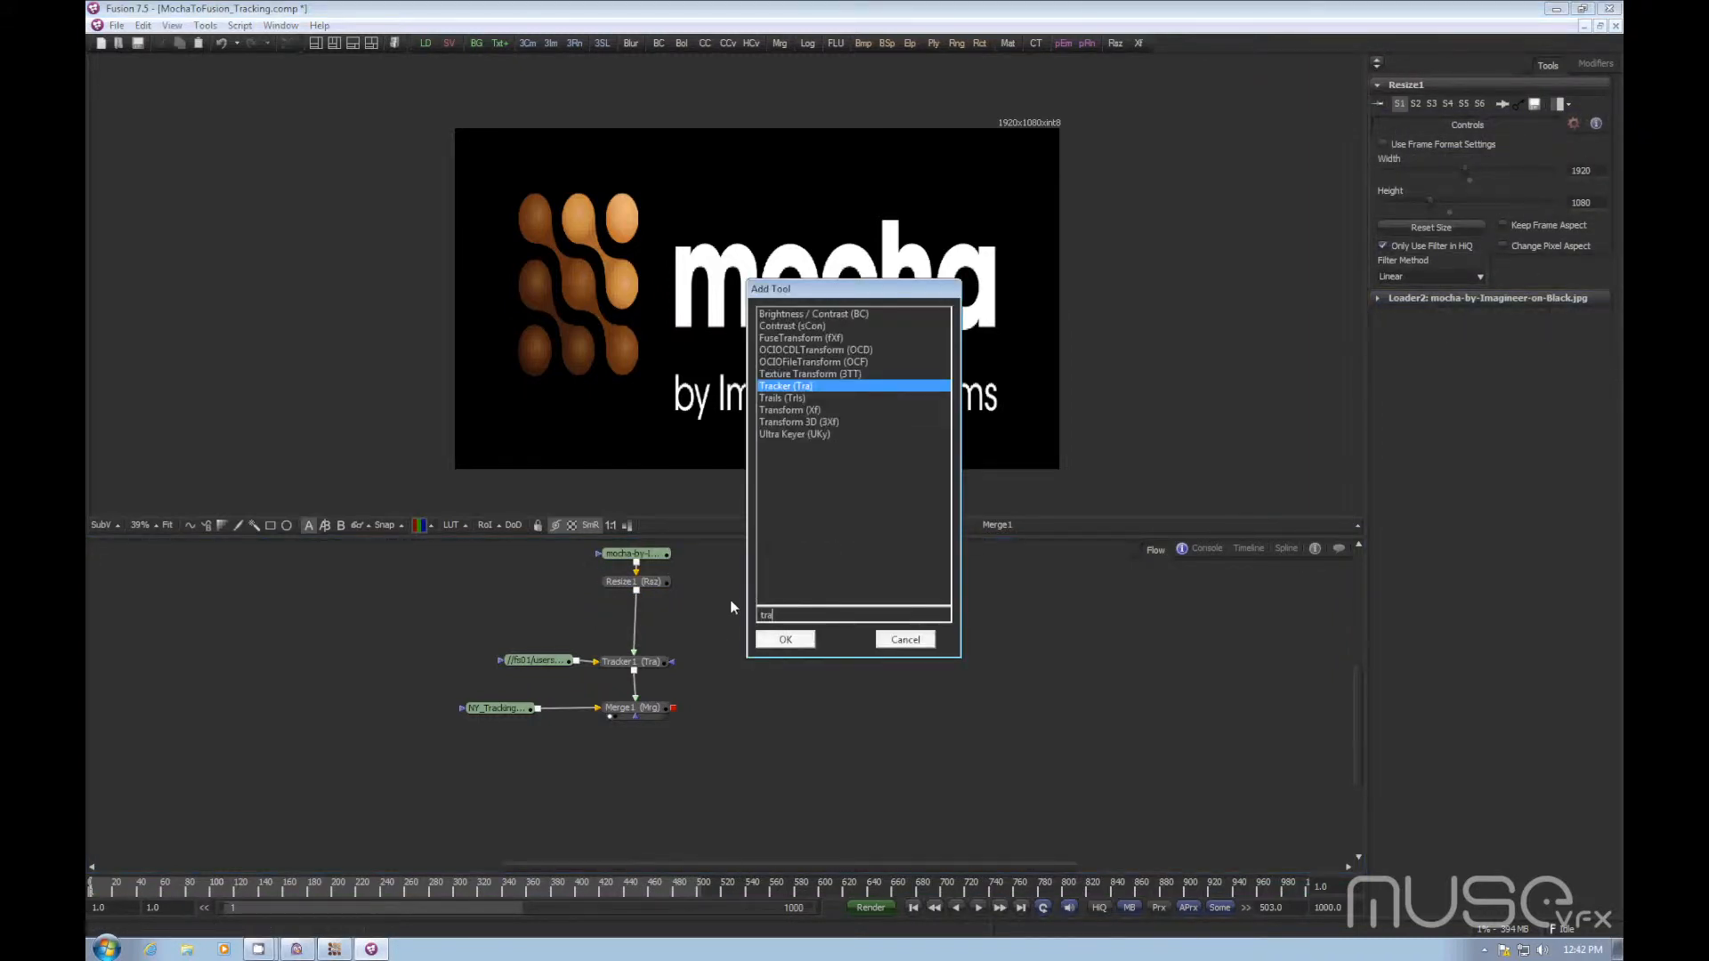
key(Down)
key(Down)
key(Return)
drag(730, 599, 636, 618)
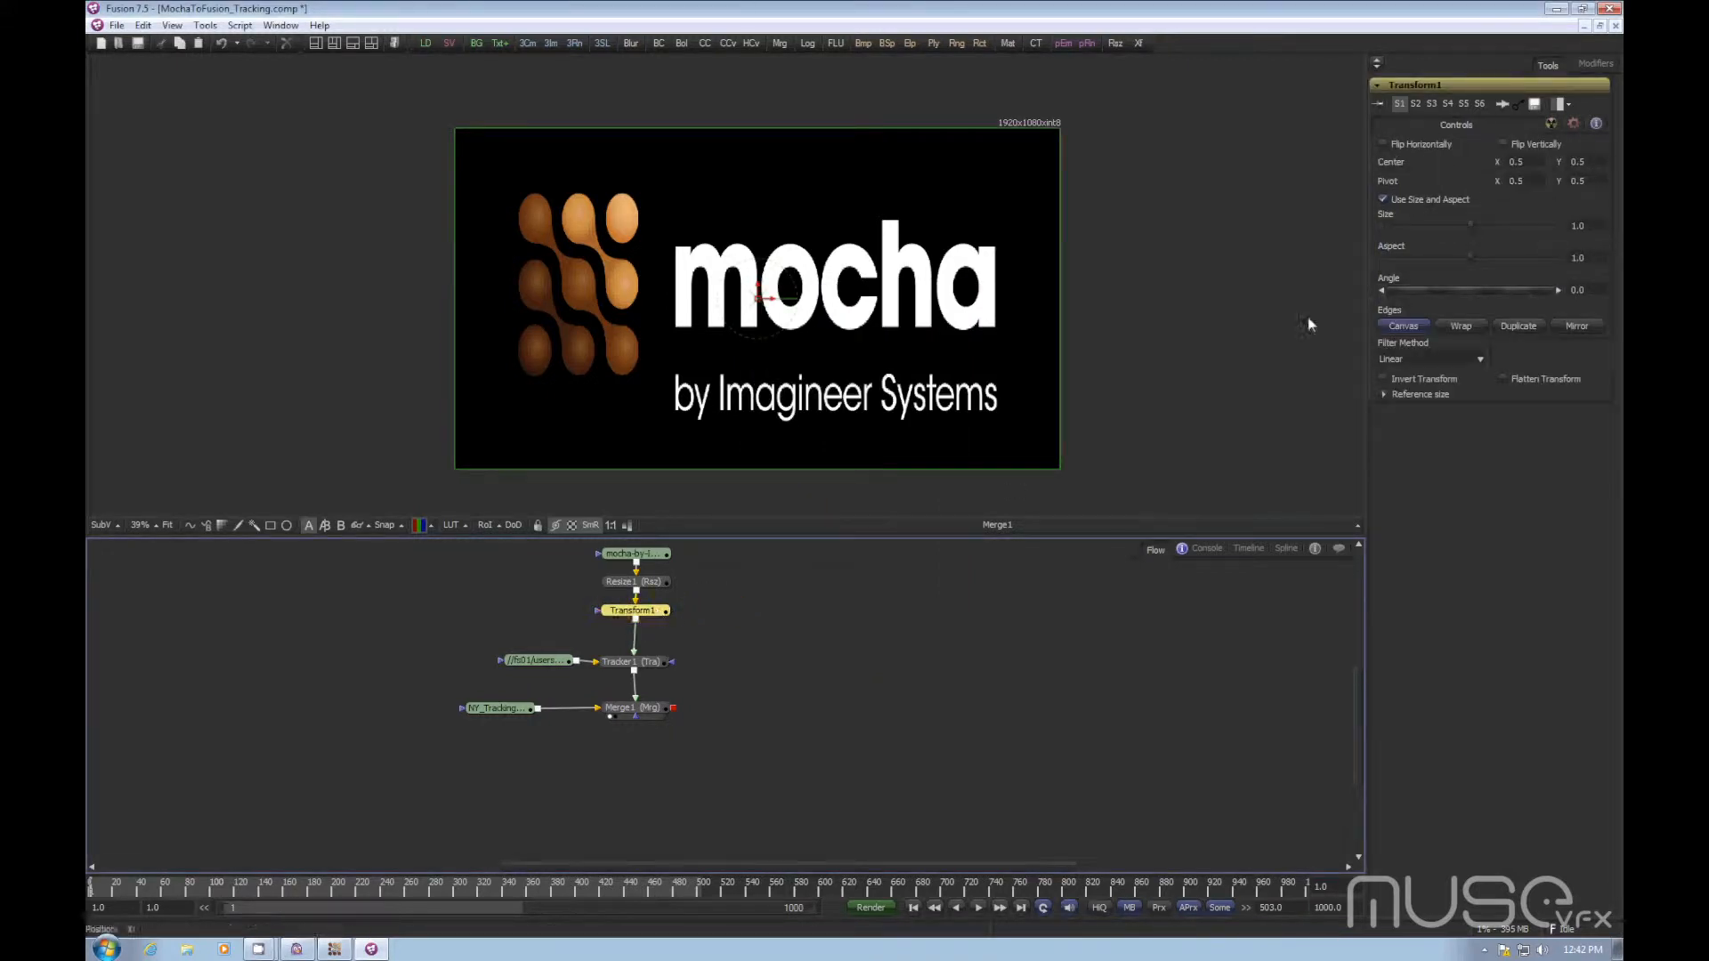
Step: Scale Transform1 to about 0.124 and position the logo over the pizzeria sign, centered at about X 0.173, Y 0.385
drag(1469, 224, 1418, 236)
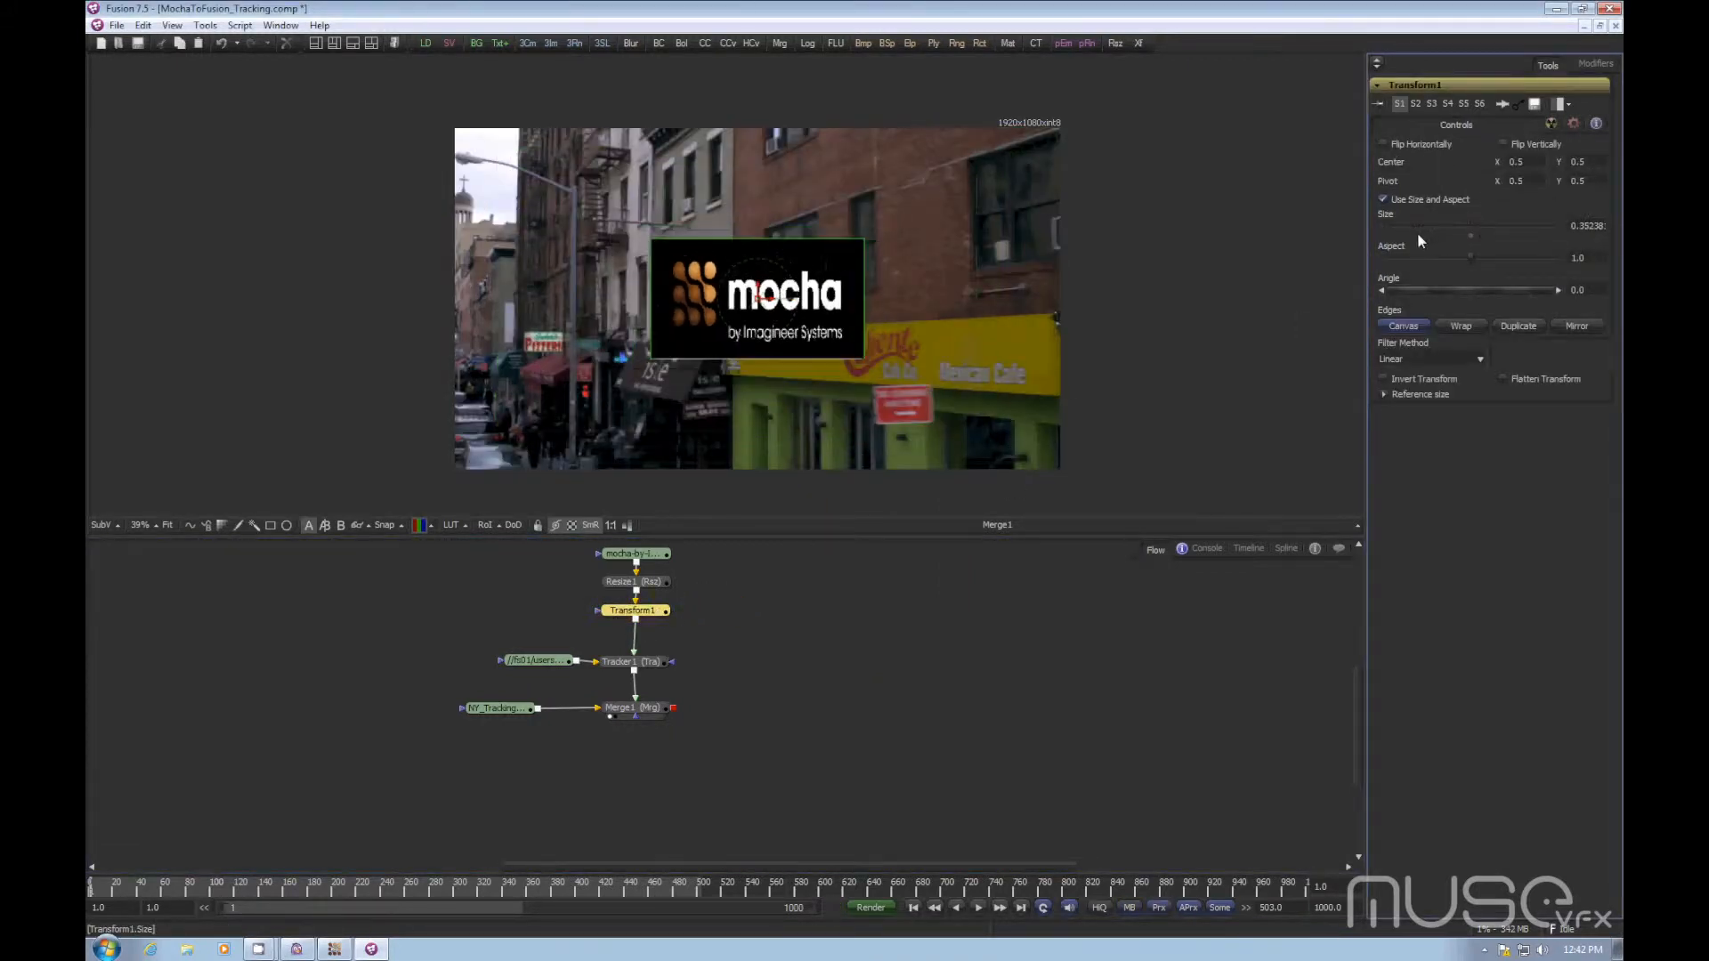
drag(759, 304, 567, 344)
drag(1407, 226, 1398, 230)
click(814, 674)
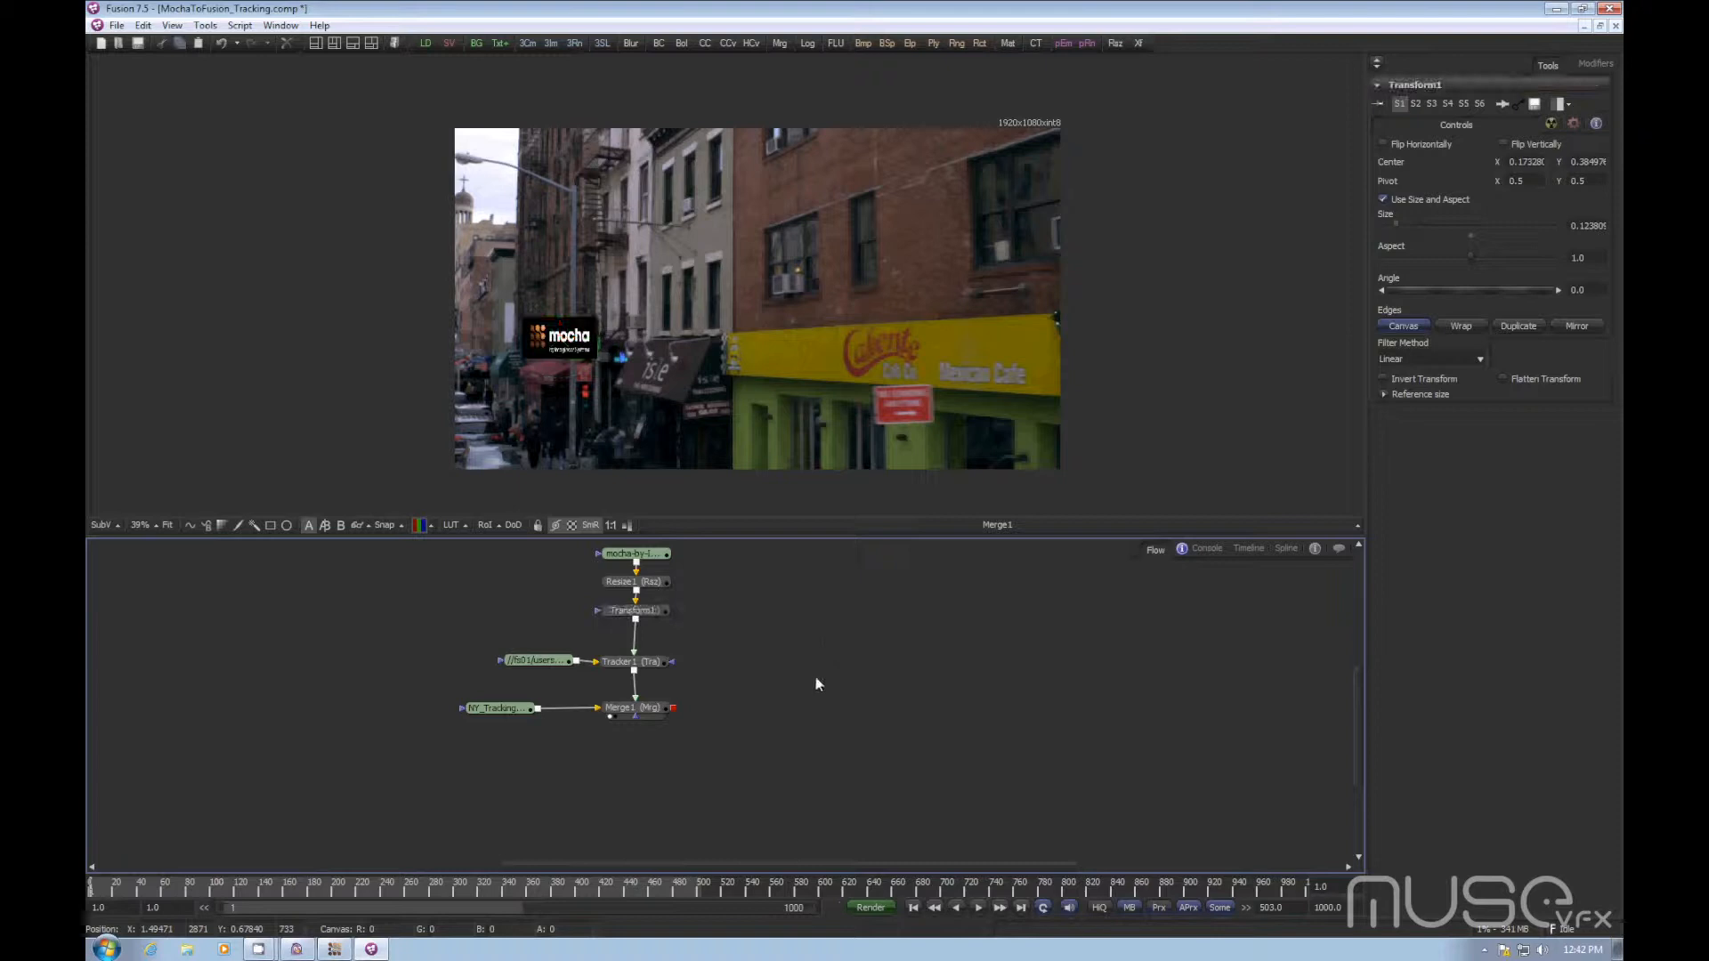
Step: Play the composite from frame 1 to check how the match-moved logo follows the pizzeria sign
click(656, 664)
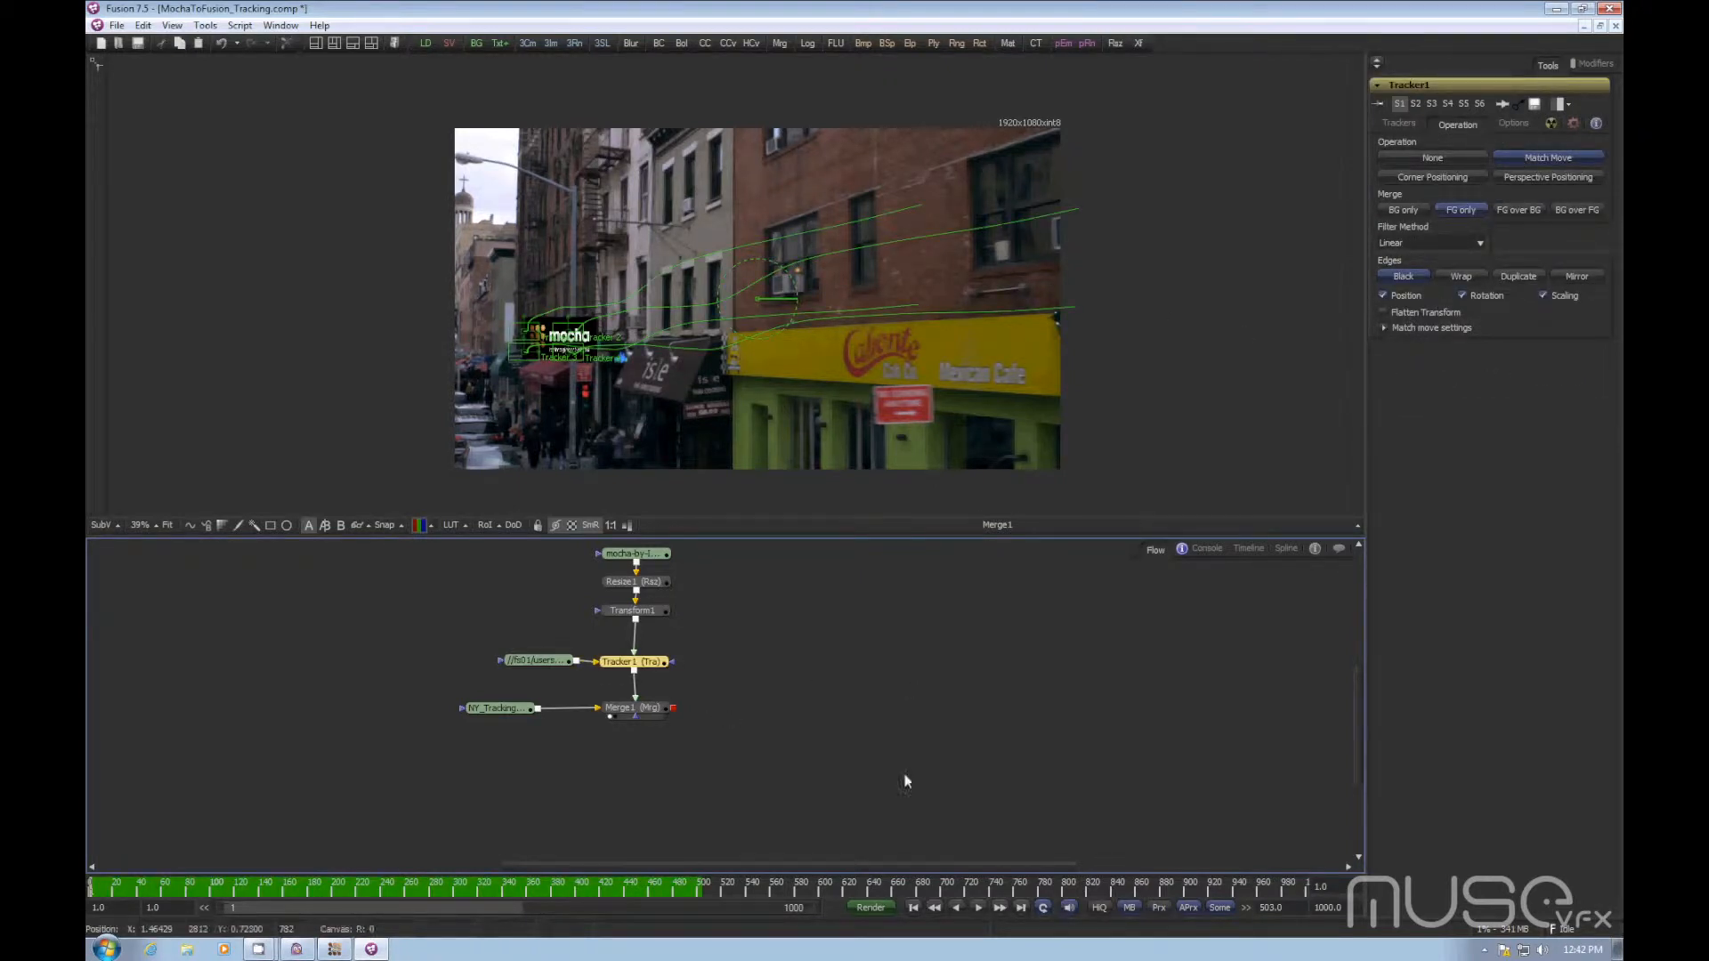
click(917, 801)
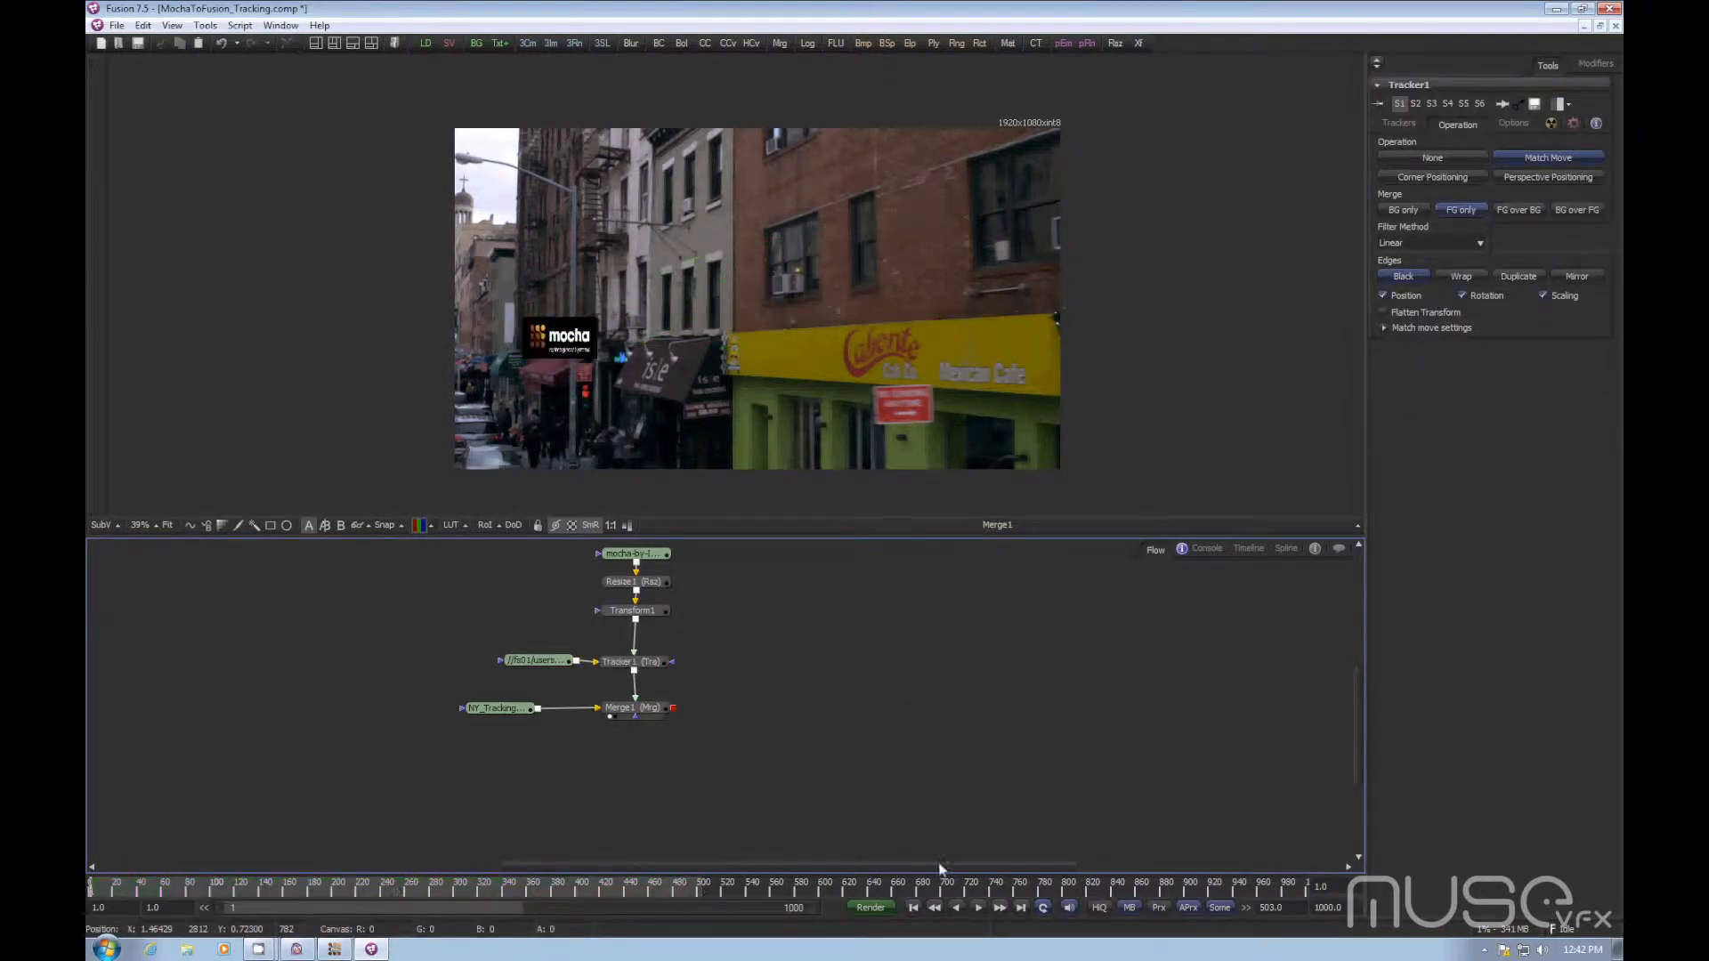
click(978, 907)
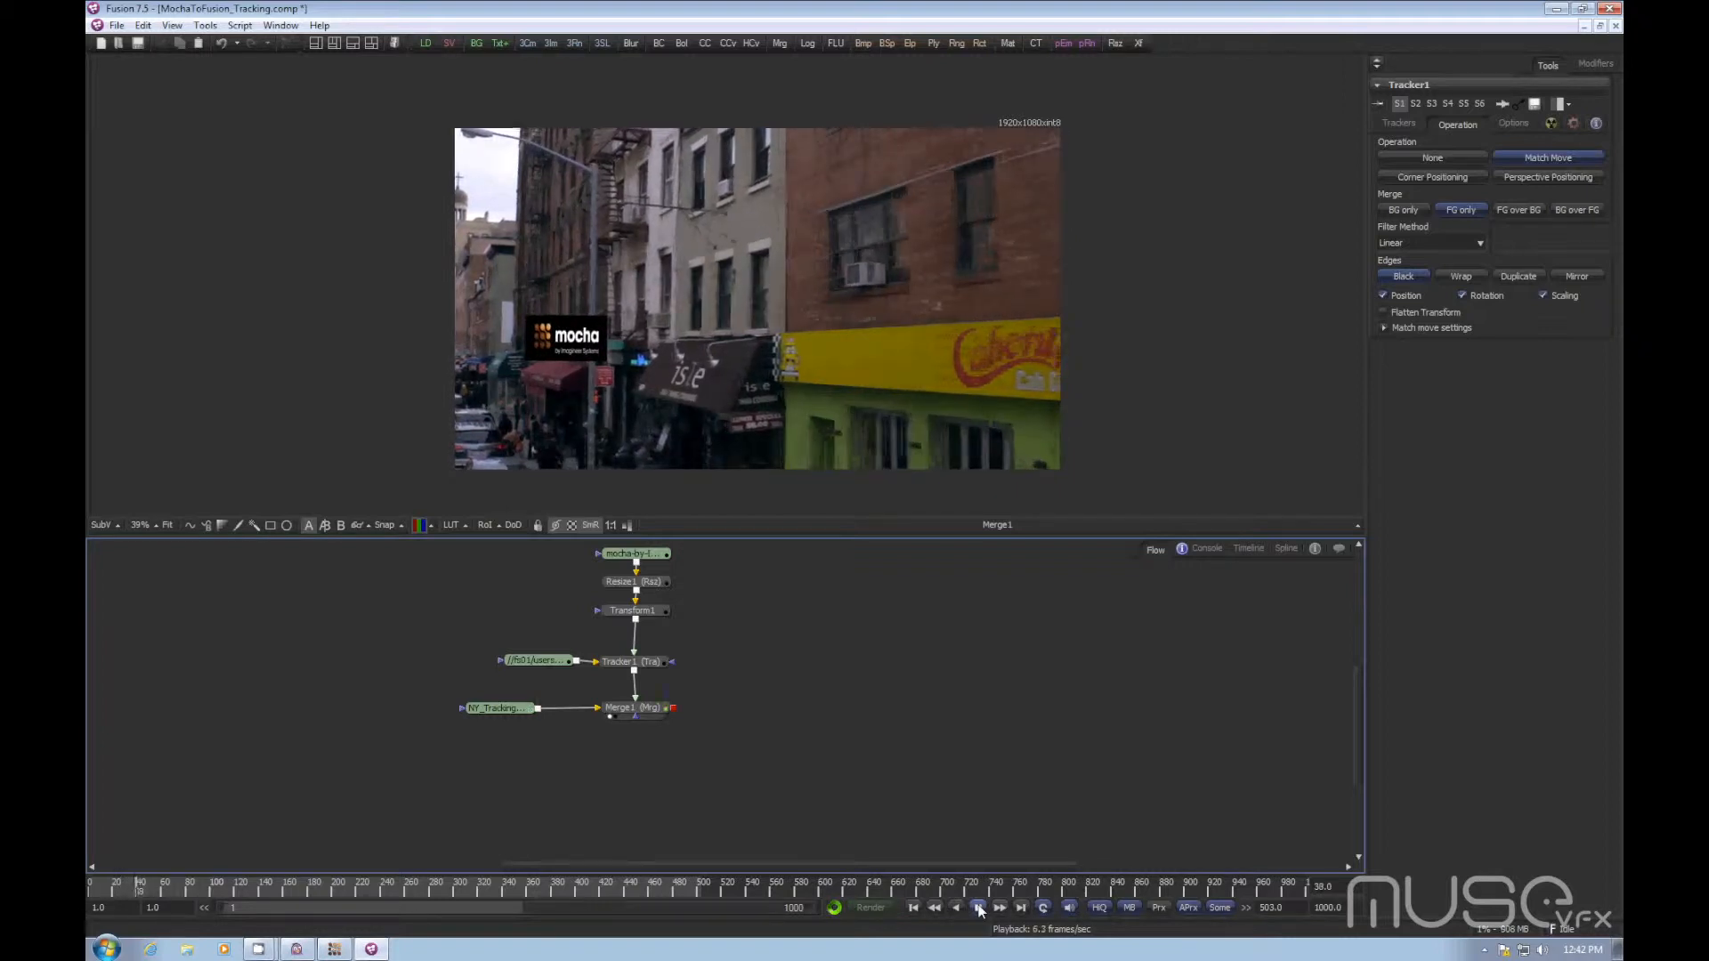
click(978, 908)
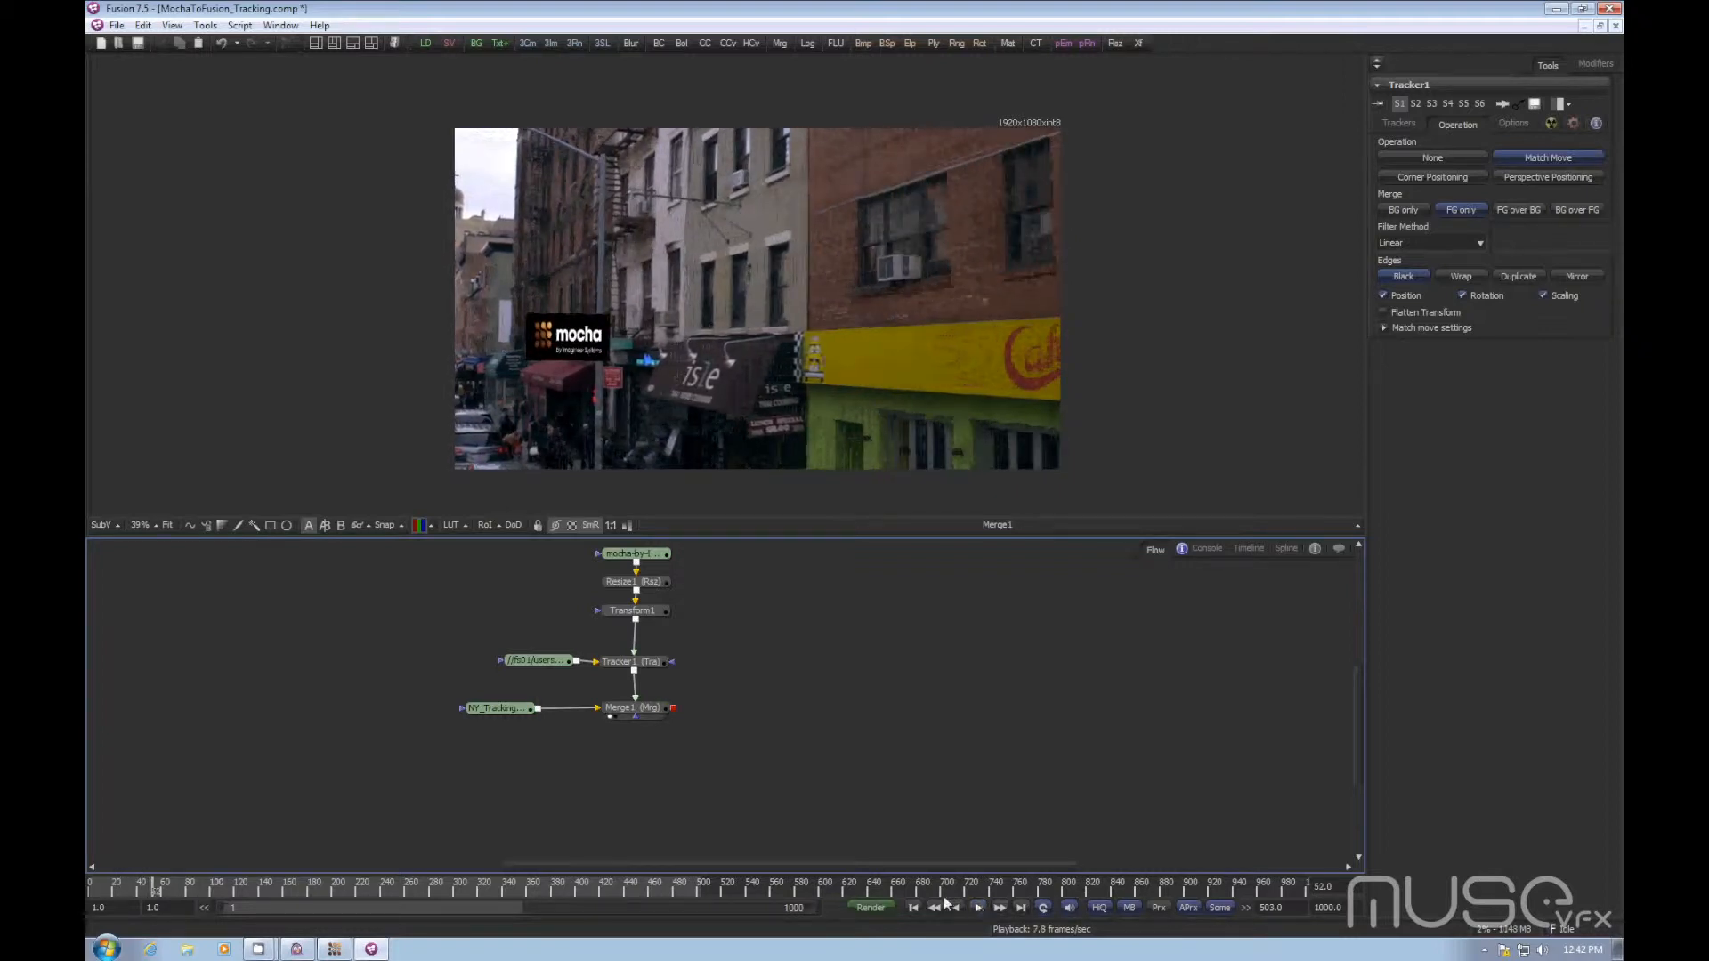
Step: Change Tracker1's operation to Corner Positioning and delete the Transform1 node
click(632, 661)
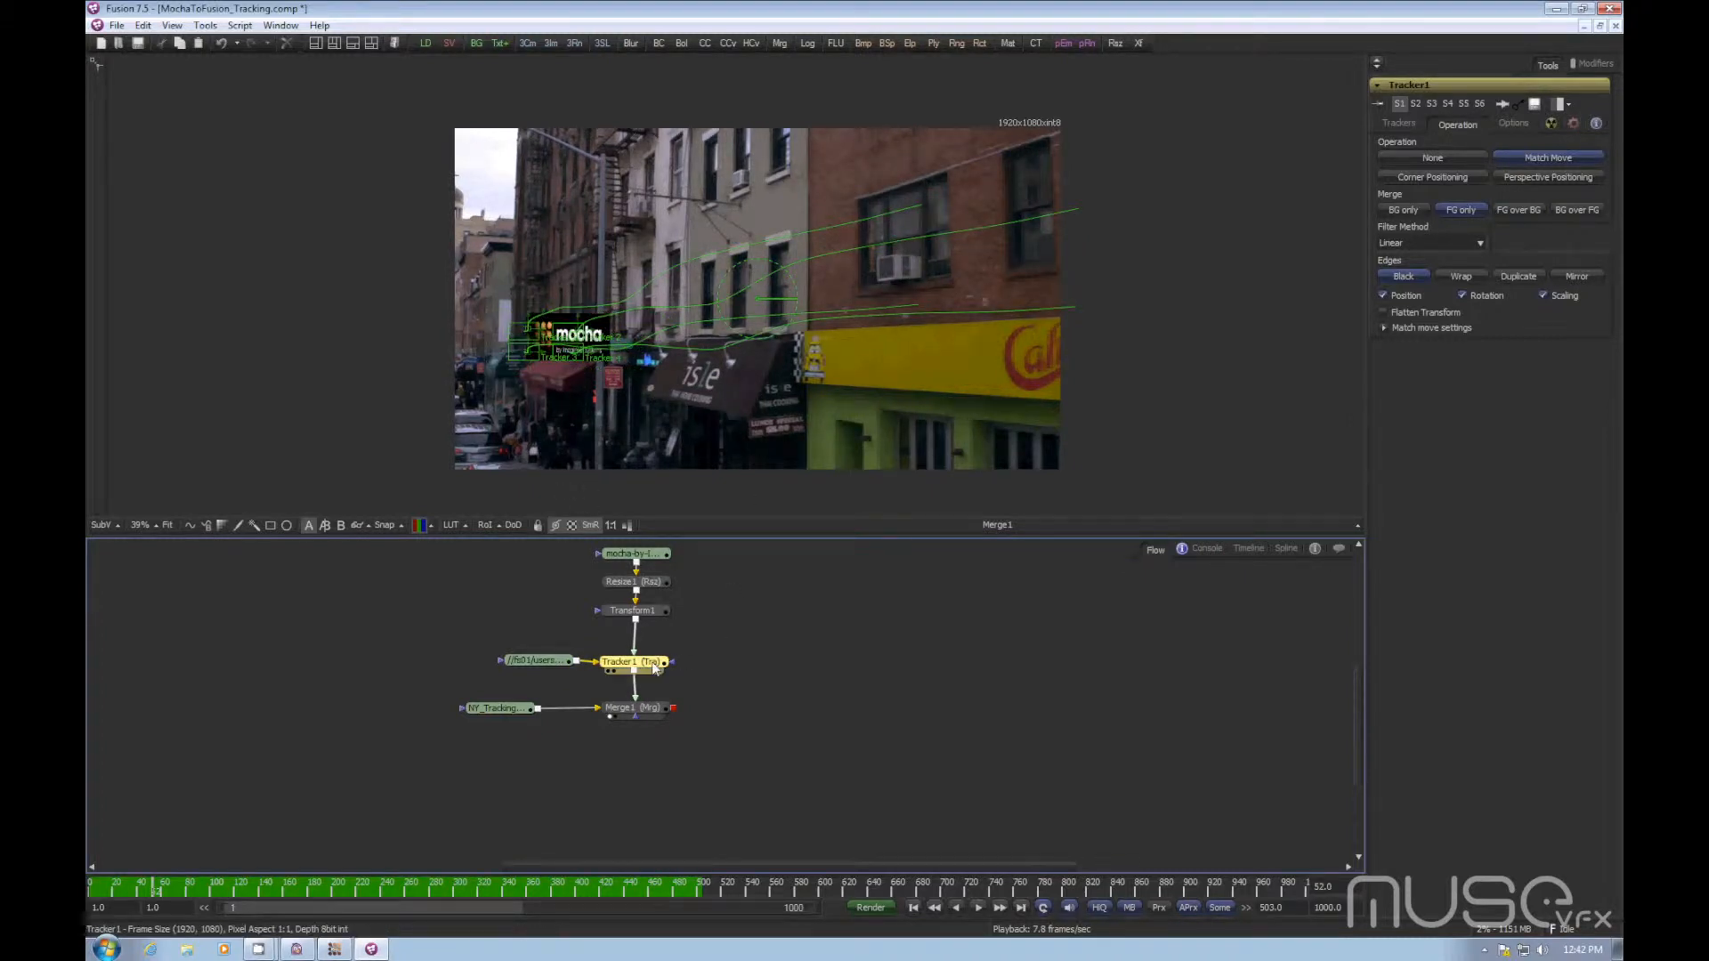
click(1456, 178)
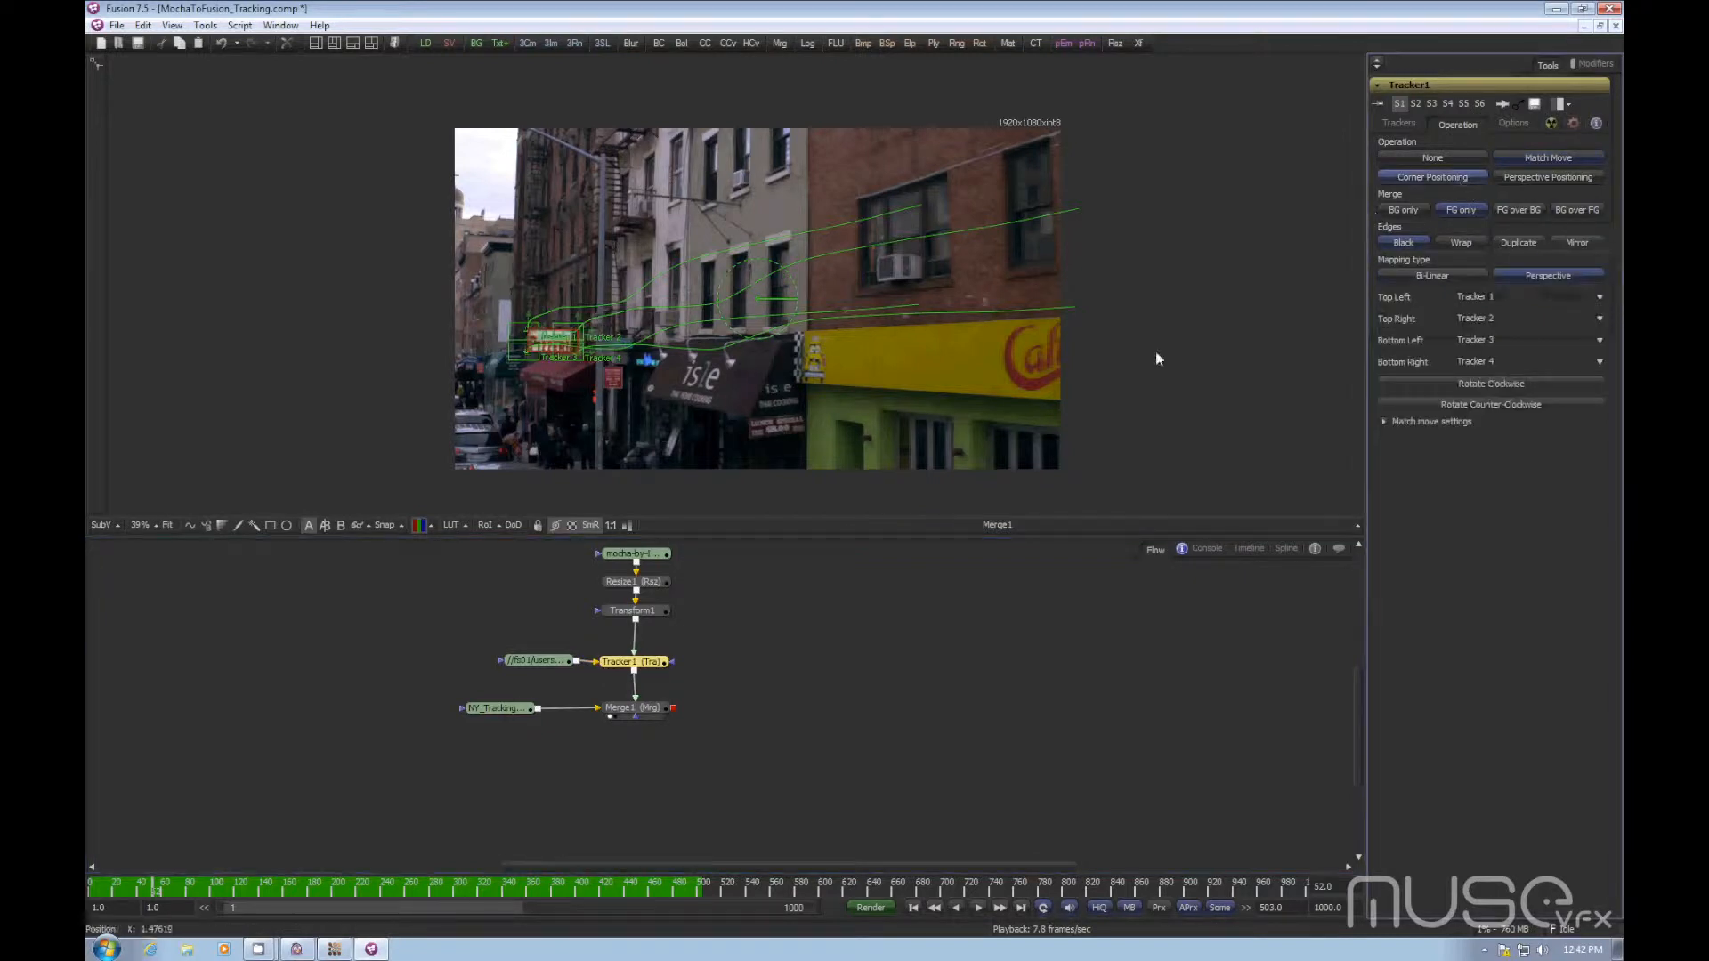
click(670, 611)
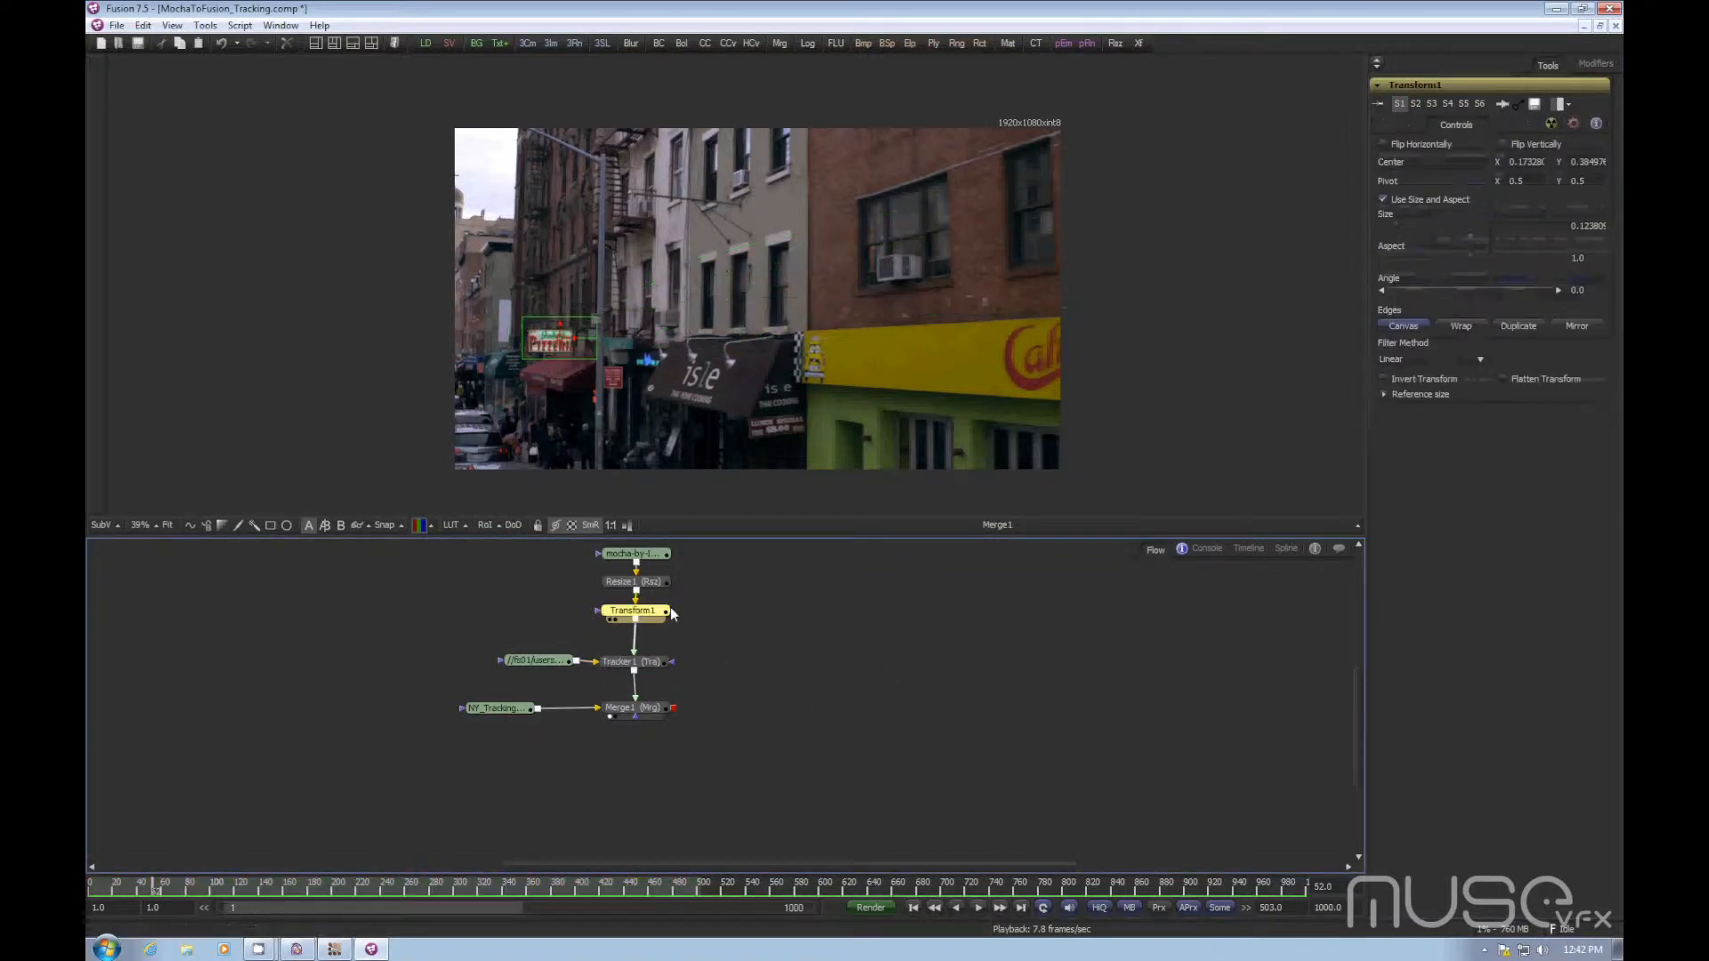
key(Delete)
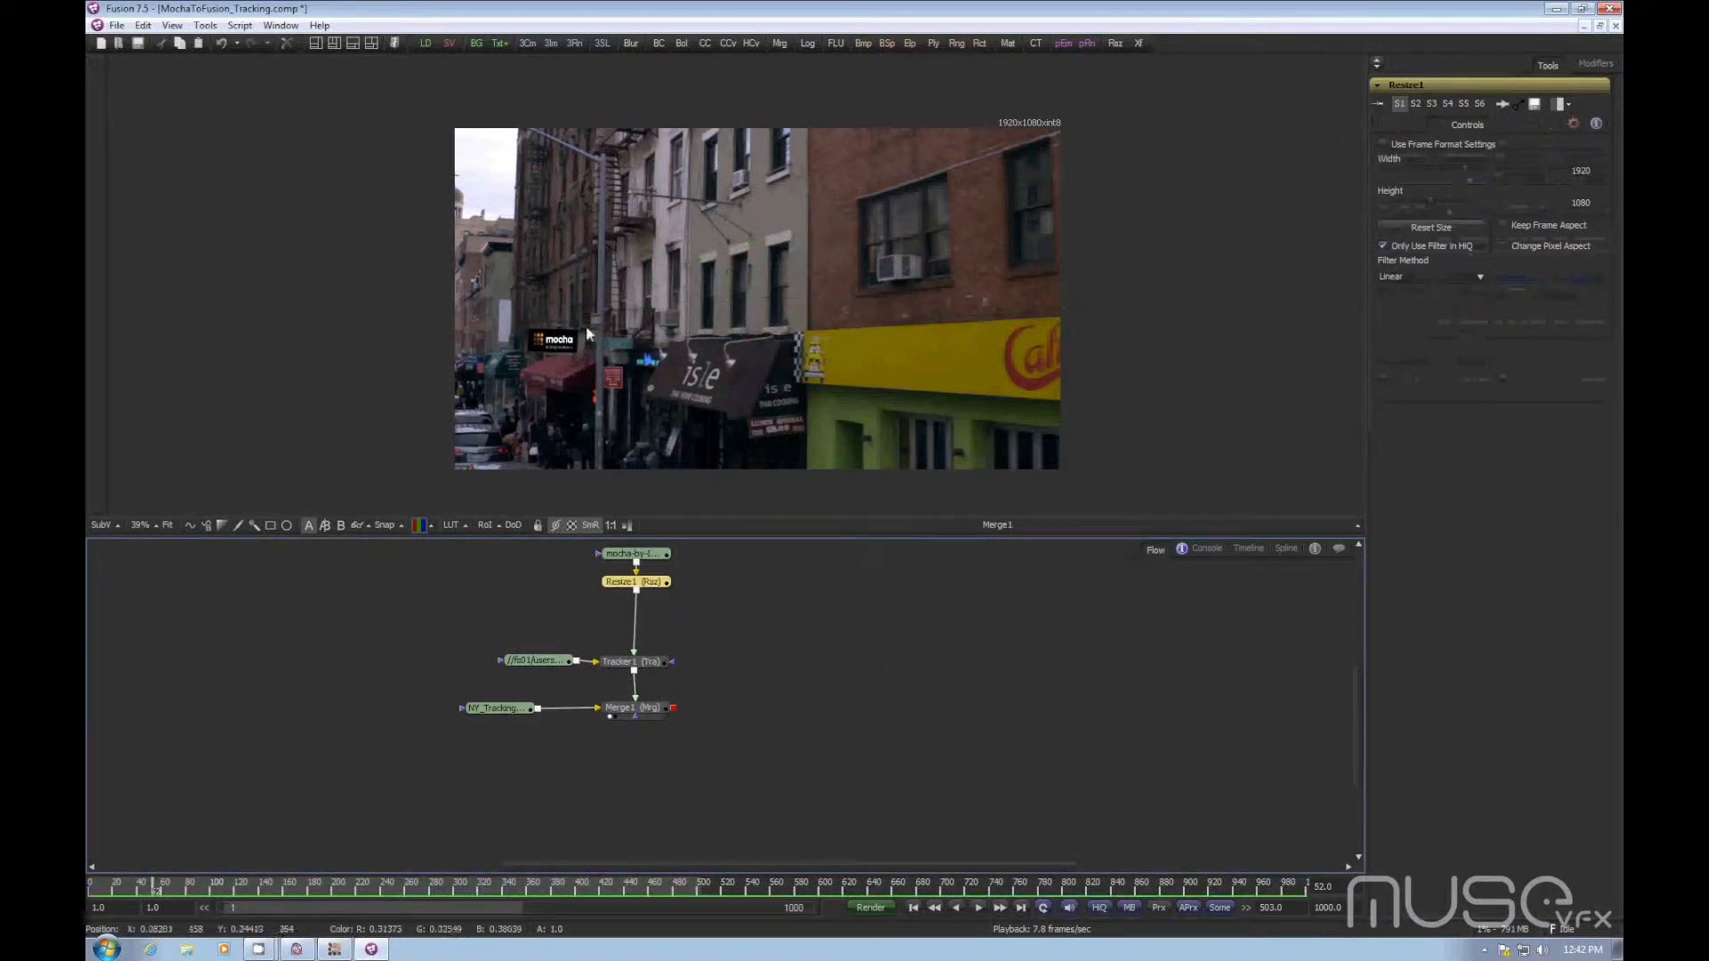
Step: Examine the corner-pinned logo up close on the sign and play the shot from the first frame to check the track
scroll(588, 334, up, 10)
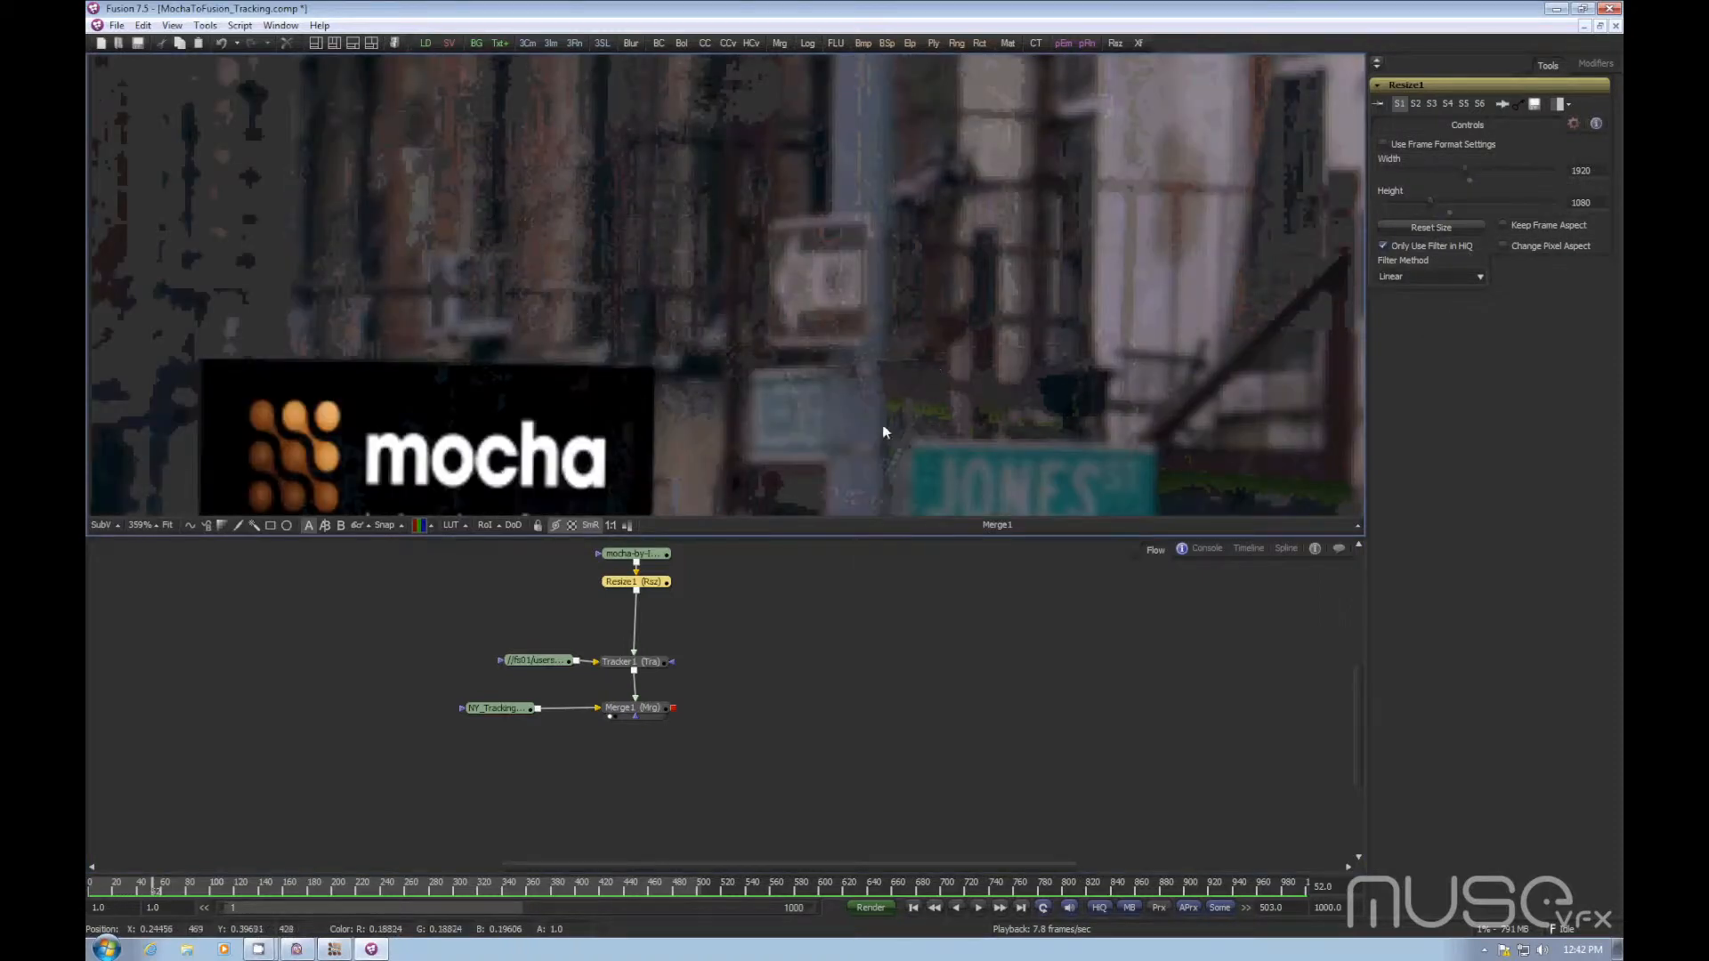
drag(931, 358, 990, 233)
drag(958, 405, 723, 452)
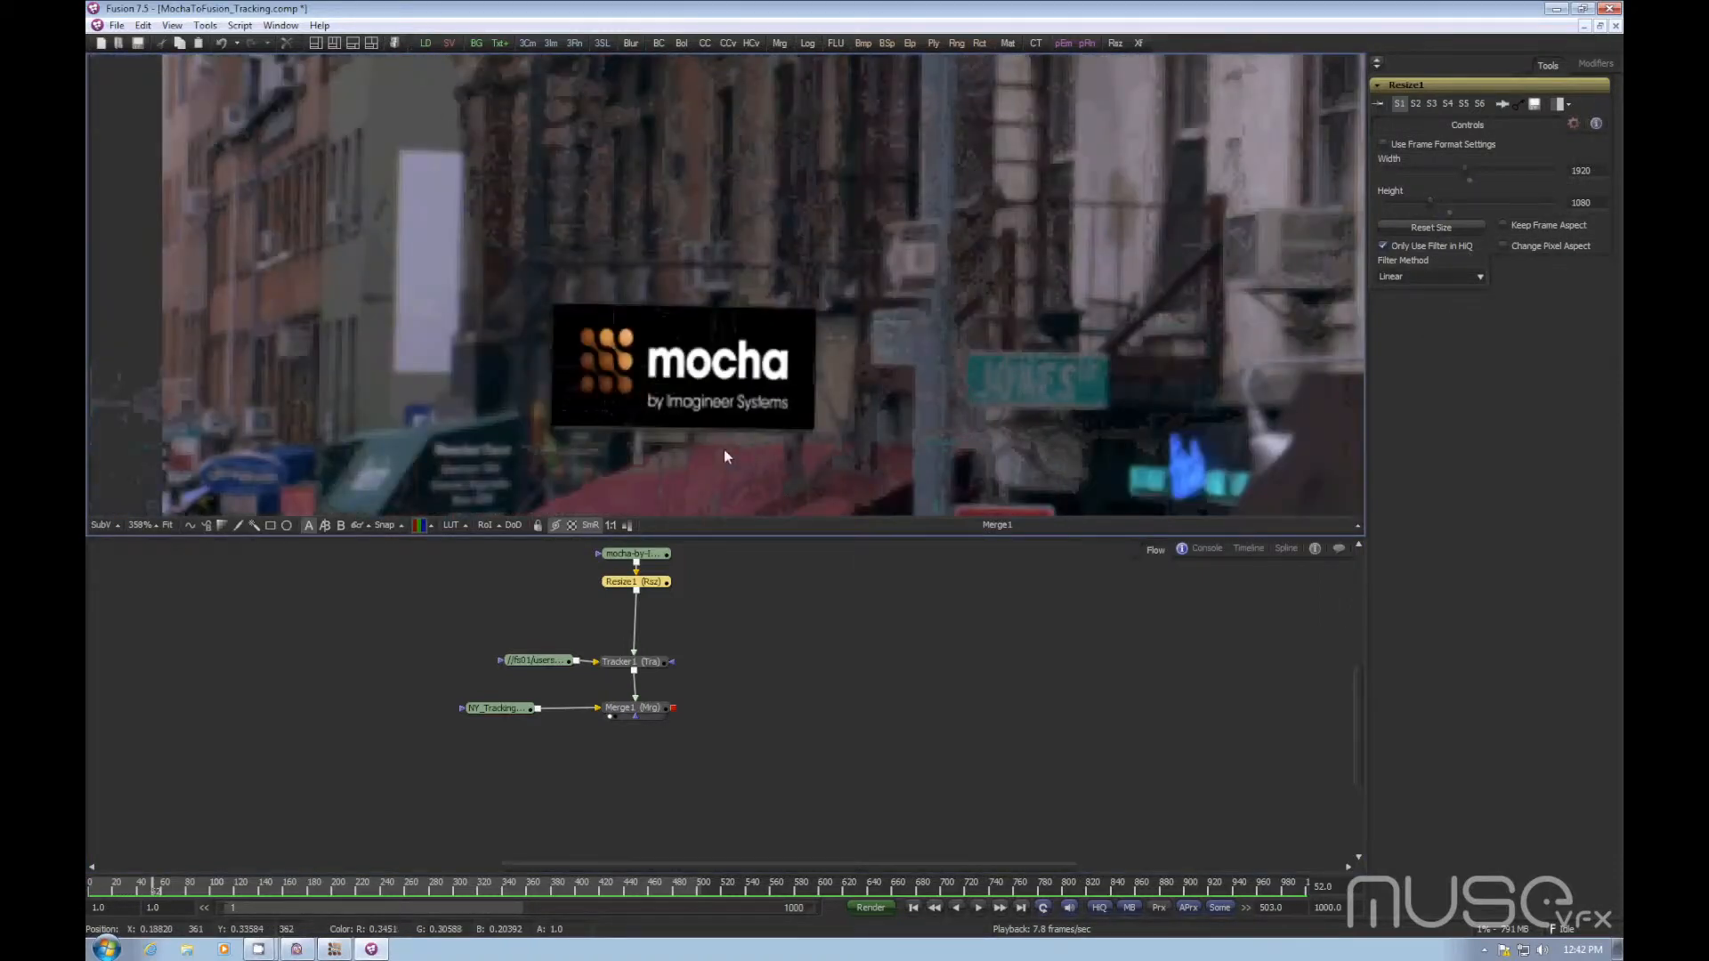
click(913, 907)
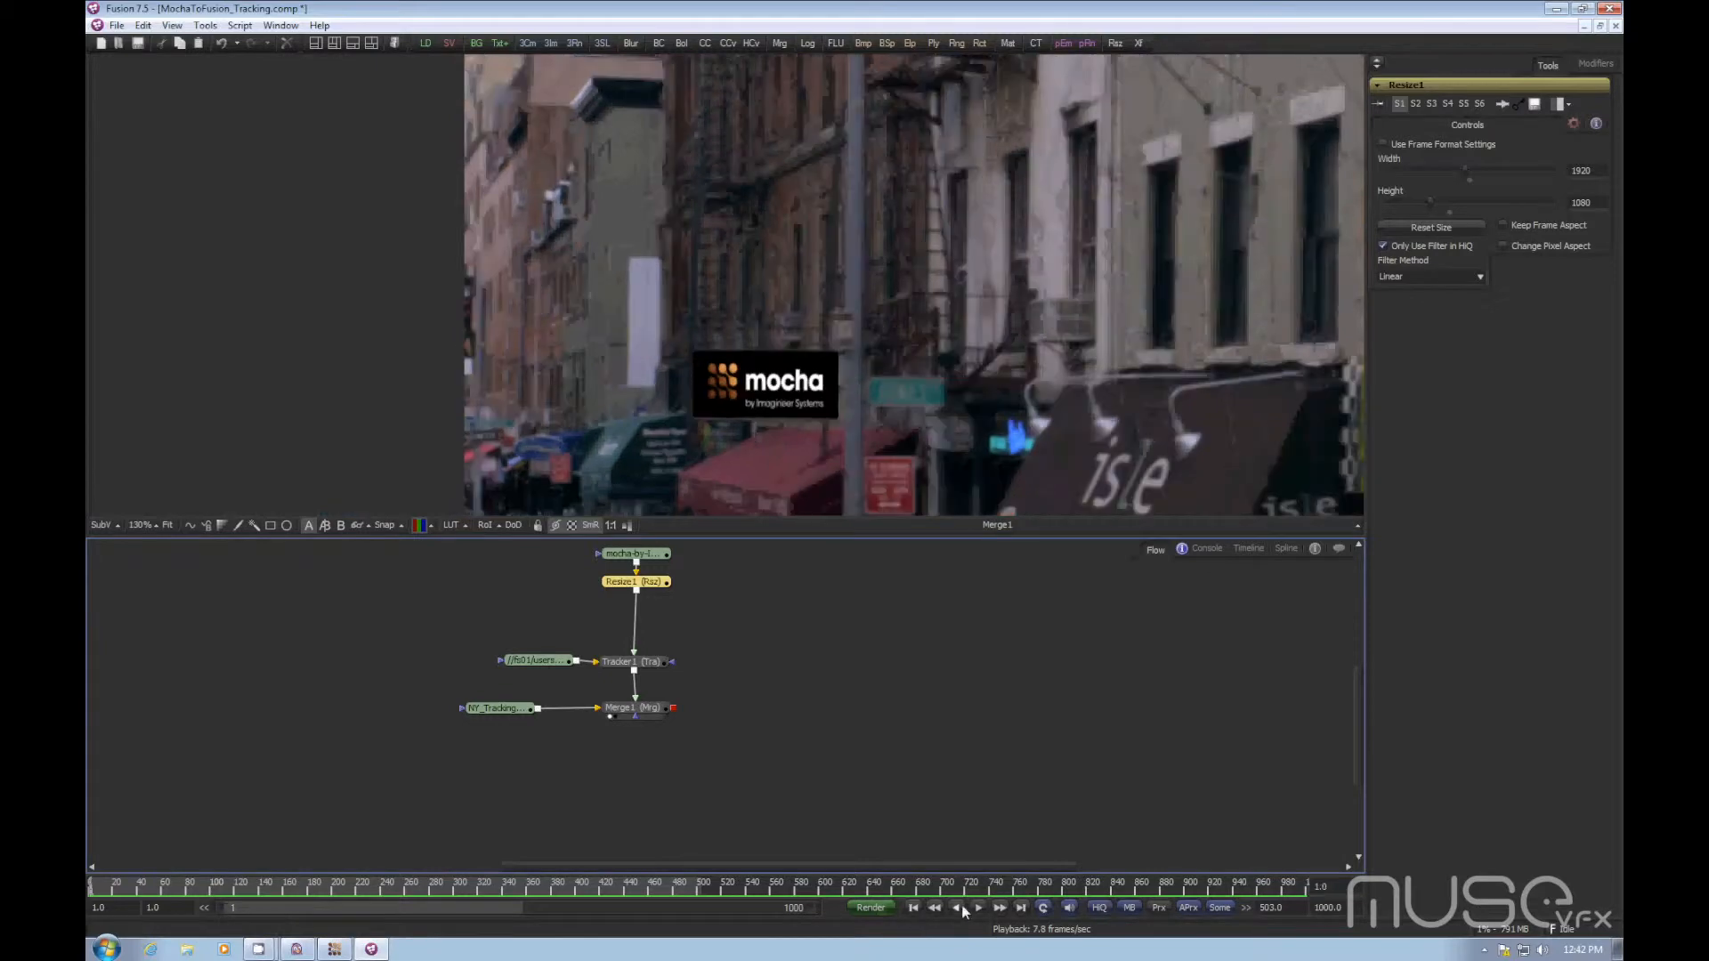
click(980, 908)
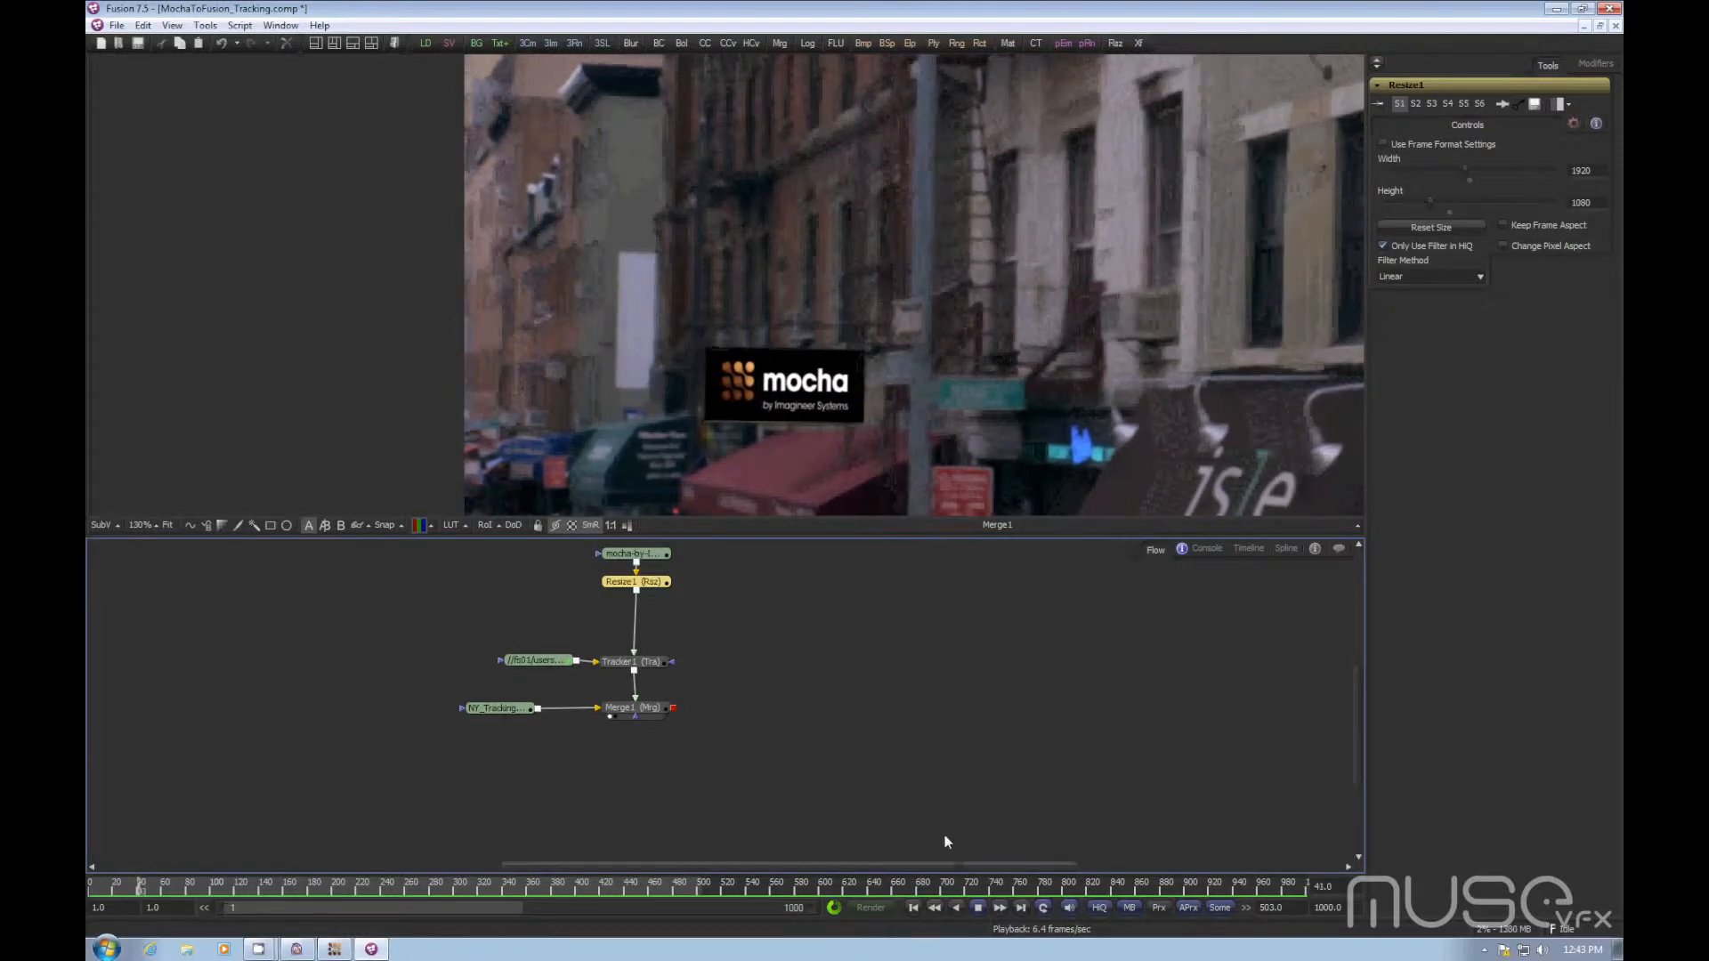
click(648, 669)
drag(856, 351, 716, 312)
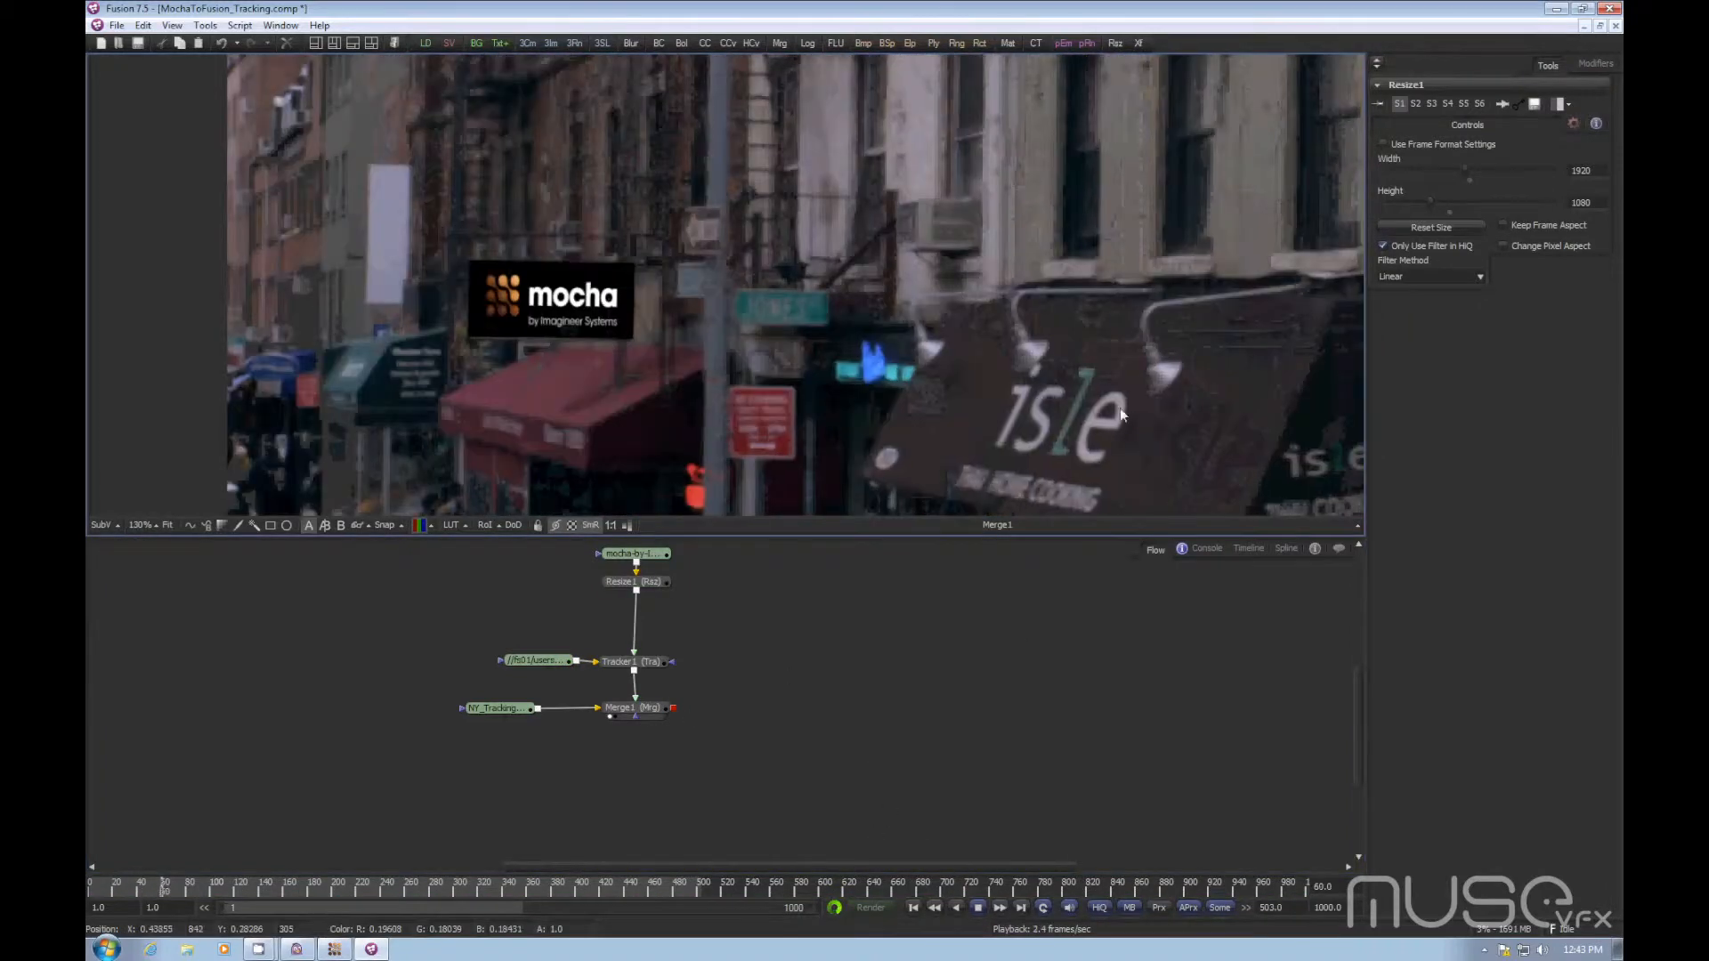
drag(1035, 418, 934, 420)
scroll(931, 422, down, 2)
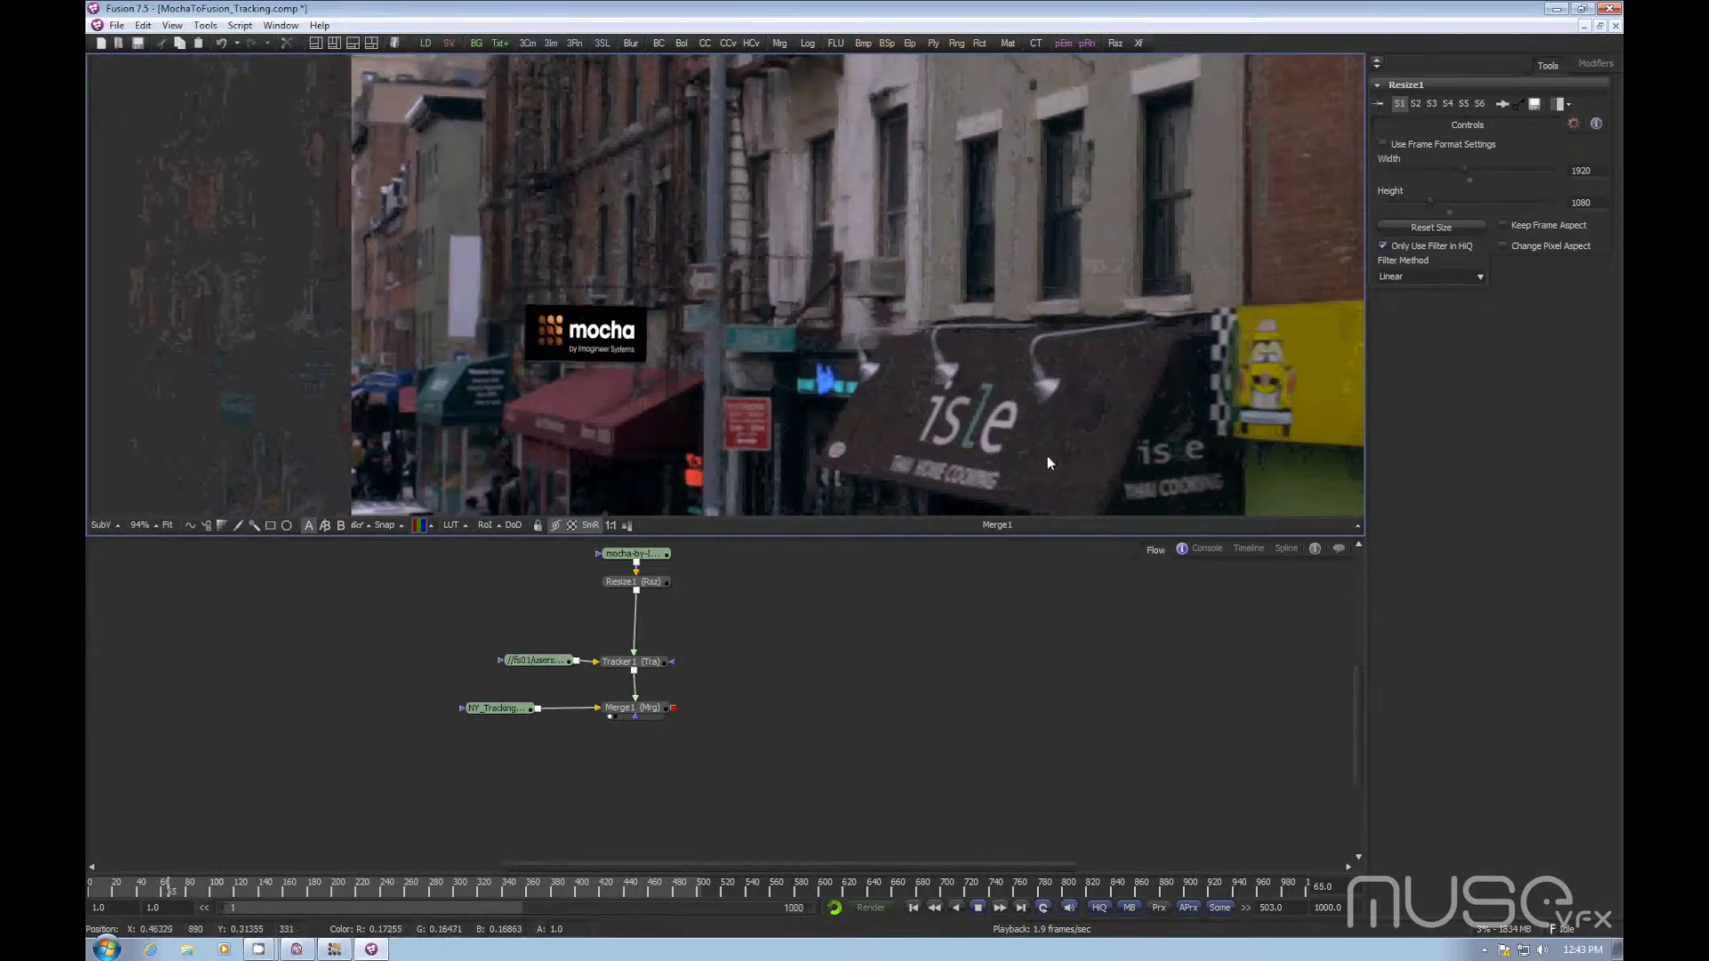
click(978, 907)
Step: Switch to mocha Pro, select the layer tracking the isle awning, and check its shape up to frame 39
click(371, 947)
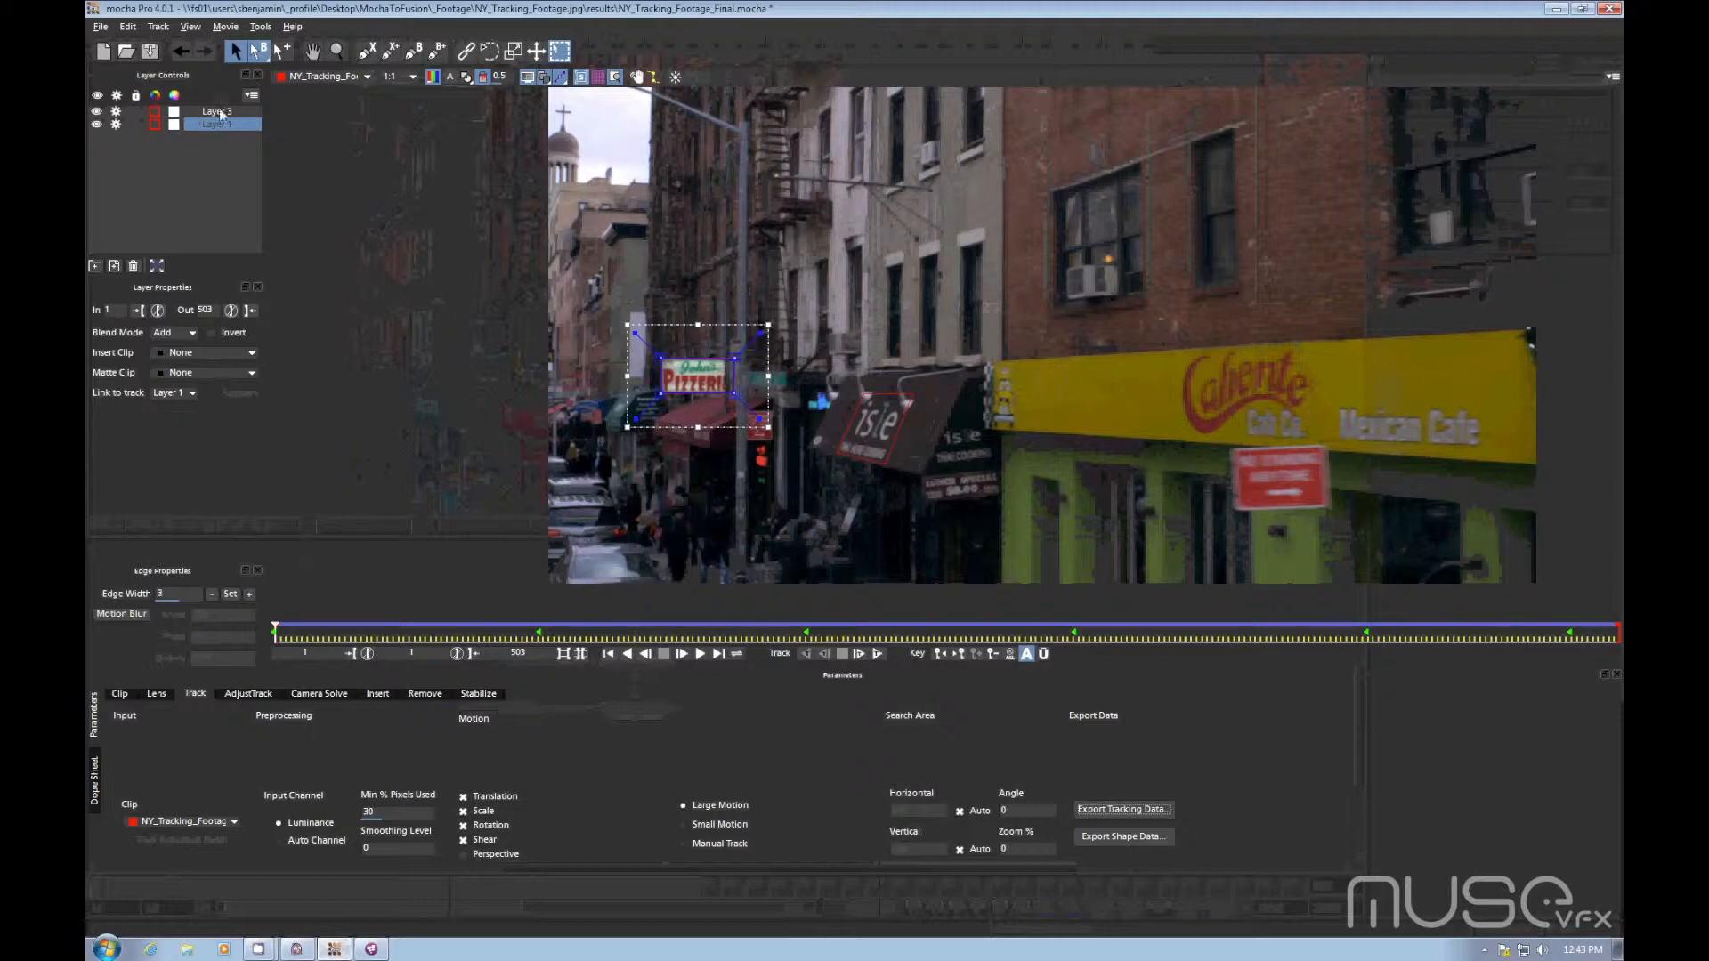
click(220, 113)
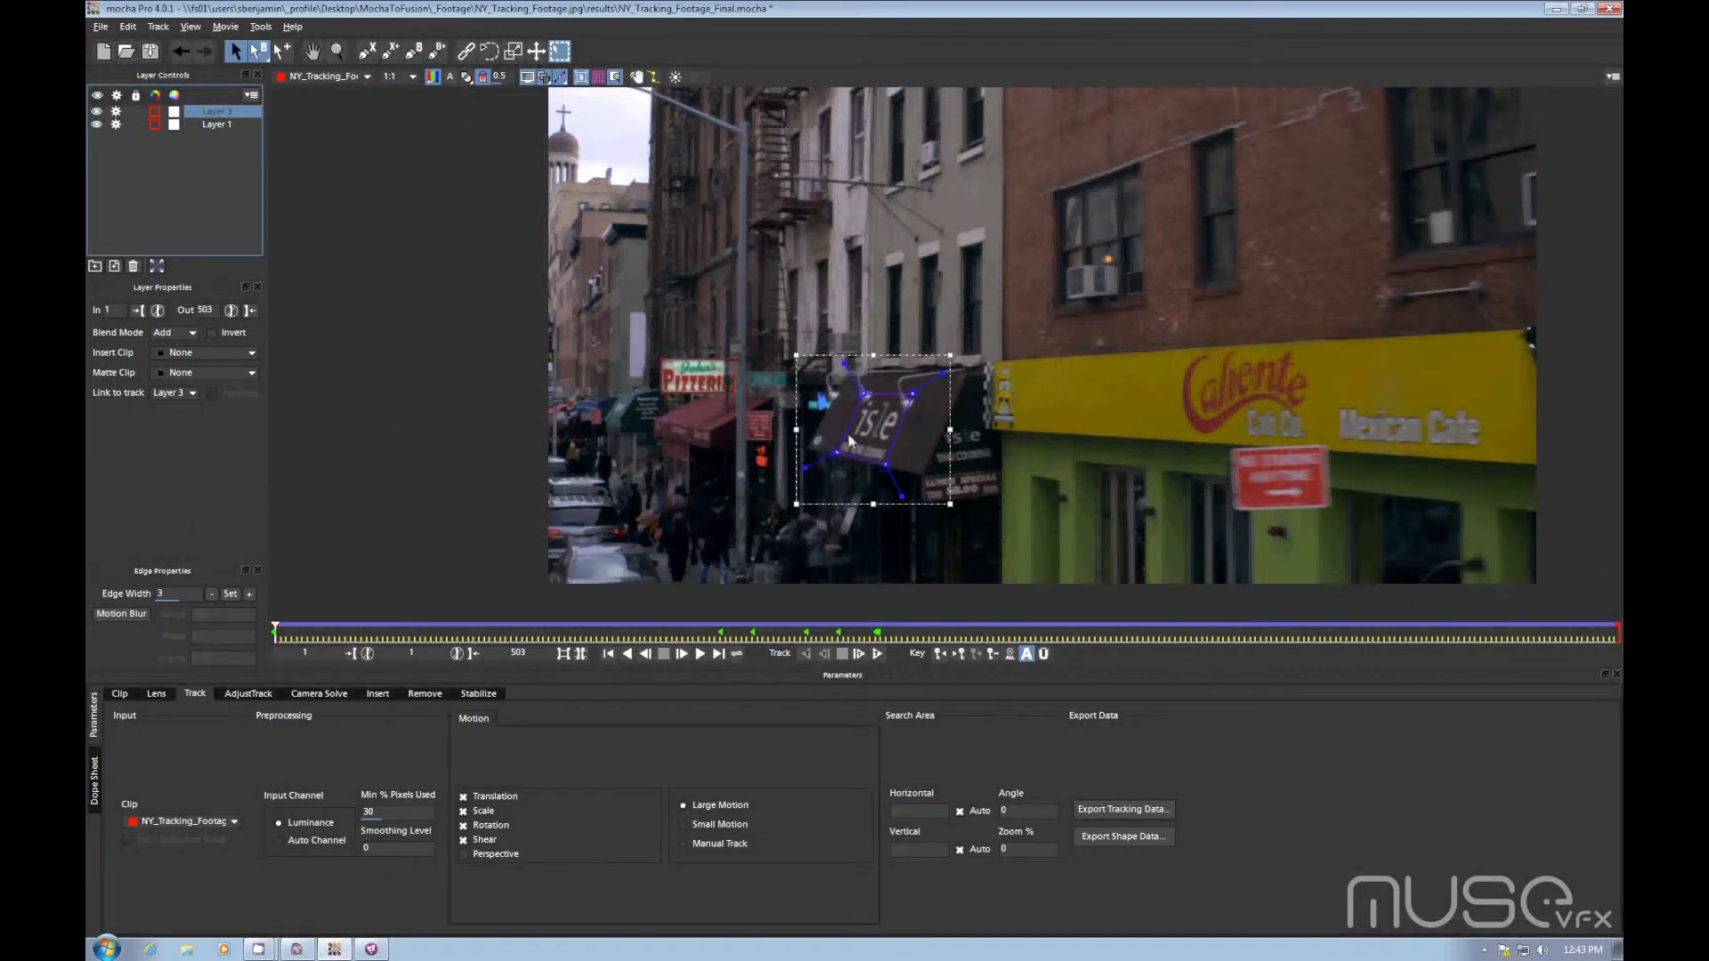
drag(276, 629, 374, 653)
click(228, 111)
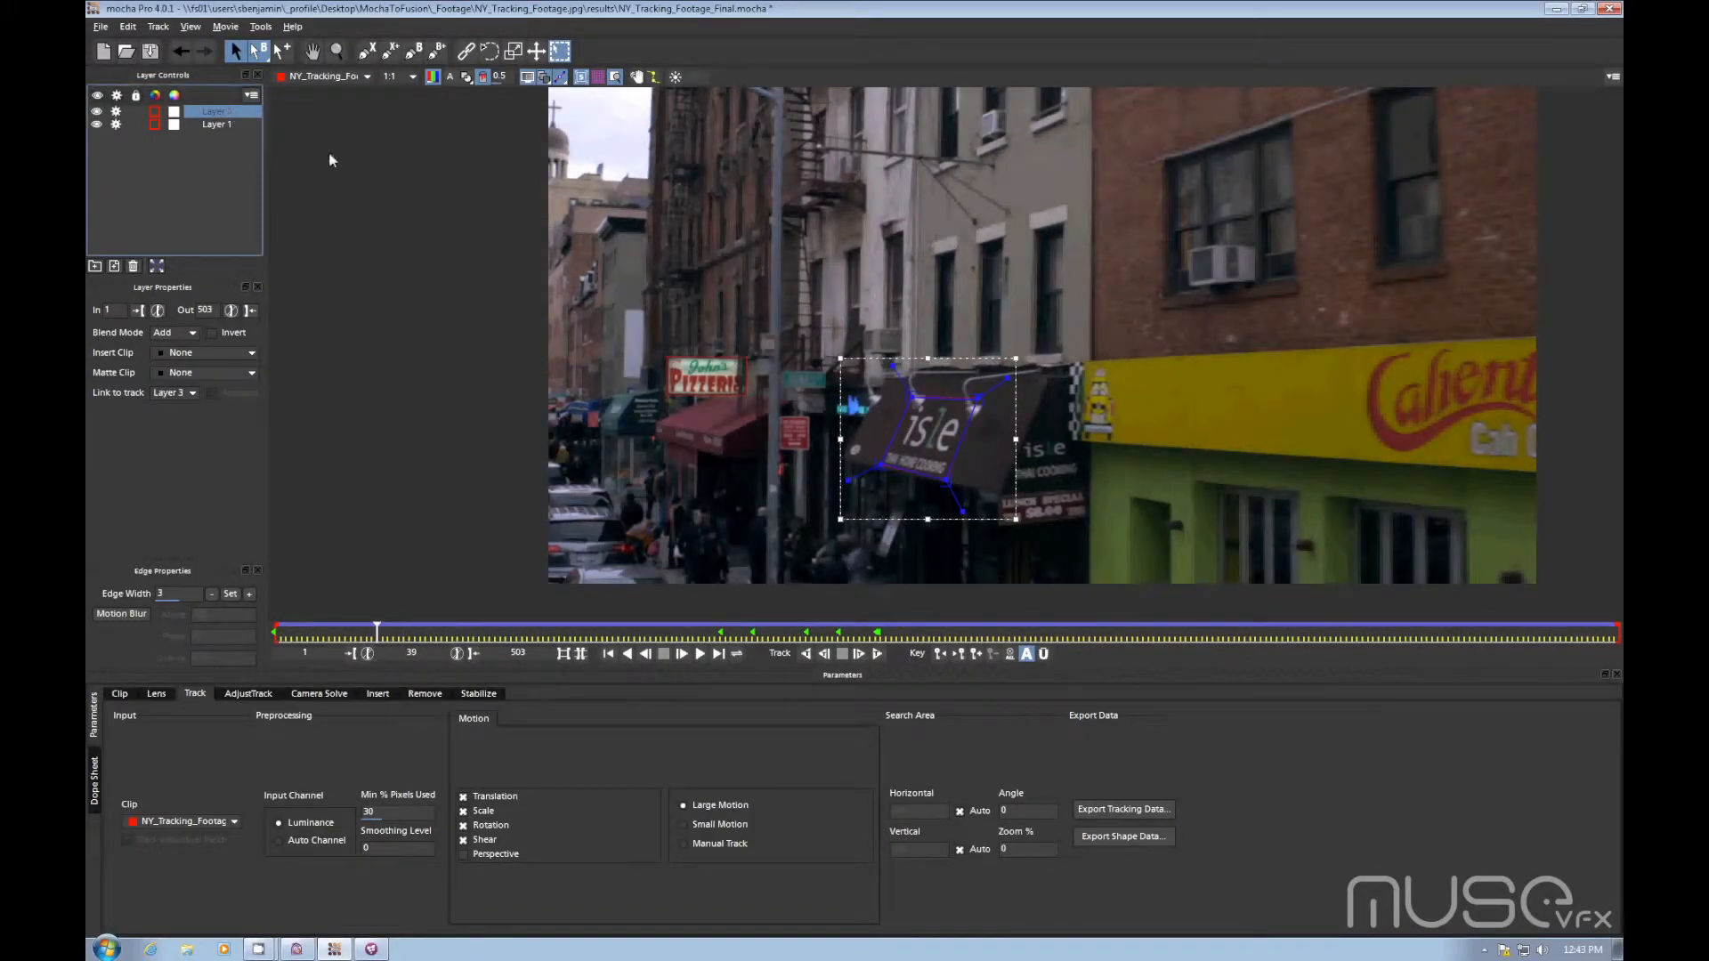
Step: Export the awning layer's tracking data as Digital Fusion COMP Data and copy it to the clipboard
click(1123, 809)
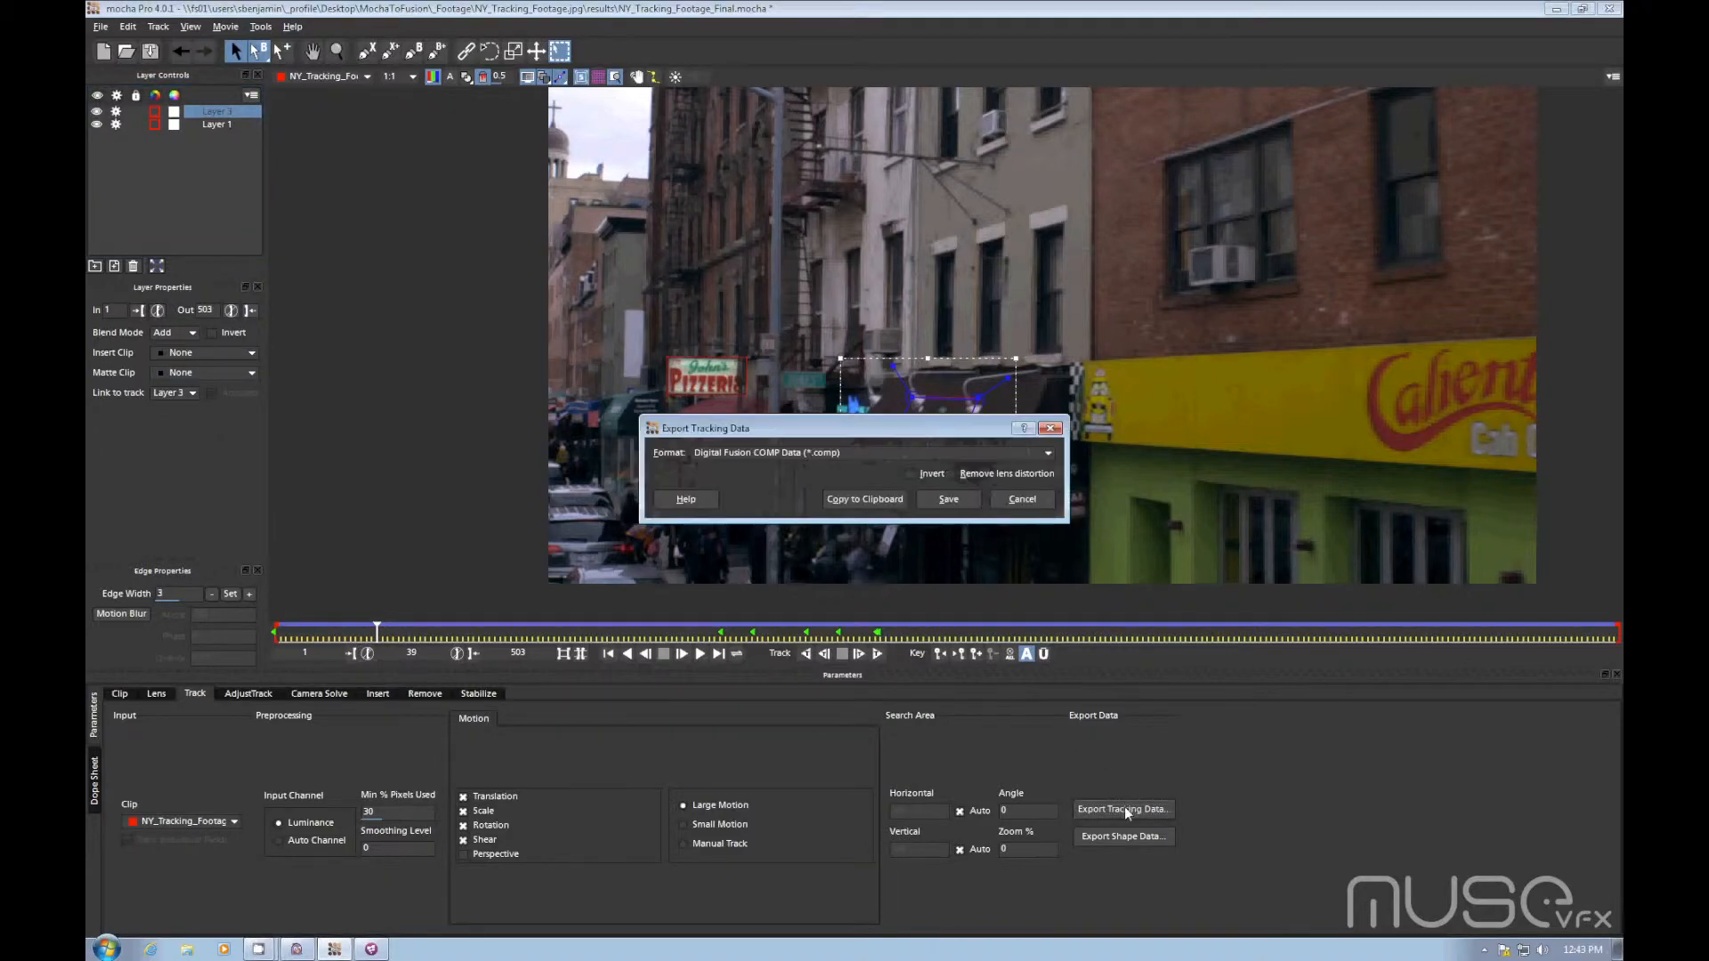
click(839, 501)
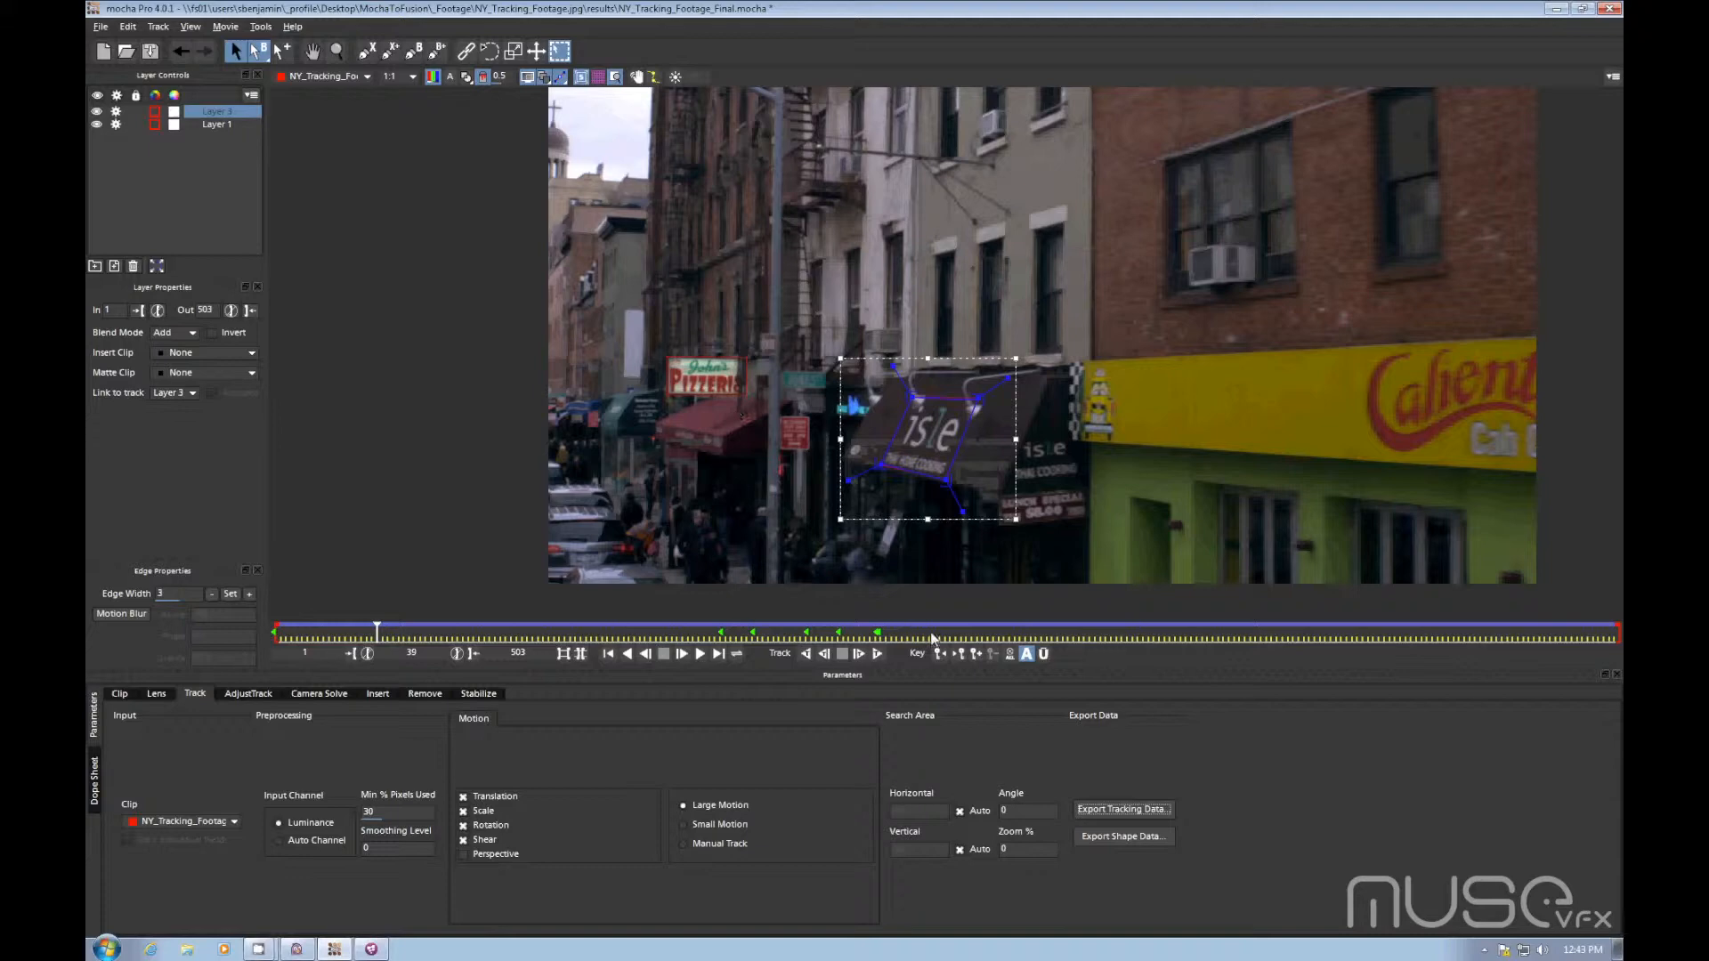
click(1123, 809)
click(762, 454)
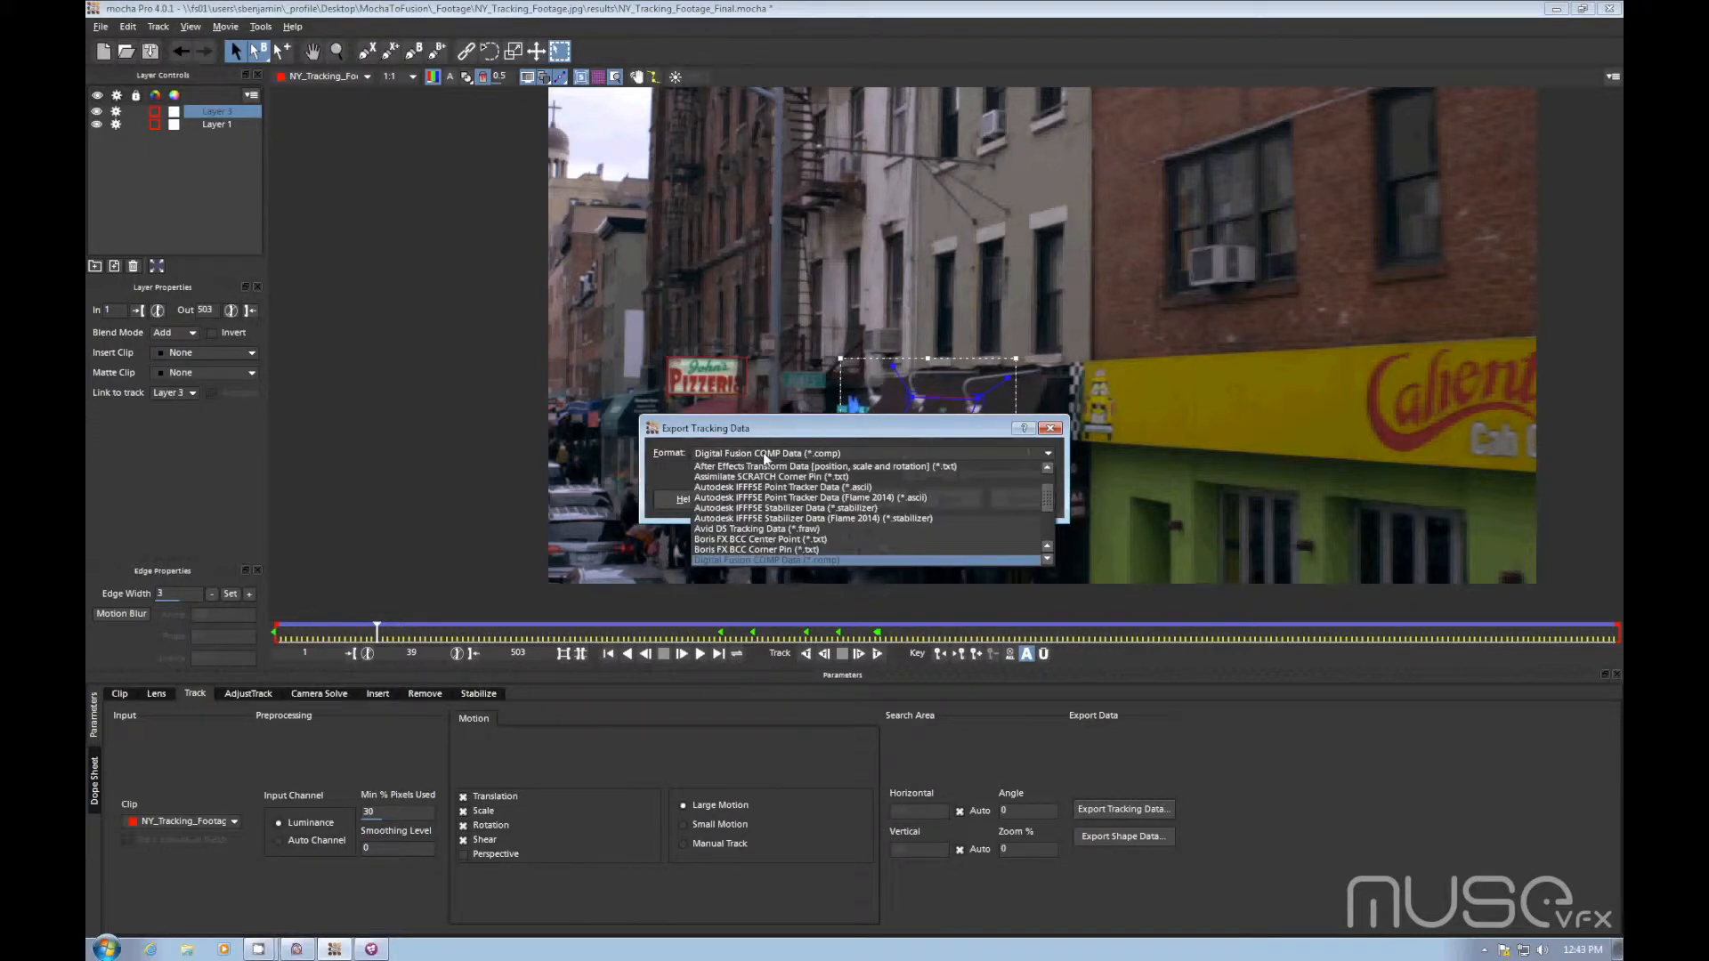
click(761, 452)
click(840, 501)
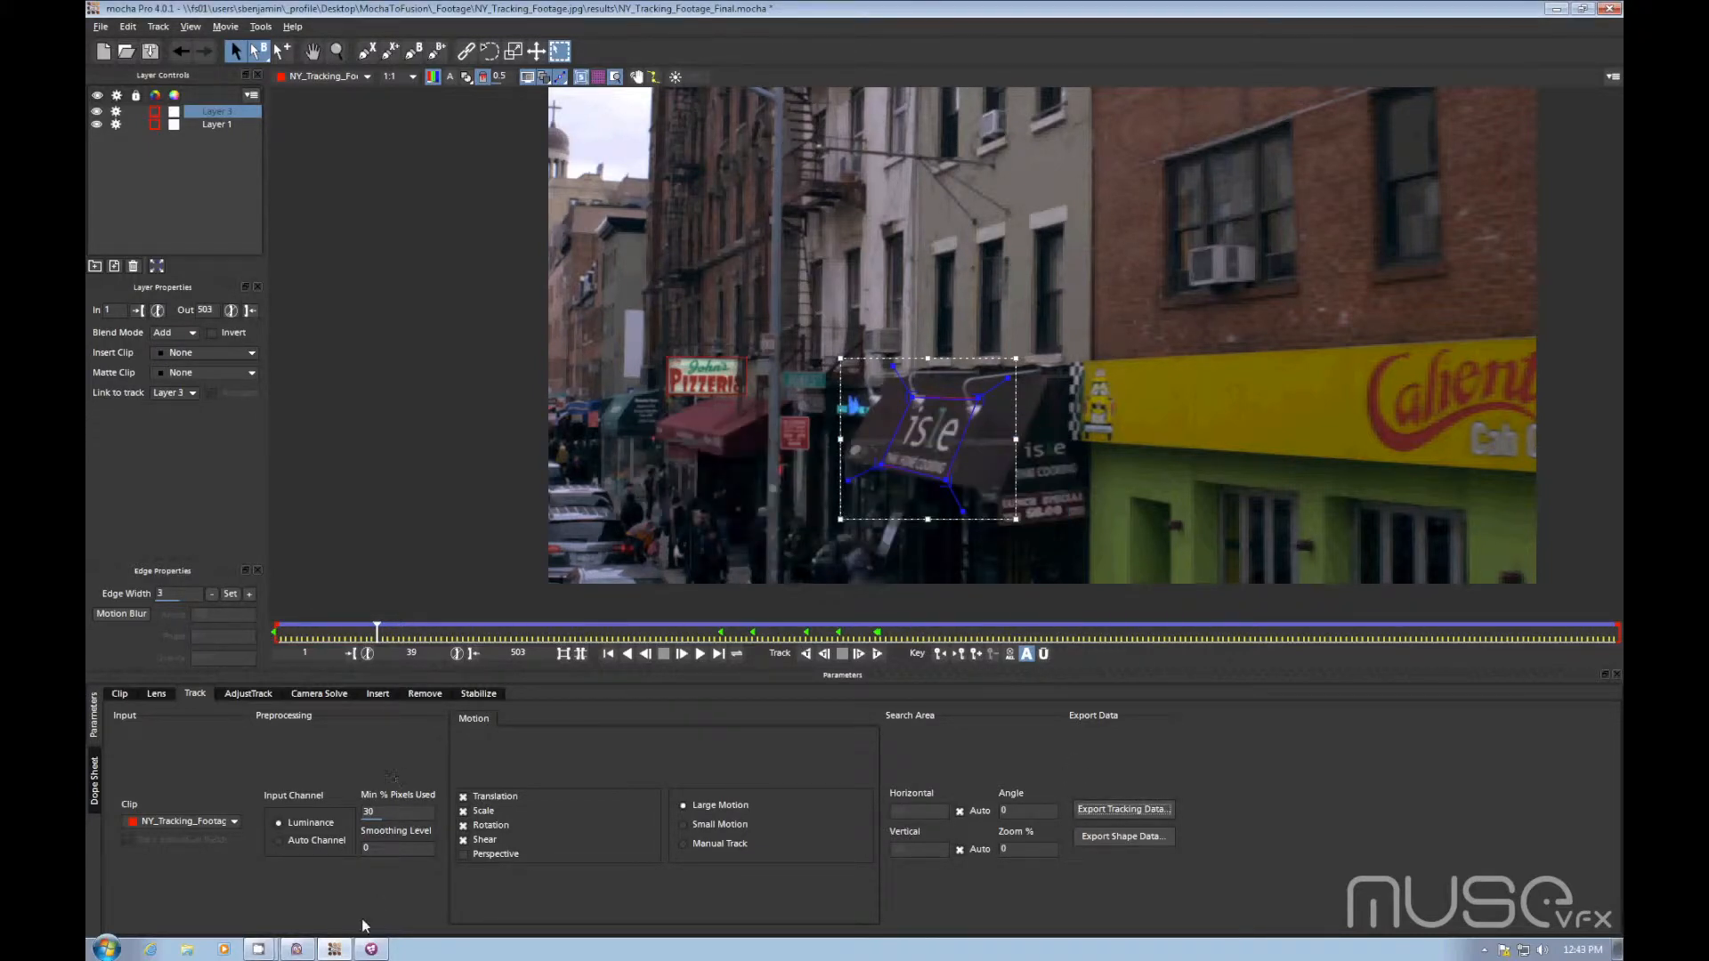
Step: Switch to Fusion, paste the awning tracker beside the existing nodes, and set its loader's Global In to 1
click(371, 949)
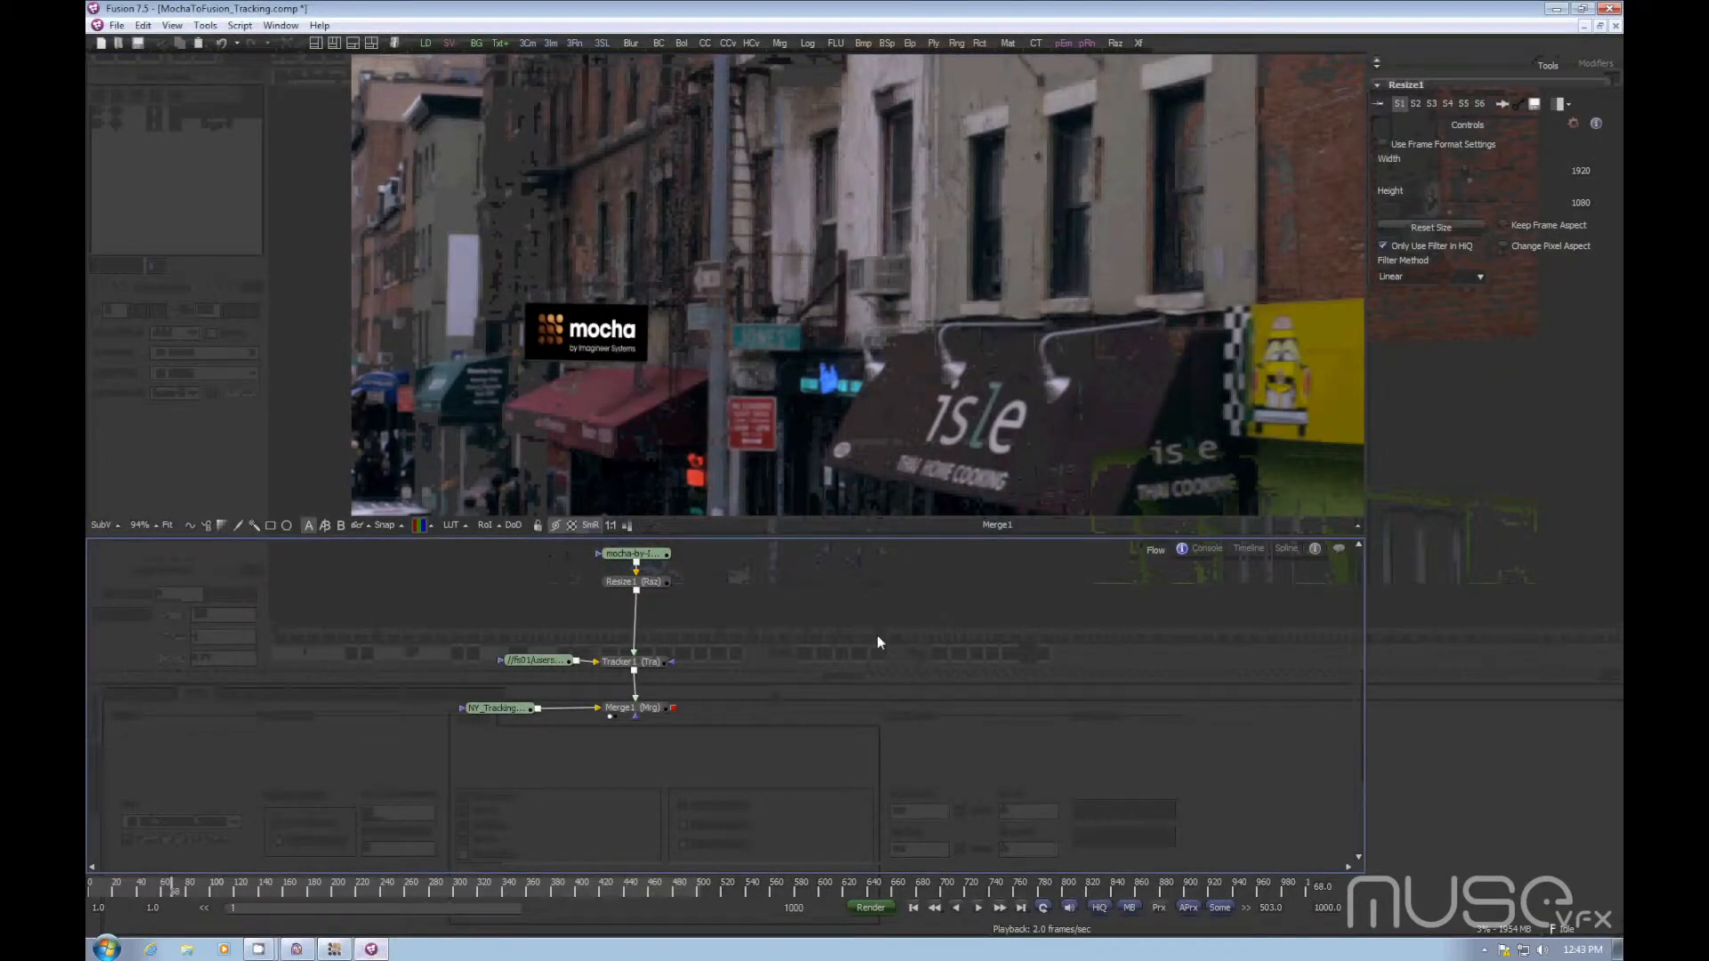
key(ctrl+v)
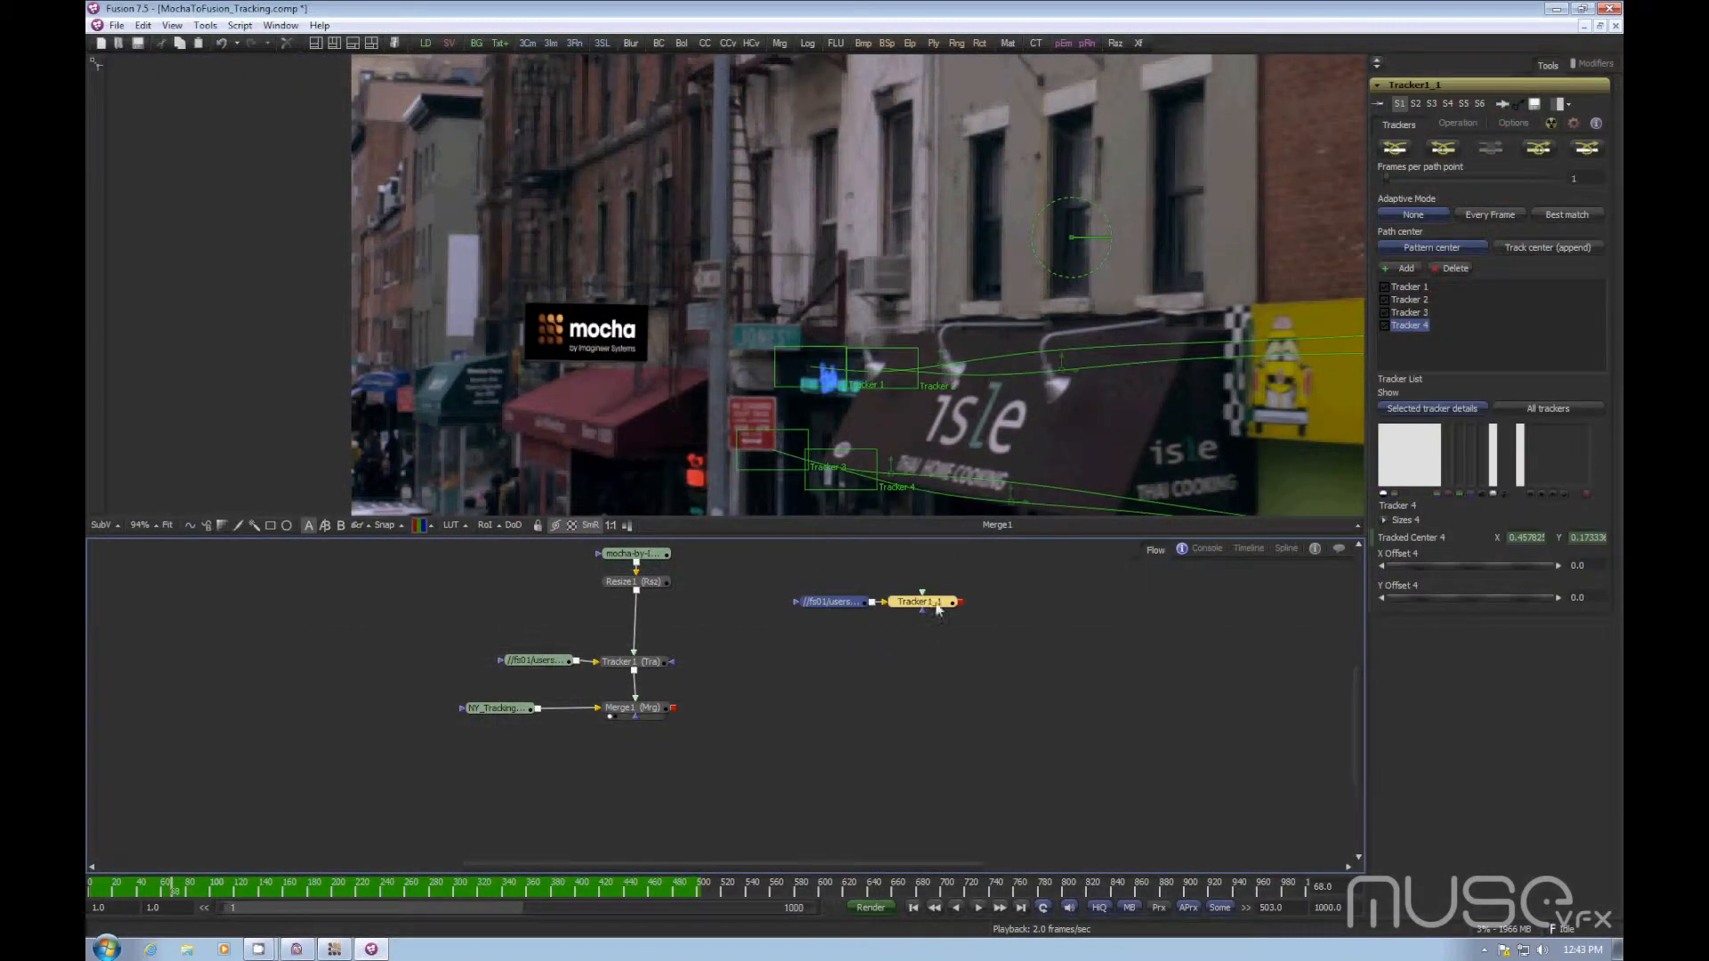
drag(939, 608, 900, 661)
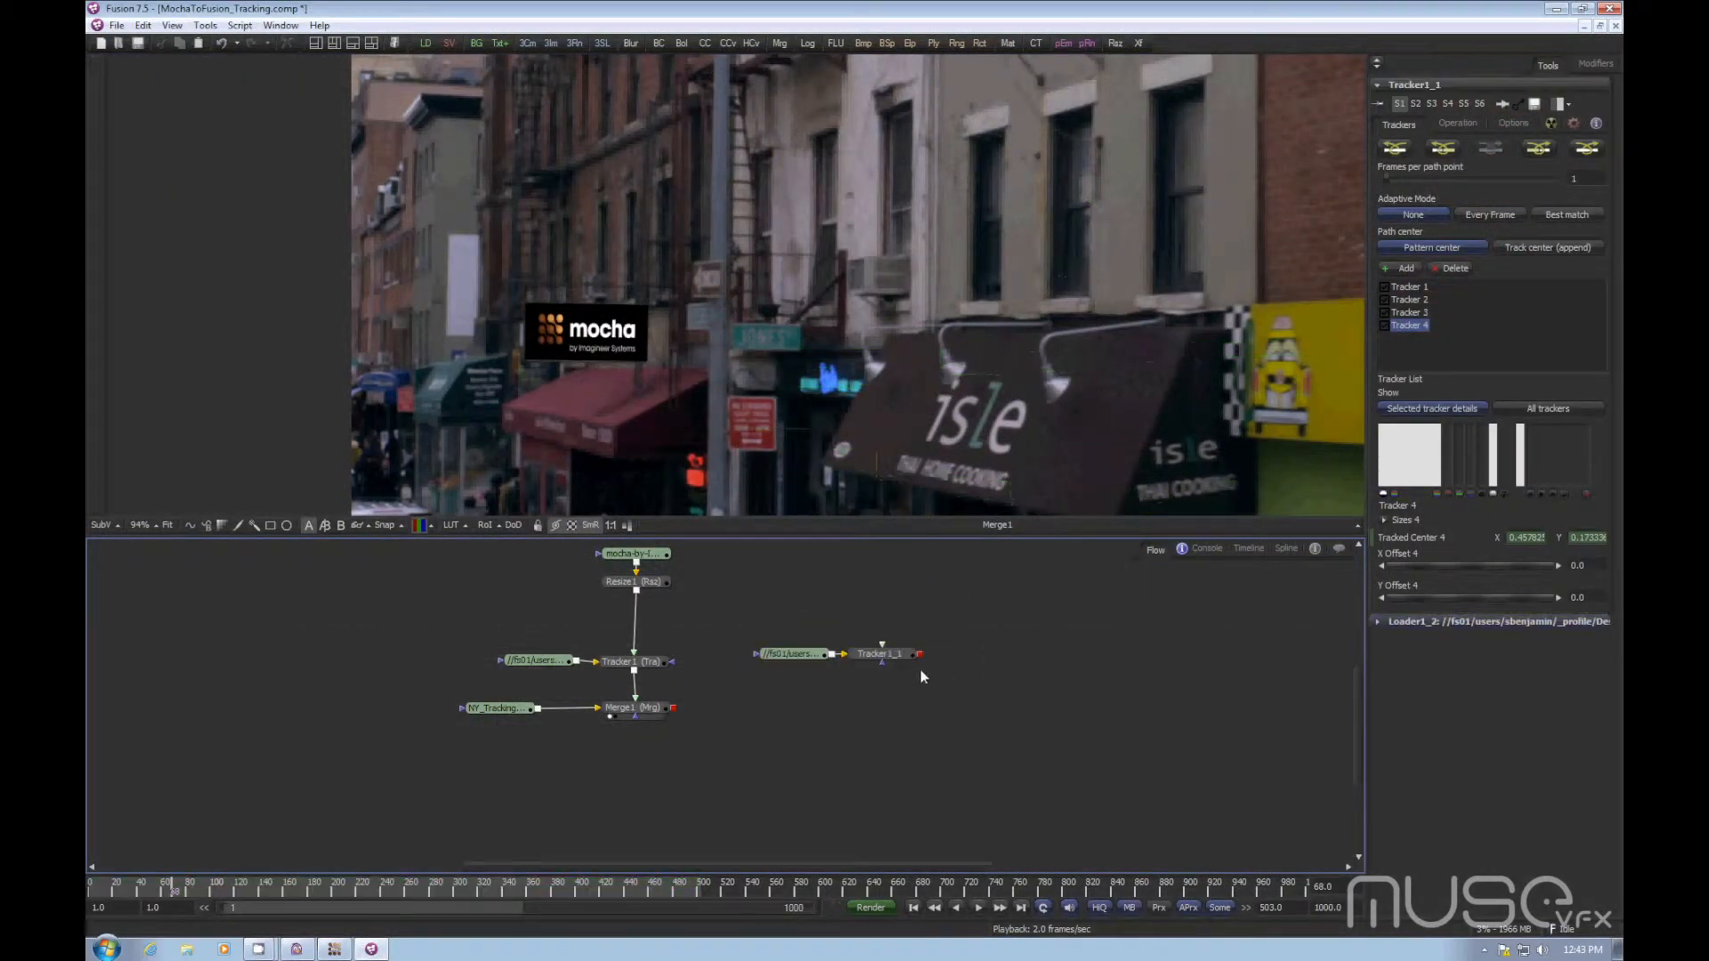
click(794, 654)
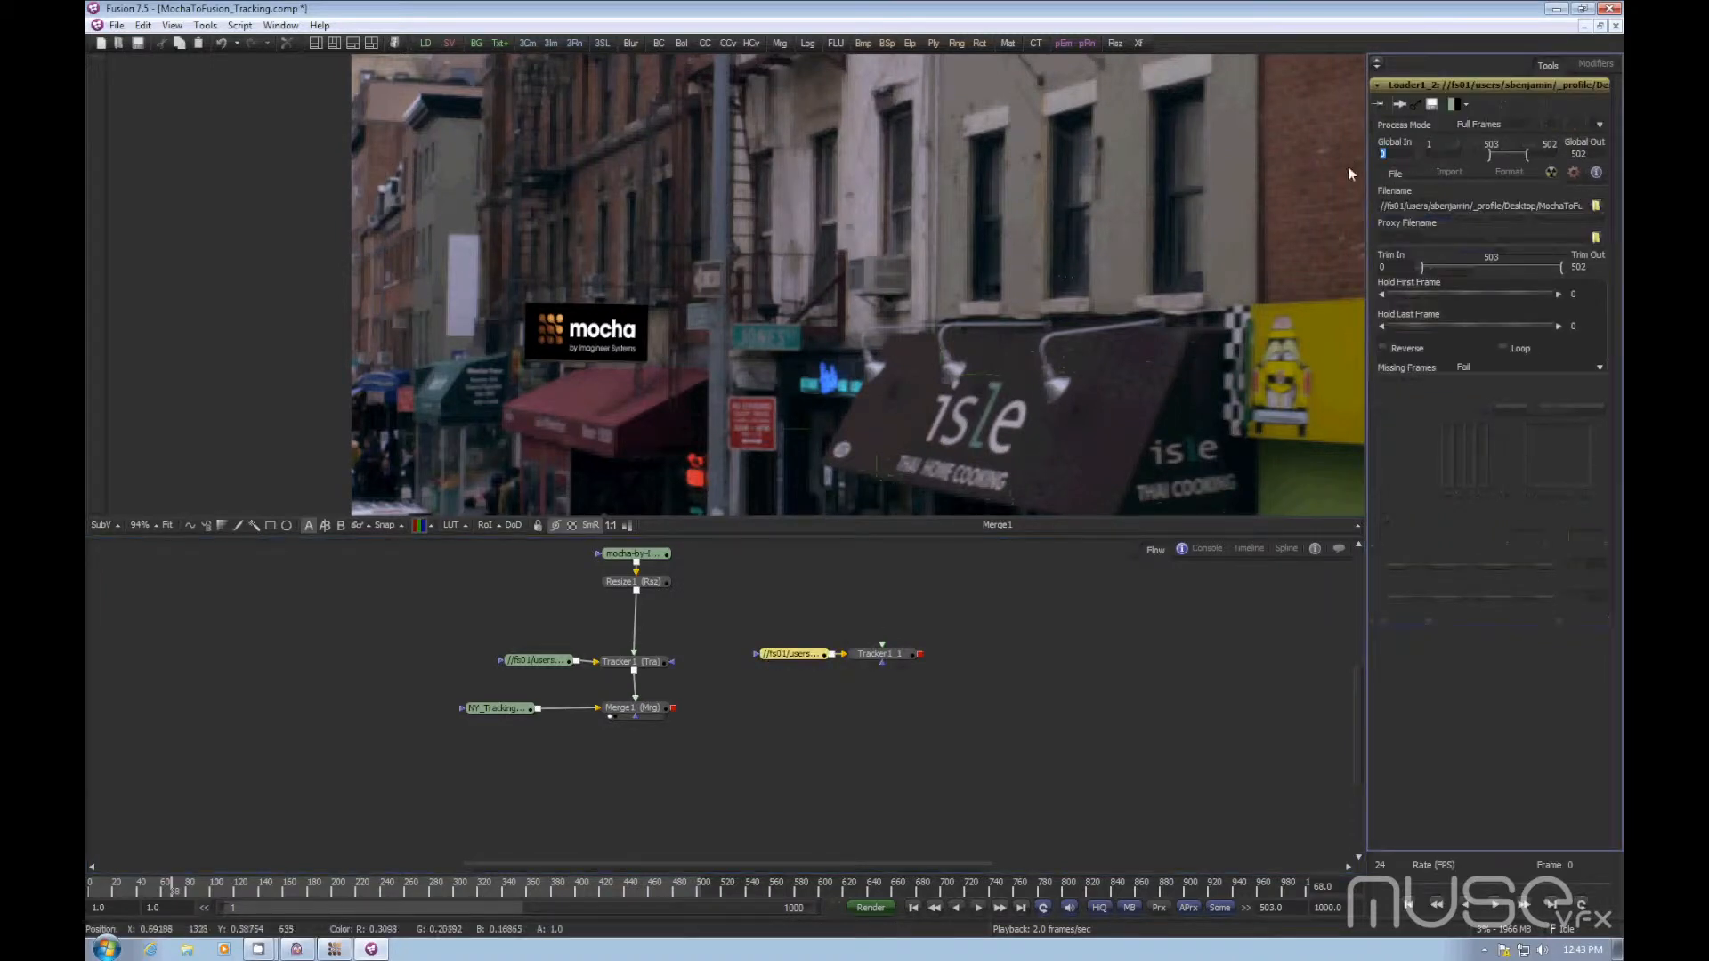
key(Tab)
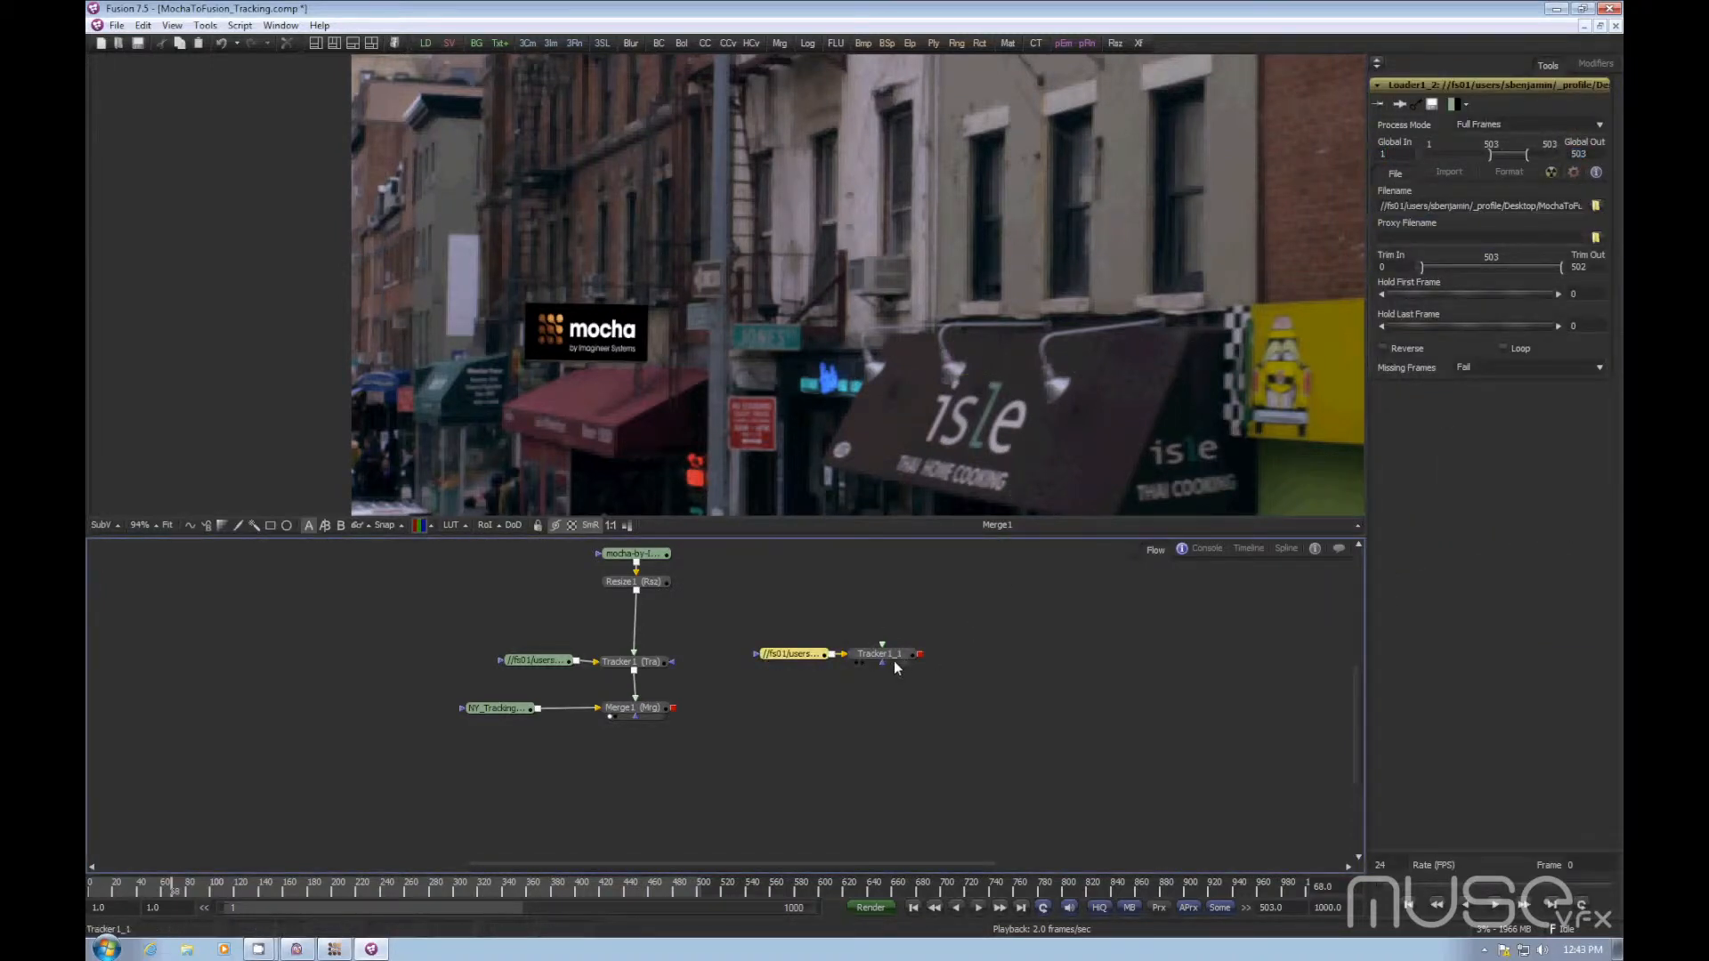
Step: Show Tracker1_1's displacement curves in the Spline editor, select all their keyframes, and apply a time offset
click(894, 657)
click(1286, 550)
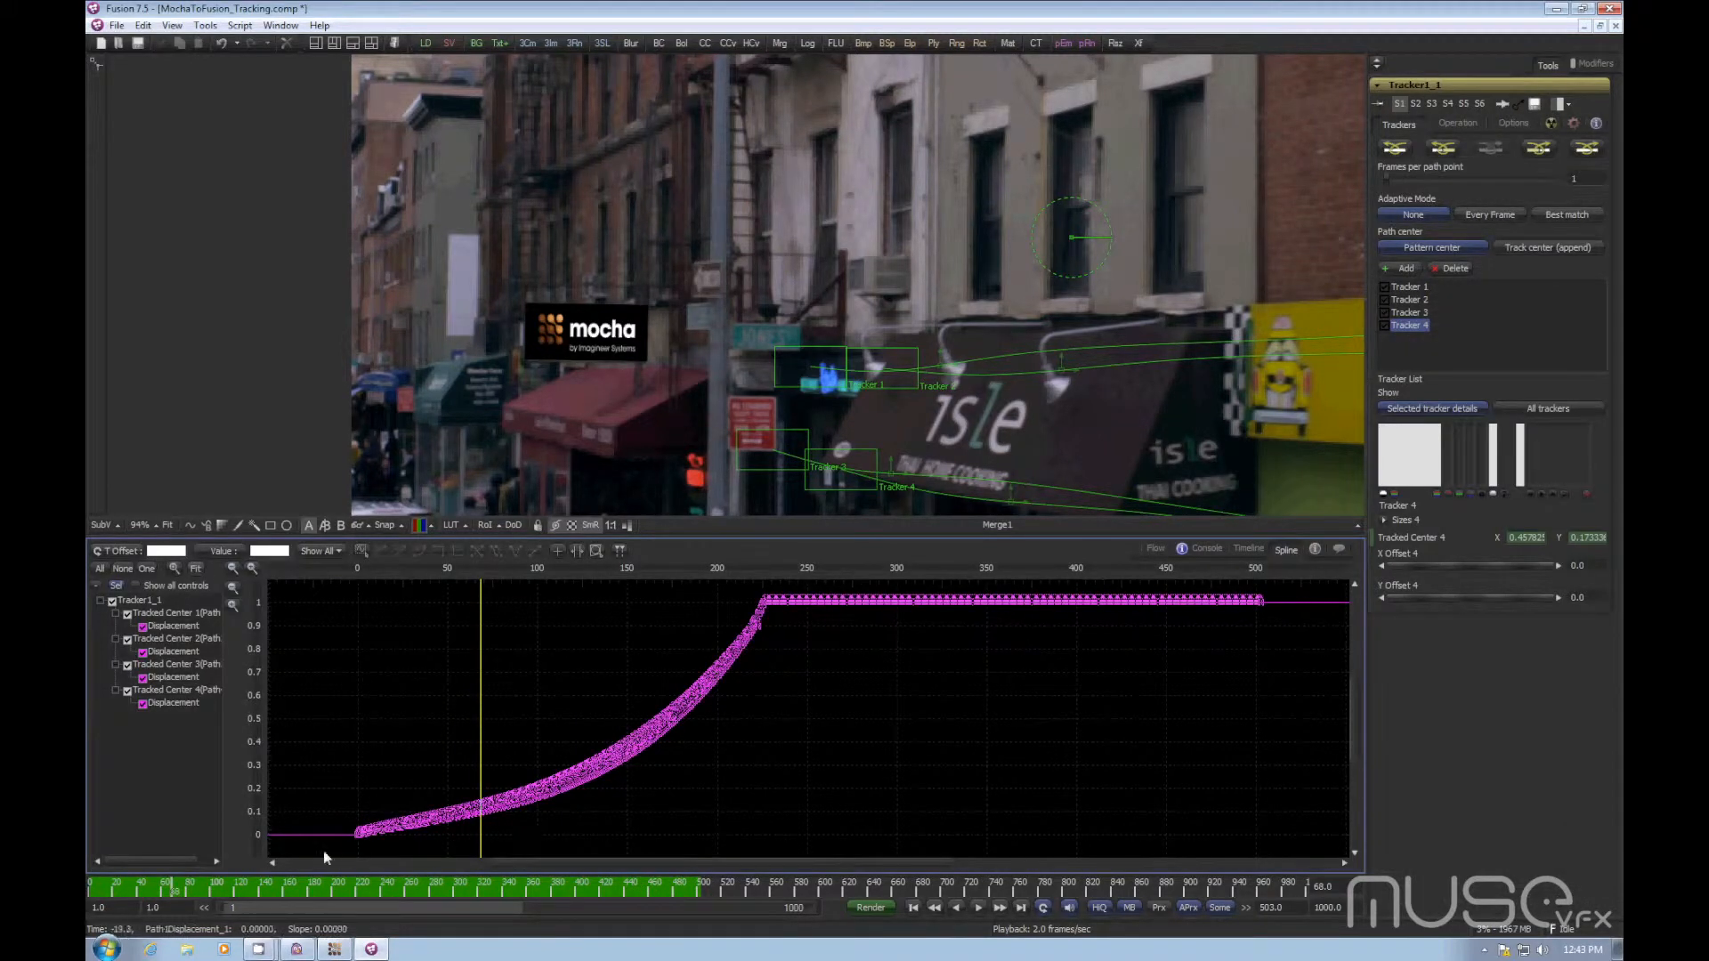
drag(320, 857, 1281, 579)
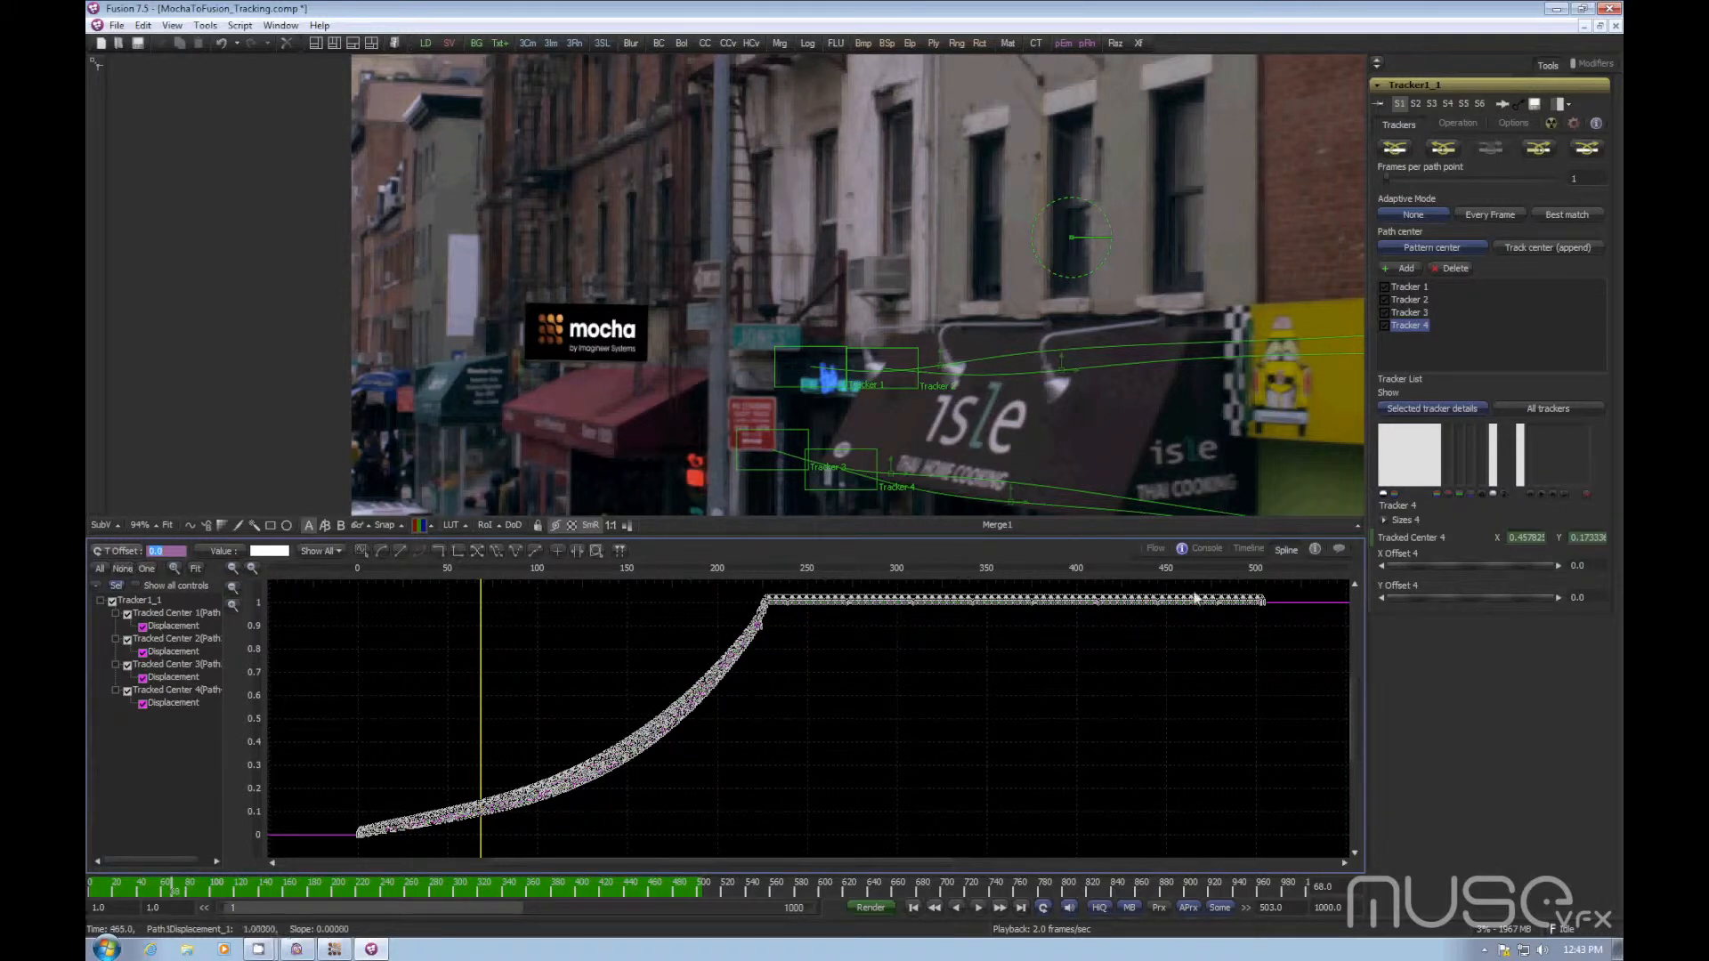
Step: Return to the flow and connect Resize1's output to the foreground input of Tracker1_1
click(1155, 550)
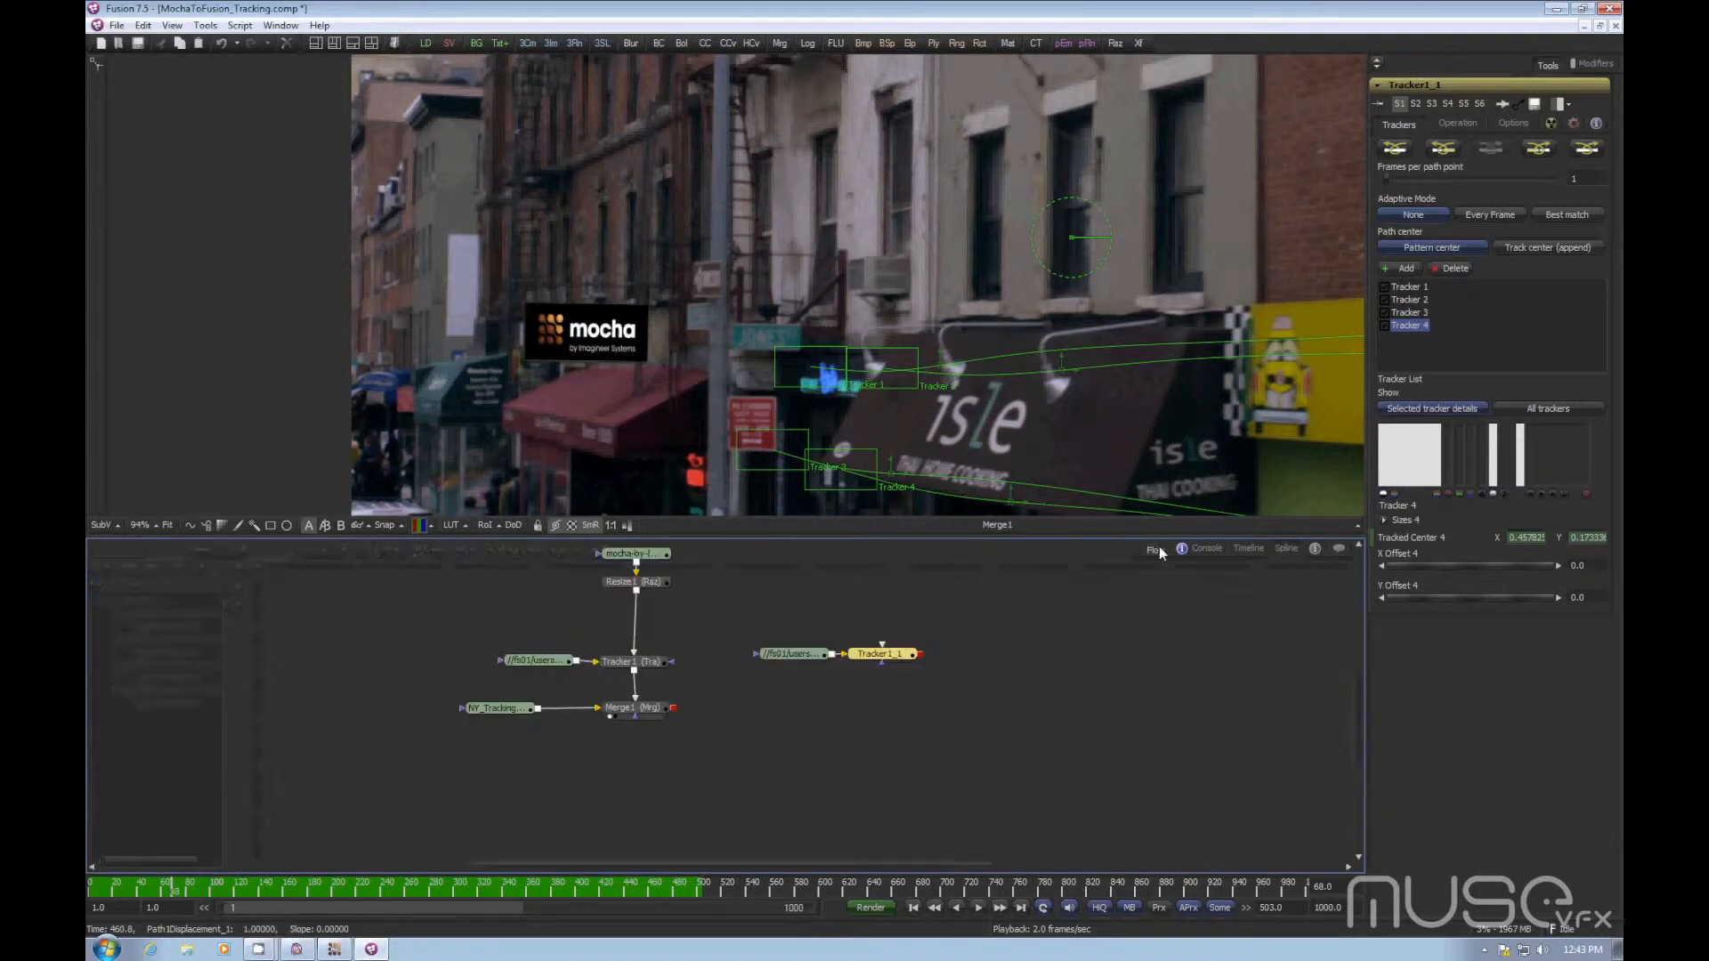
drag(882, 642, 636, 592)
click(866, 626)
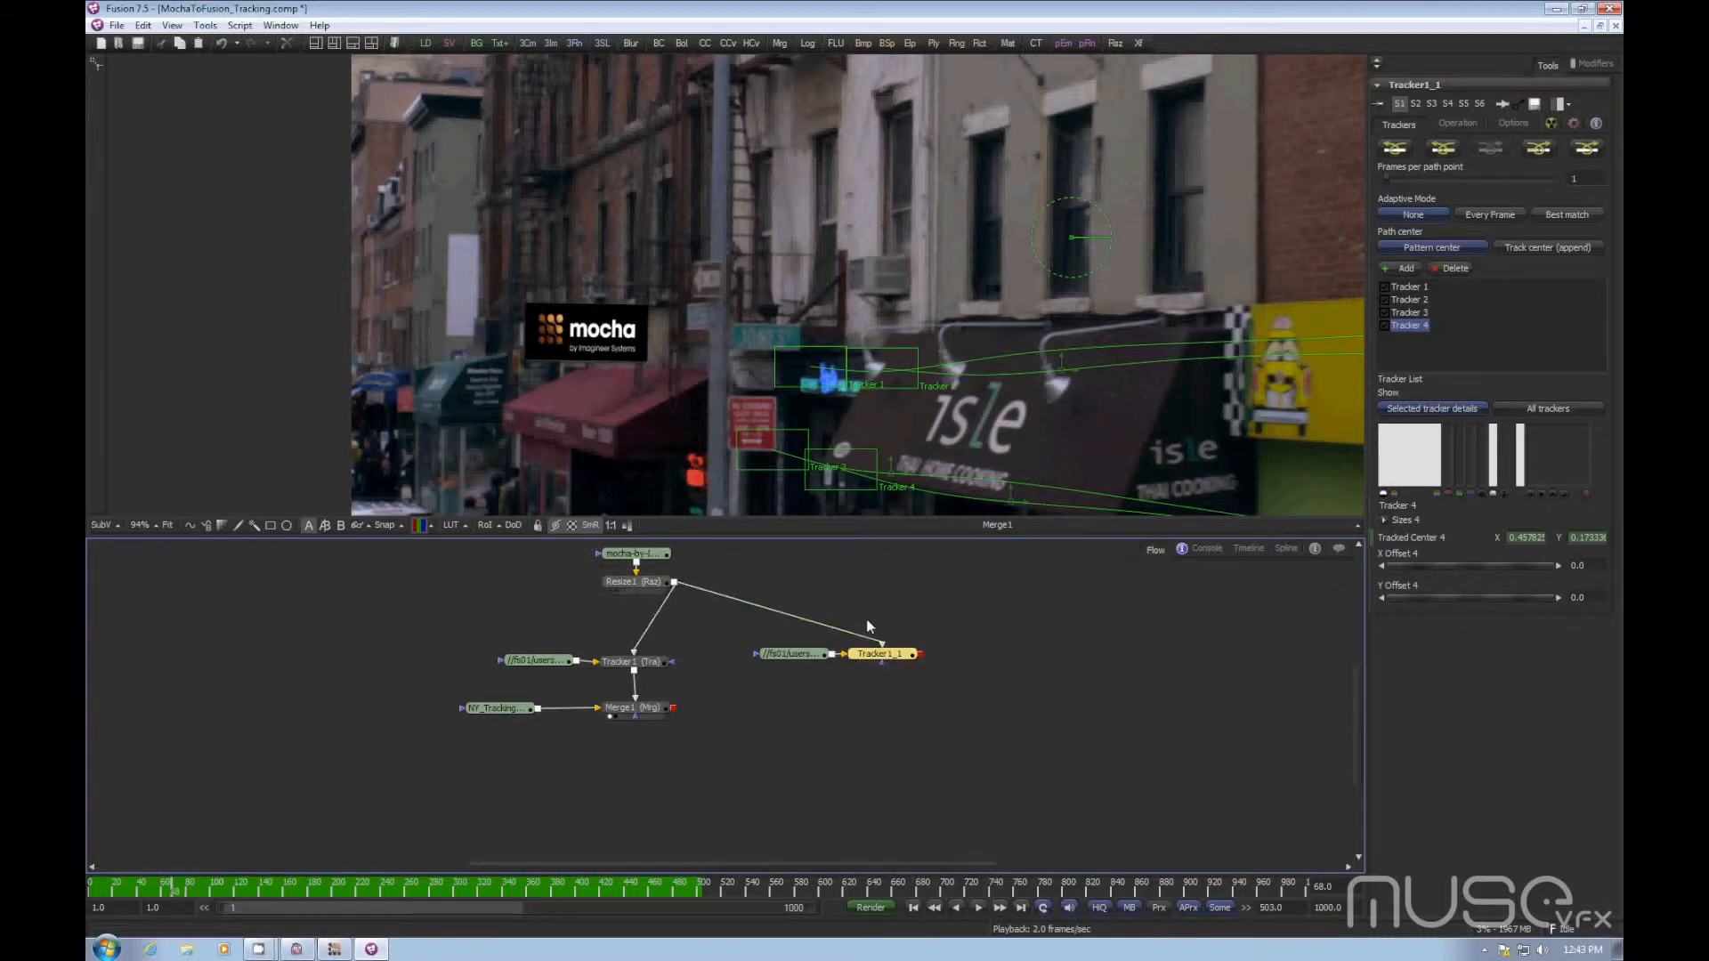
Step: Add a Merge node that takes Merge1 as its background and Tracker1_1 as its foreground
key(ctrl+space)
text(mer)
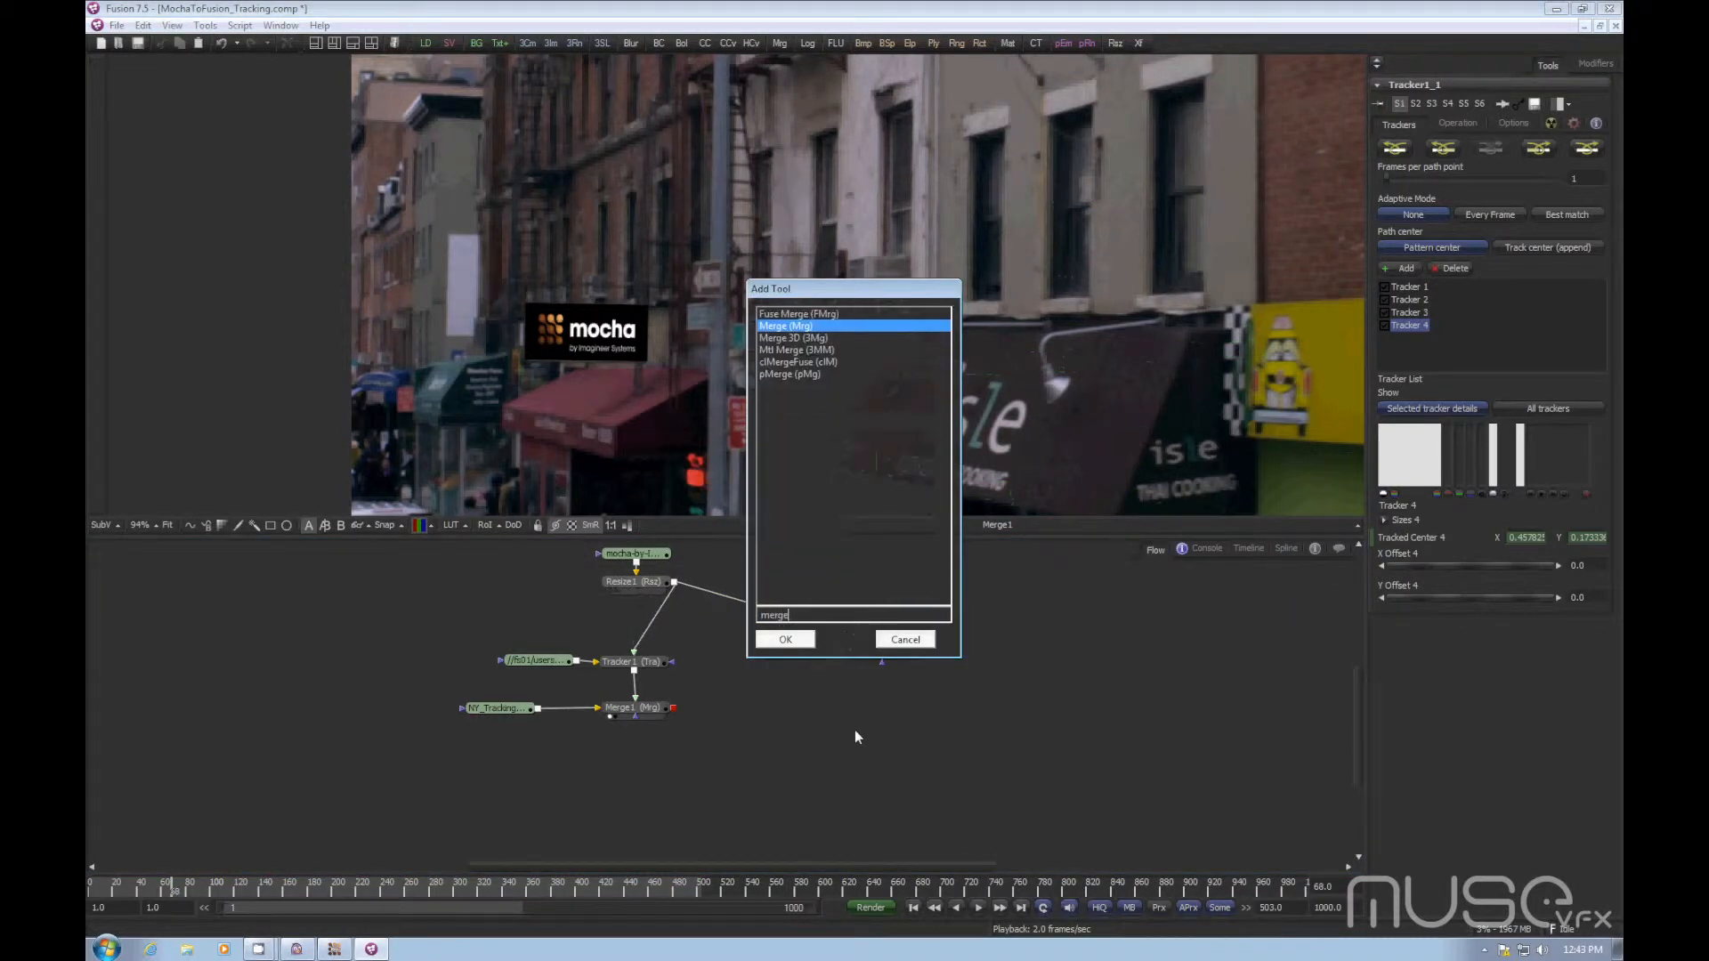
key(Return)
drag(865, 709, 673, 709)
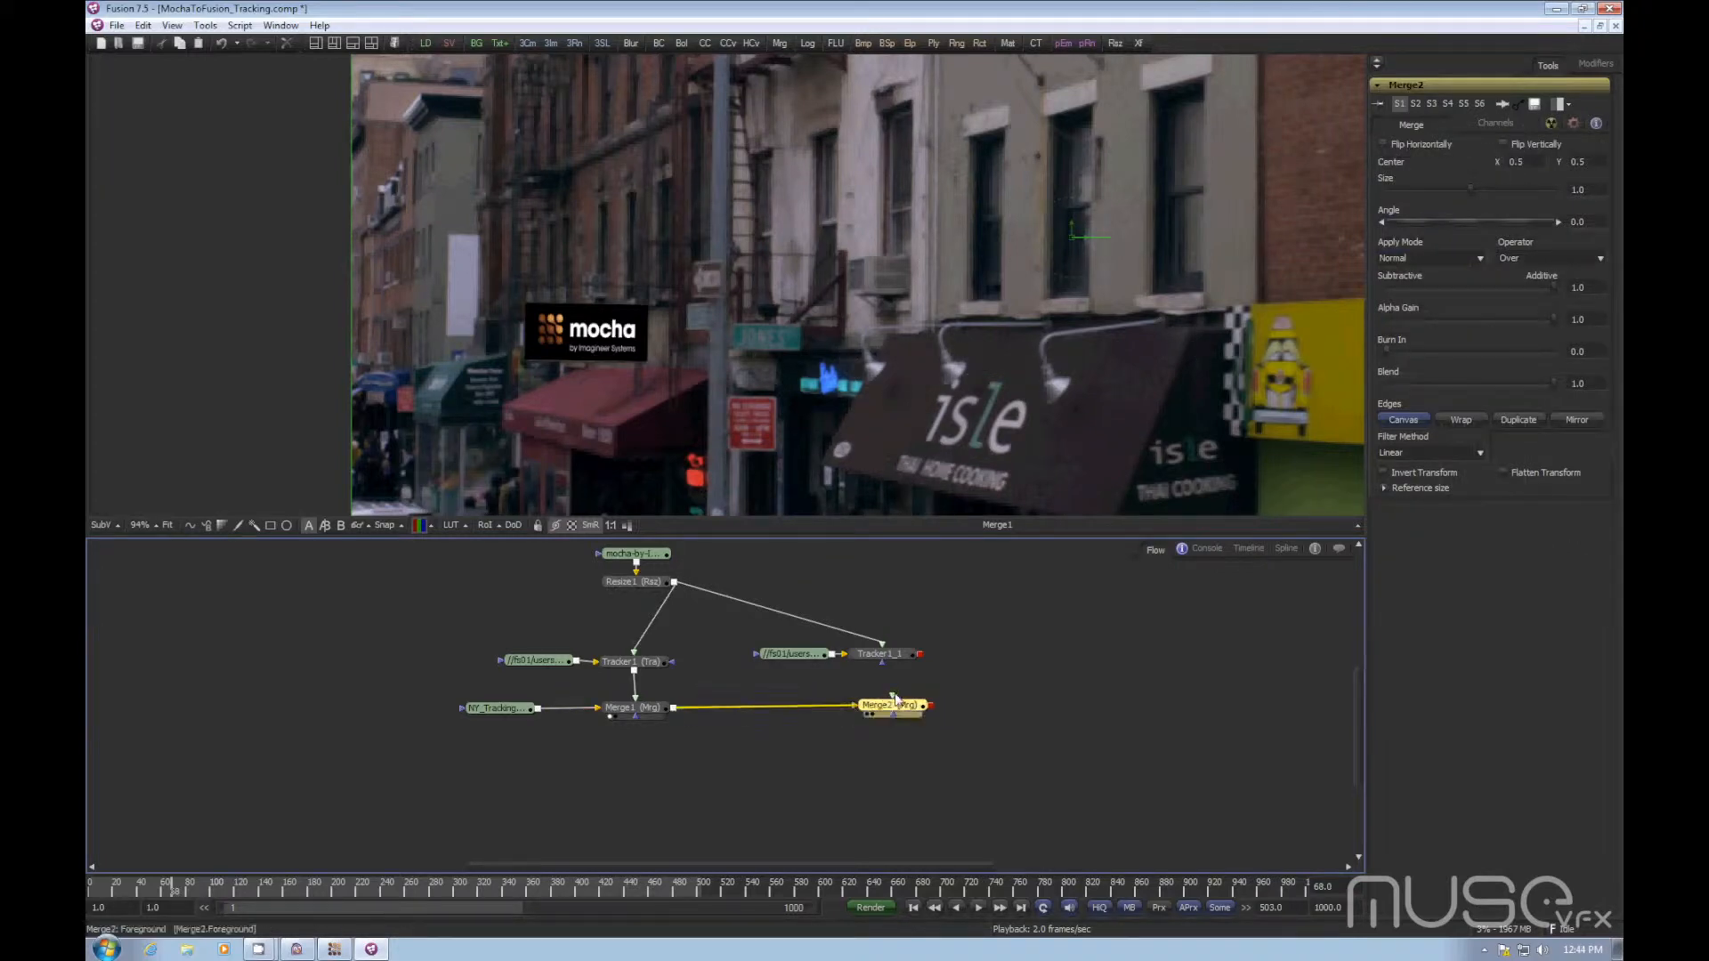
drag(882, 663, 915, 710)
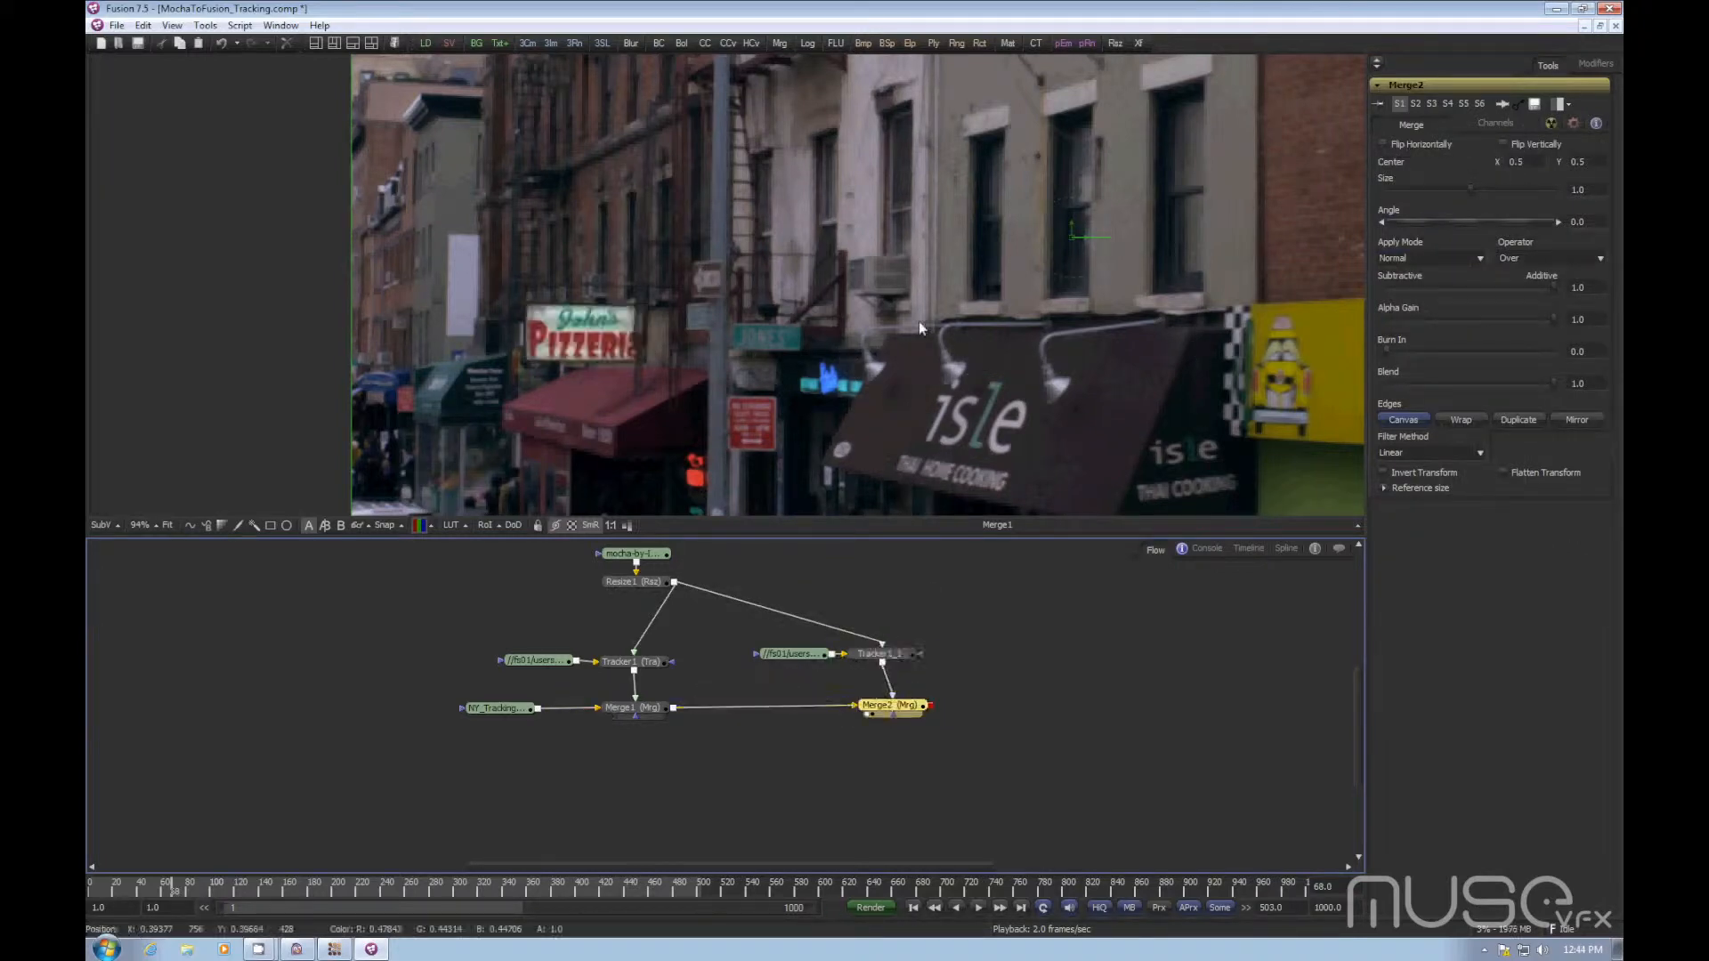
Step: Set Tracker1_1's operation to Corner Positioning and its merge mode to FG only
click(876, 654)
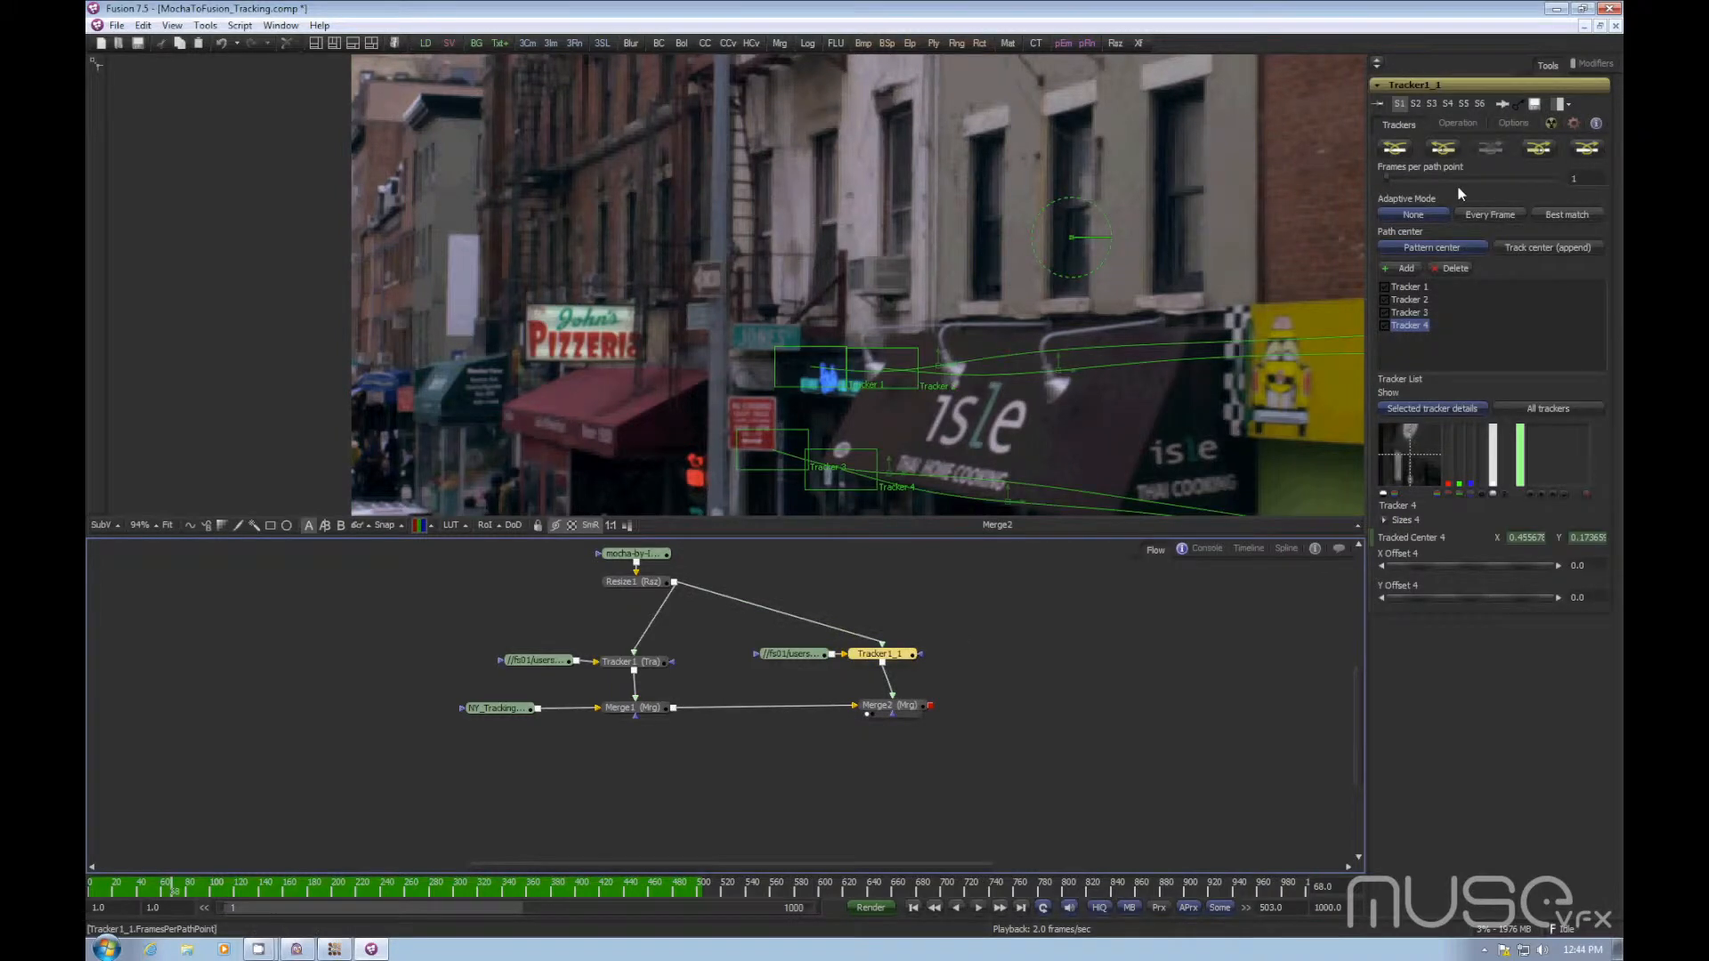
click(1458, 125)
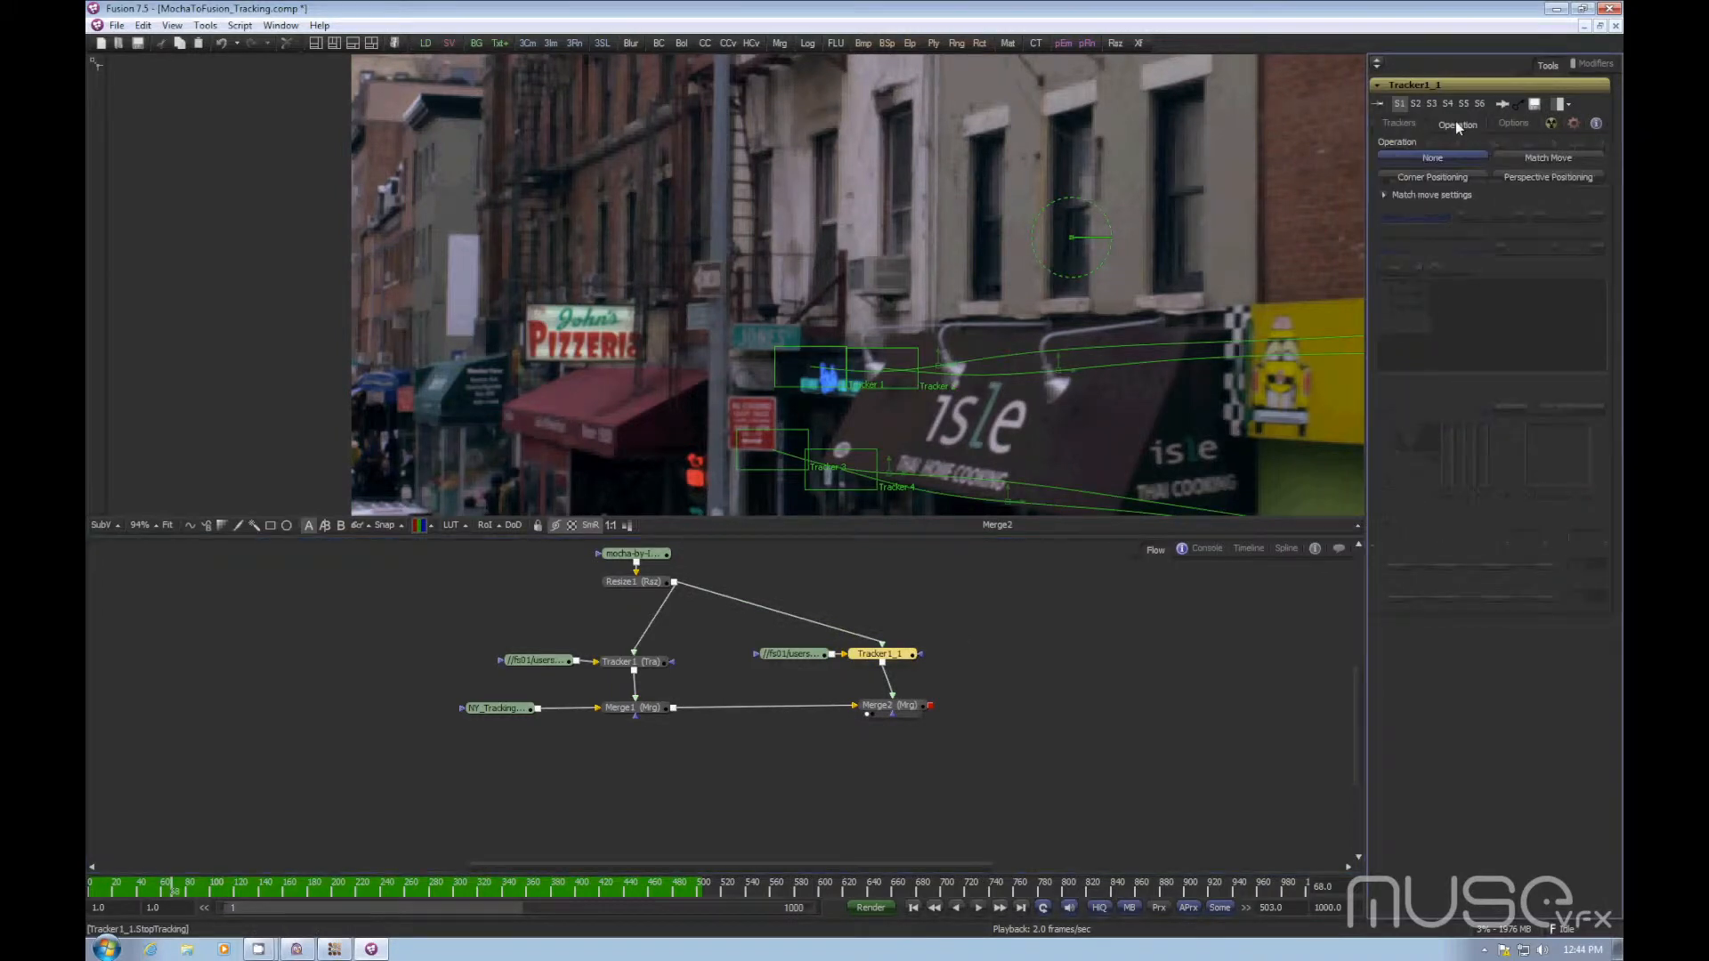
click(1449, 176)
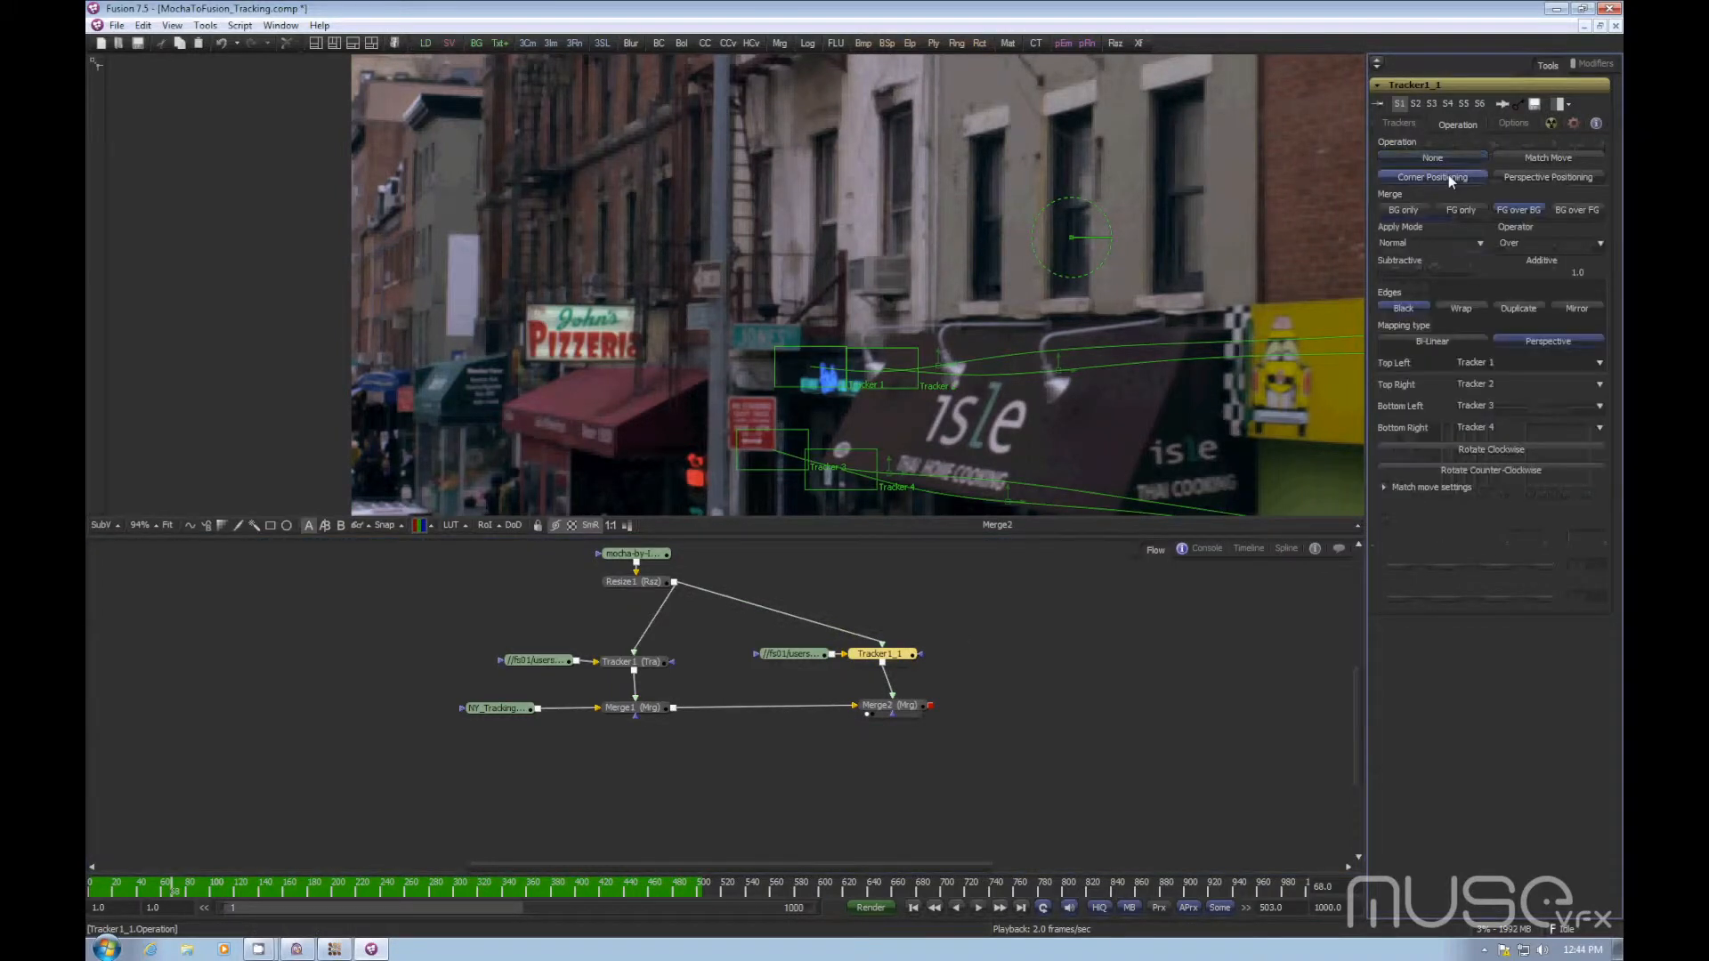
click(1076, 760)
Step: Play the composite from the first frame to check how both logos track, and stop playback
click(913, 908)
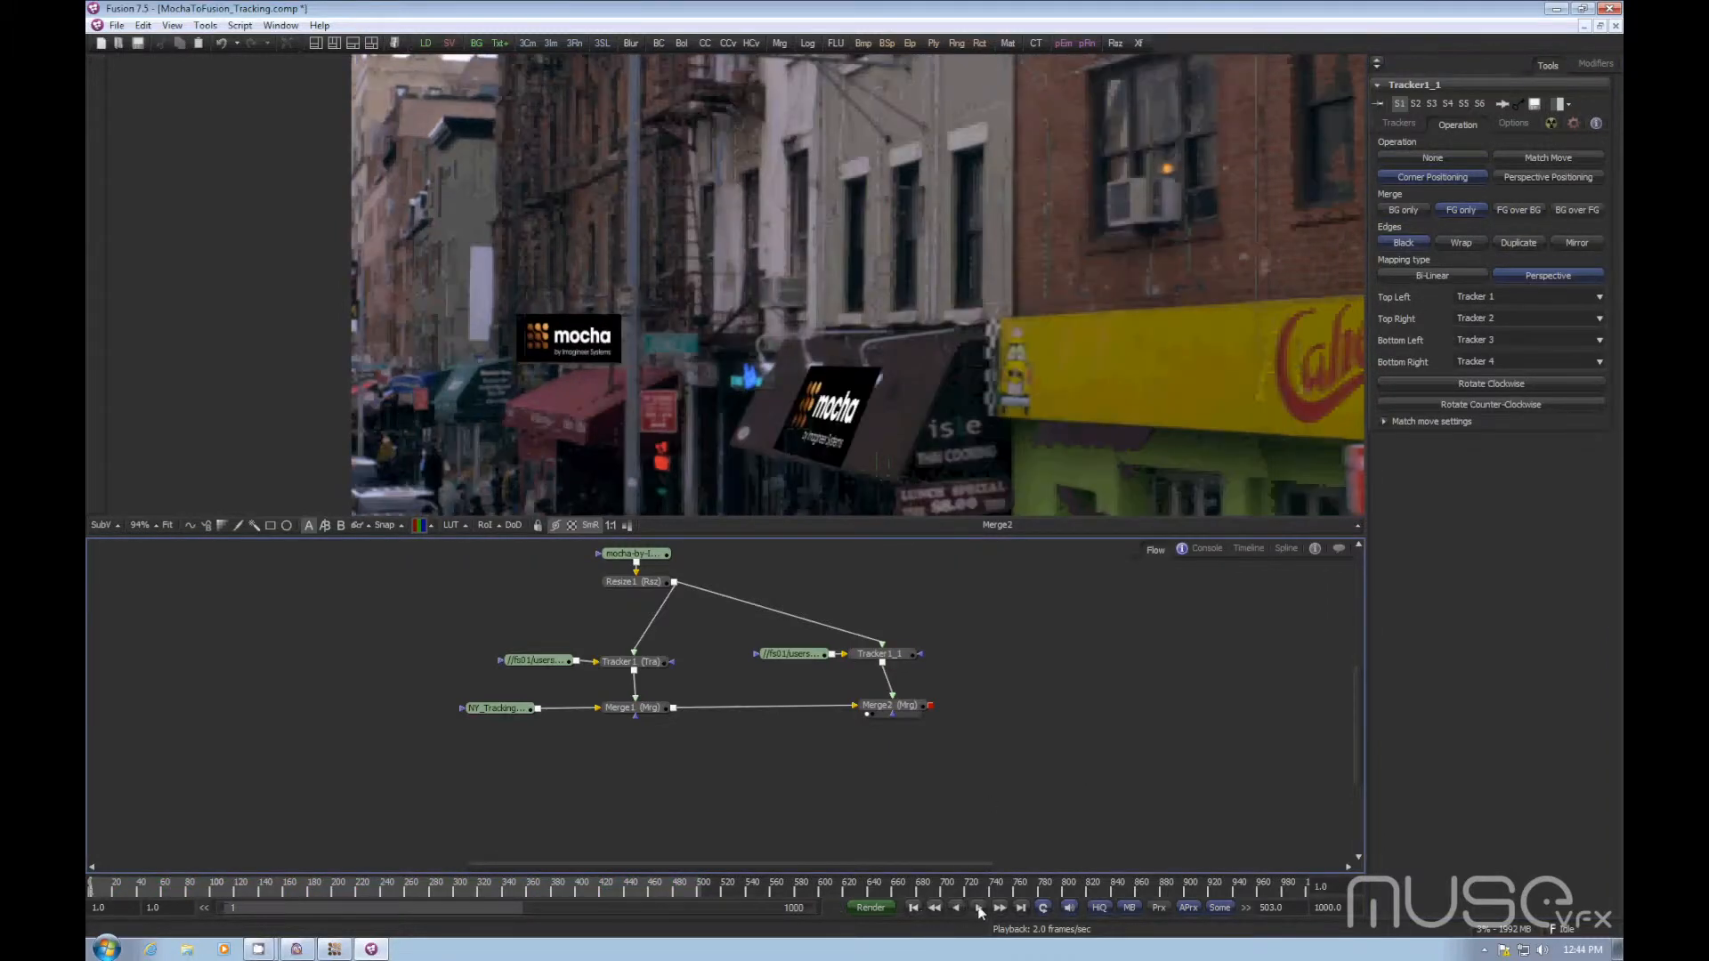
click(979, 908)
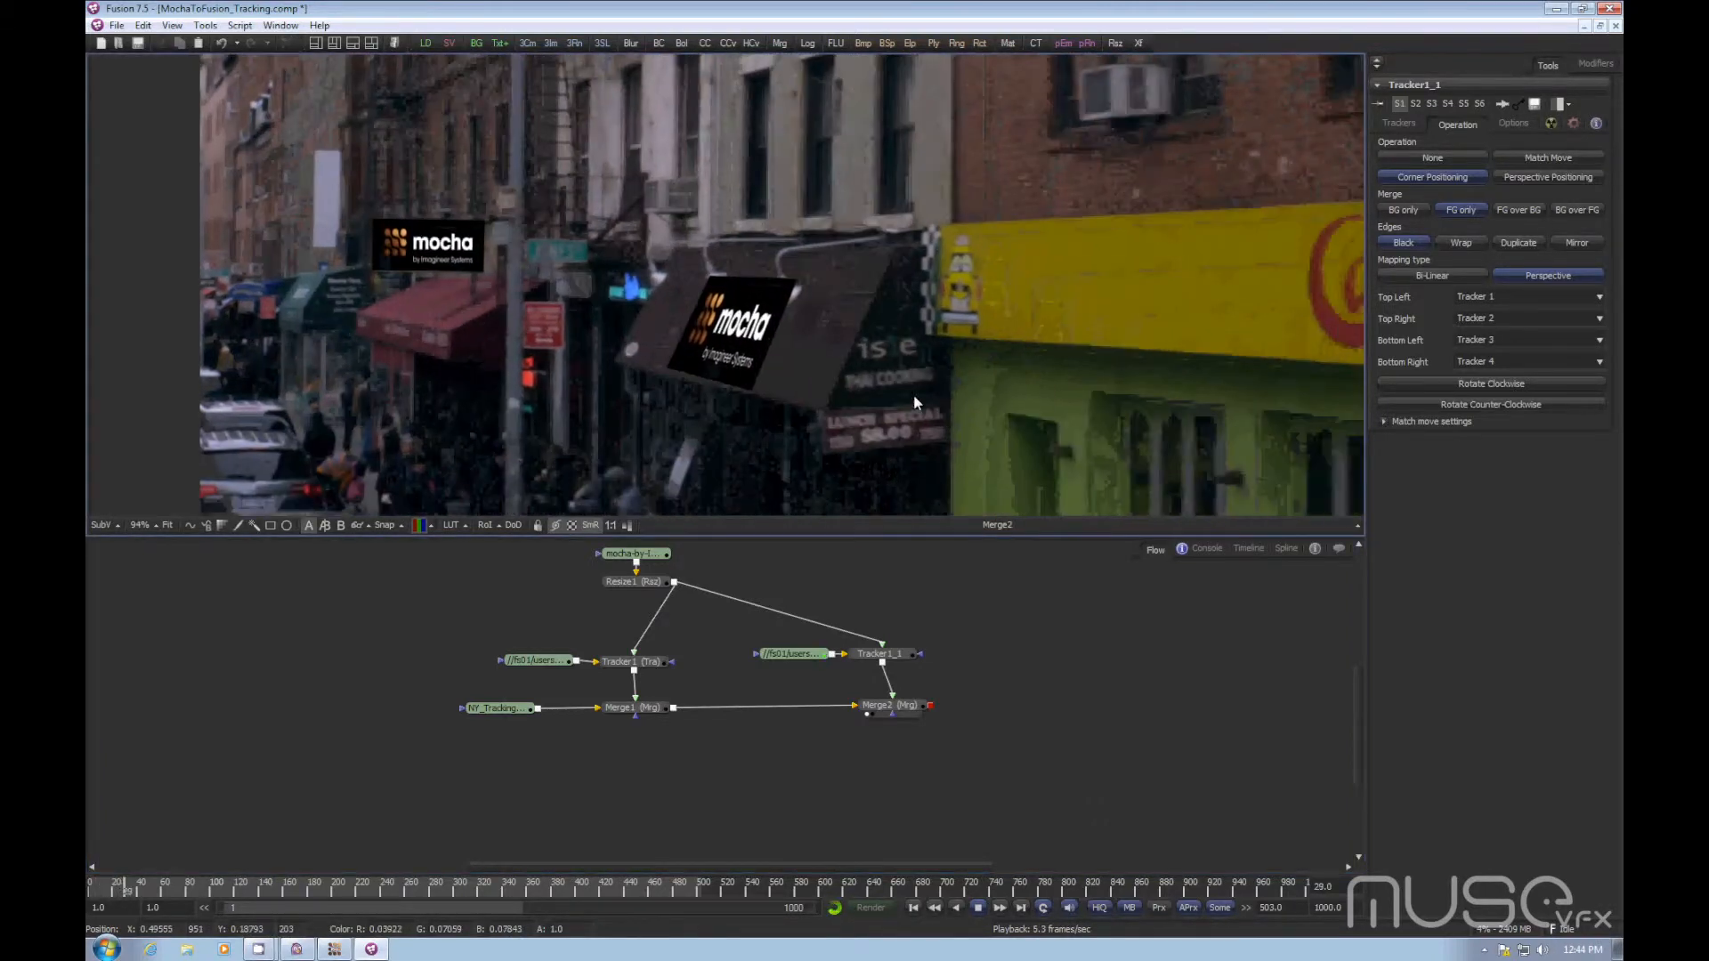
scroll(991, 420, down, 5)
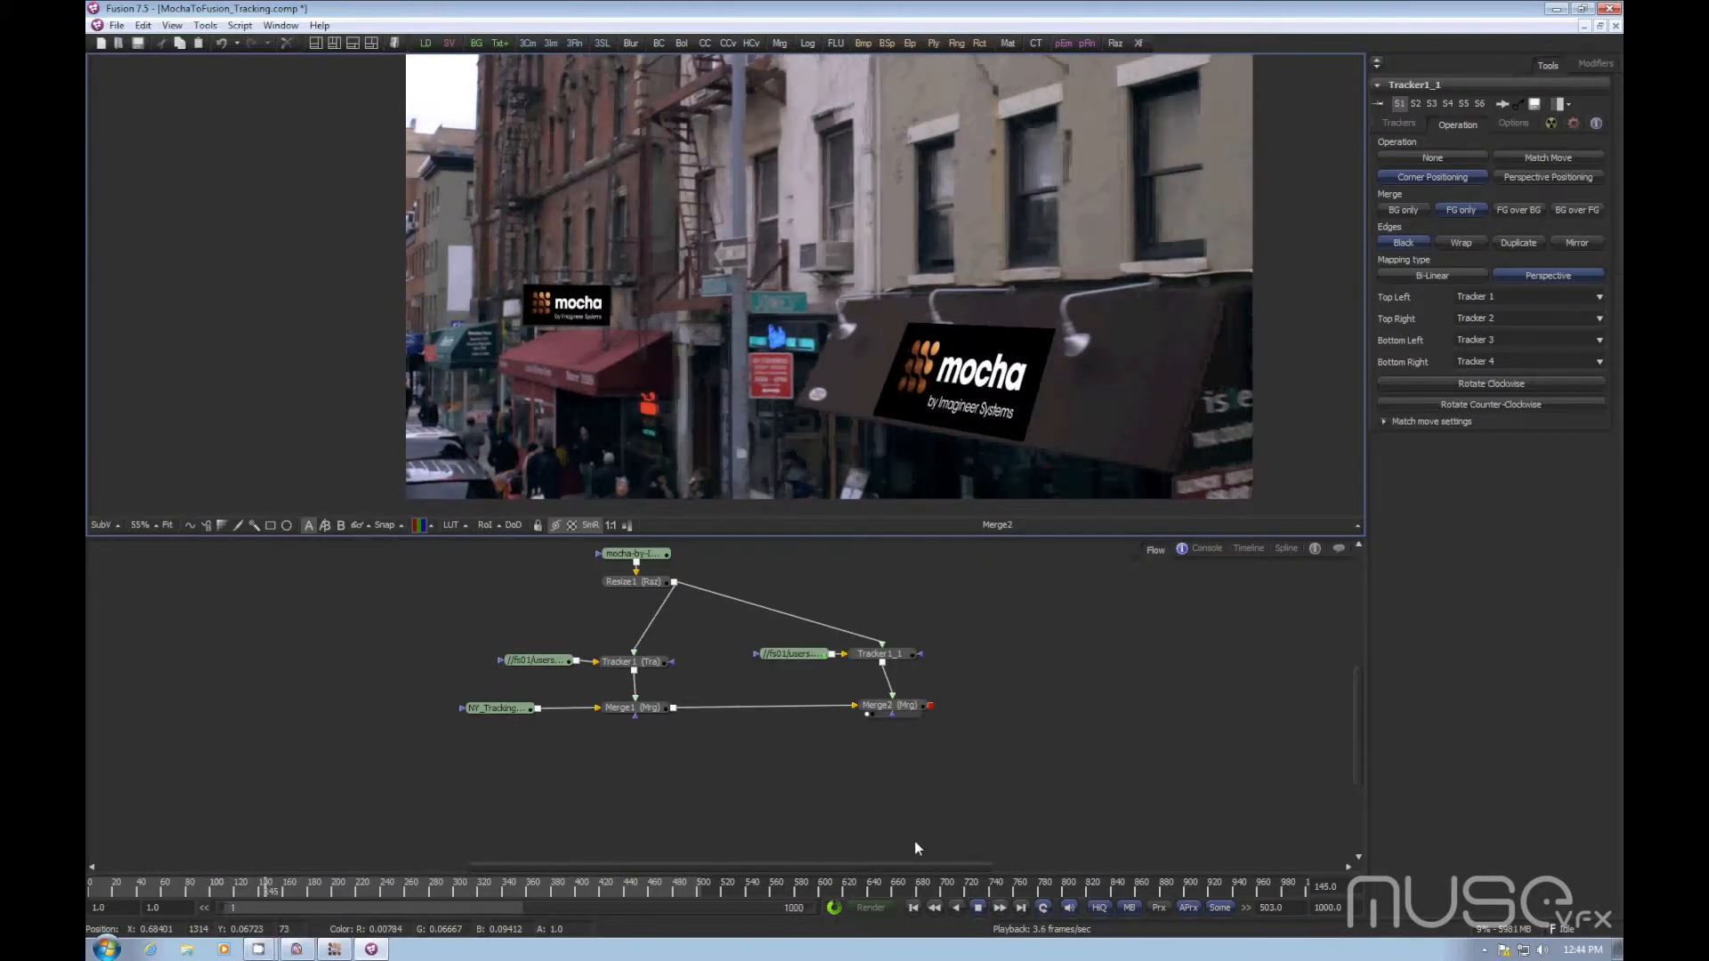
click(977, 909)
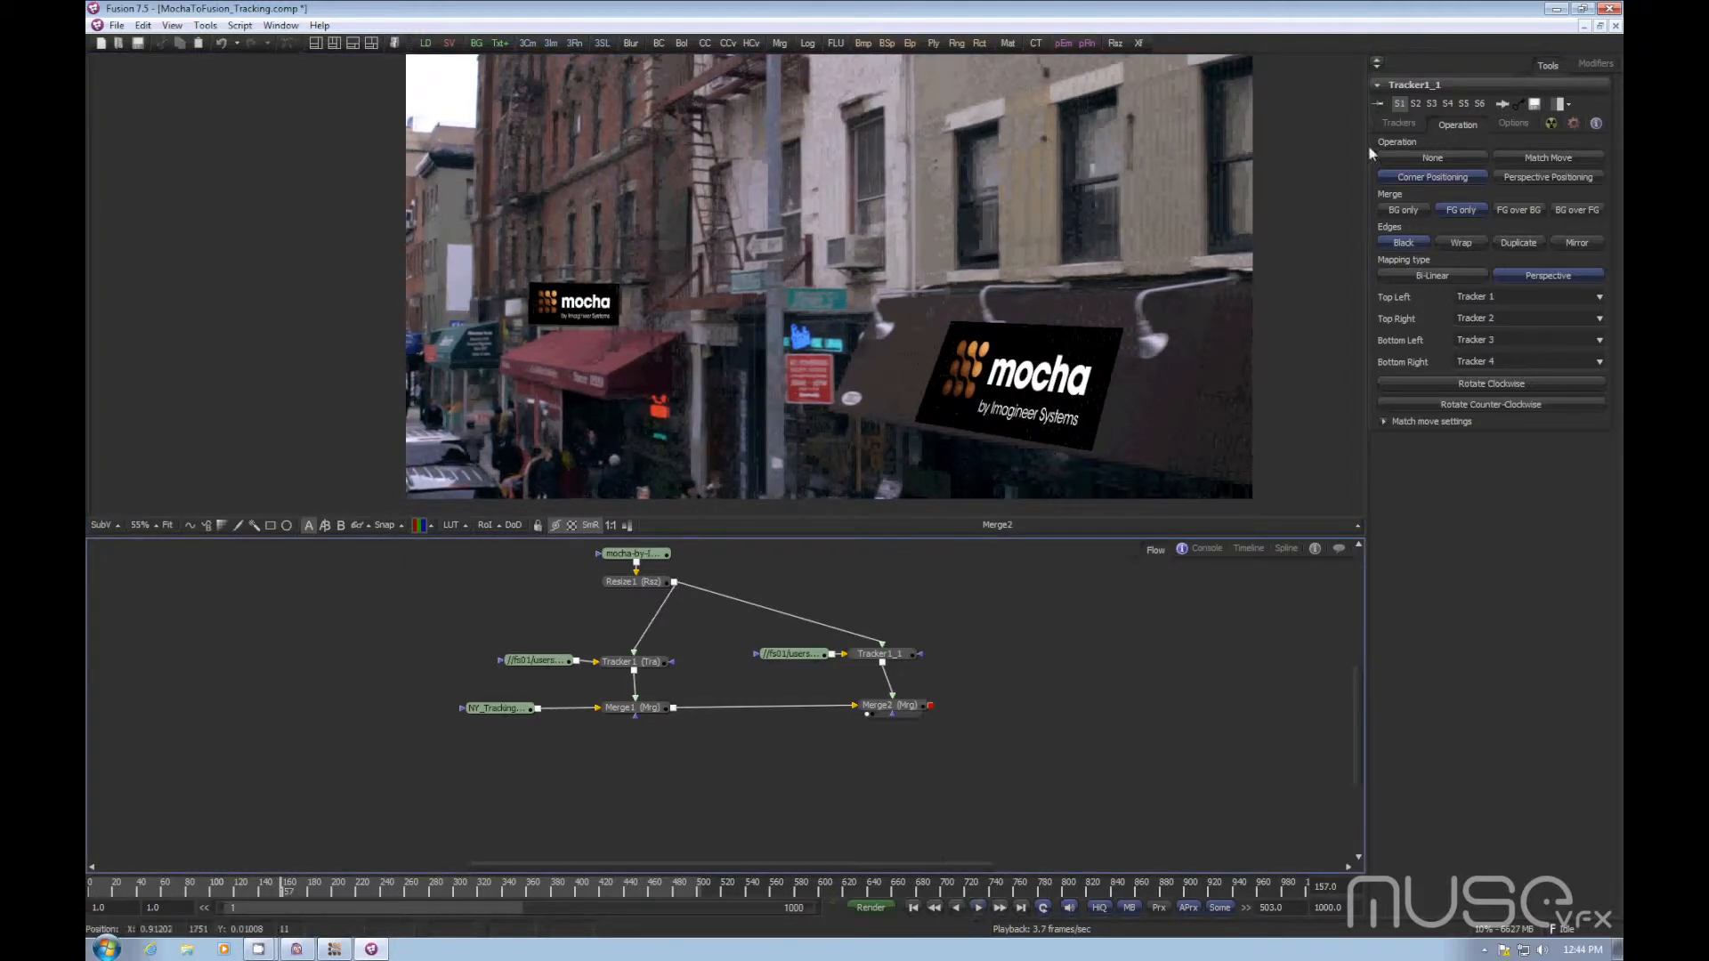
Step: Switch to mocha Pro and open Rock_Roto_Footage_Final.mocha from the Rock_Roto_Footage.jpg results folder, discarding changes to the current project
click(334, 948)
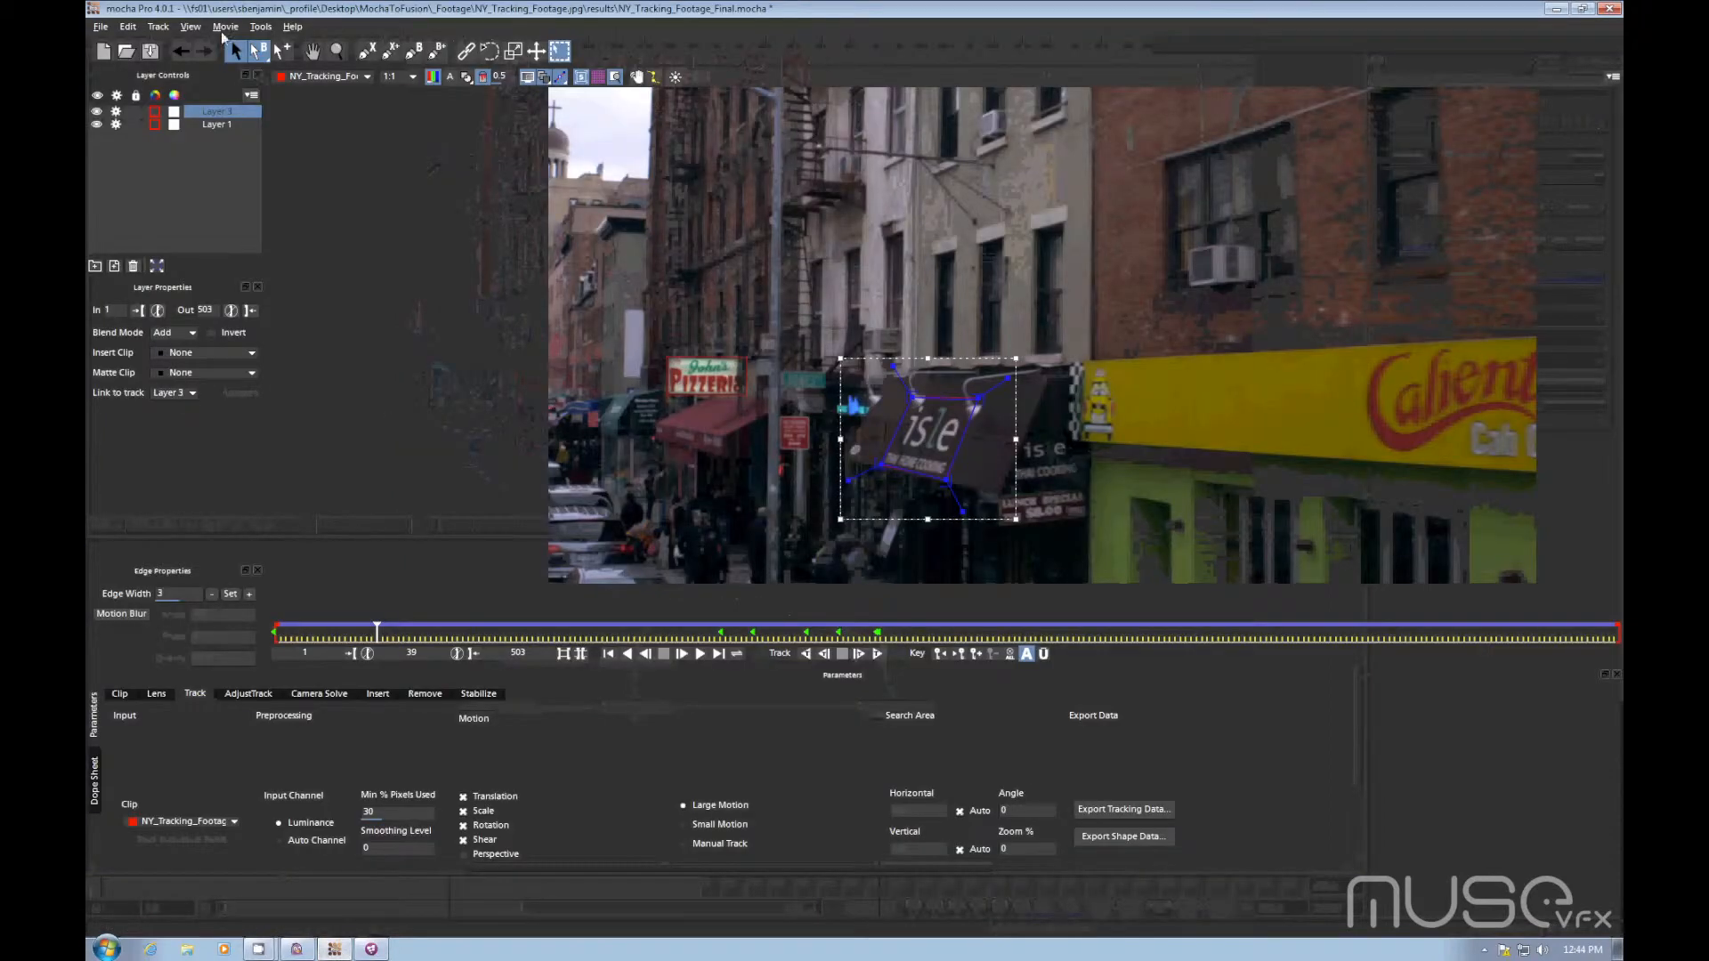
click(101, 26)
click(125, 55)
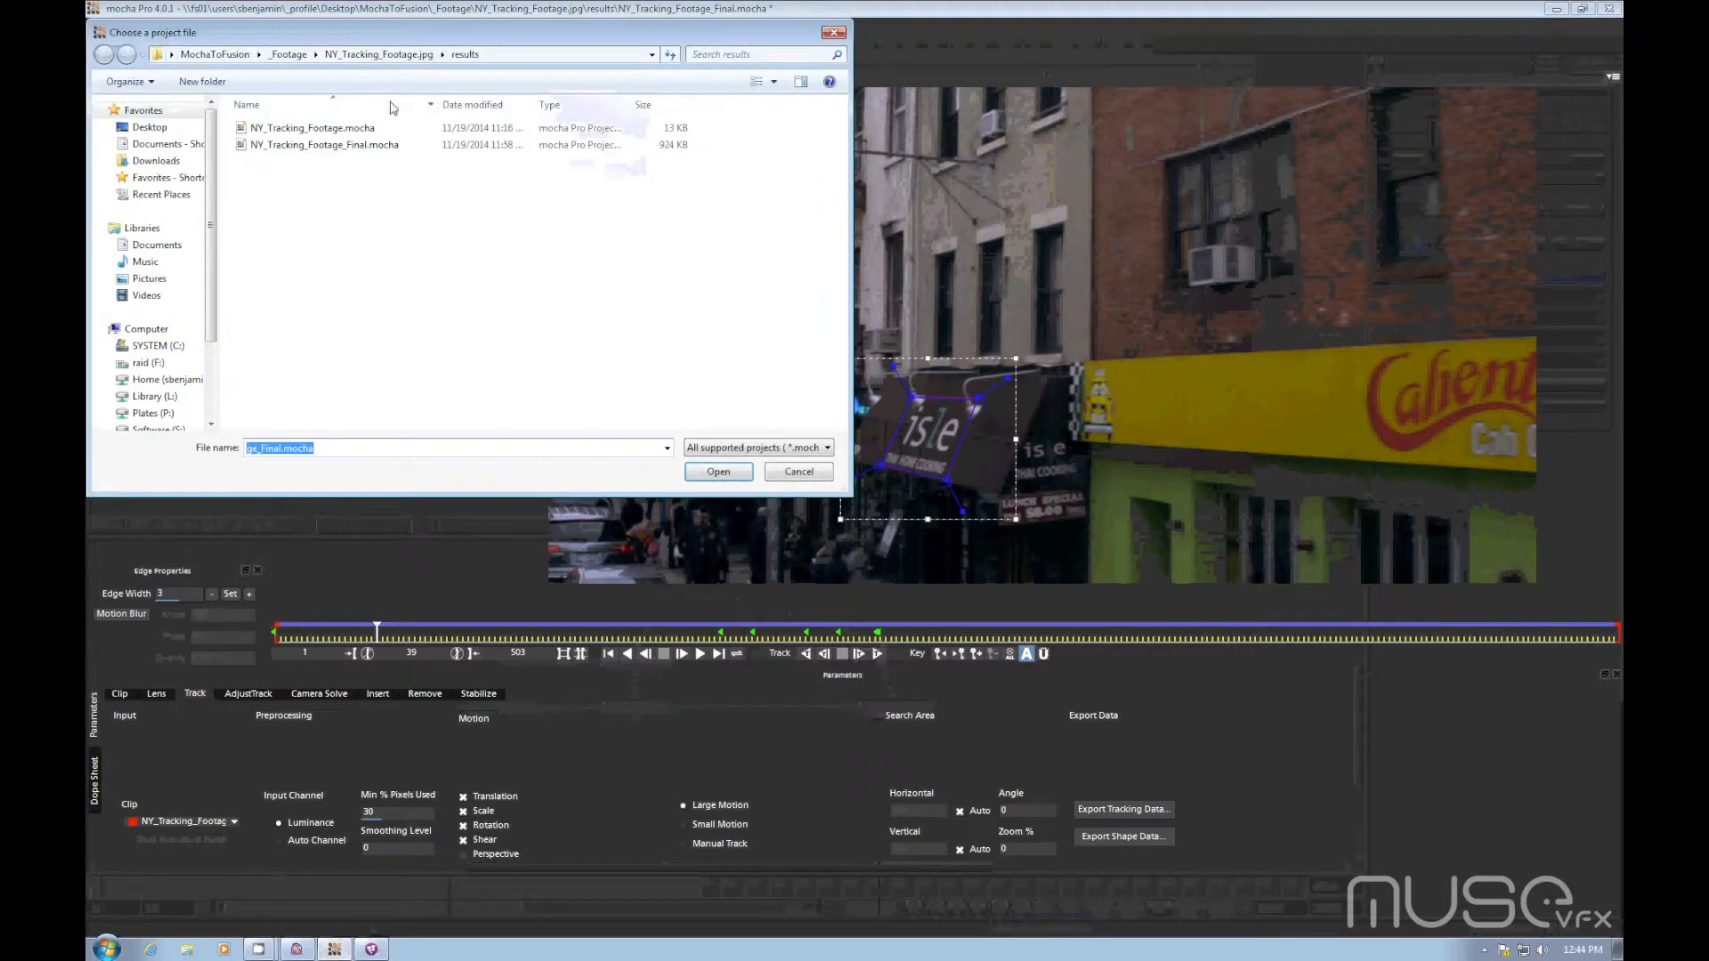
click(377, 54)
click(289, 54)
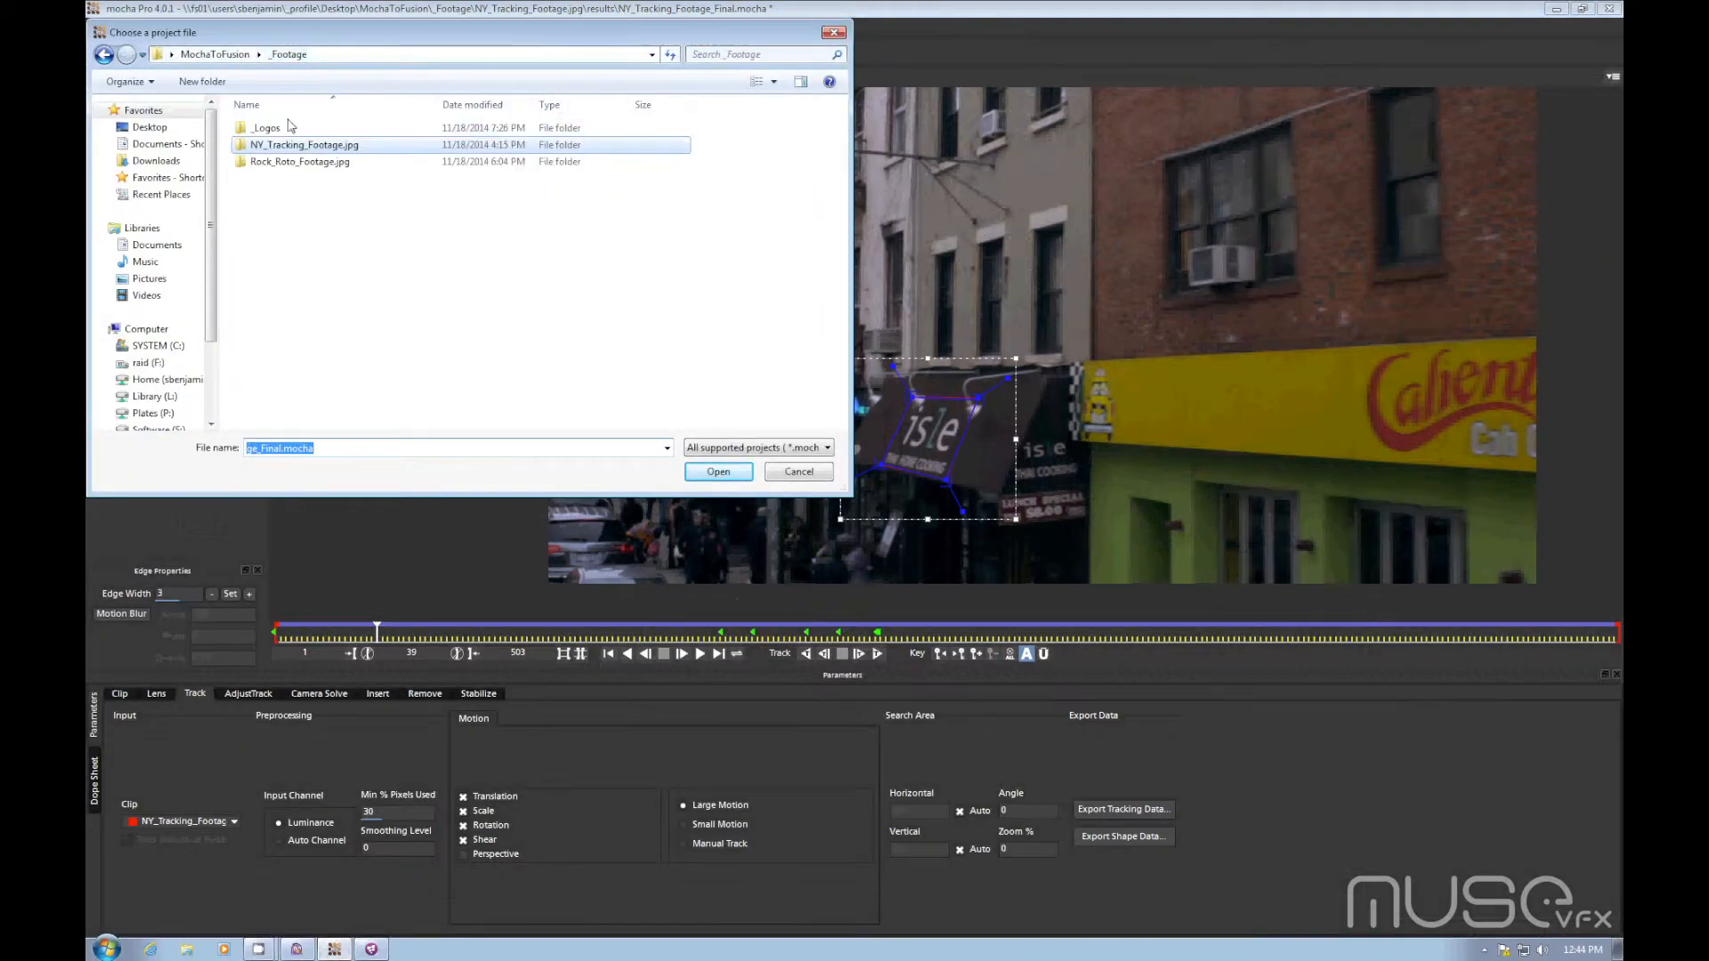
double_click(299, 163)
double_click(280, 129)
click(280, 129)
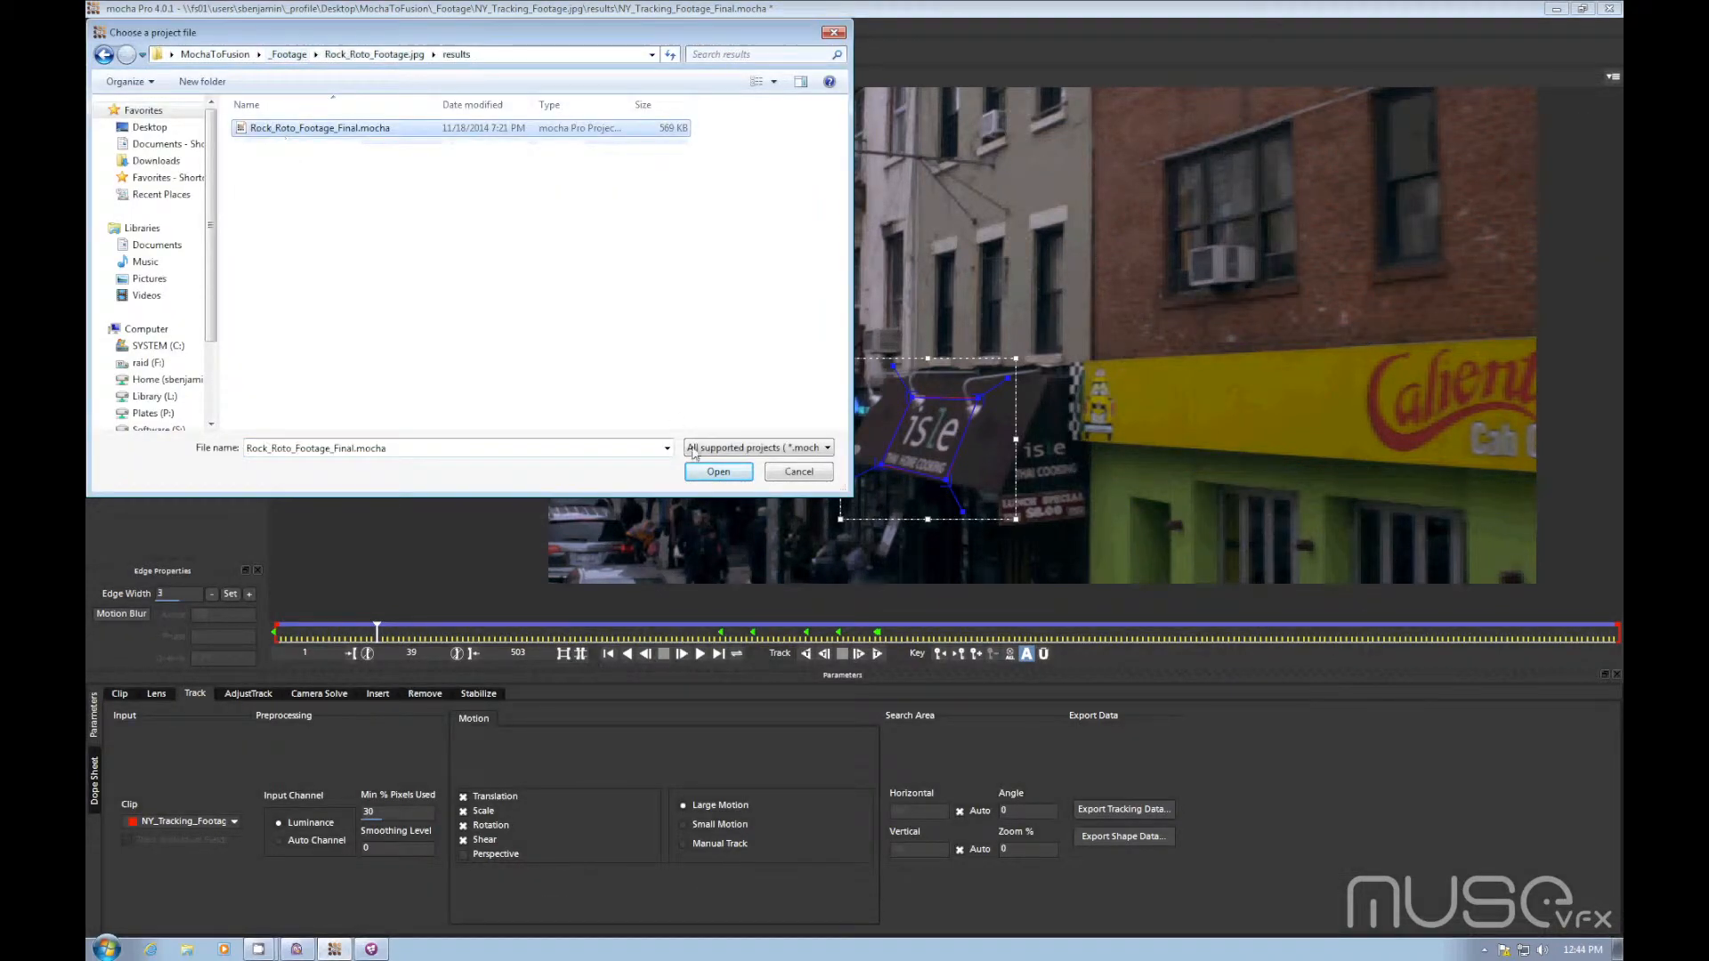
key(Return)
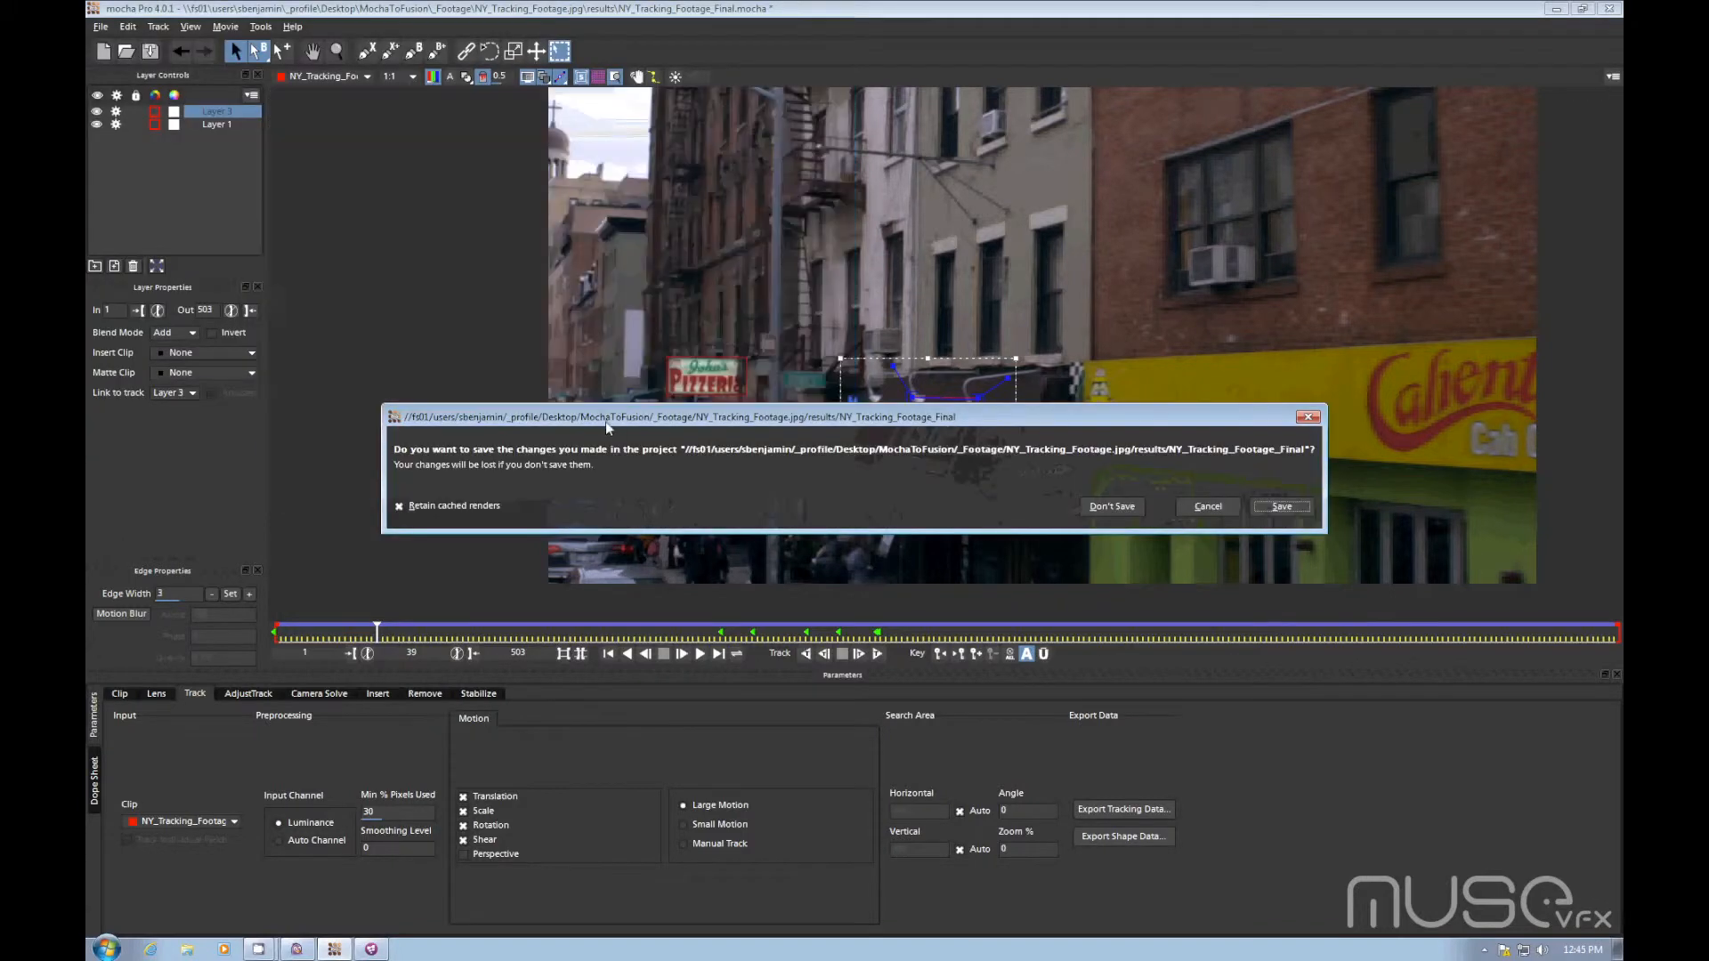
click(1114, 506)
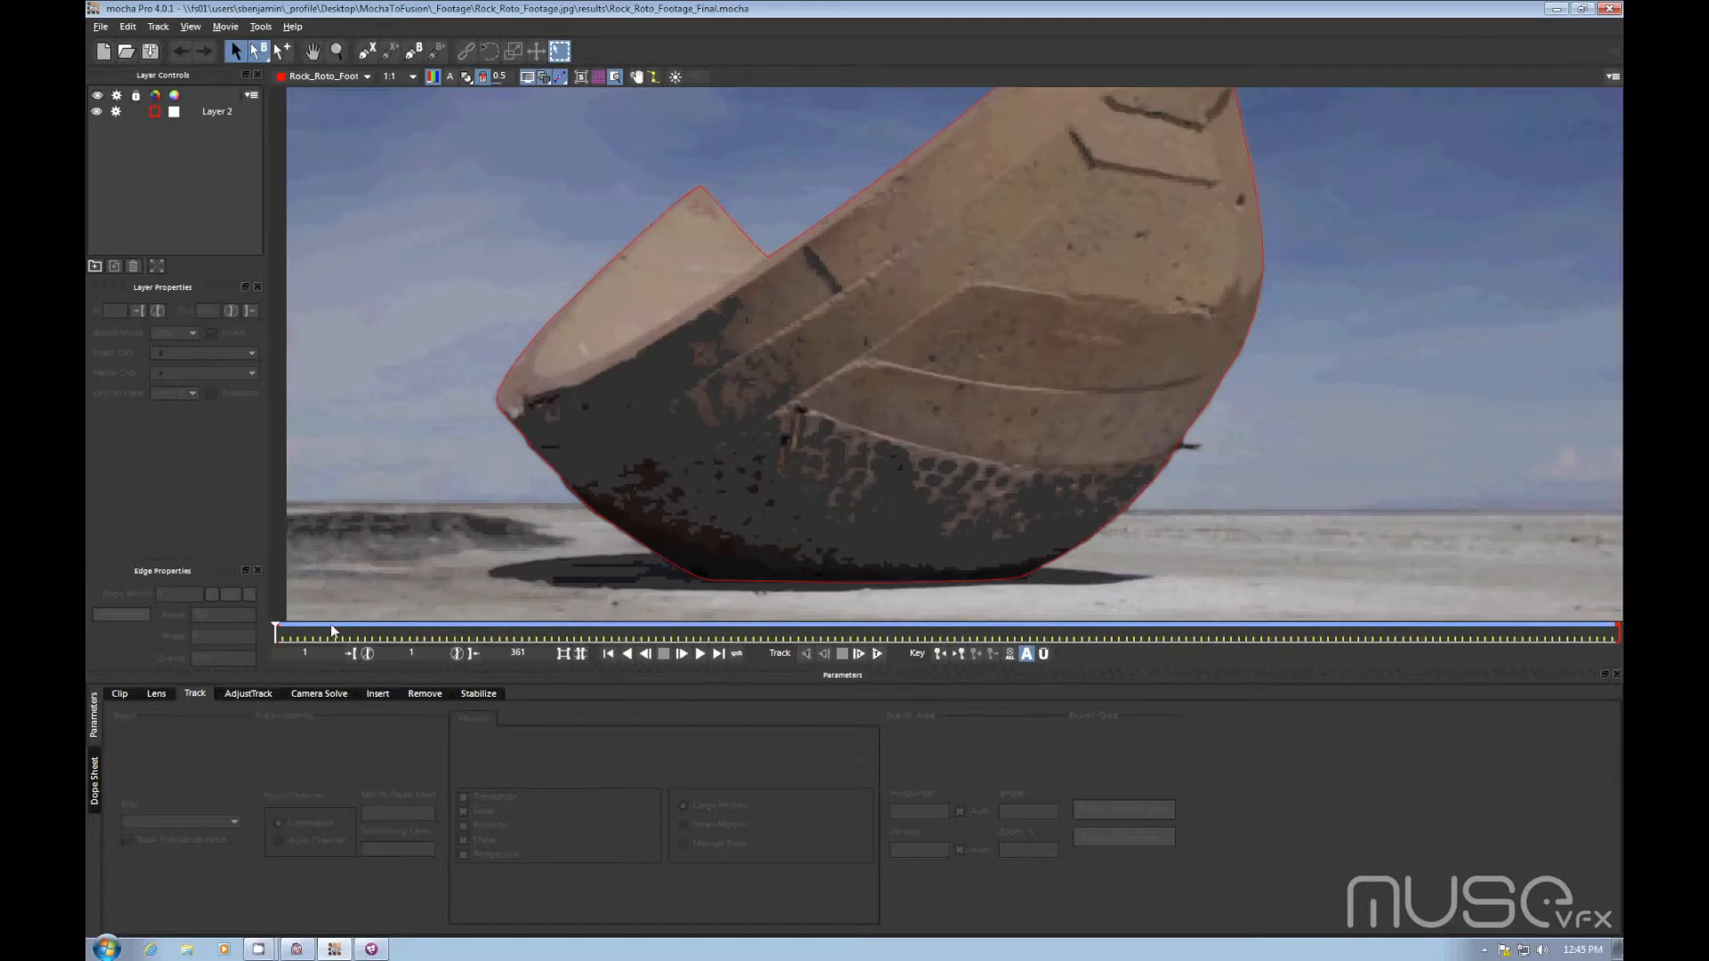
Step: Fit the whole rock clip in view and scrub through it to frame 66 to review the roto shape
scroll(518, 497, down, 5)
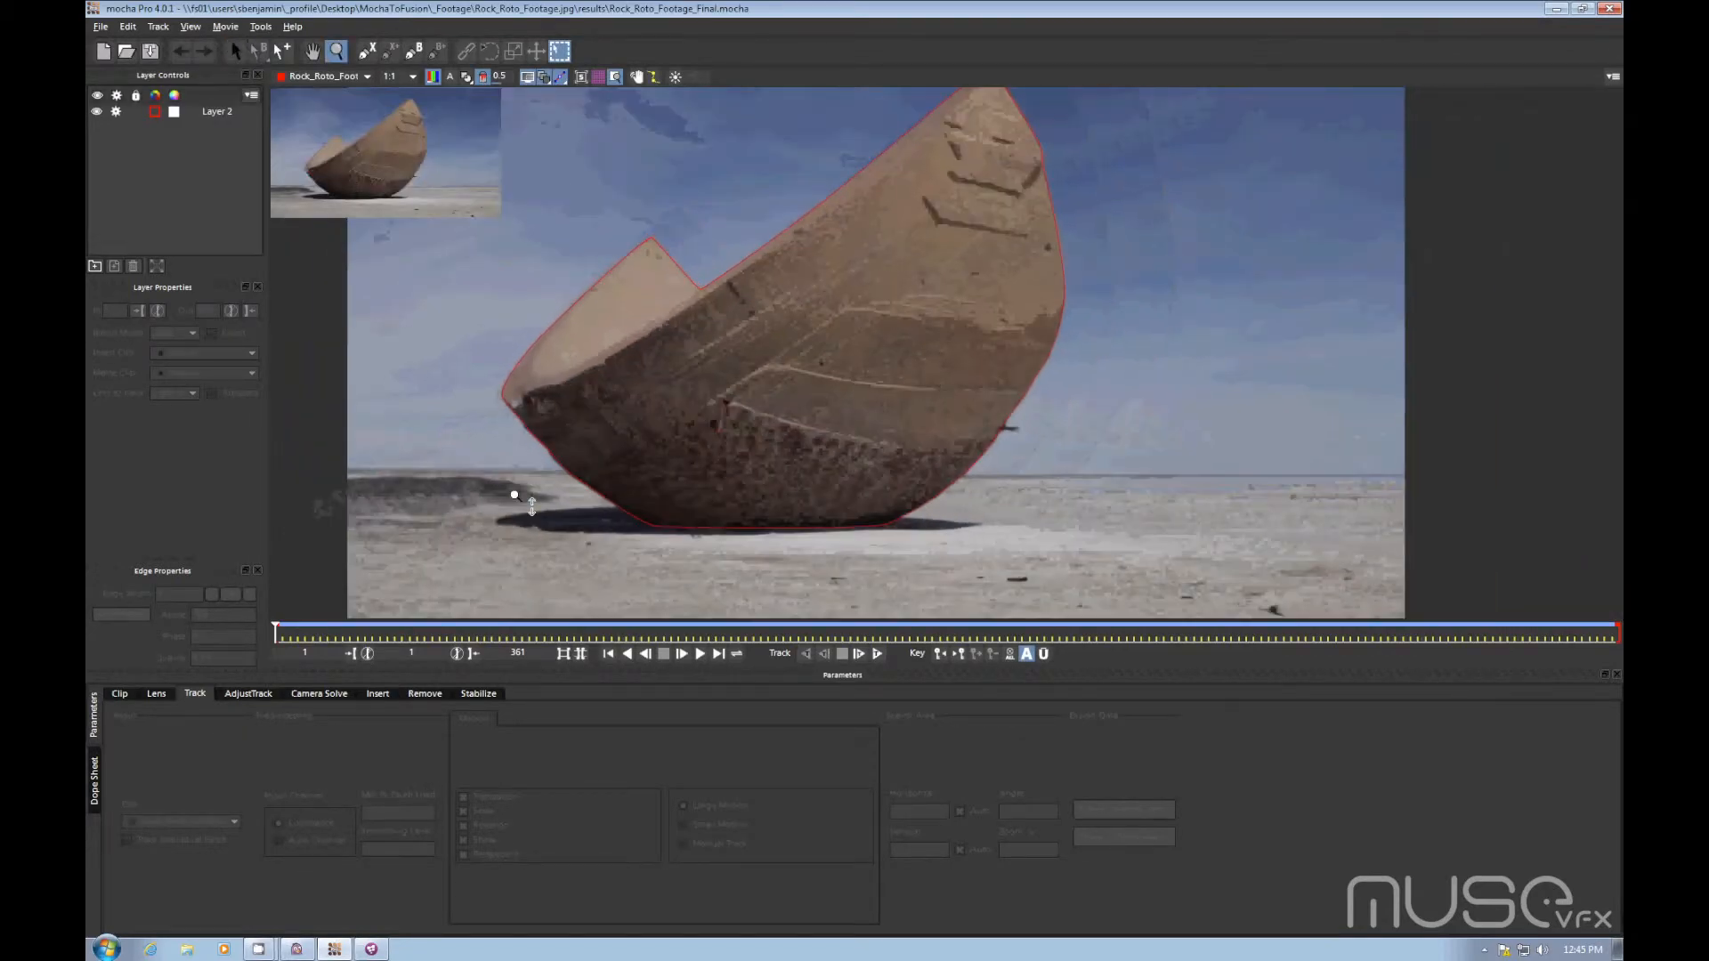
mouse_move(487, 466)
mouse_down()
mouse_move(477, 450)
mouse_move(499, 488)
mouse_up()
drag(277, 630, 415, 669)
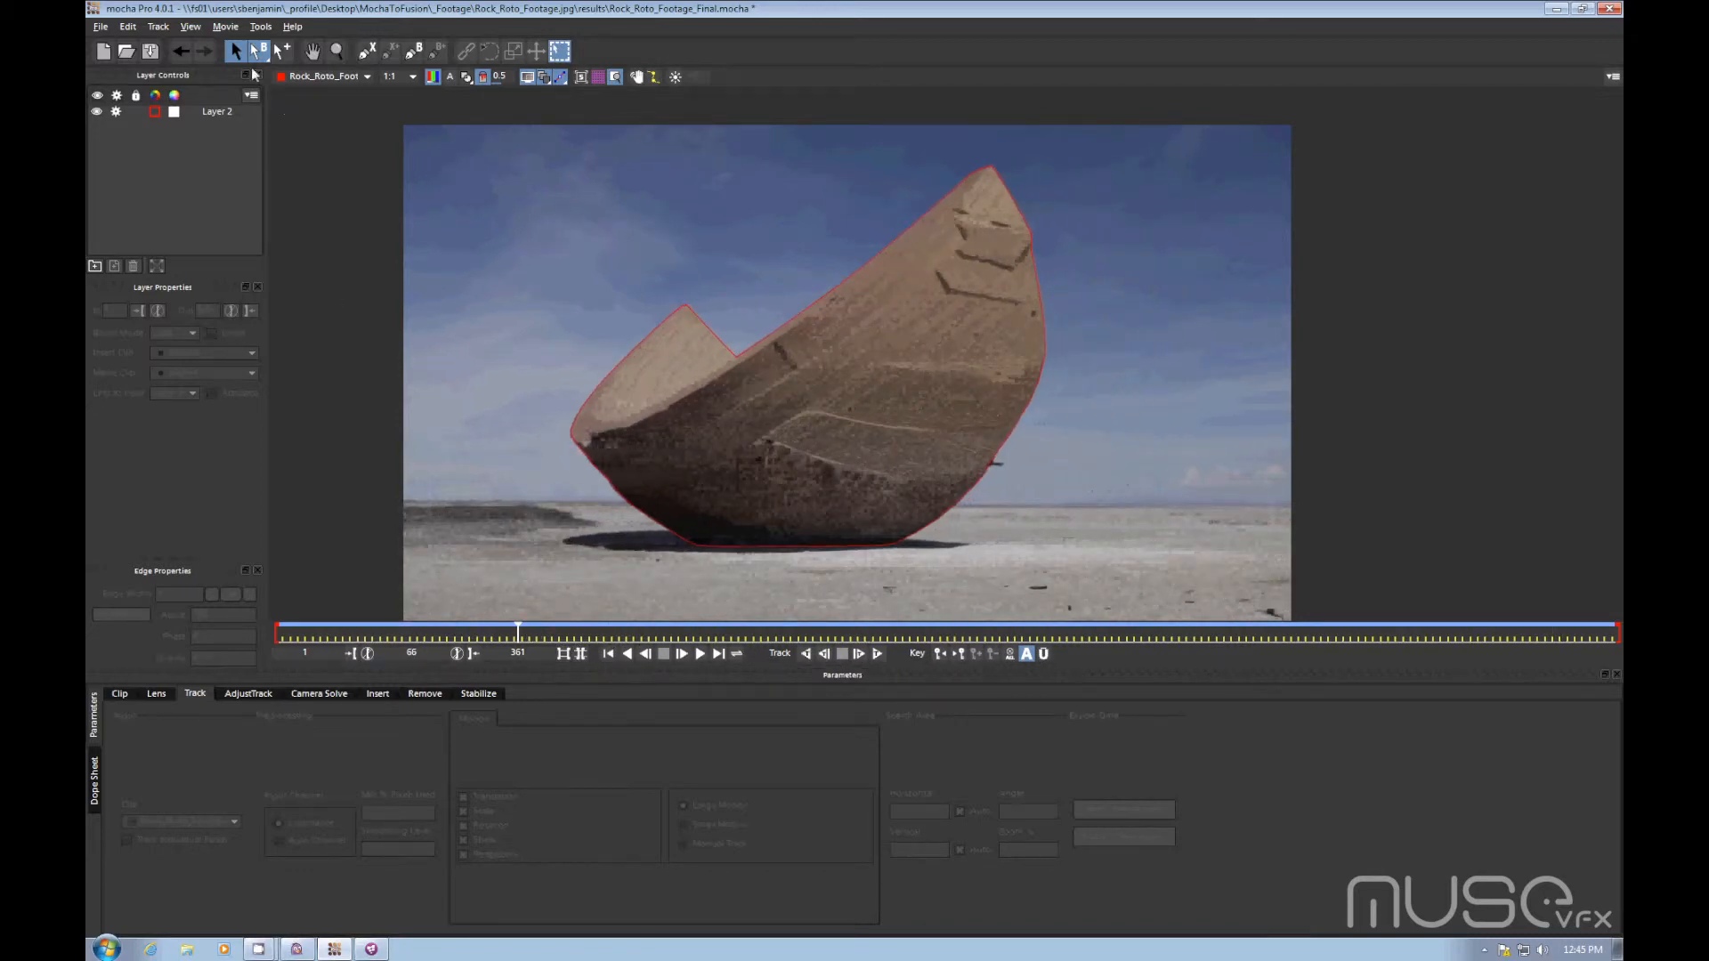
Step: Export Layer 2's shape data as Shake Rotoshape (*.ssf), overwriting MochaToFusion_Roto_test.ssf in the Mocha Roto folder
click(218, 111)
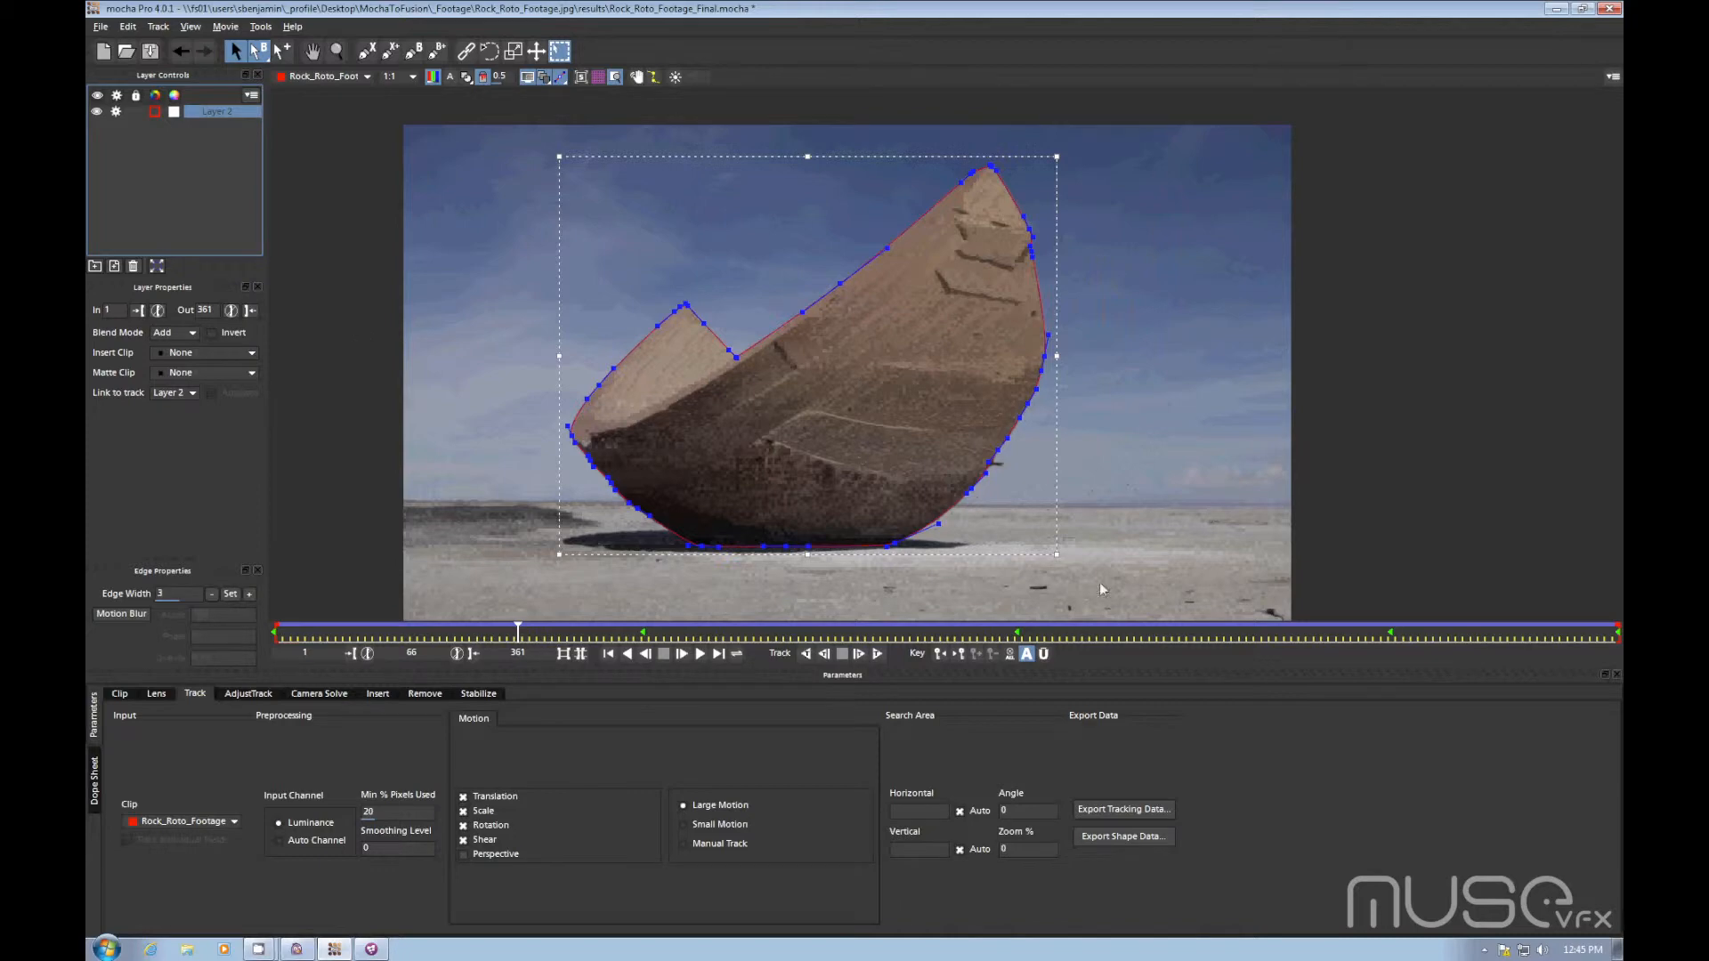
click(1123, 836)
click(854, 452)
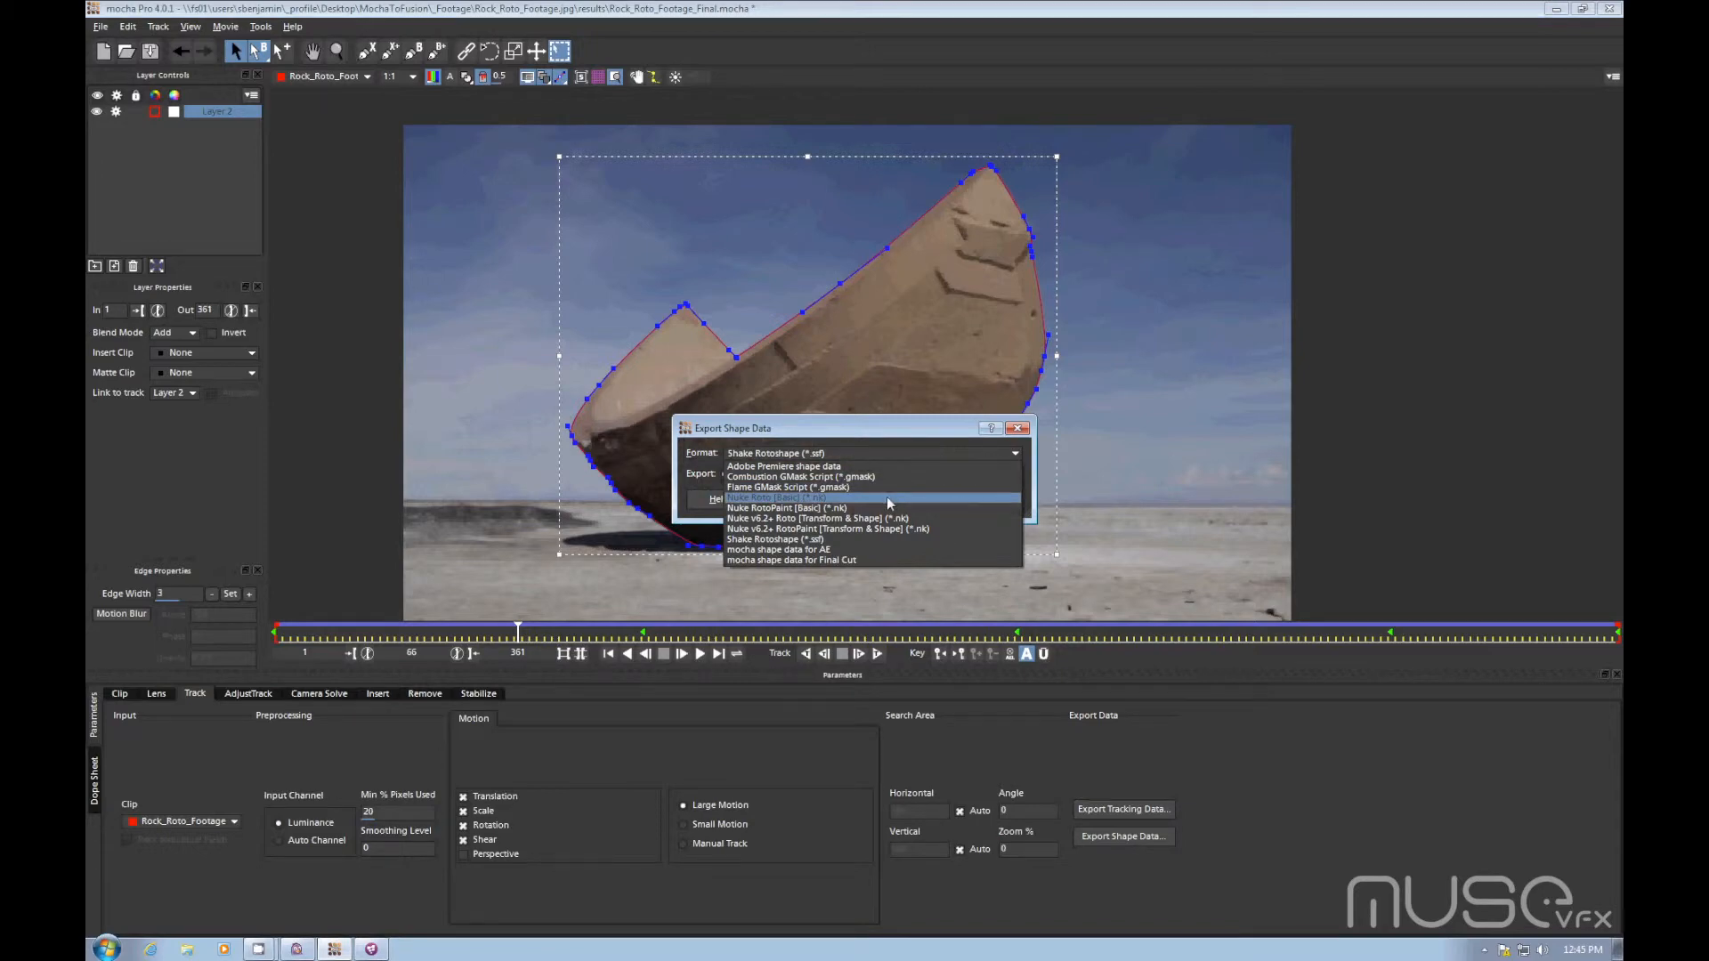
click(816, 542)
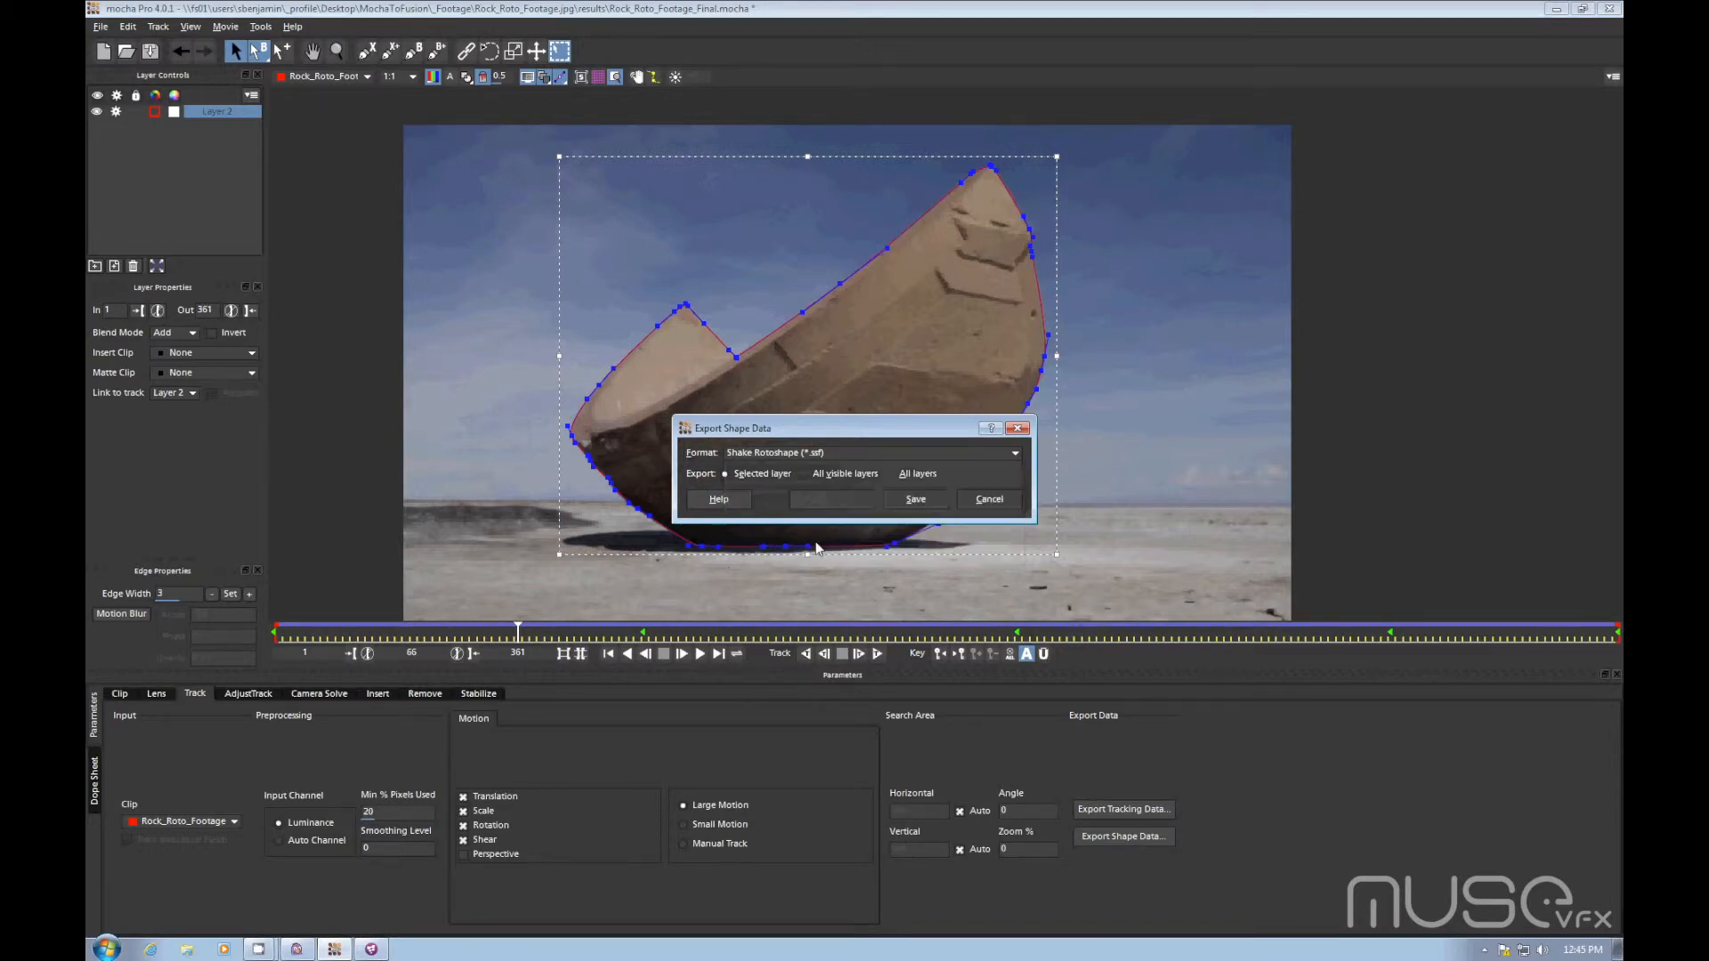
click(903, 502)
drag(877, 462, 811, 412)
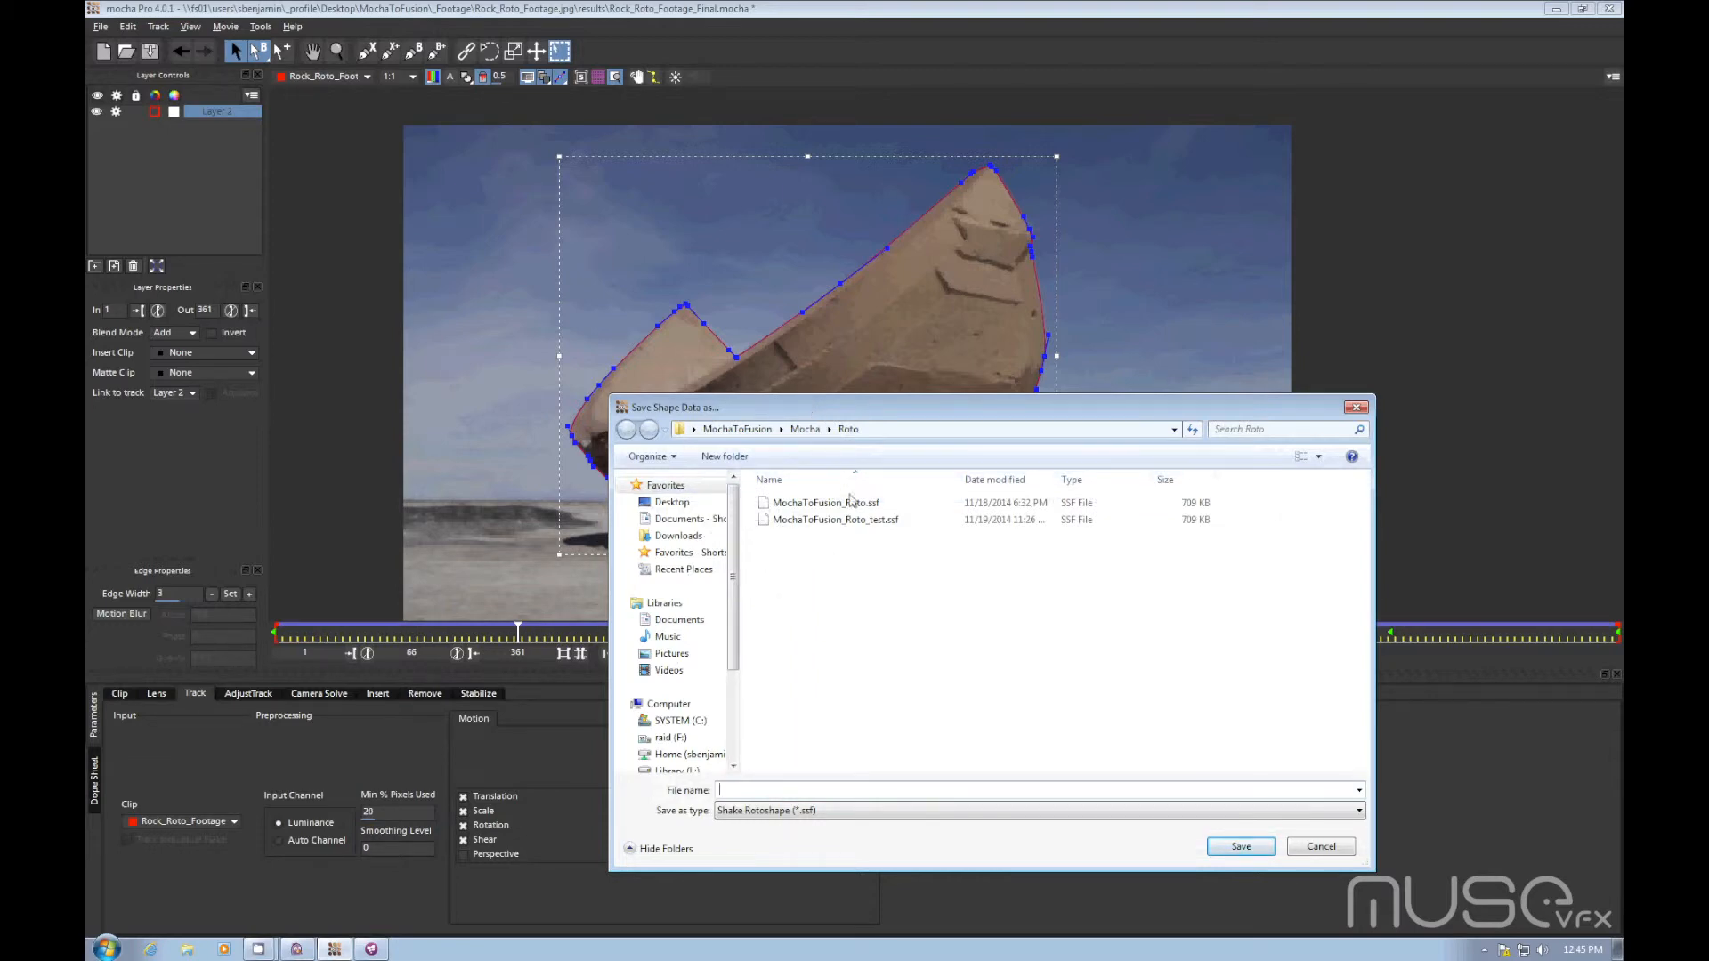
click(862, 520)
click(1240, 847)
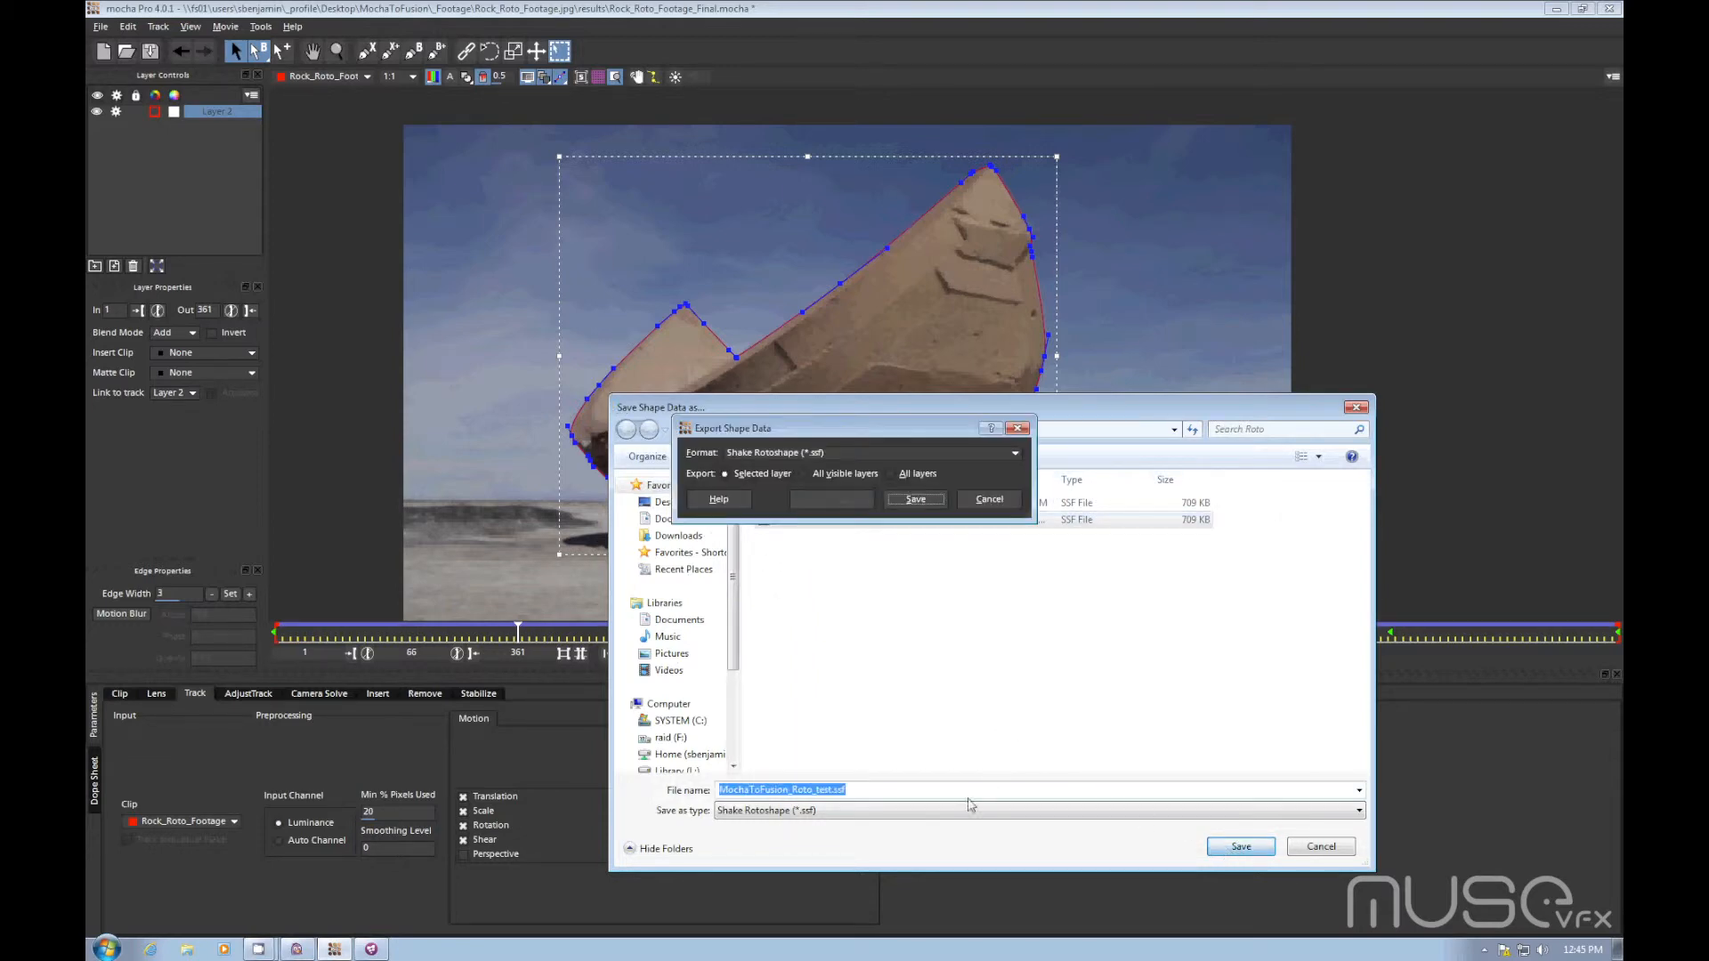
click(917, 500)
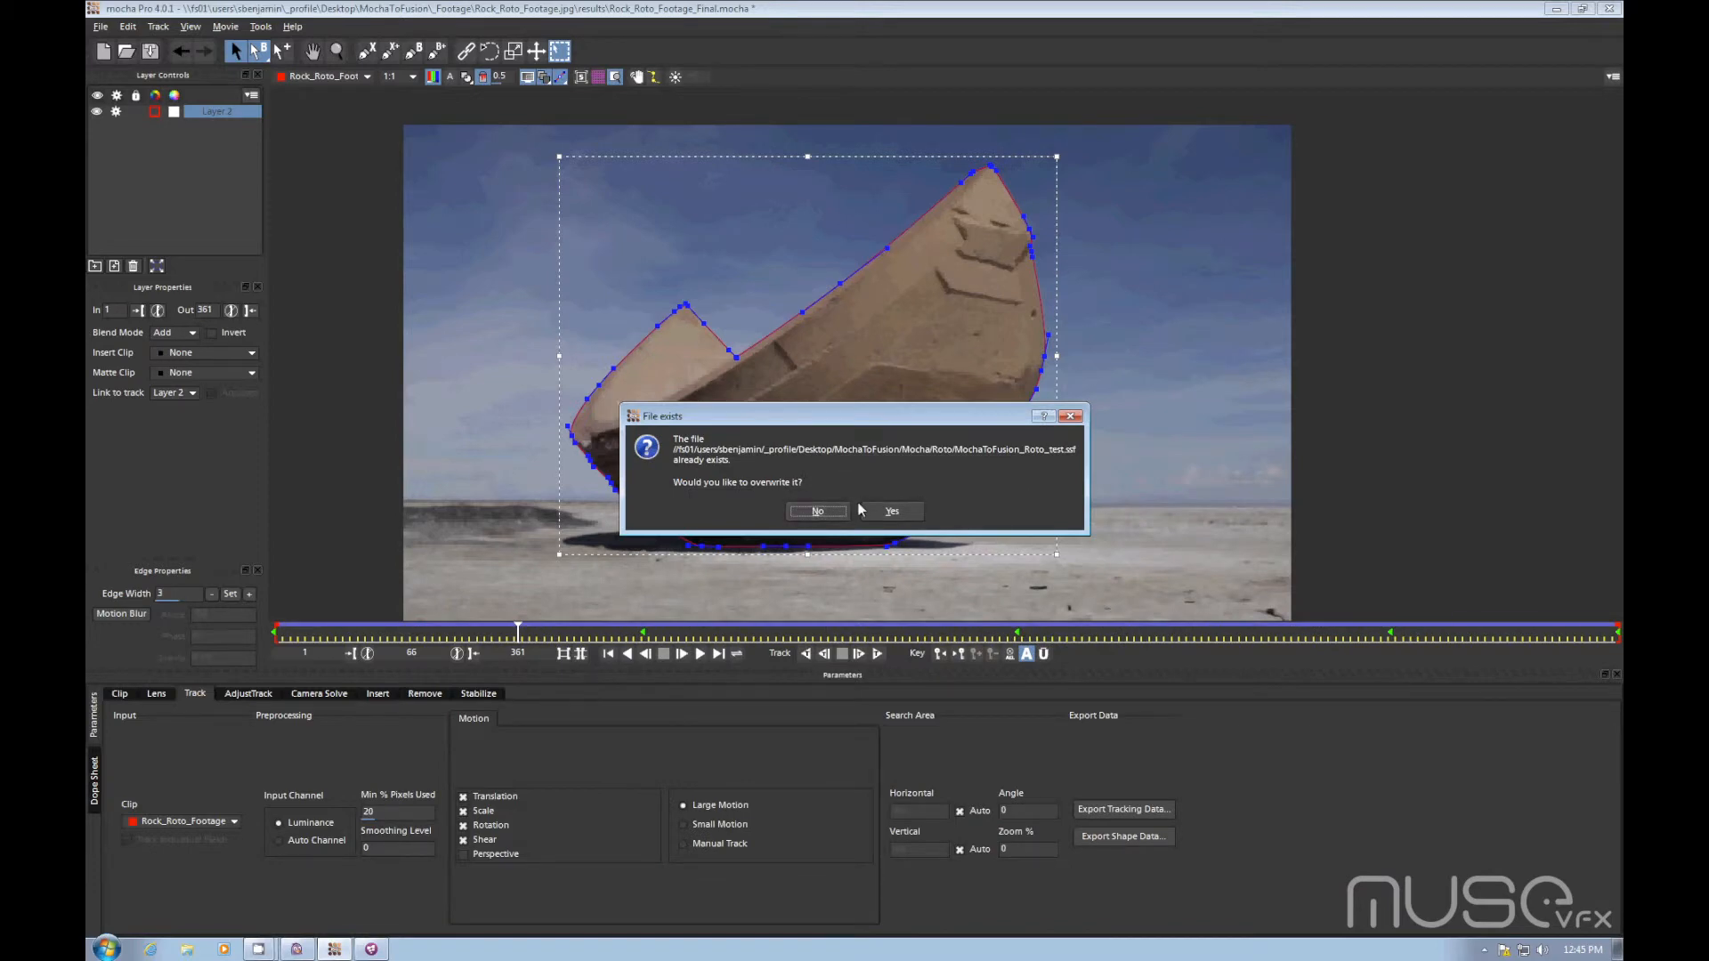
click(888, 510)
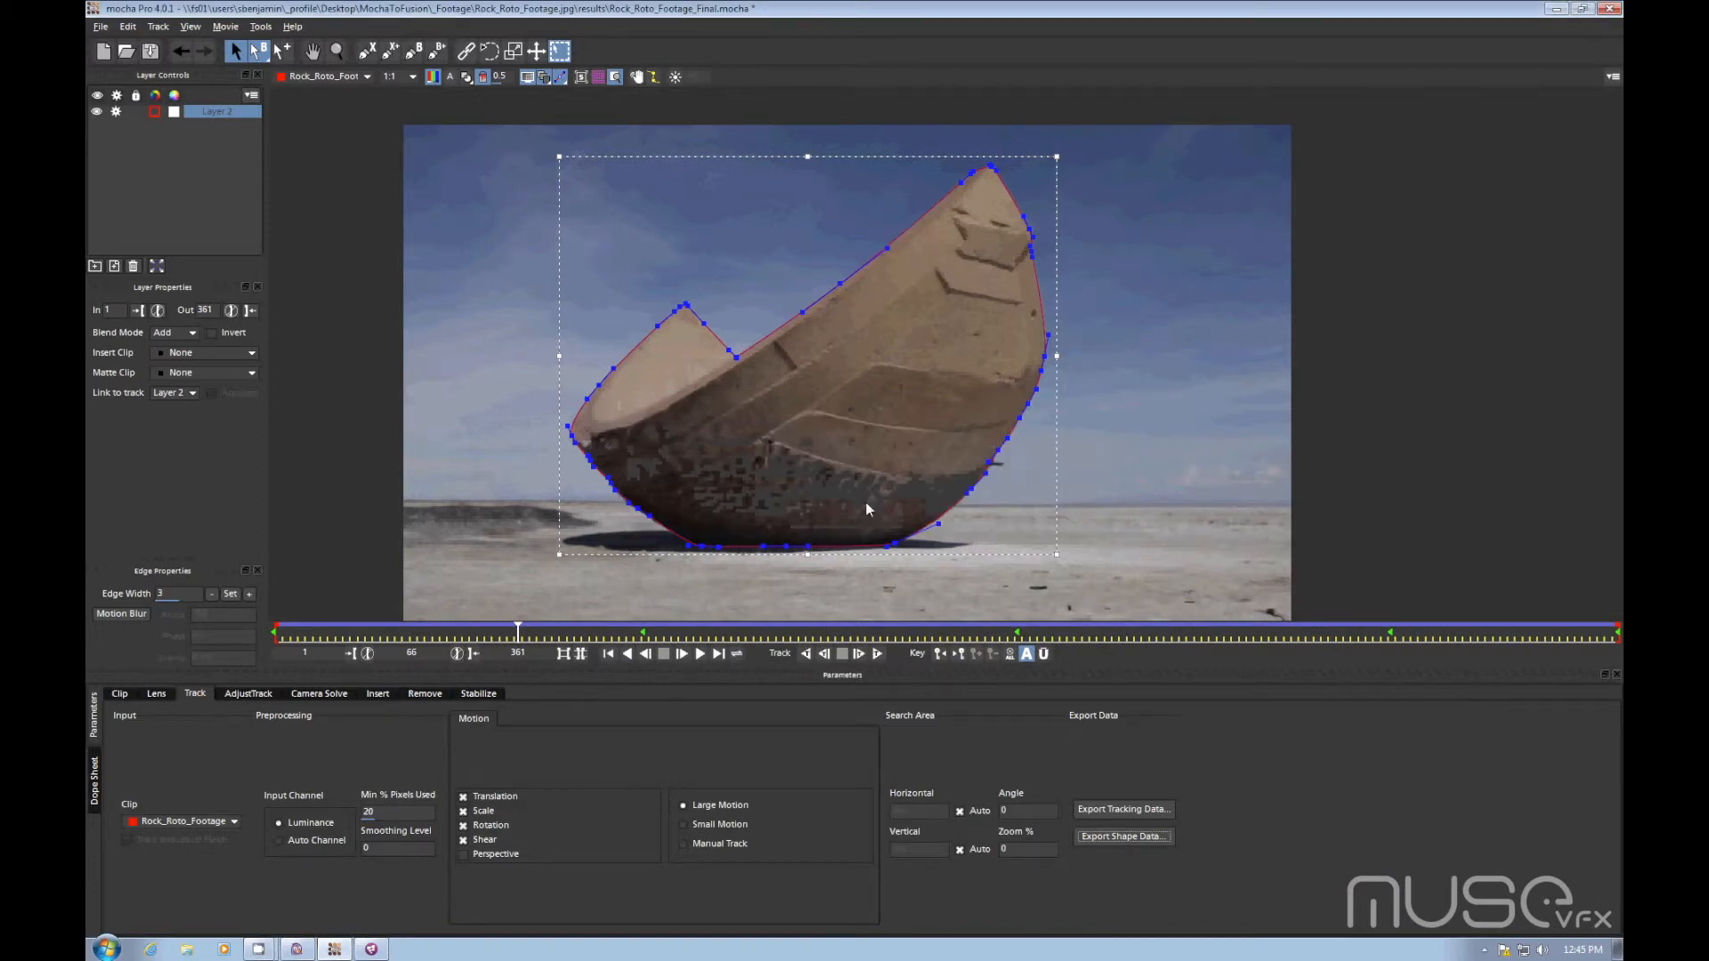
Step: Switch to Fusion and open MochaToFusion_Roto.comp from the MochaToFusion project's Fusion Roto folder
click(371, 951)
click(116, 24)
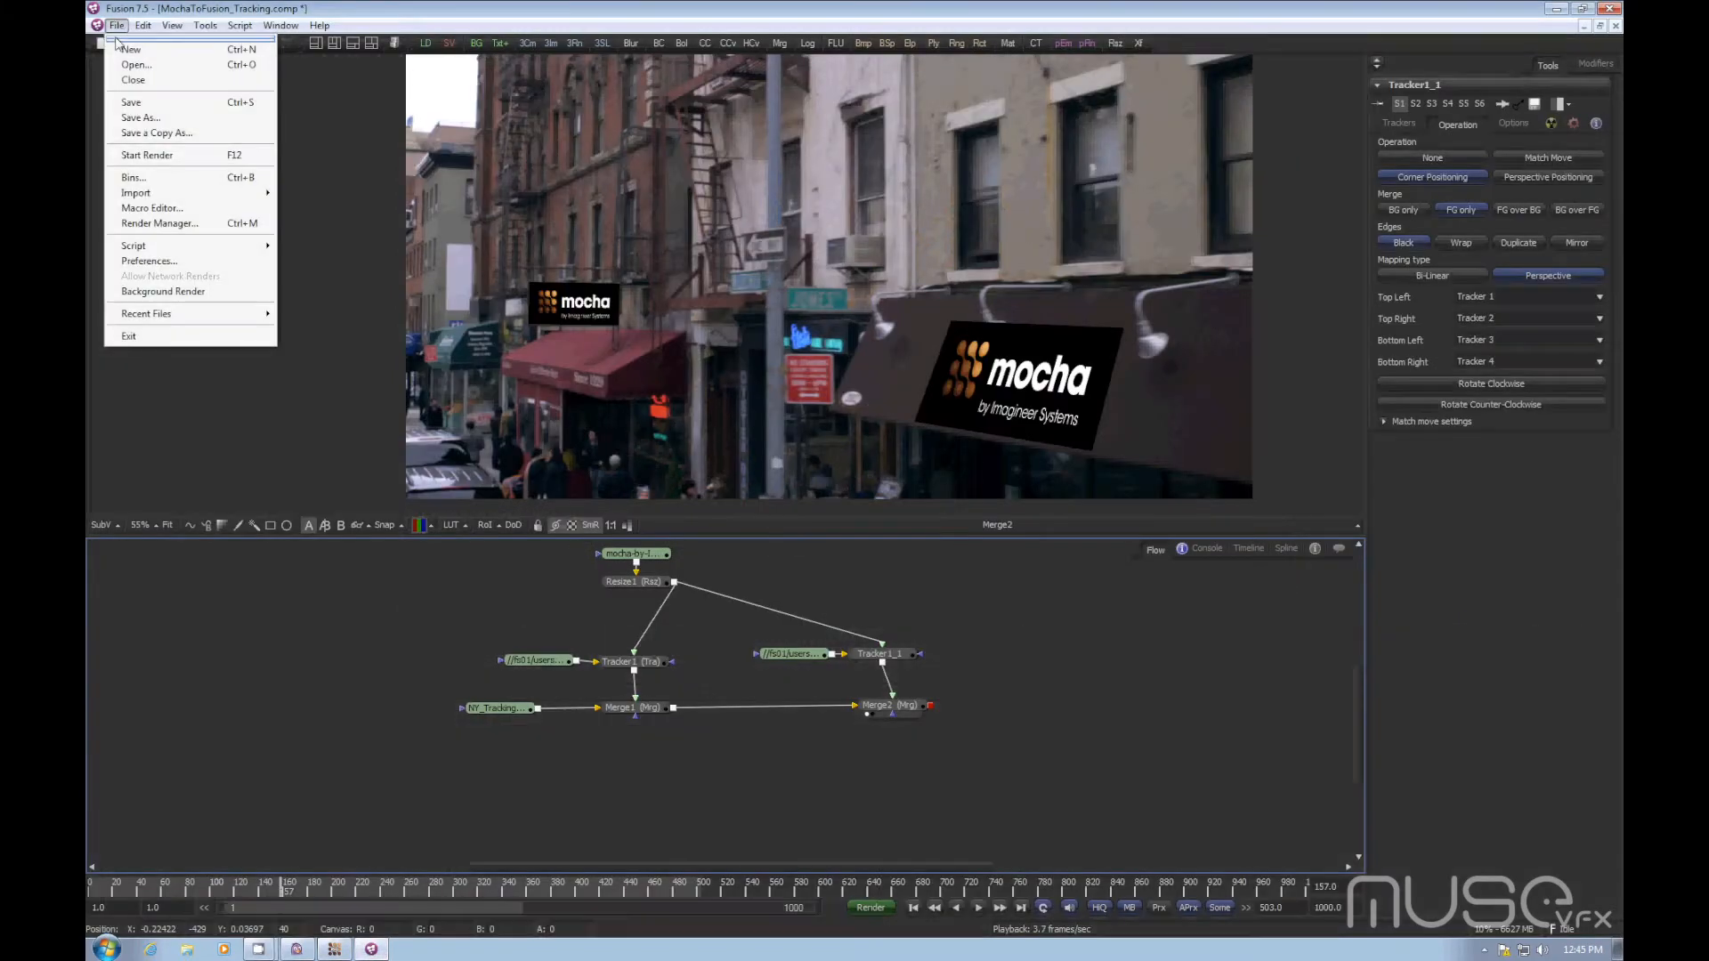
click(124, 66)
click(771, 226)
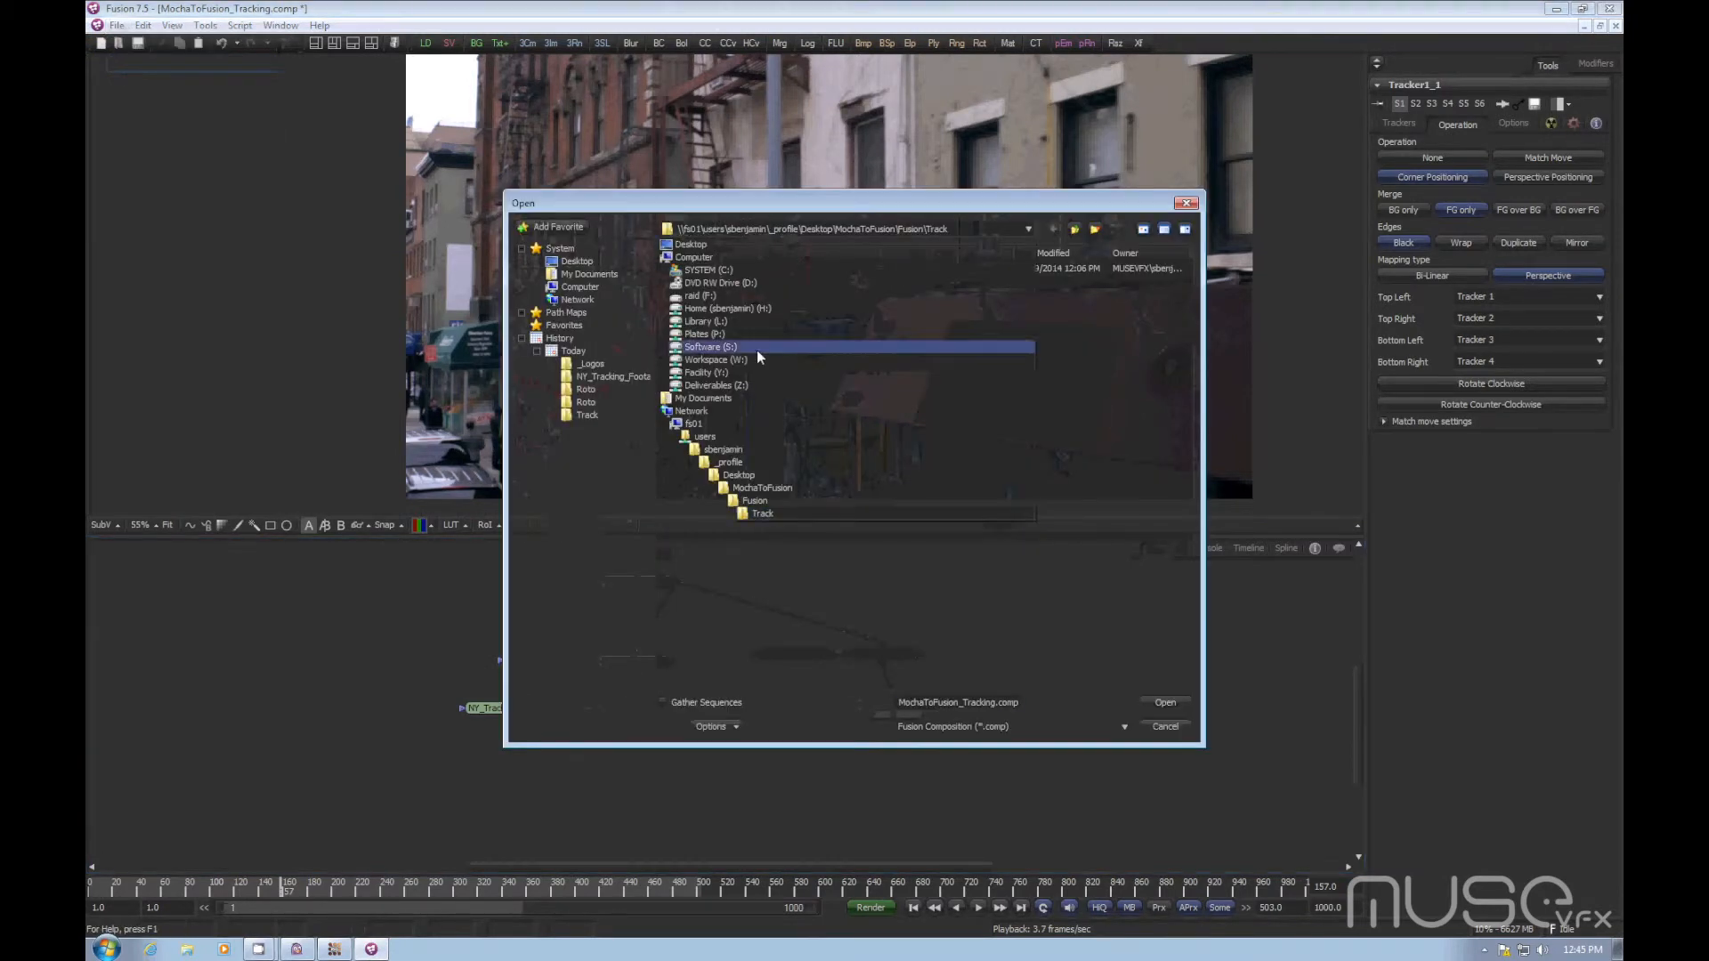
click(765, 487)
double_click(674, 269)
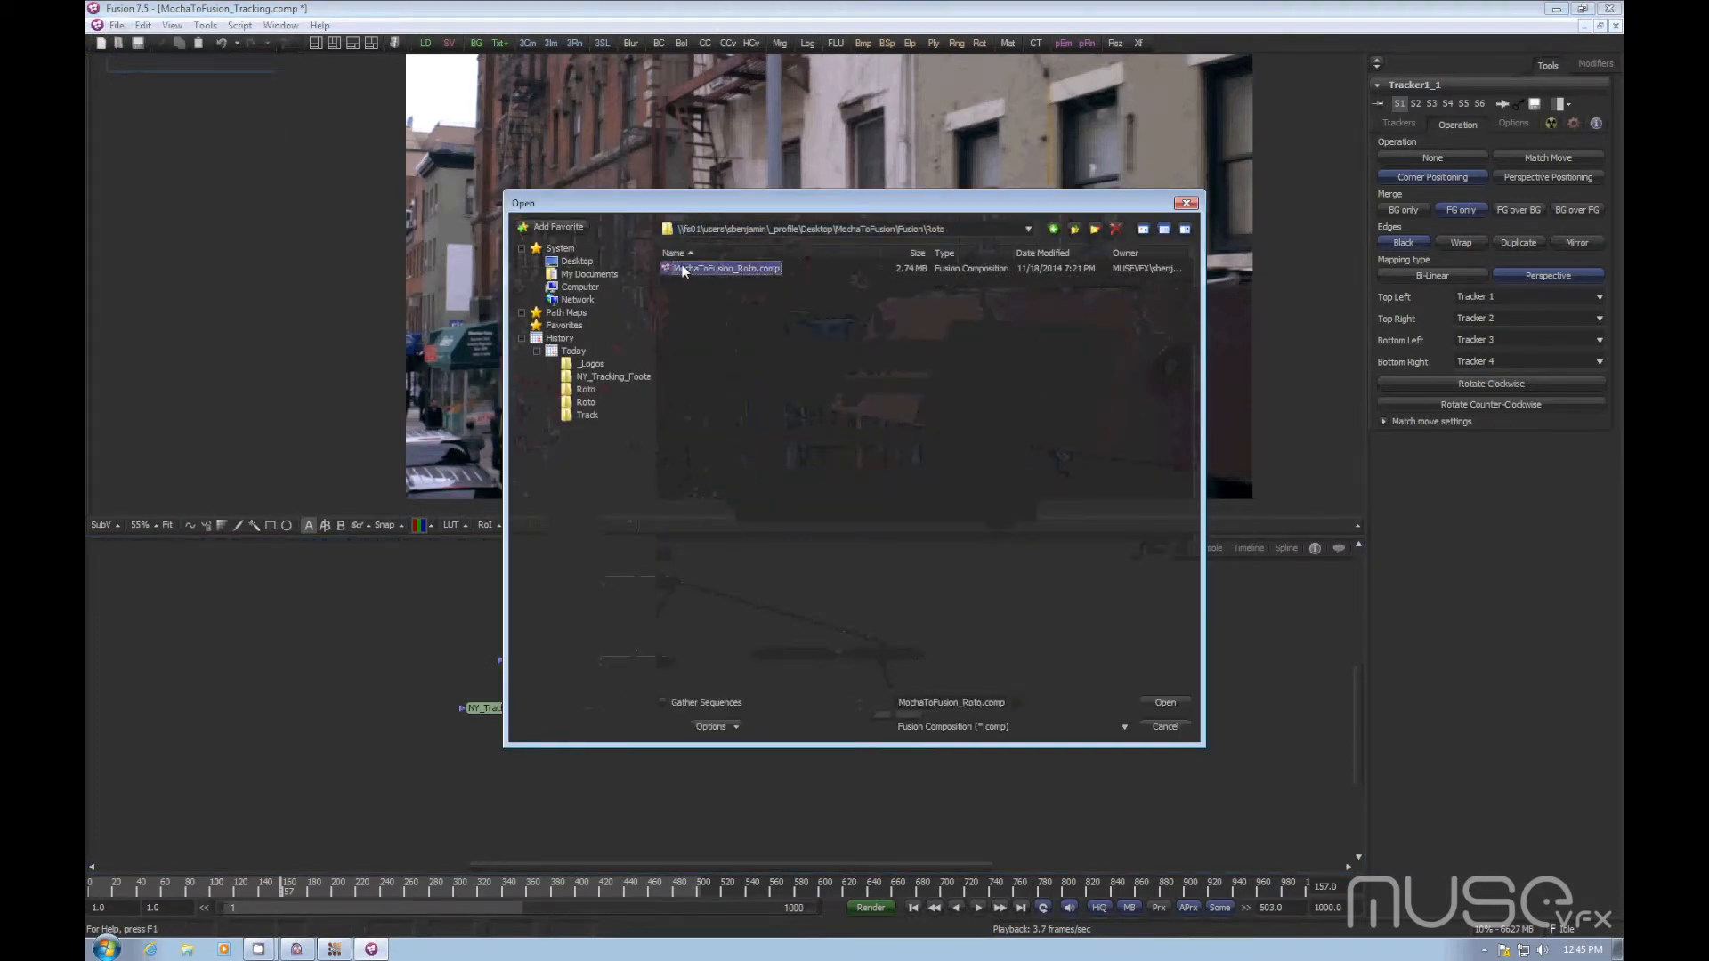
double_click(705, 268)
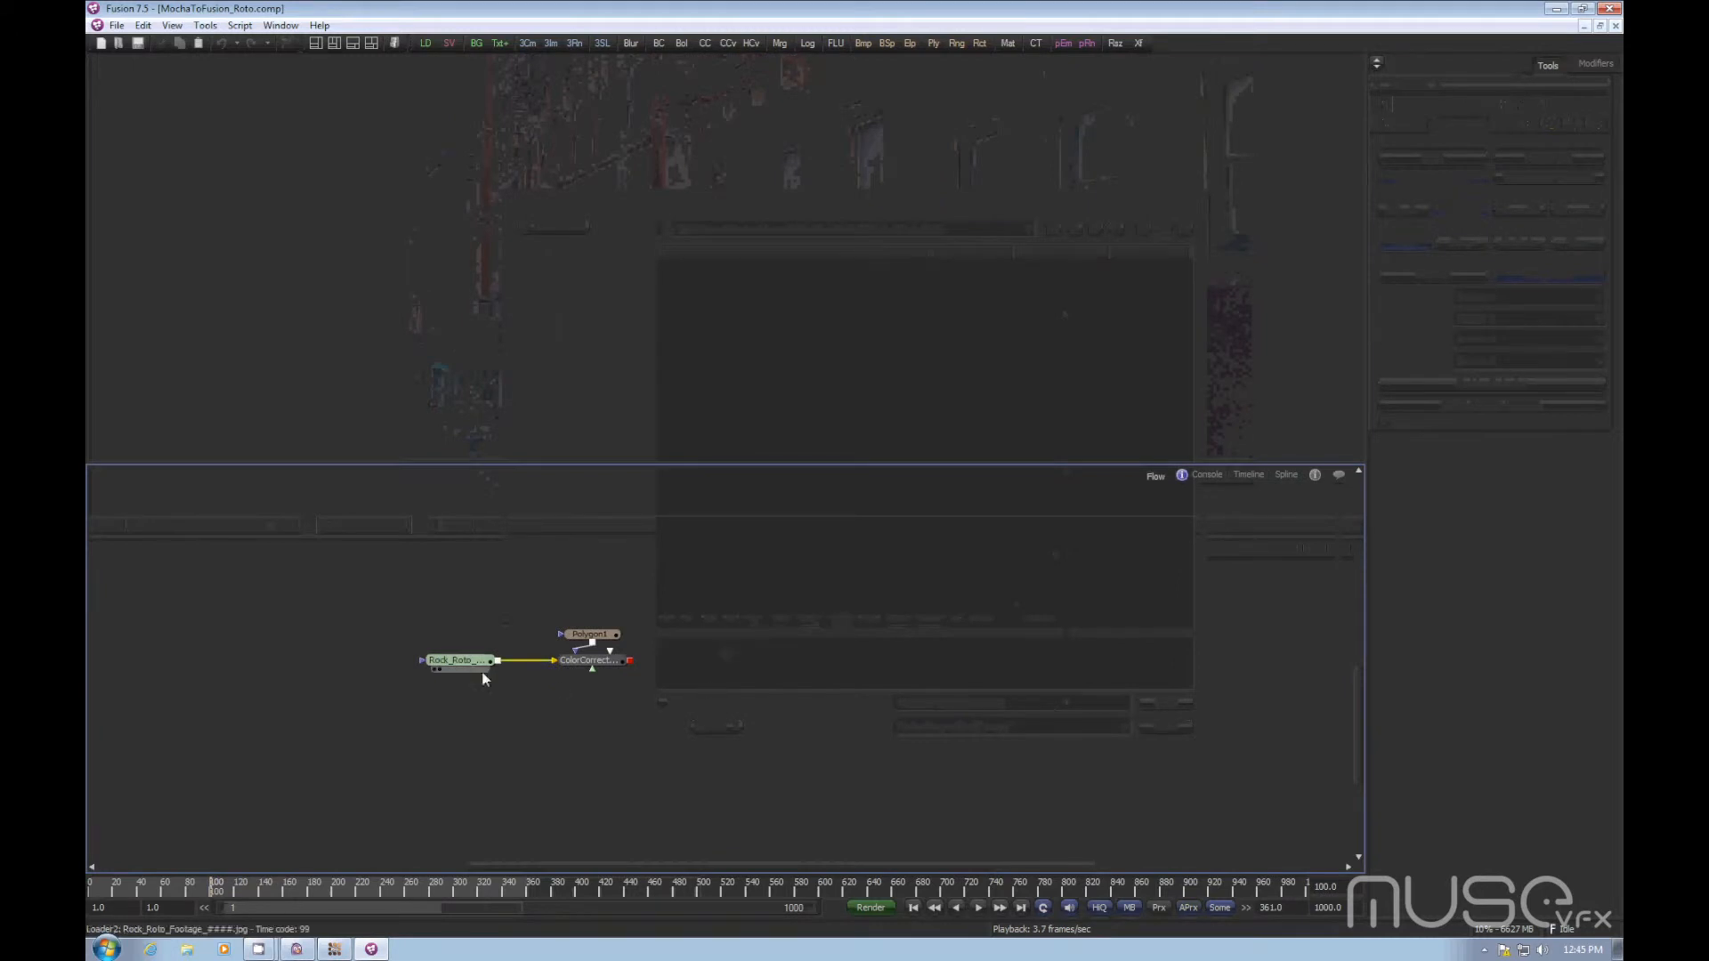
Step: Display the rock footage loader in the viewer and delete the existing Polygon1 mask attached to the color corrector
drag(474, 676, 714, 425)
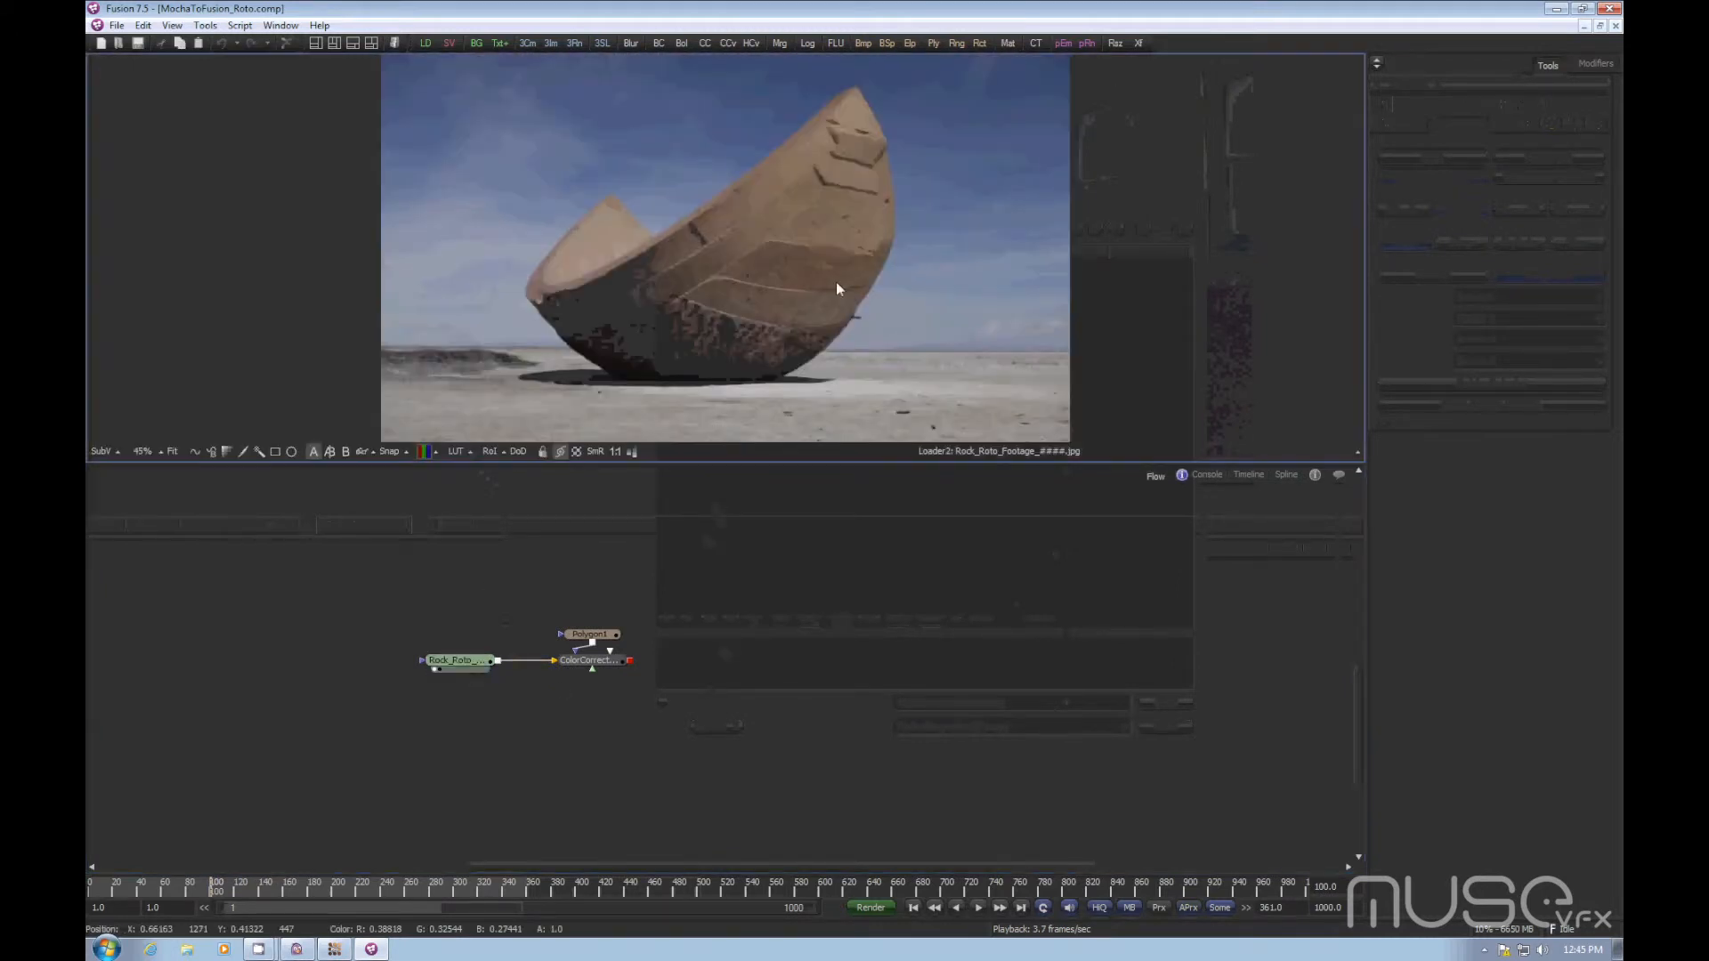
click(600, 664)
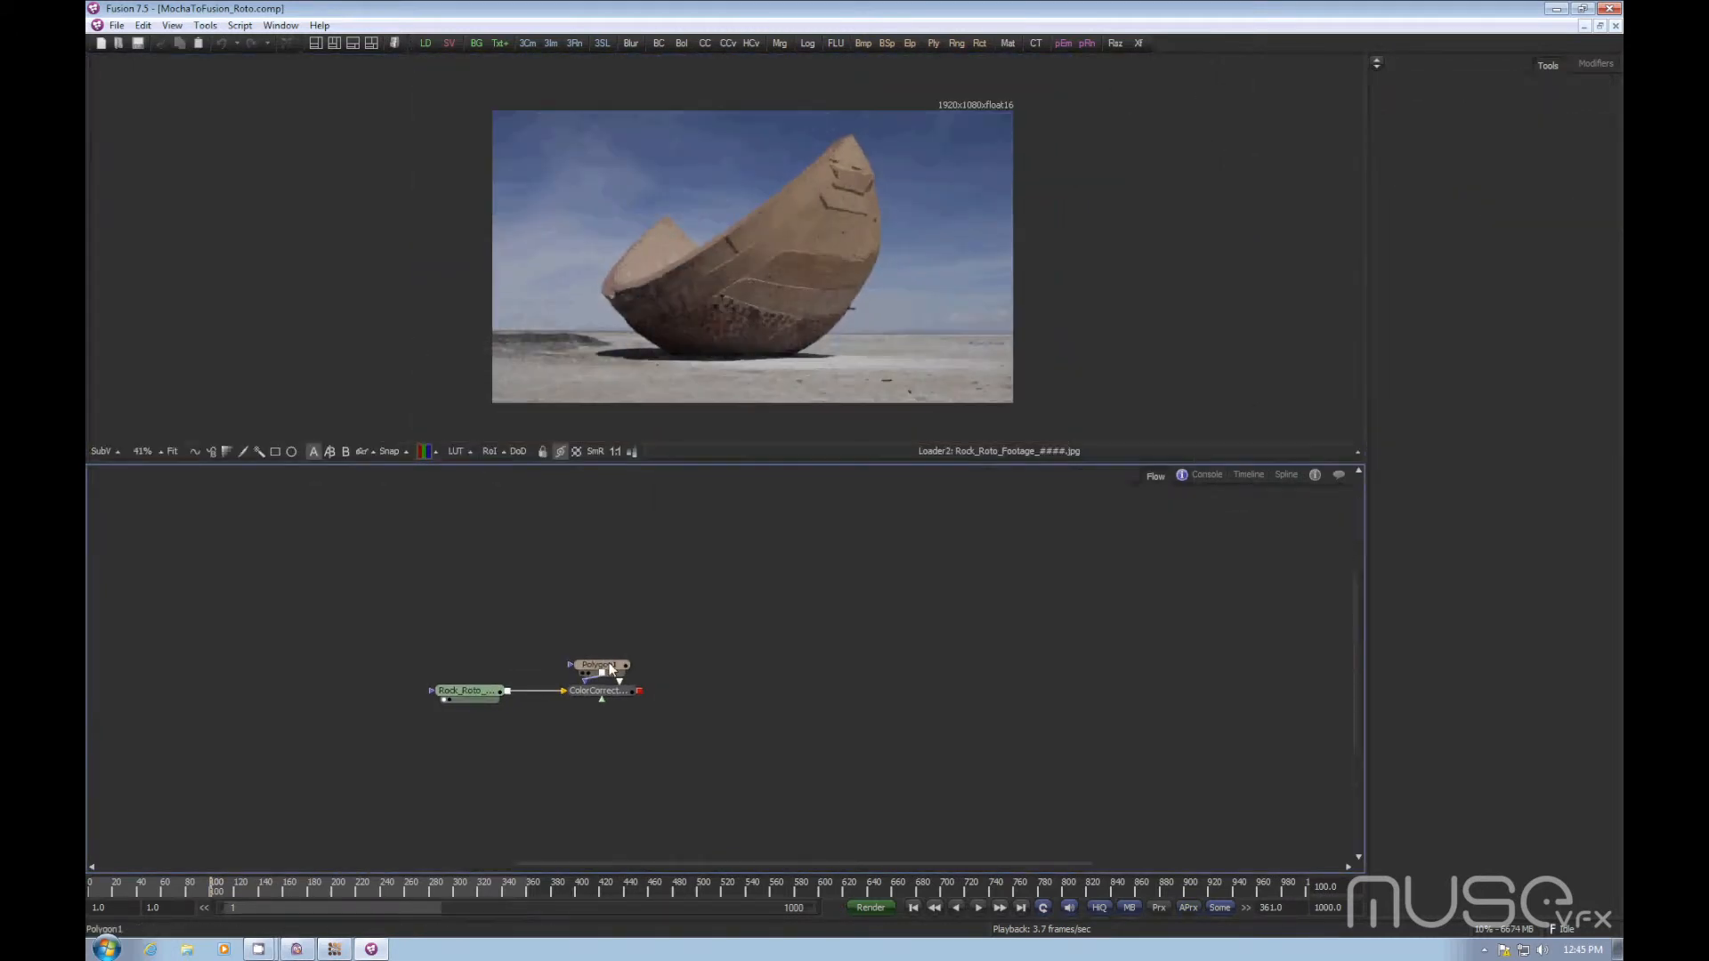
drag(658, 645, 595, 675)
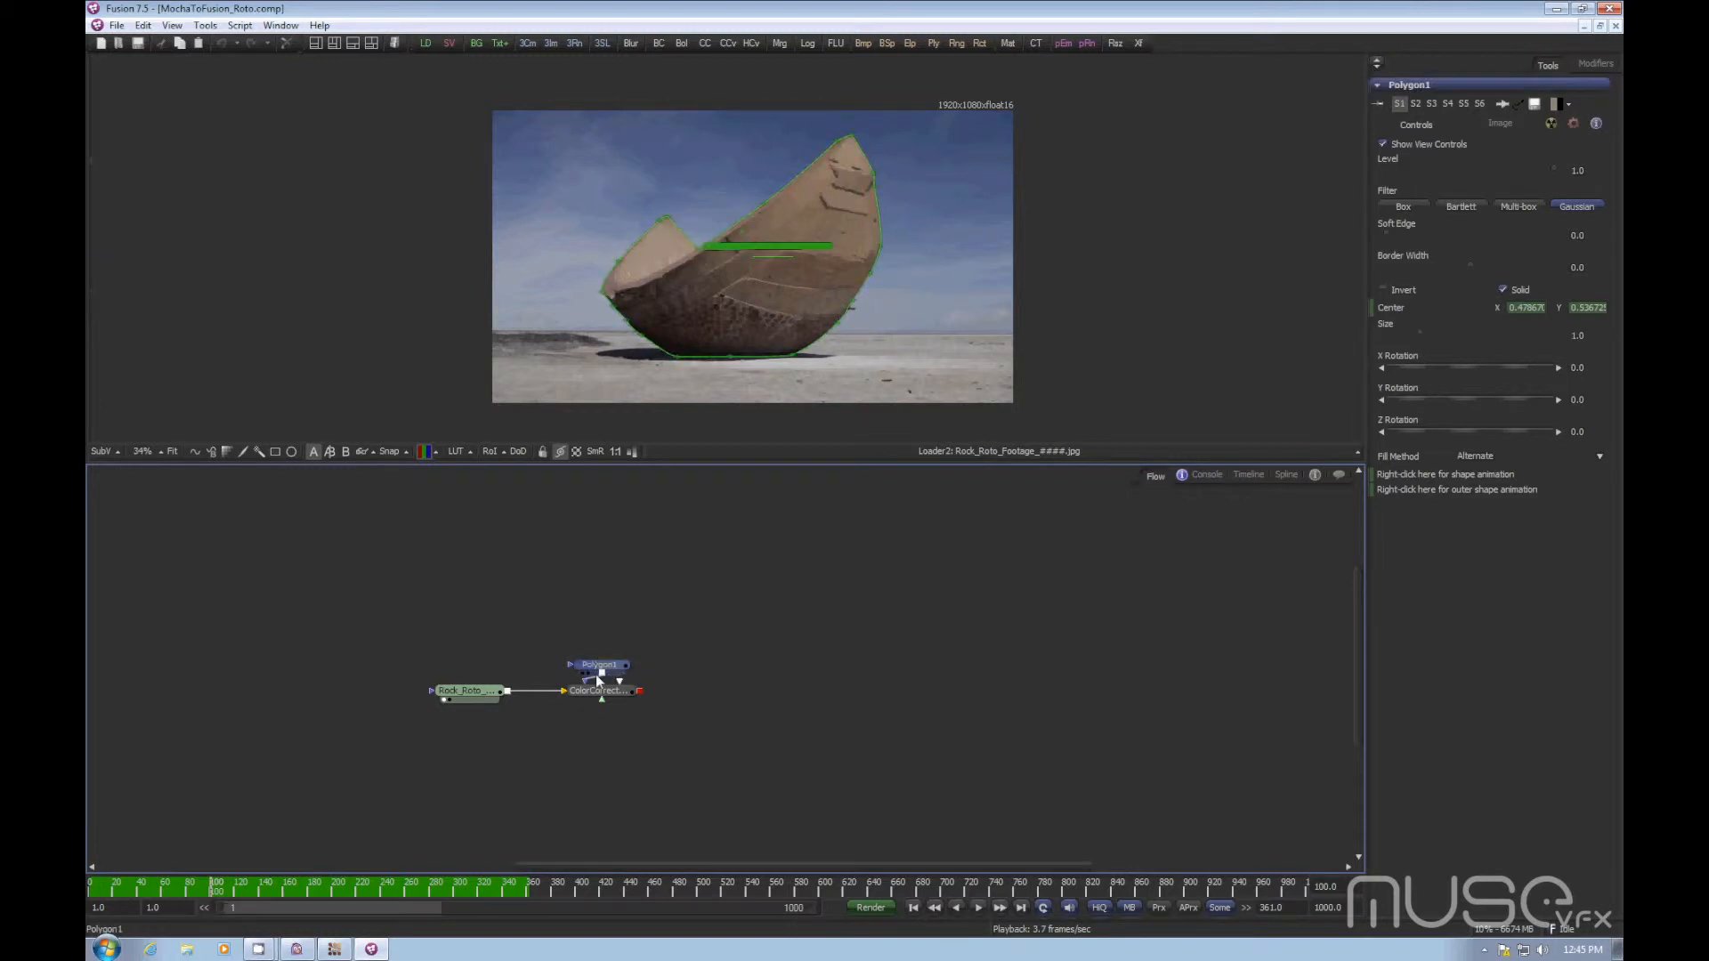
key(Delete)
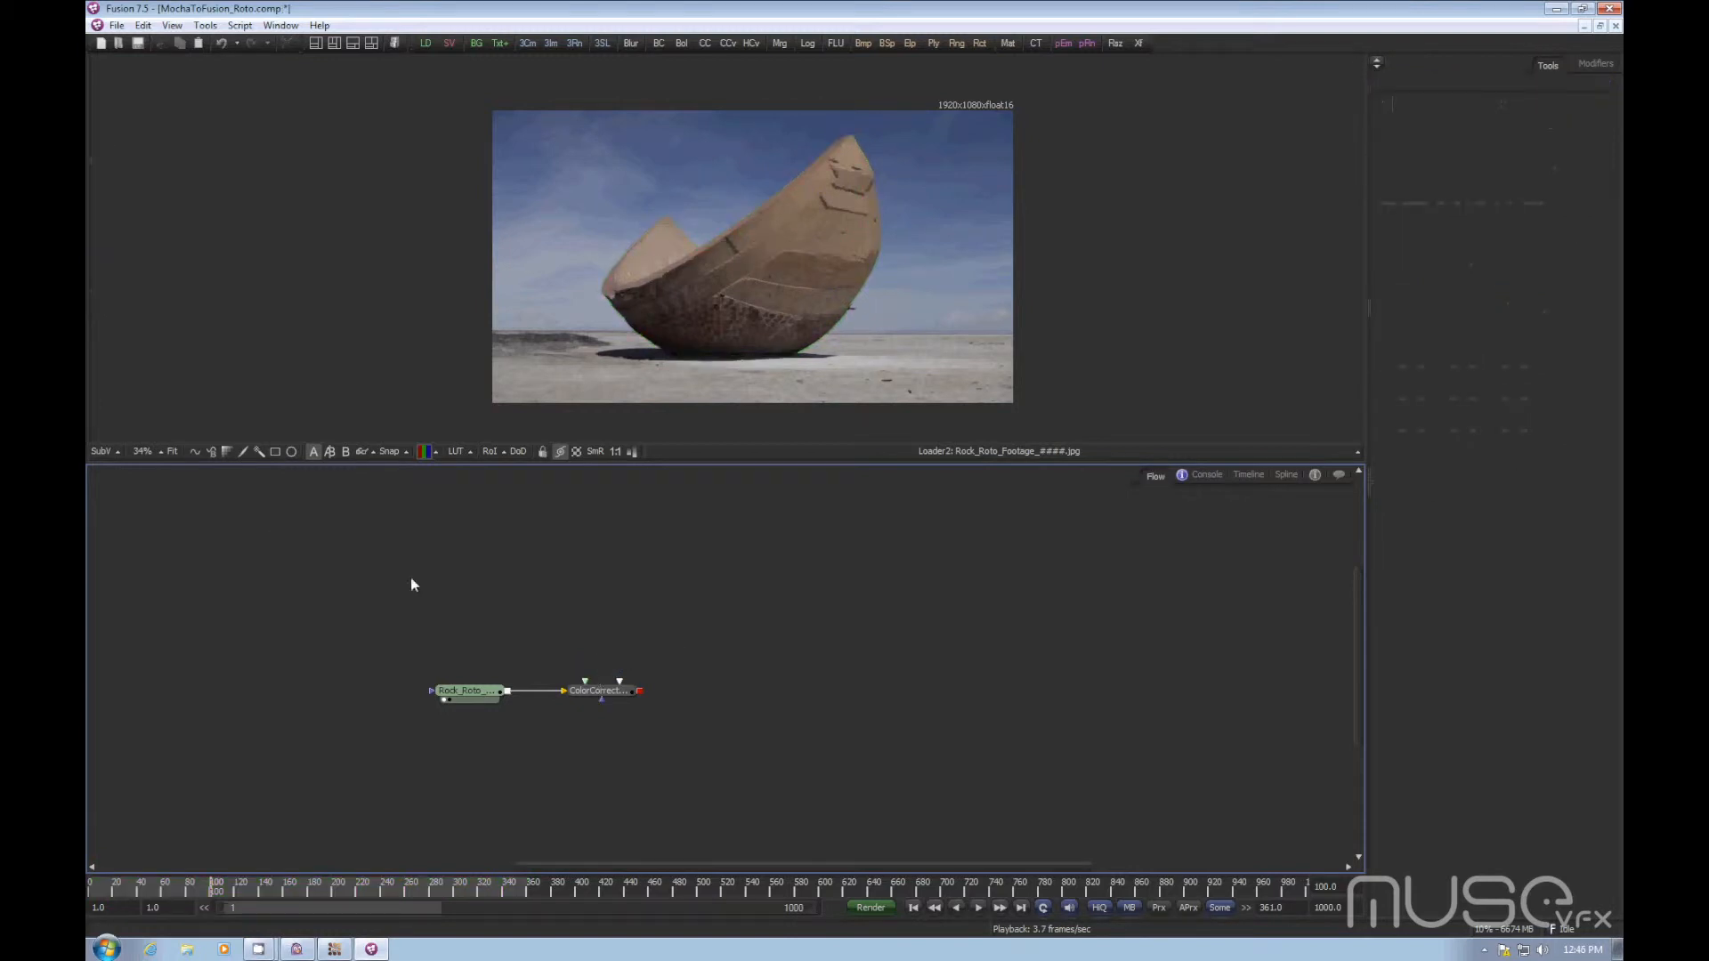
Step: Add a polygon mask and import the SSF shapes from MochaToFusion_Roto_test.ssf in the project's Mocha Roto folder
click(192, 451)
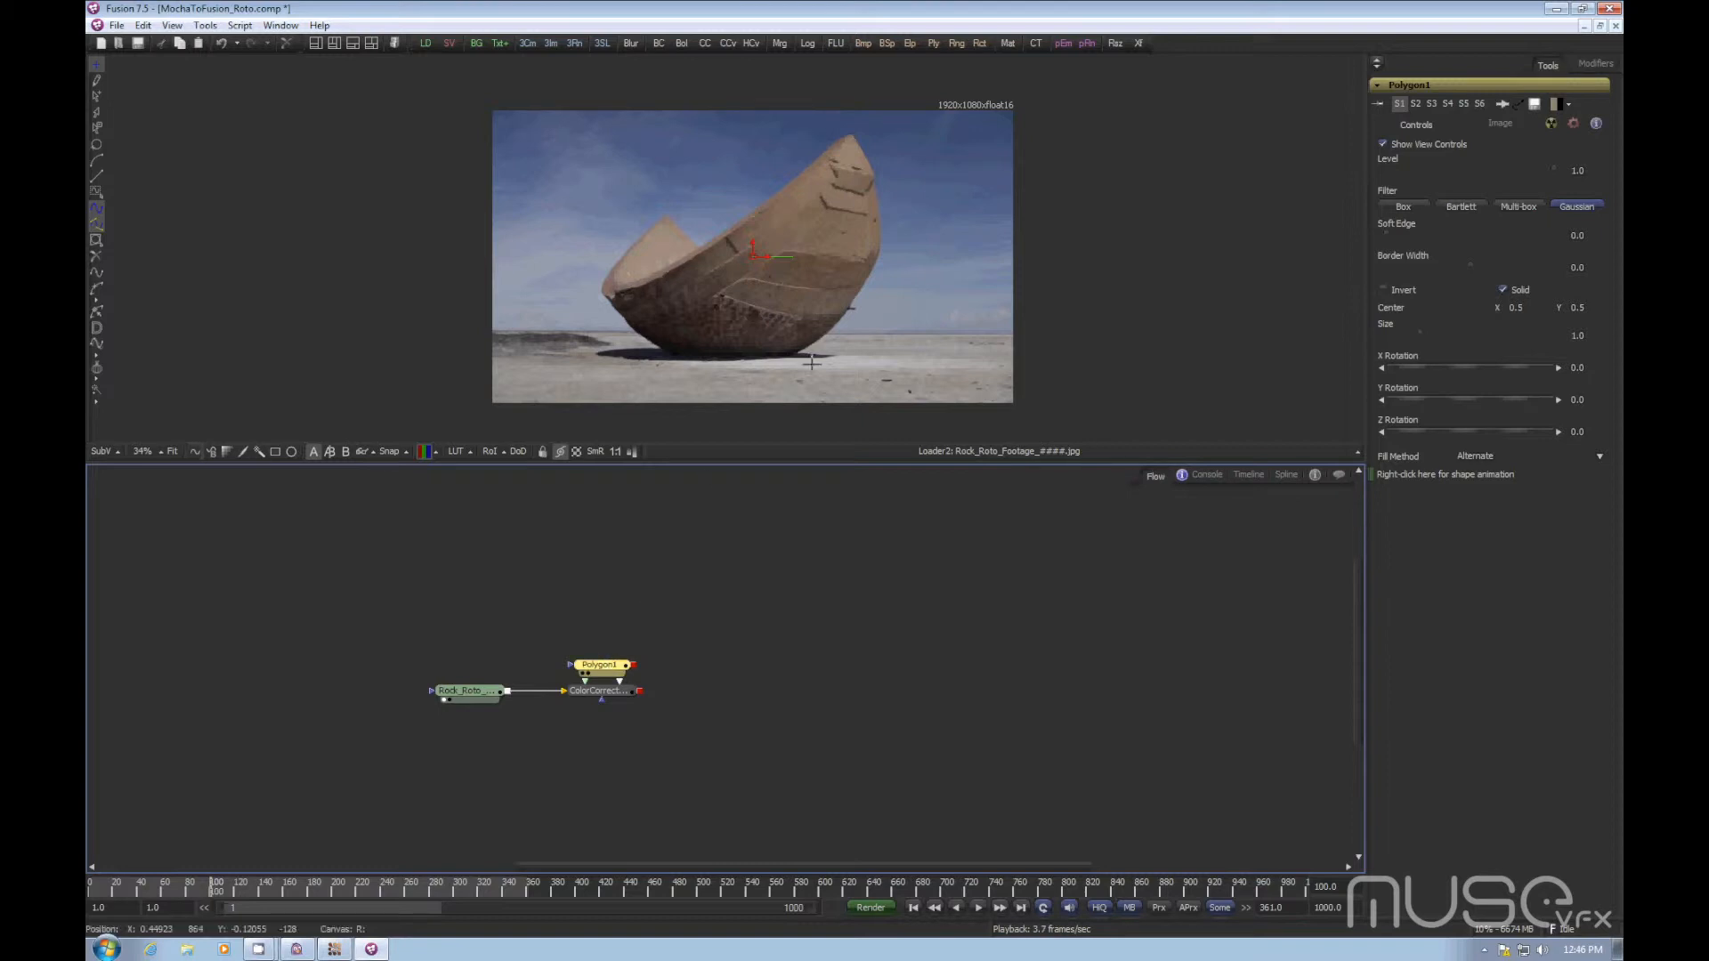
right_click(844, 371)
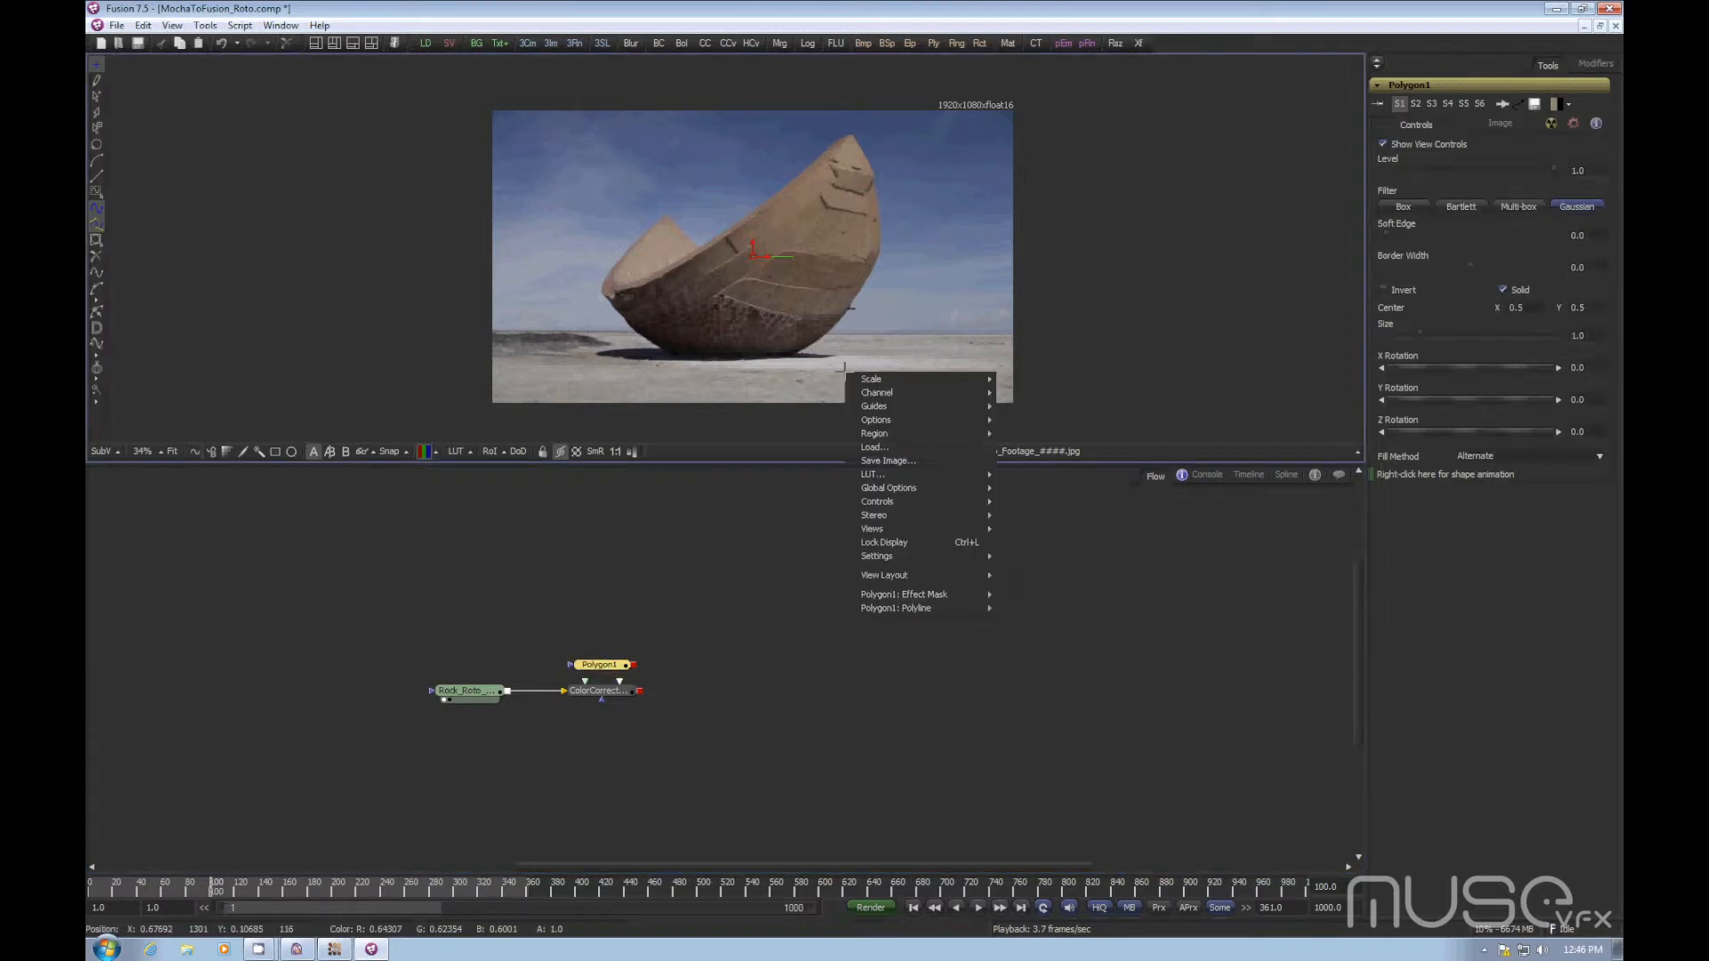
mouse_move(904, 612)
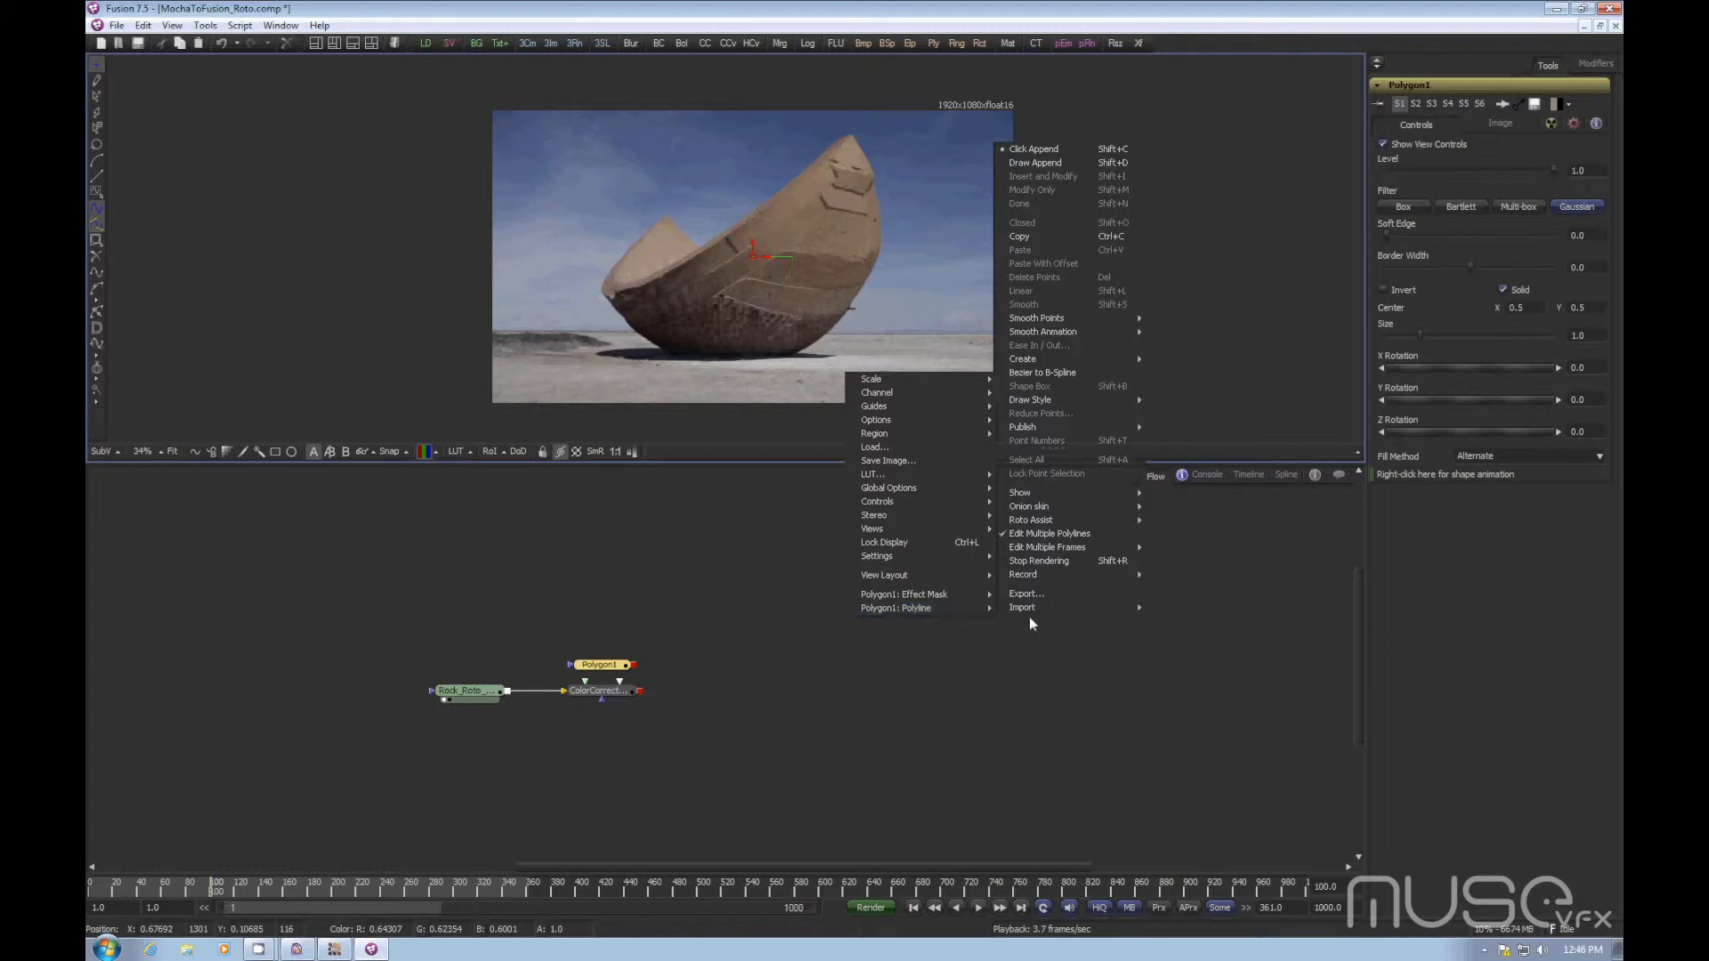
mouse_move(1035, 612)
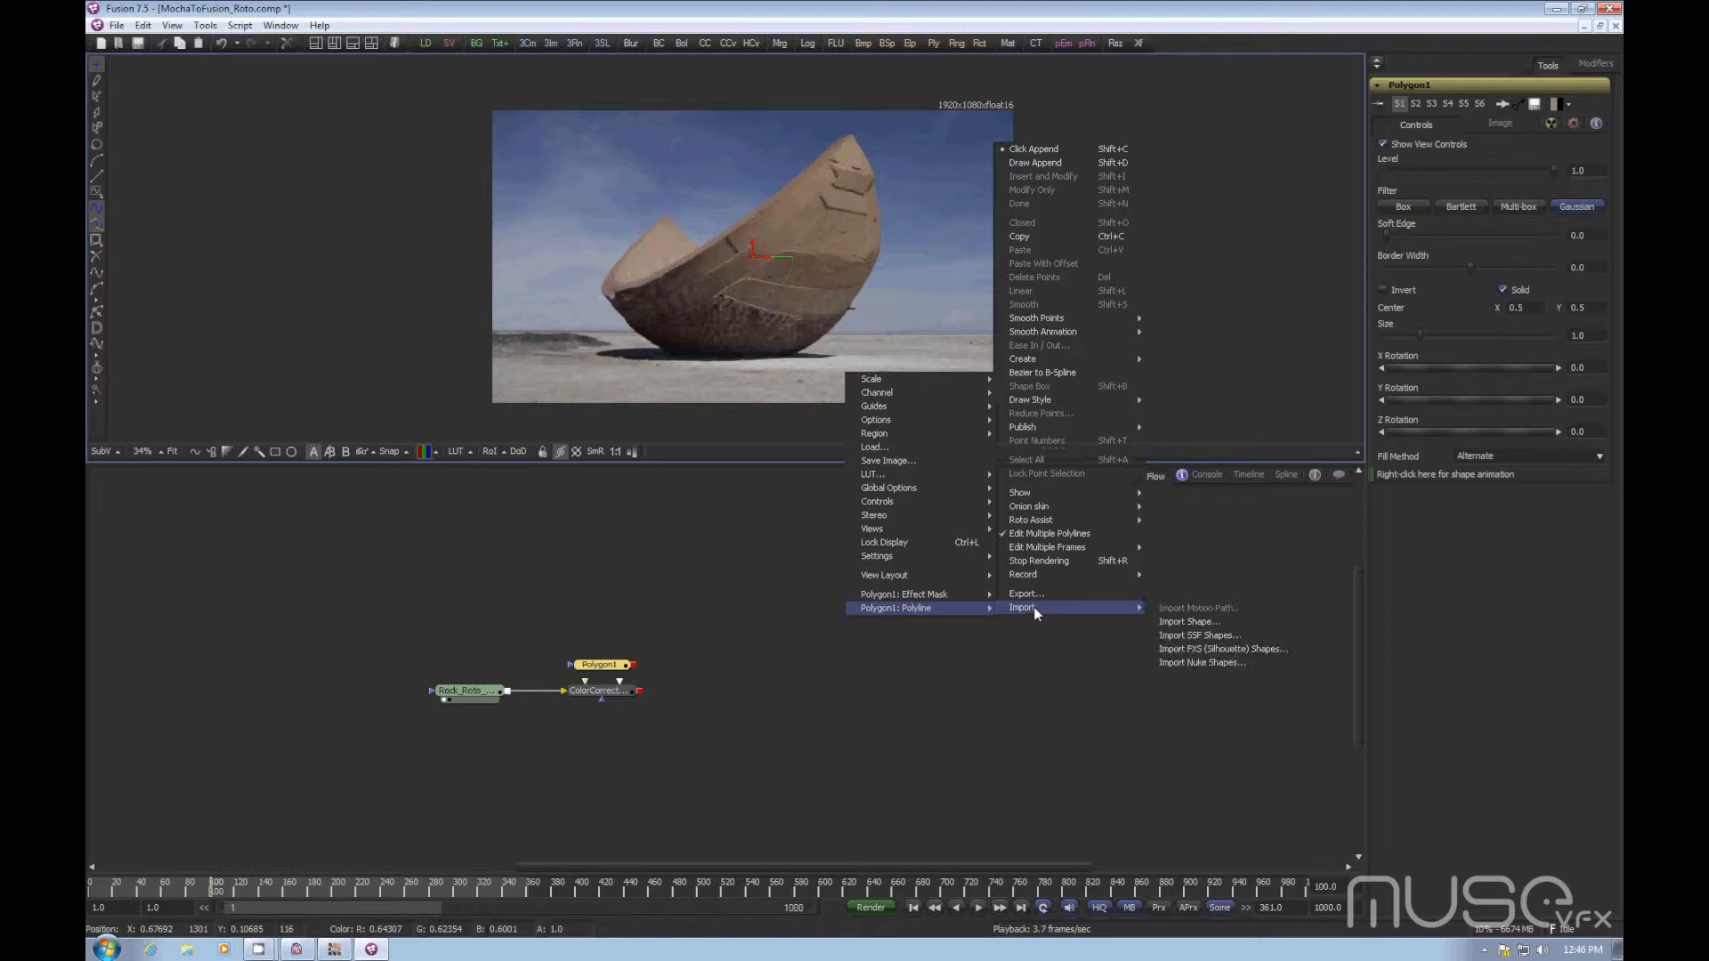
click(1196, 635)
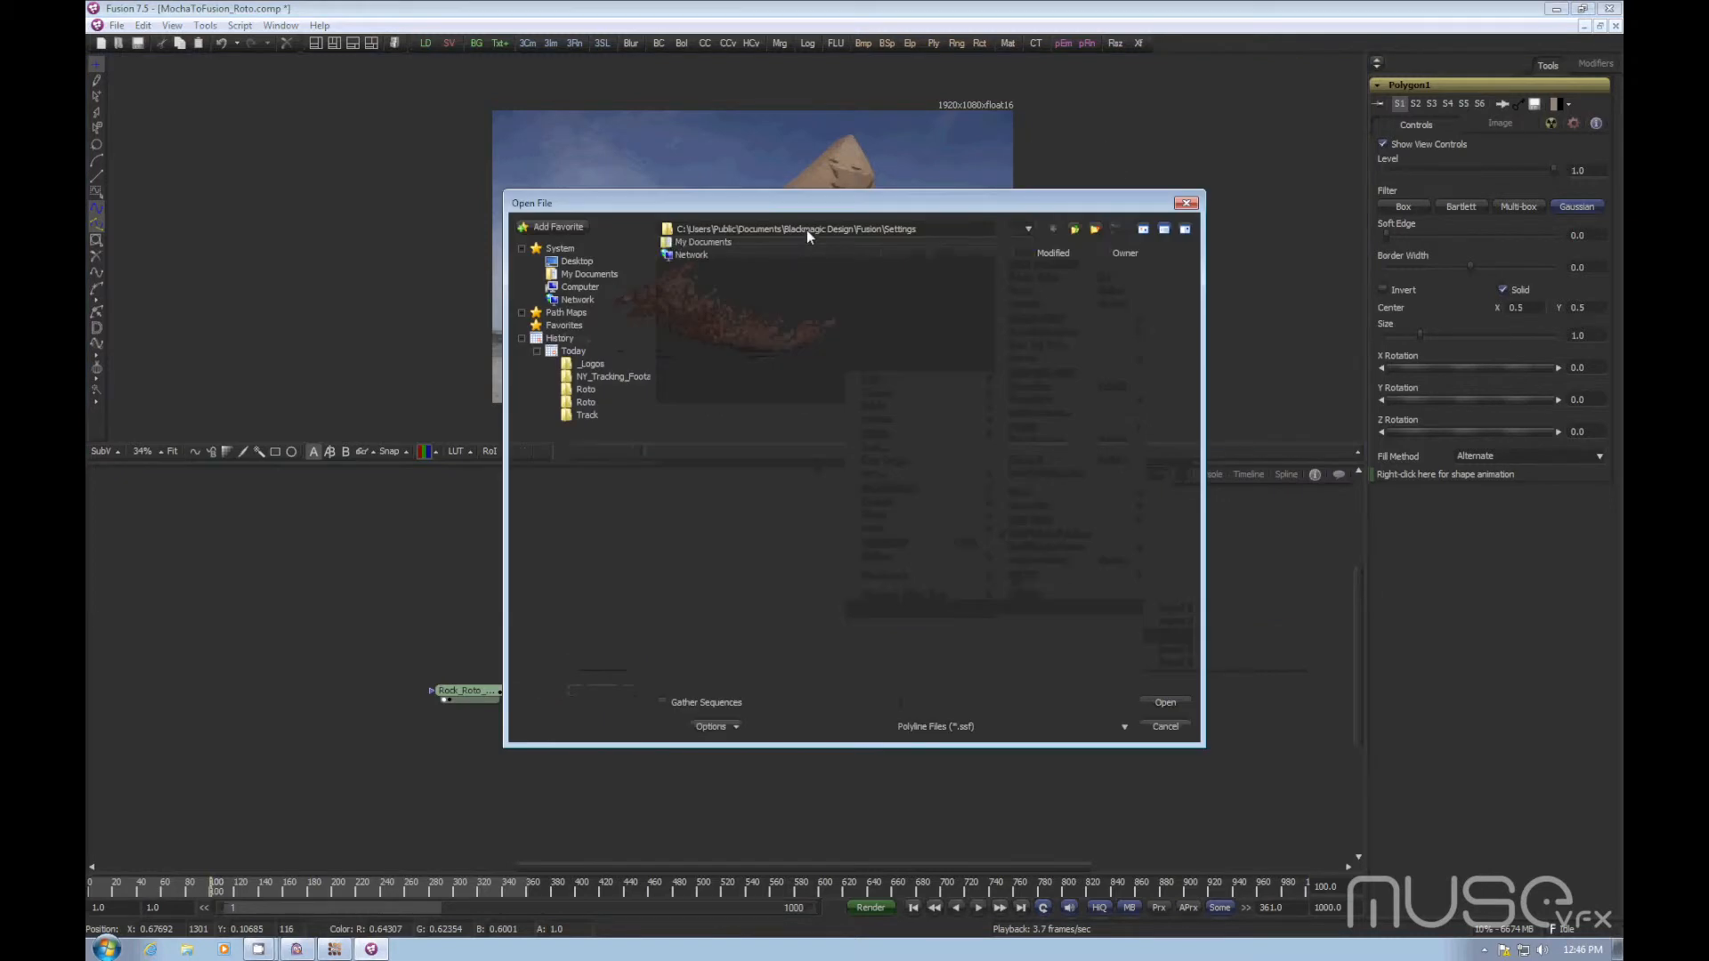
click(746, 255)
click(708, 293)
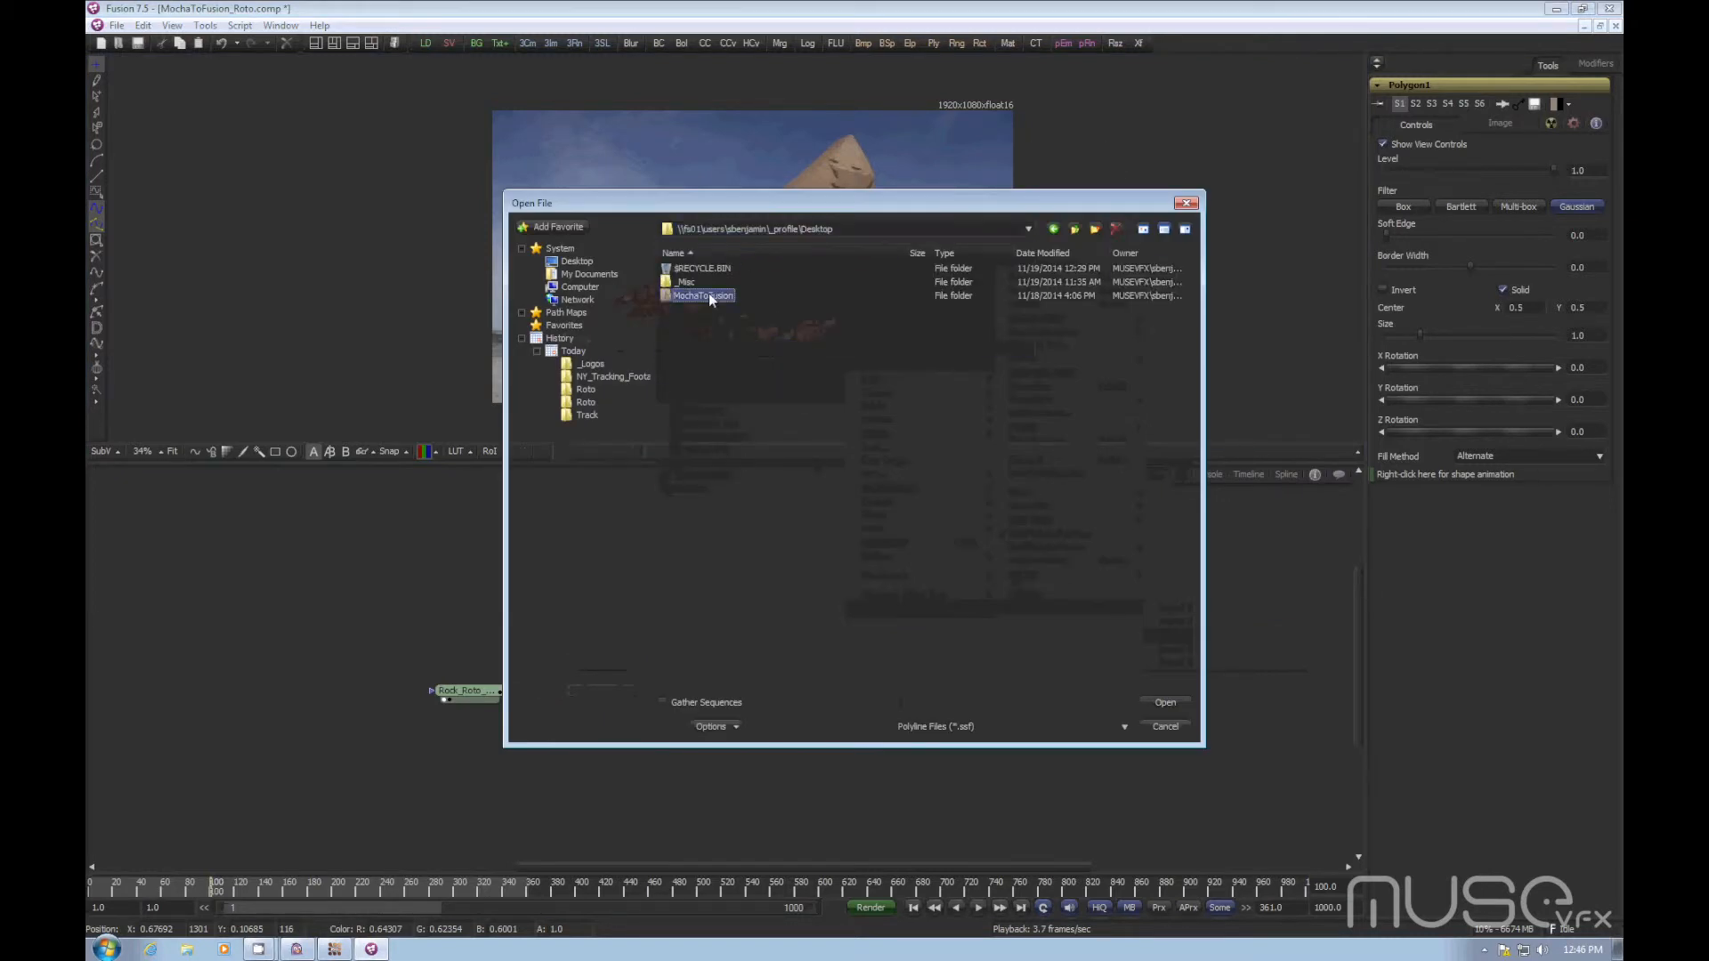
double_click(709, 296)
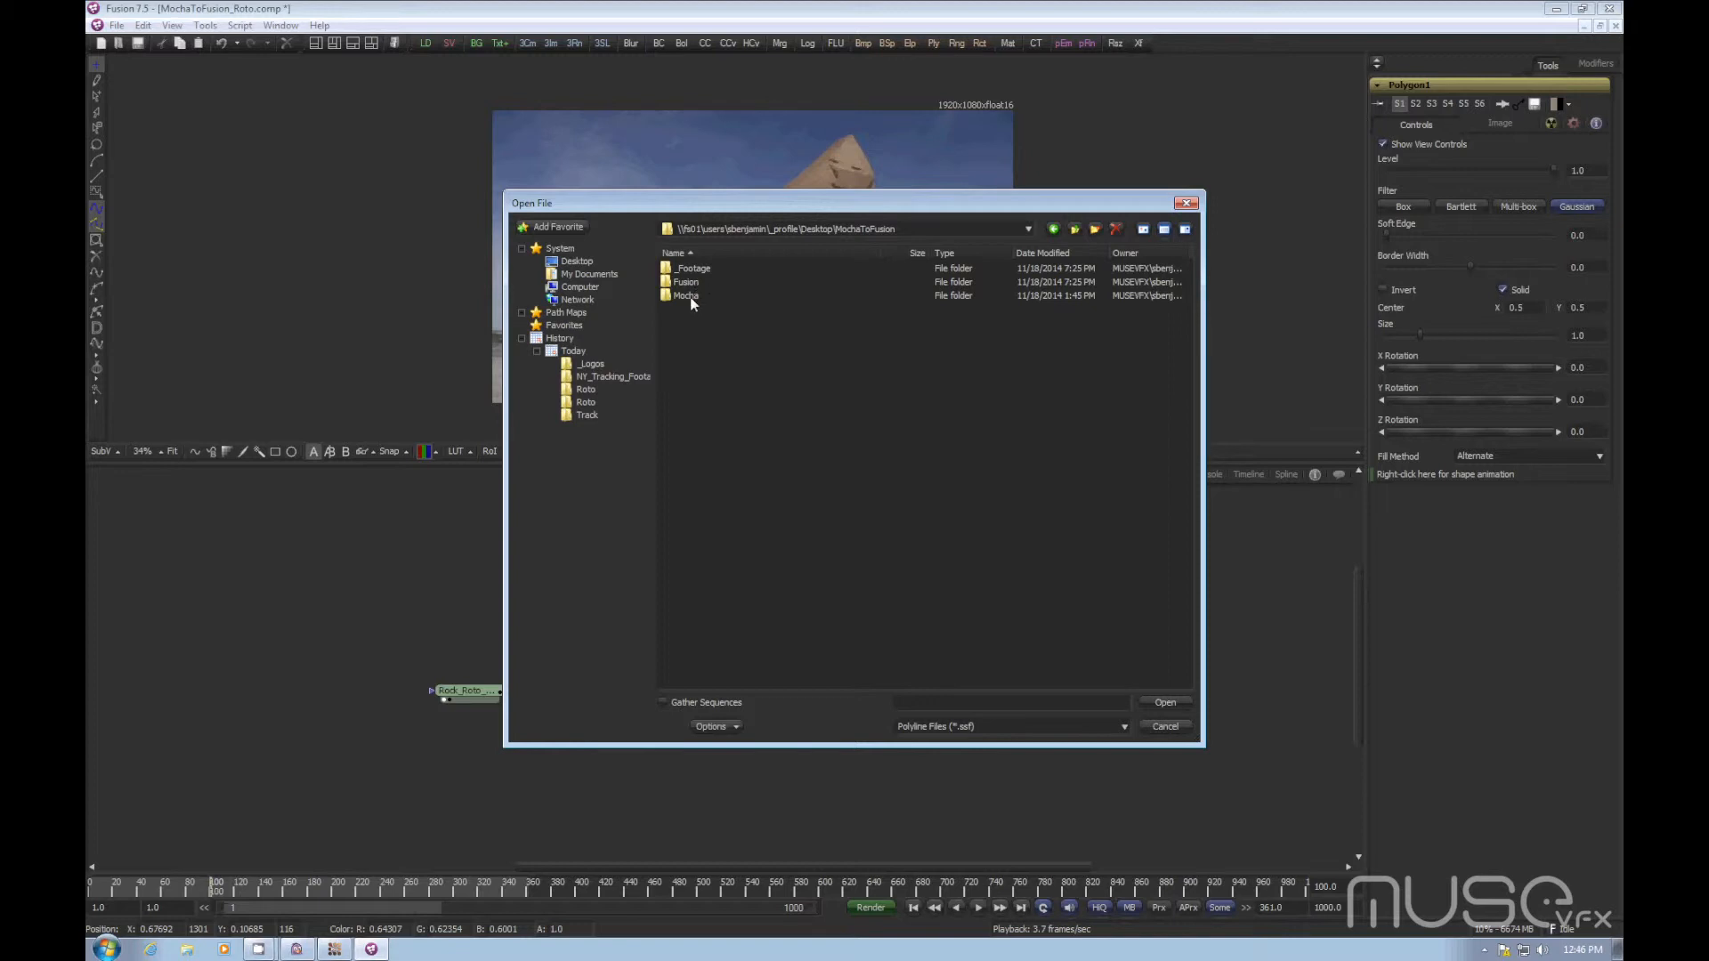
double_click(690, 297)
double_click(685, 297)
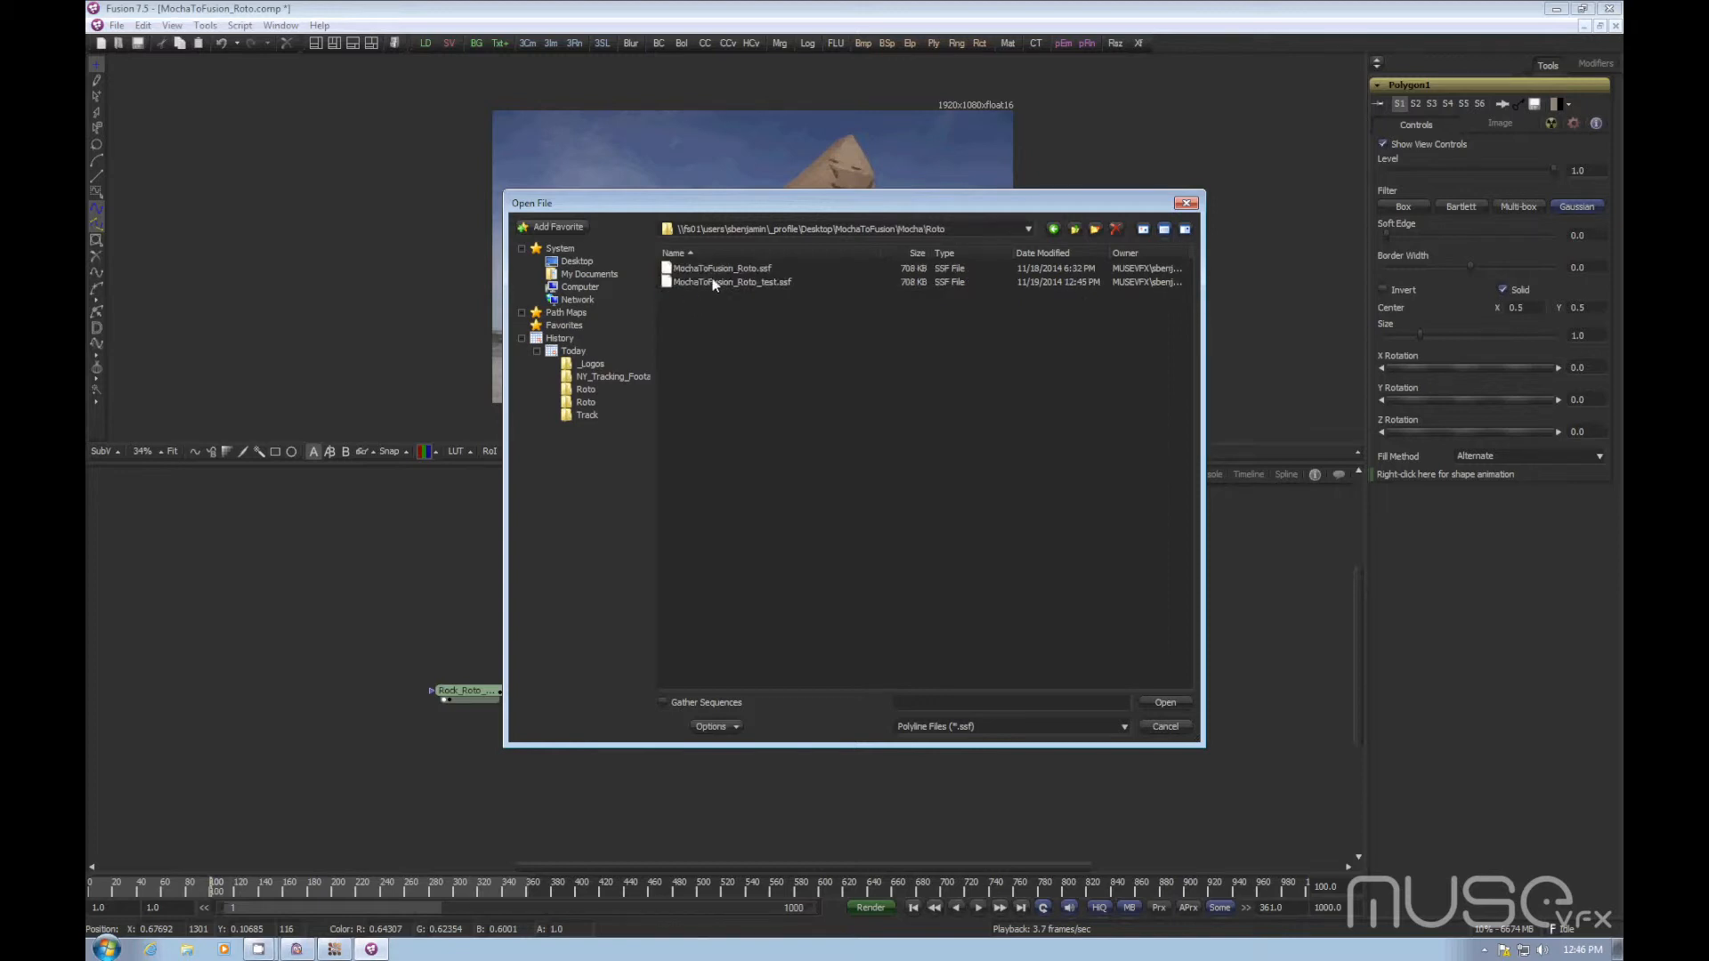
click(1173, 702)
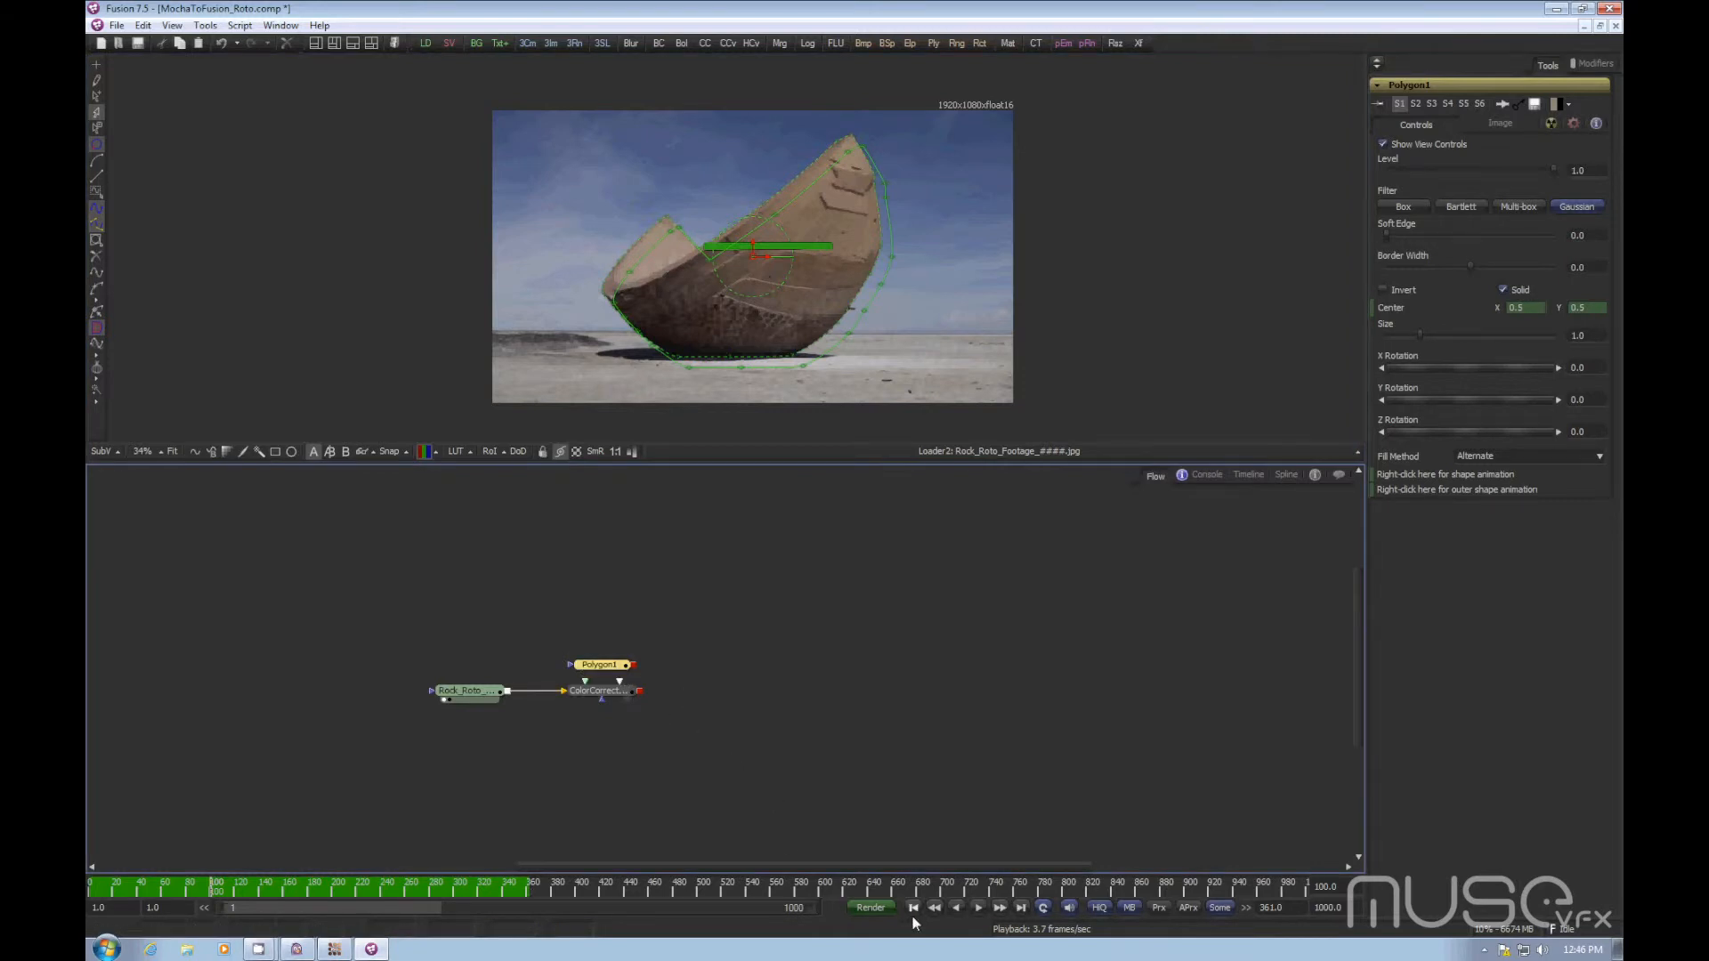
Step: Play the clip from the first frame and stop near frame 40 to inspect the roto outline along the rock's lower edge
click(913, 908)
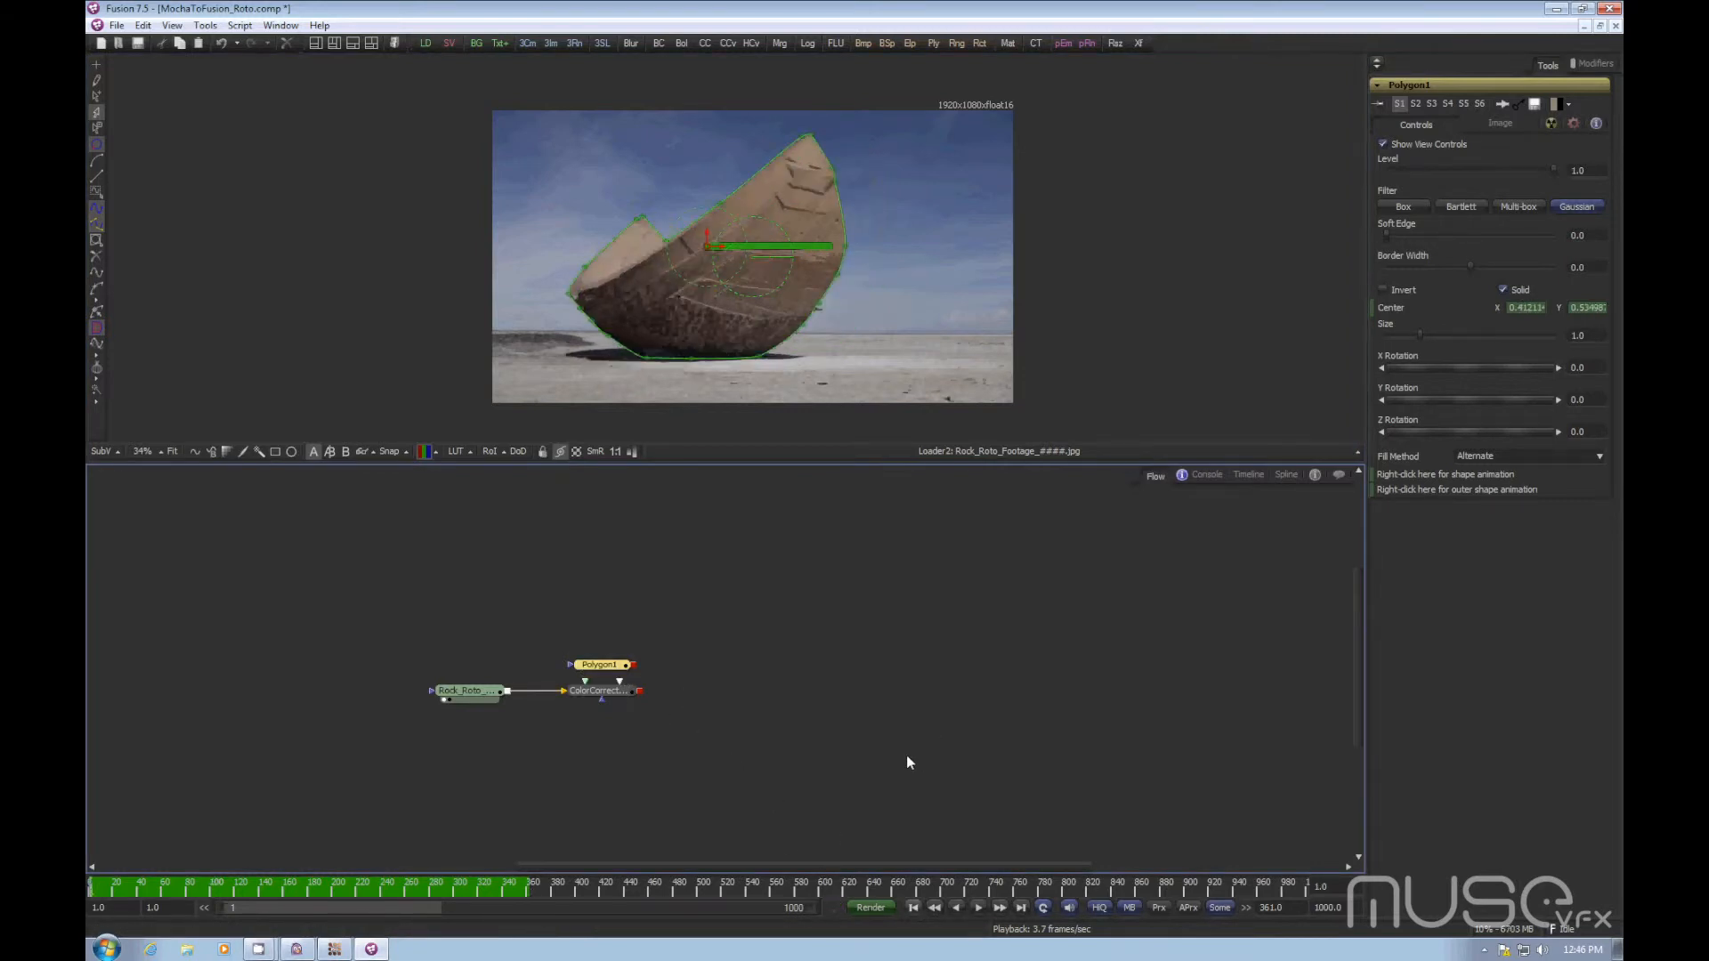
click(979, 914)
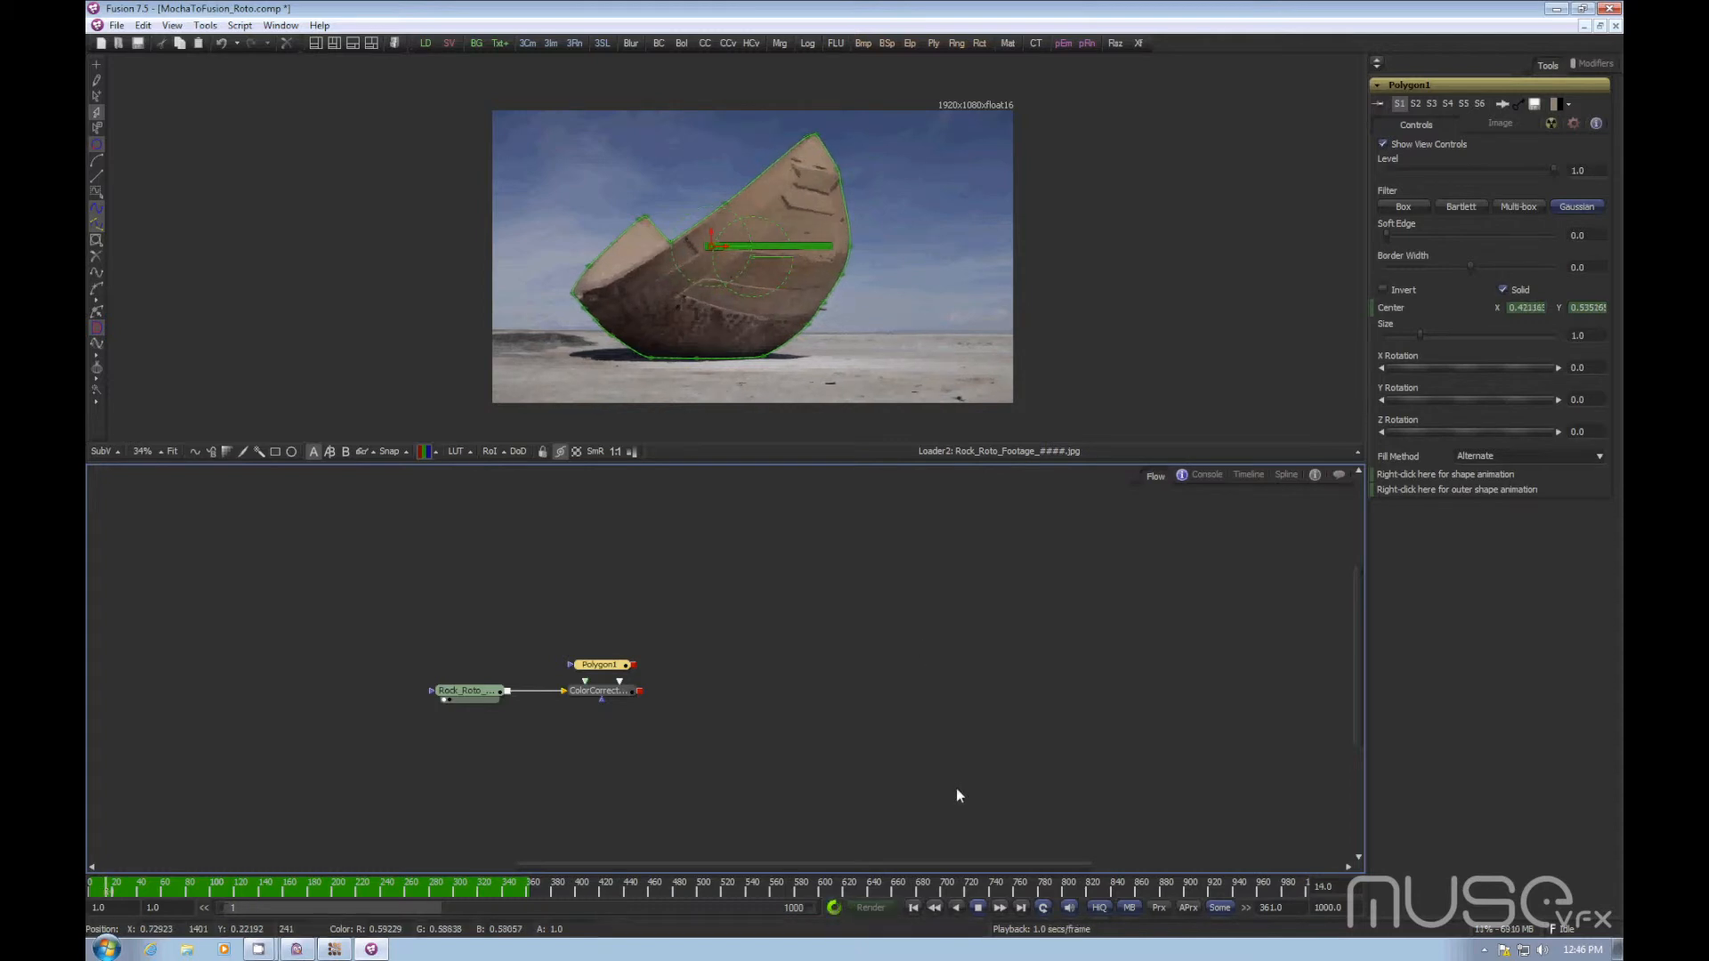
click(976, 908)
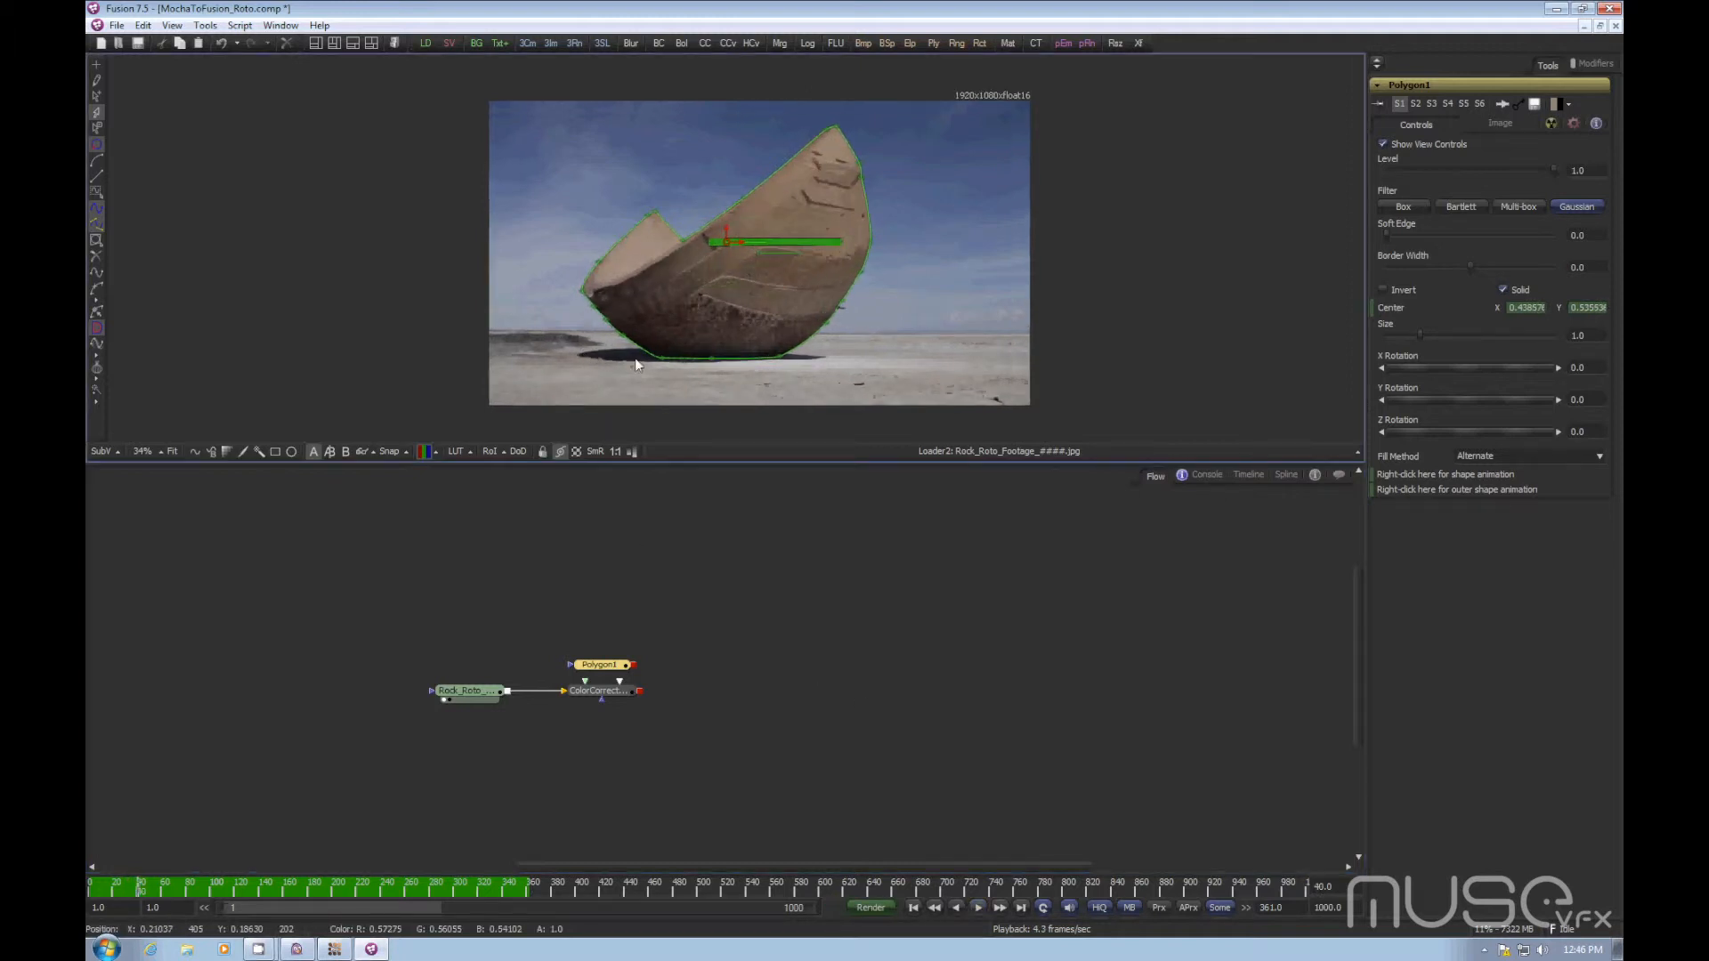
scroll(940, 386, up, 5)
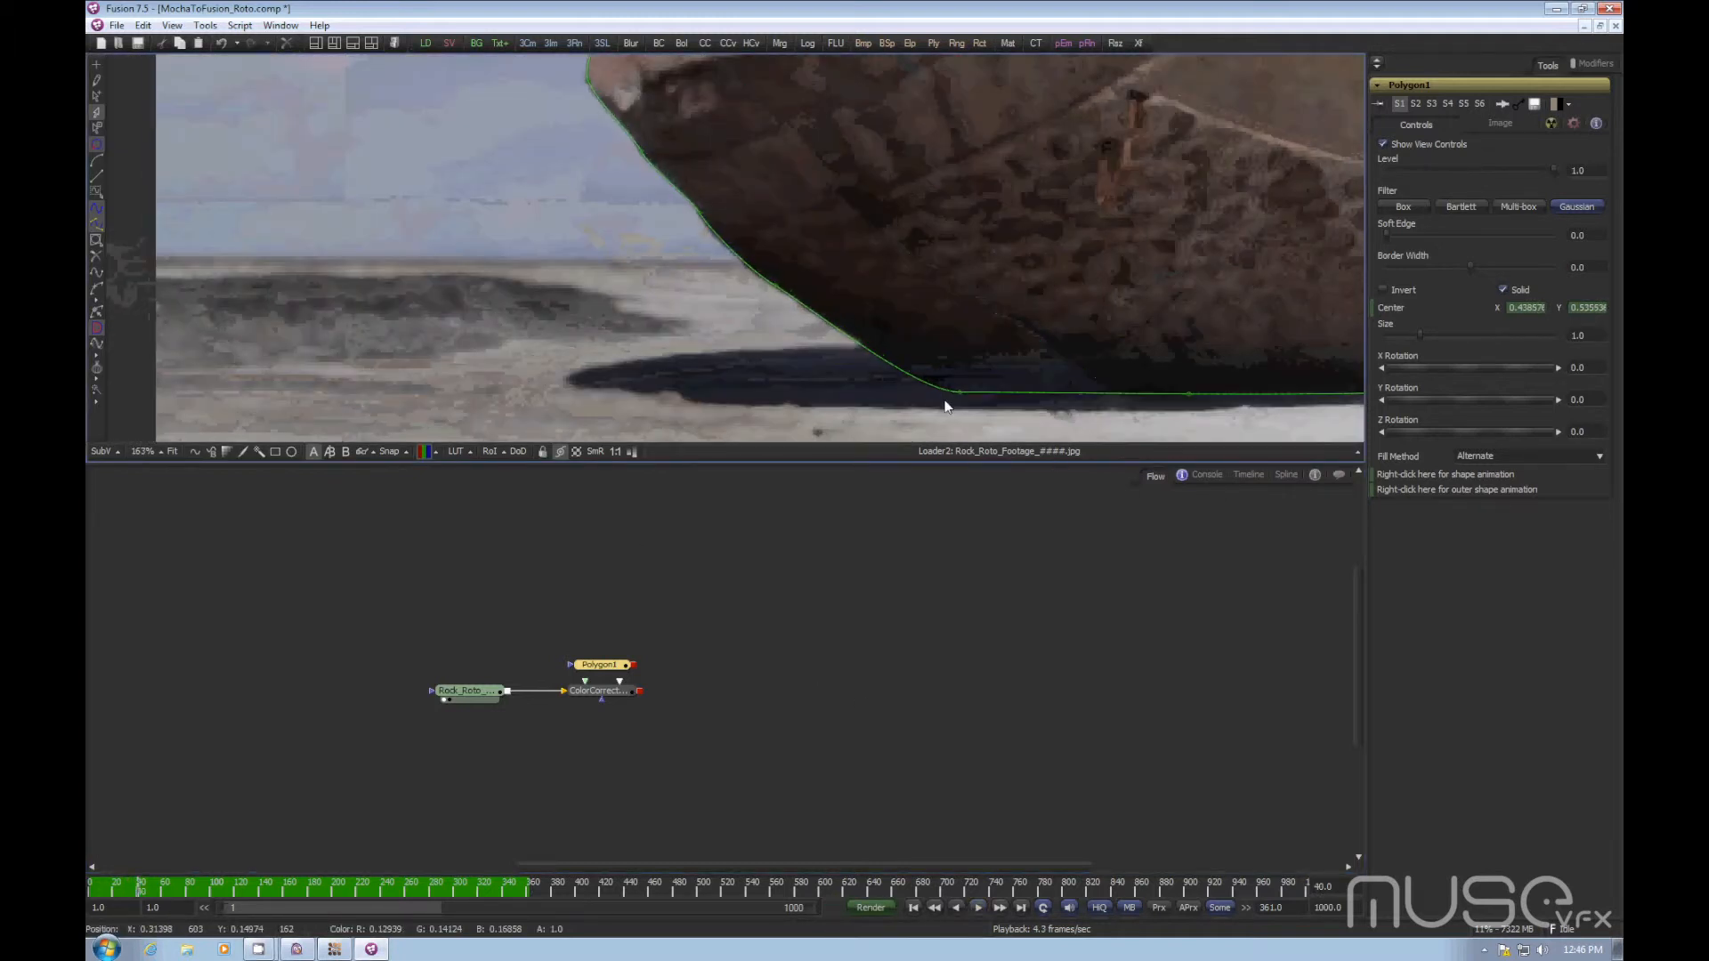
drag(770, 326, 718, 359)
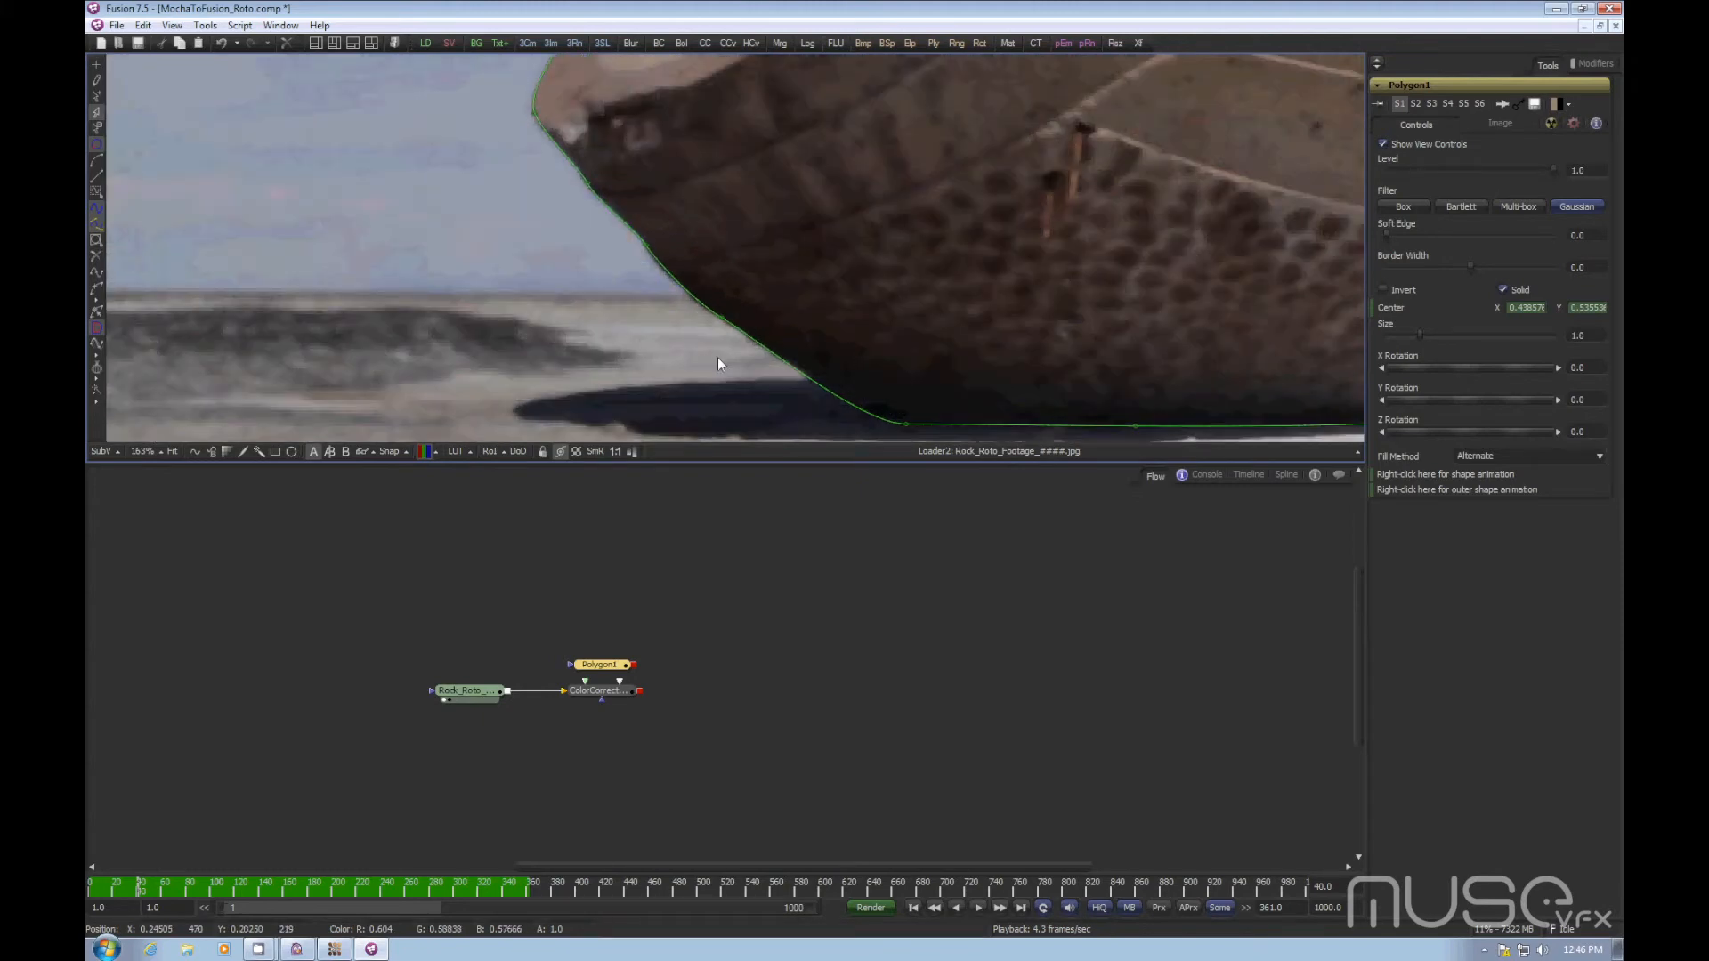
Step: Pull a control point on the rock's left edge outward as a test and undo the move
click(98, 332)
click(588, 183)
click(590, 184)
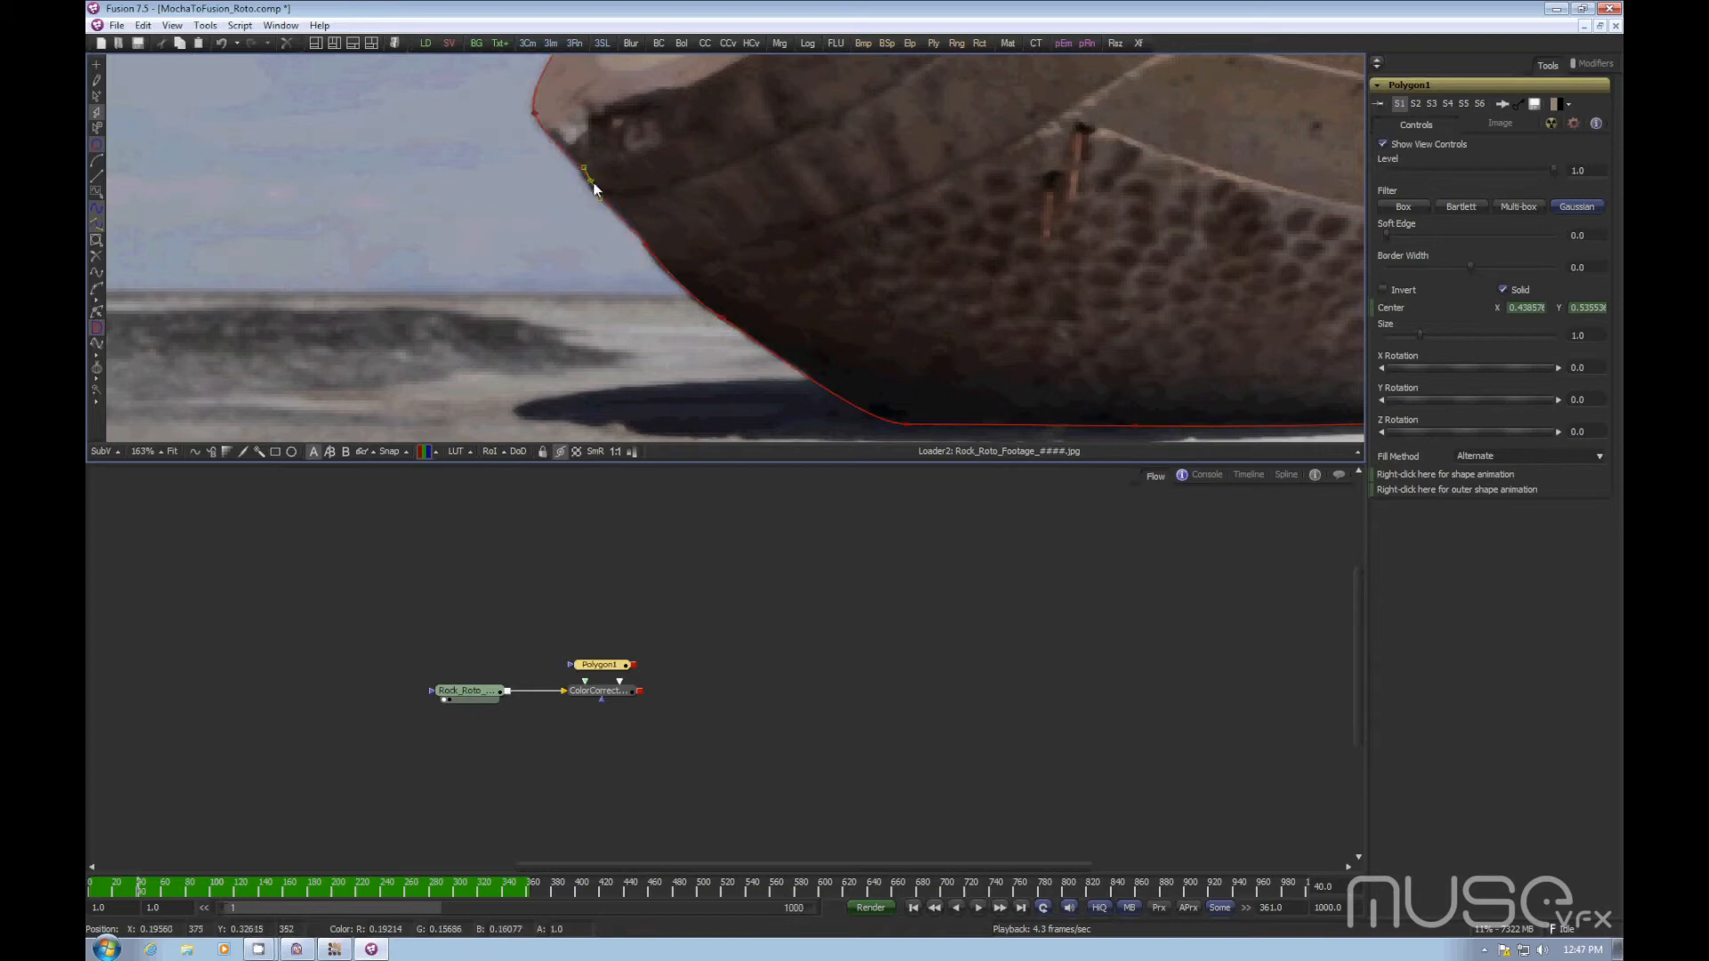
drag(595, 193, 530, 212)
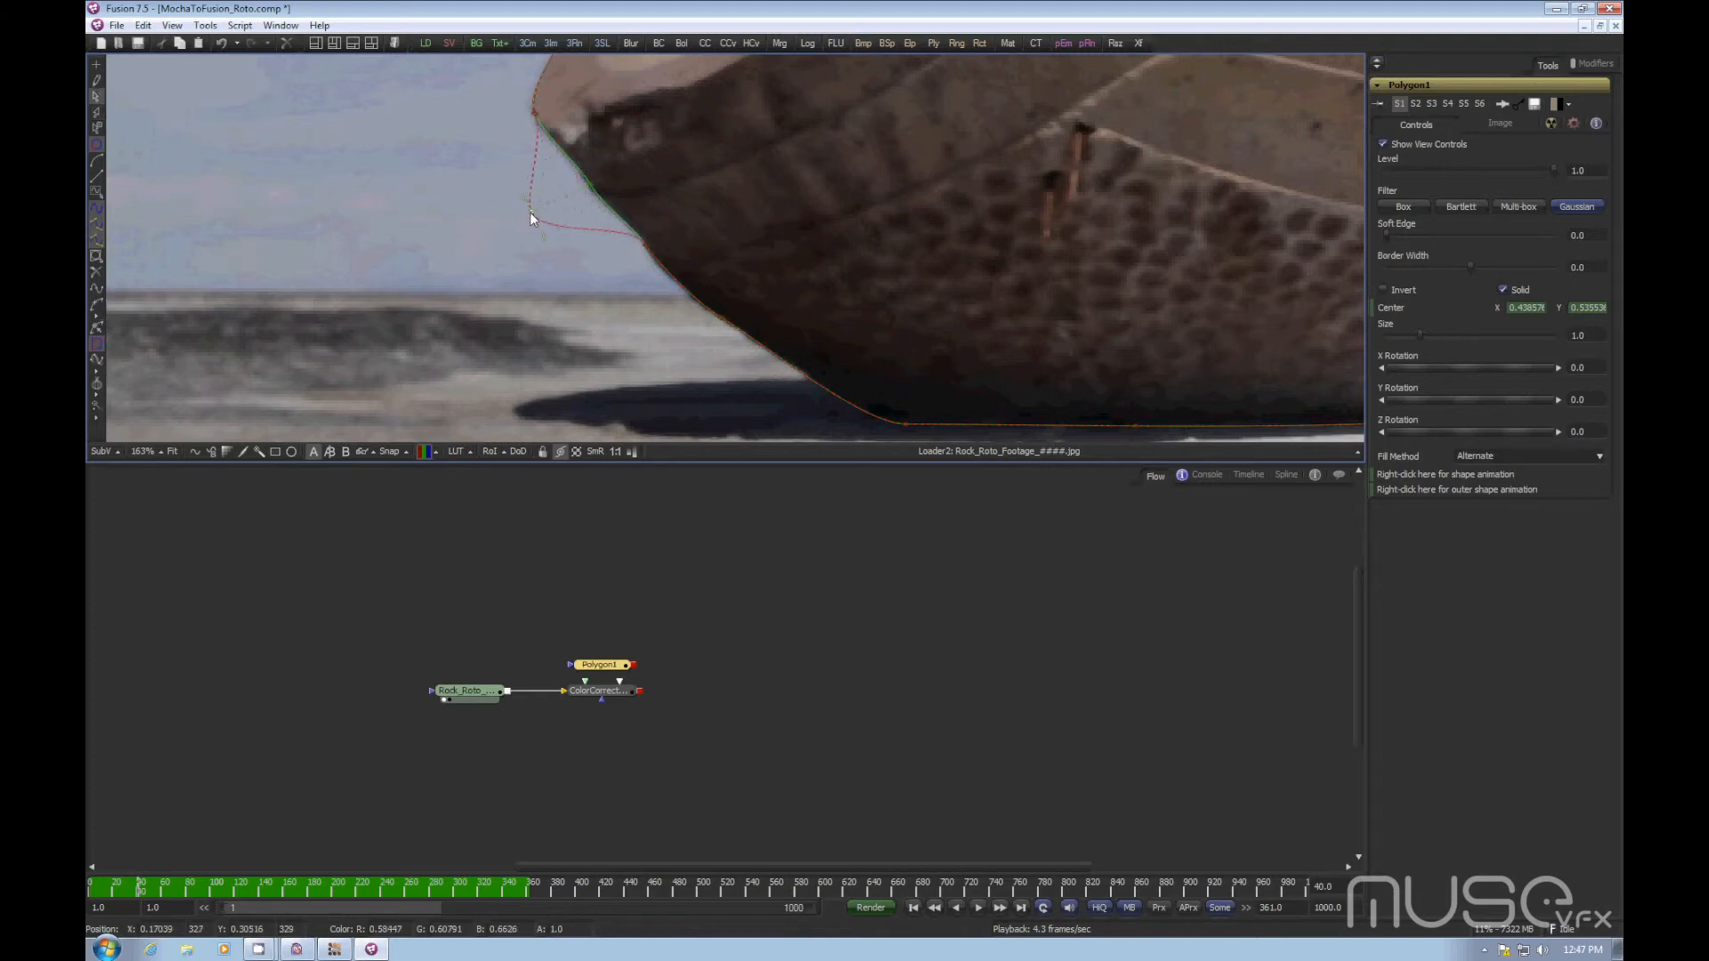
key(ctrl+z)
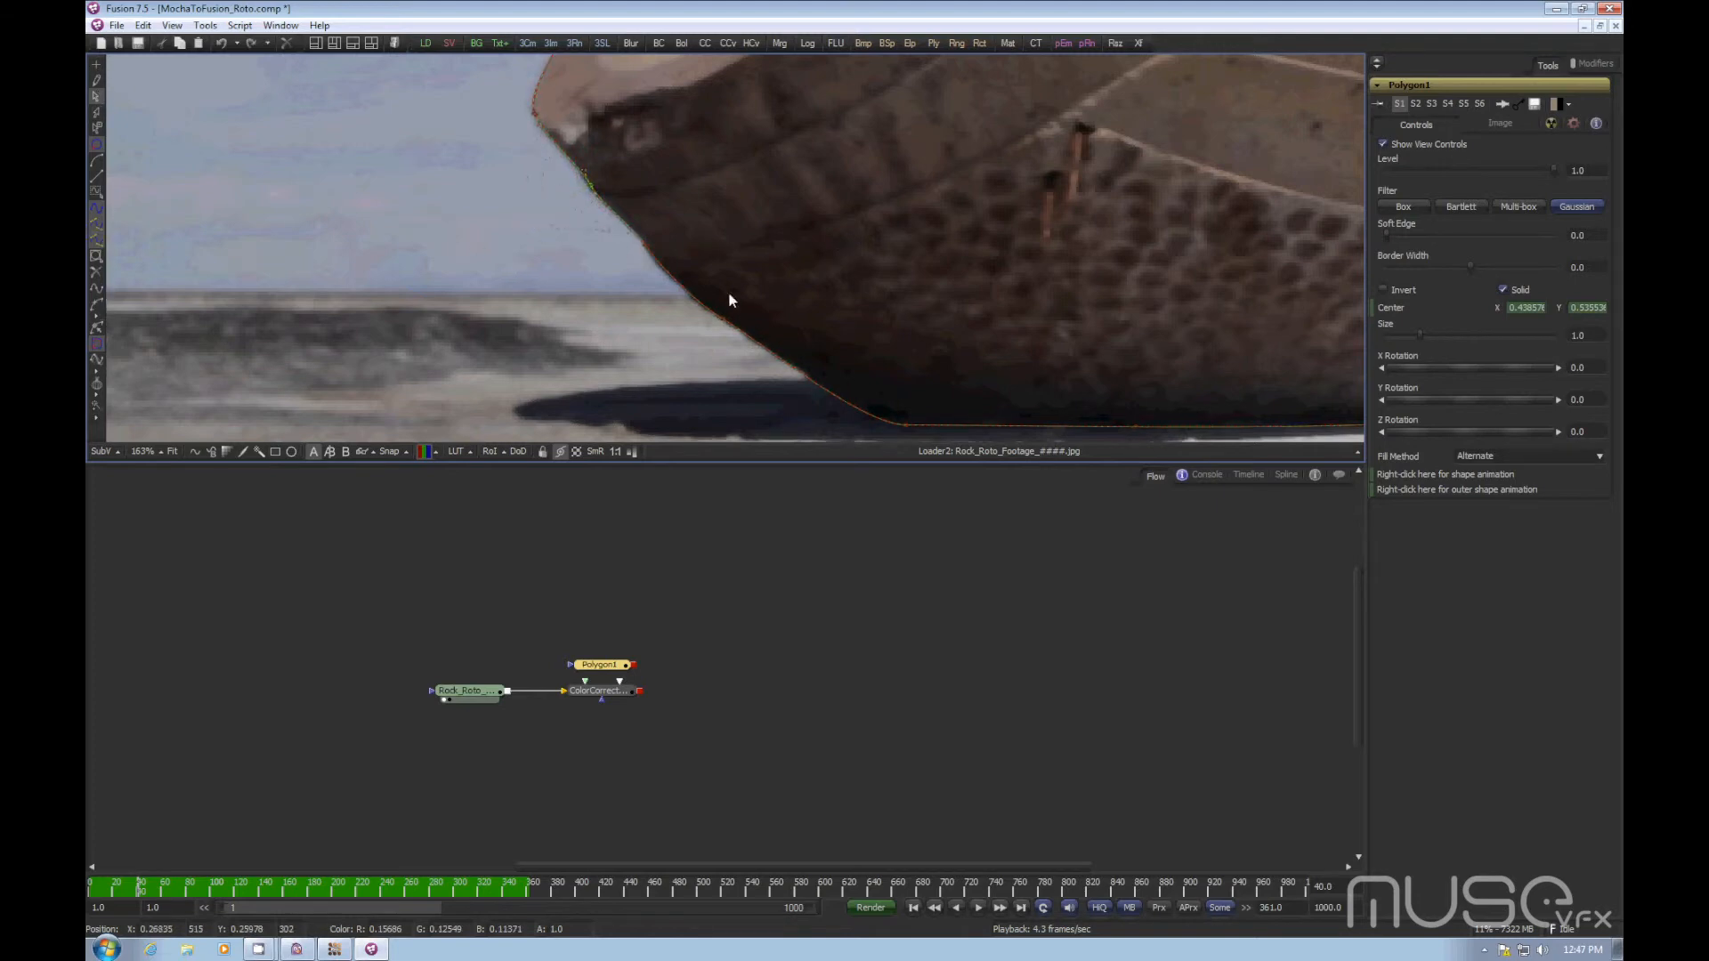
Step: Connect the polygon to the color corrector as its effect mask and display the color corrector in the viewer
scroll(543, 326, down, 3)
drag(944, 147, 742, 306)
scroll(752, 294, down, 3)
click(761, 648)
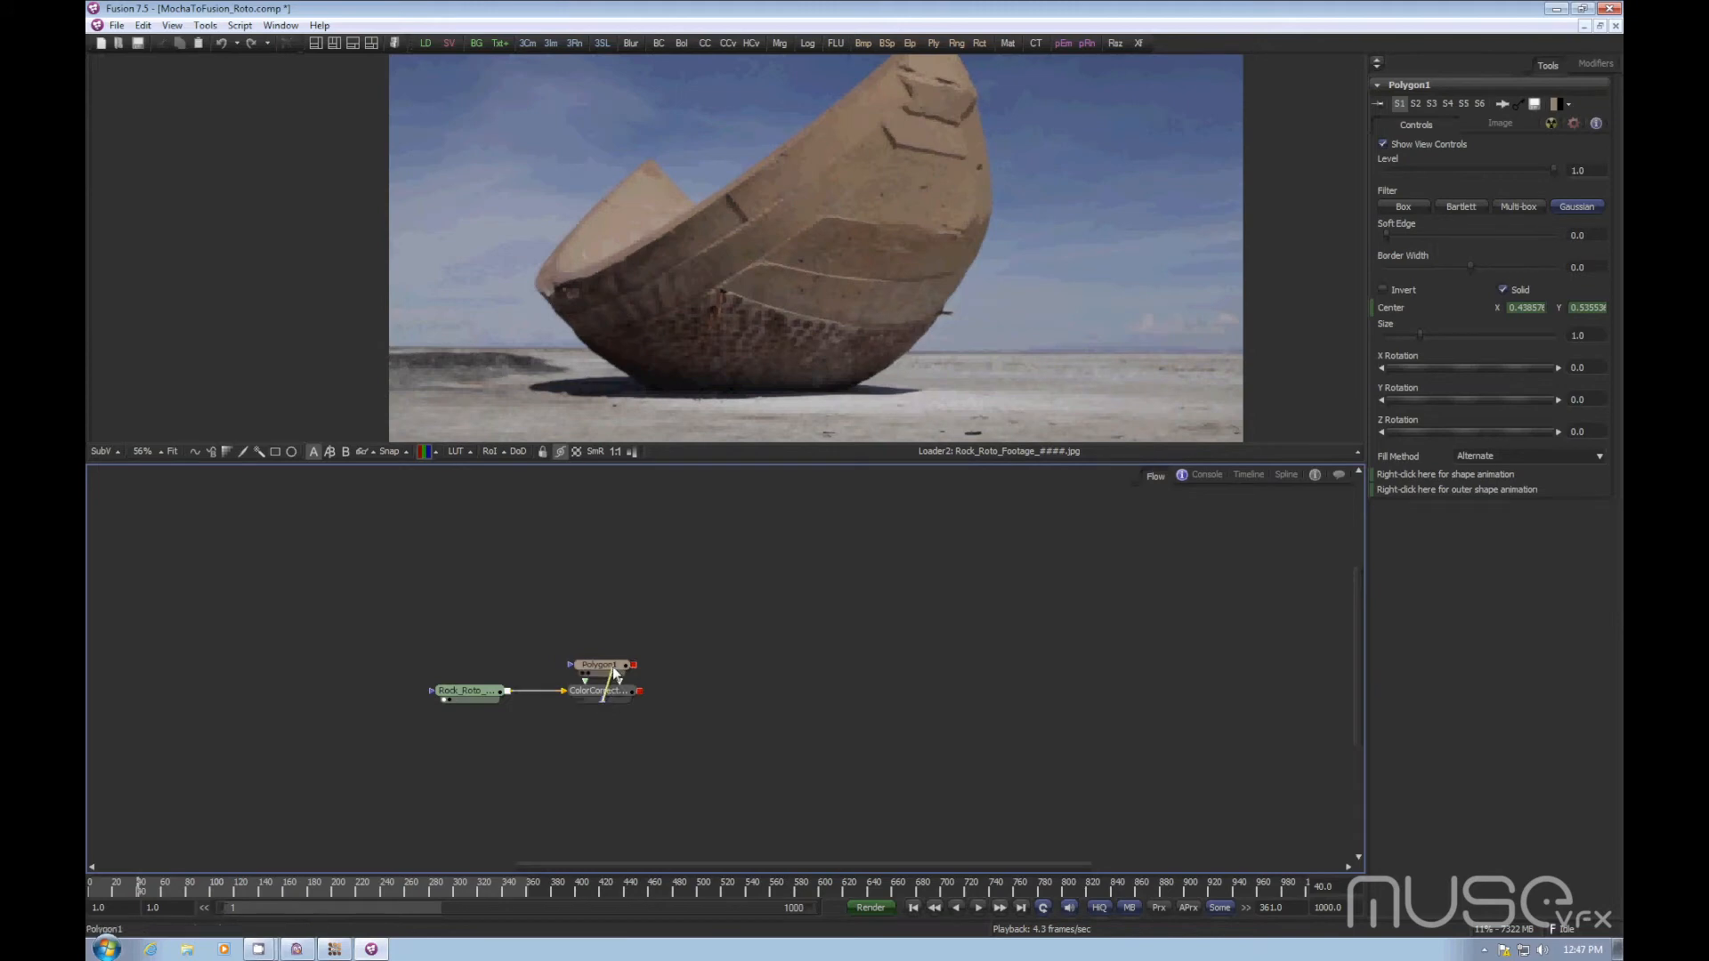
mouse_move(633, 665)
mouse_down()
mouse_move(632, 685)
mouse_move(676, 378)
mouse_up()
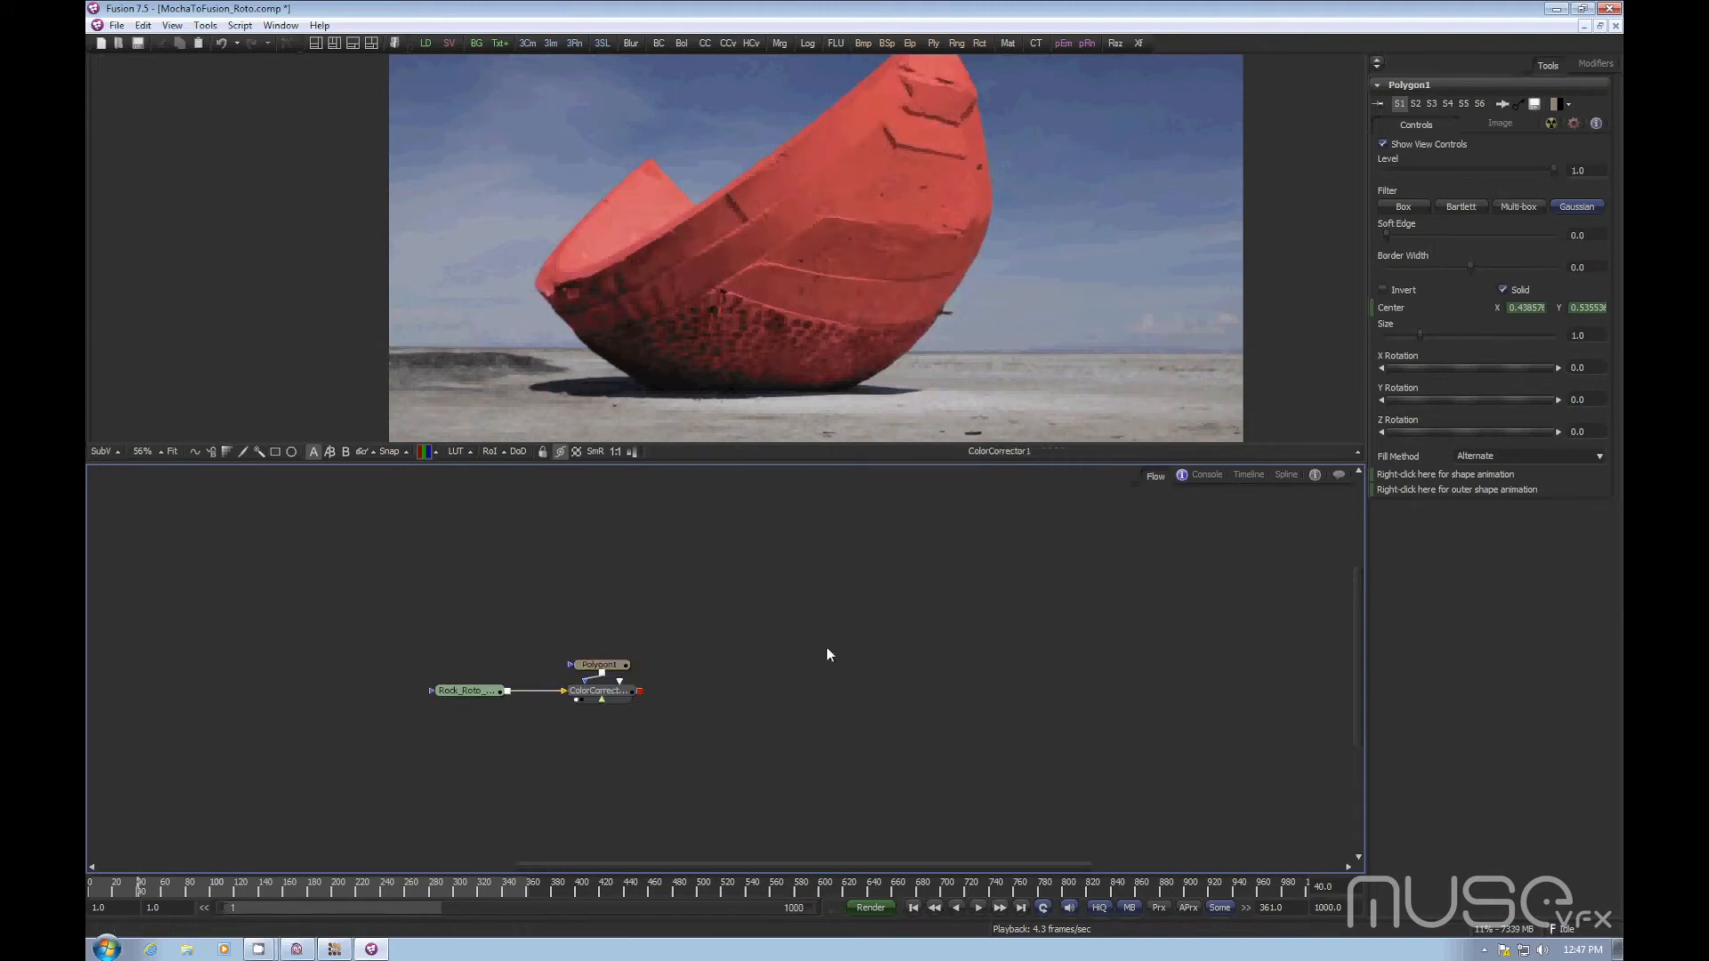
Step: Play the masked color correction from the first frame to check that it follows the rock
click(913, 907)
click(979, 906)
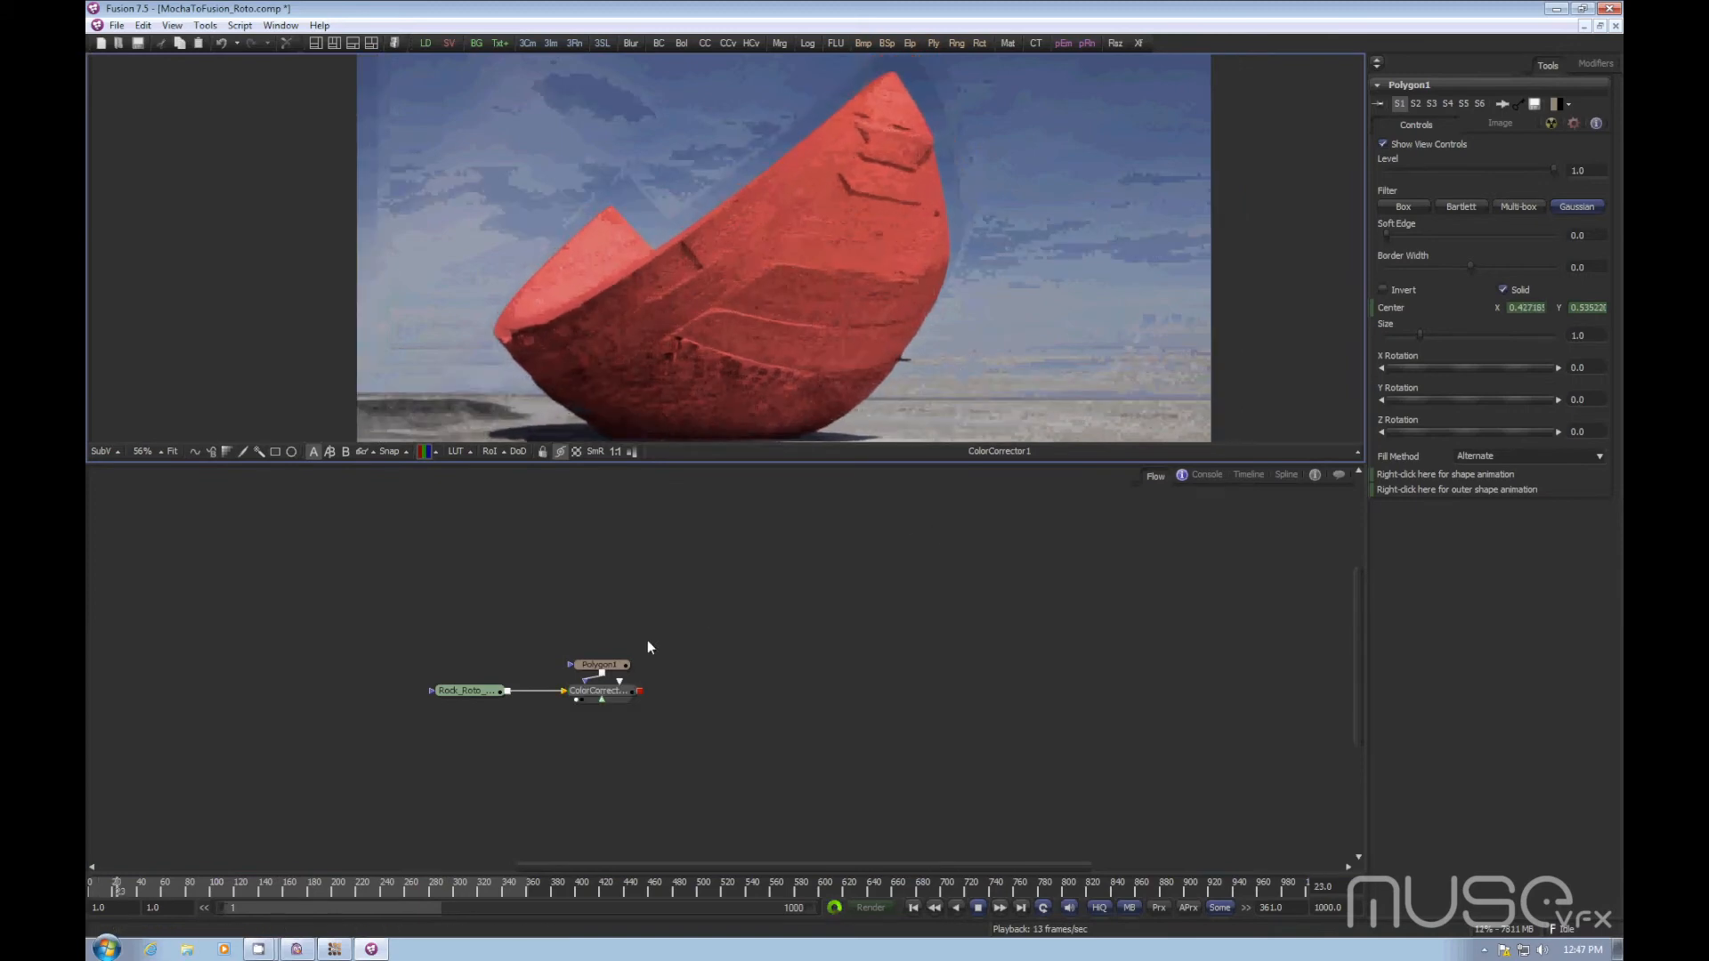
drag(619, 669, 741, 267)
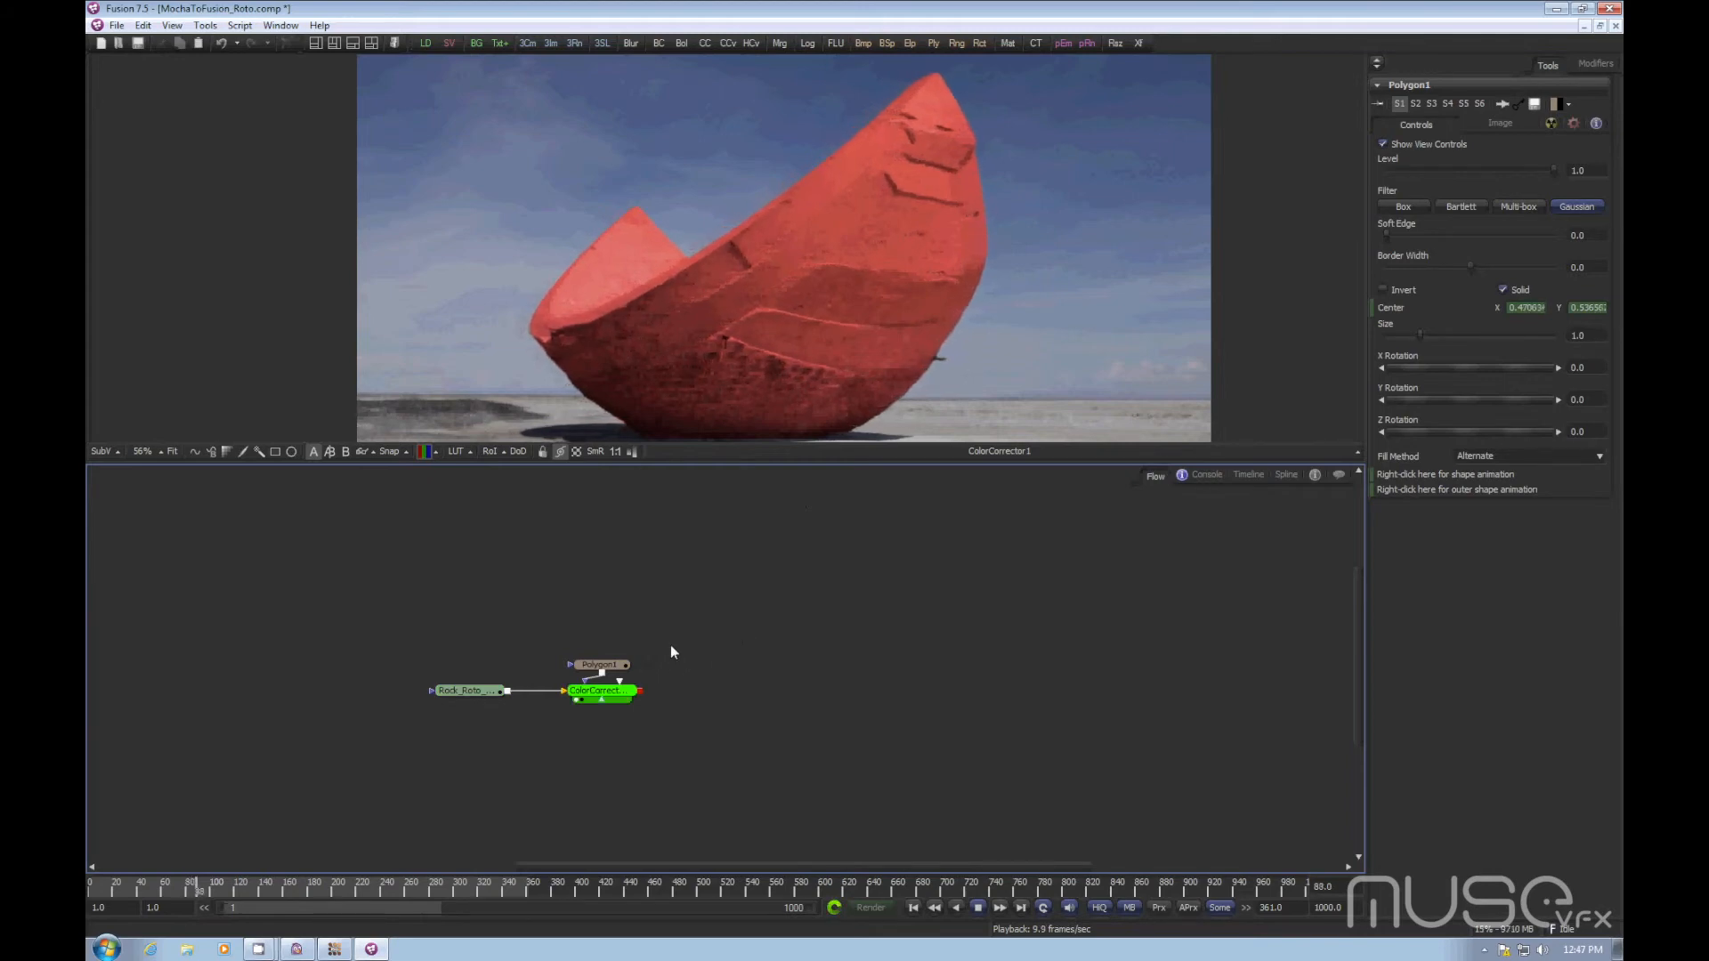
Step: Delete the polygon mask from the color corrector and stop the playback
click(605, 665)
key(Delete)
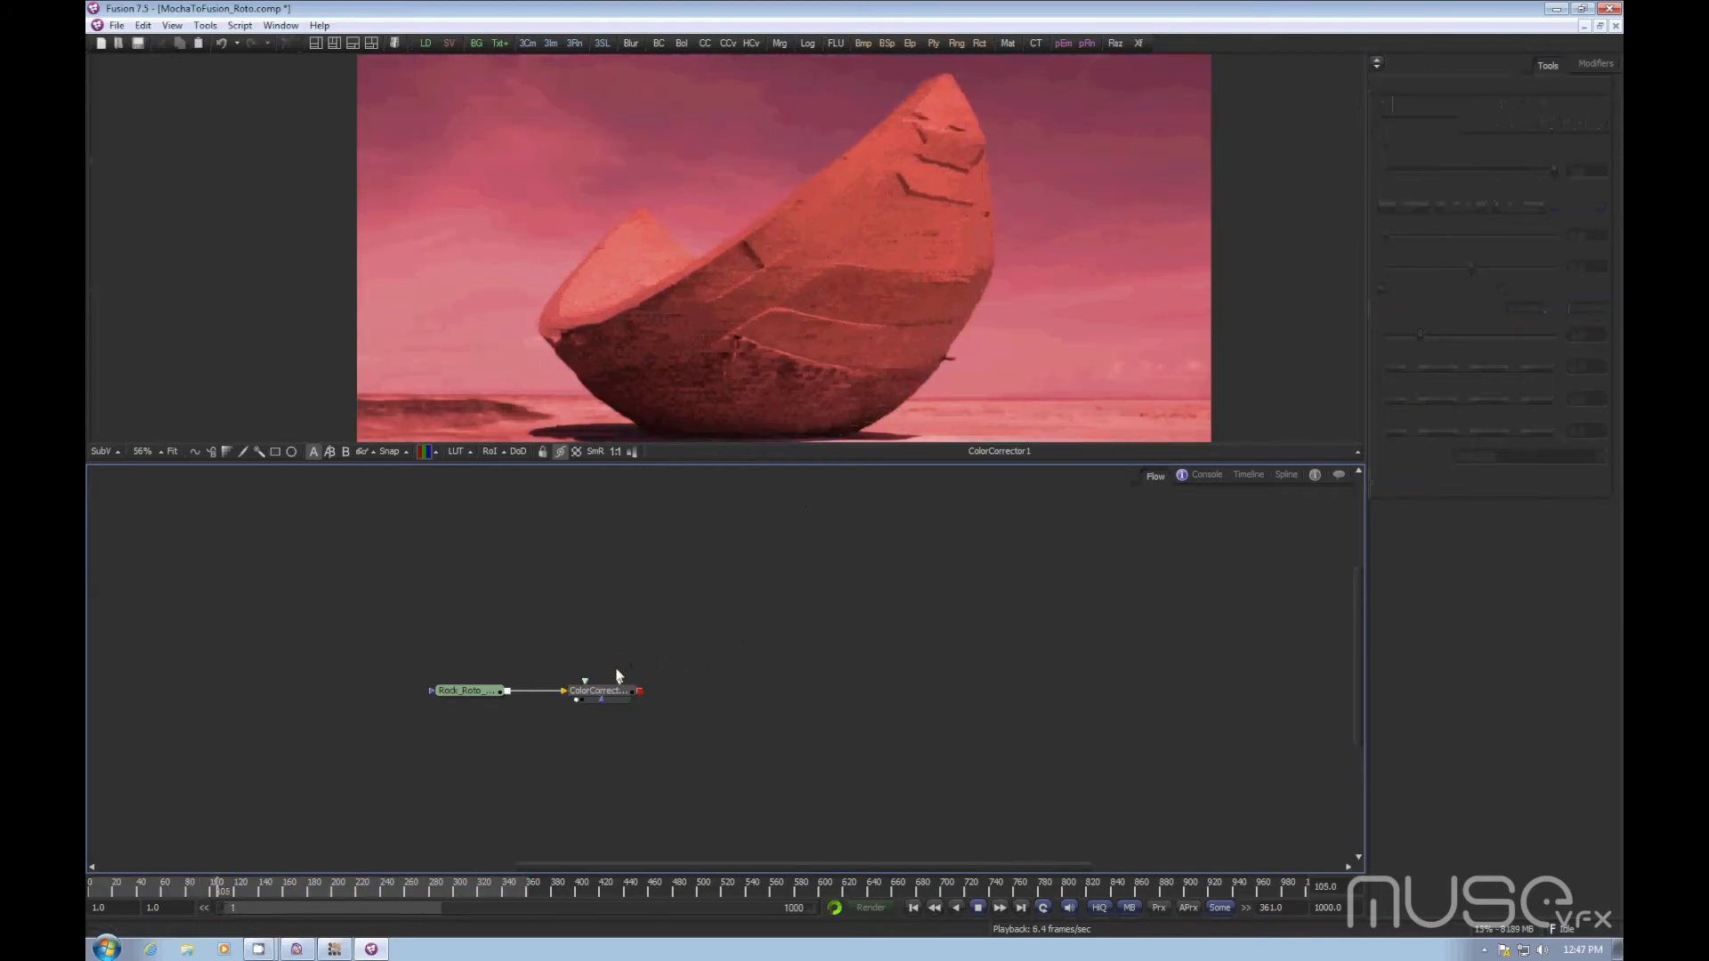
click(978, 907)
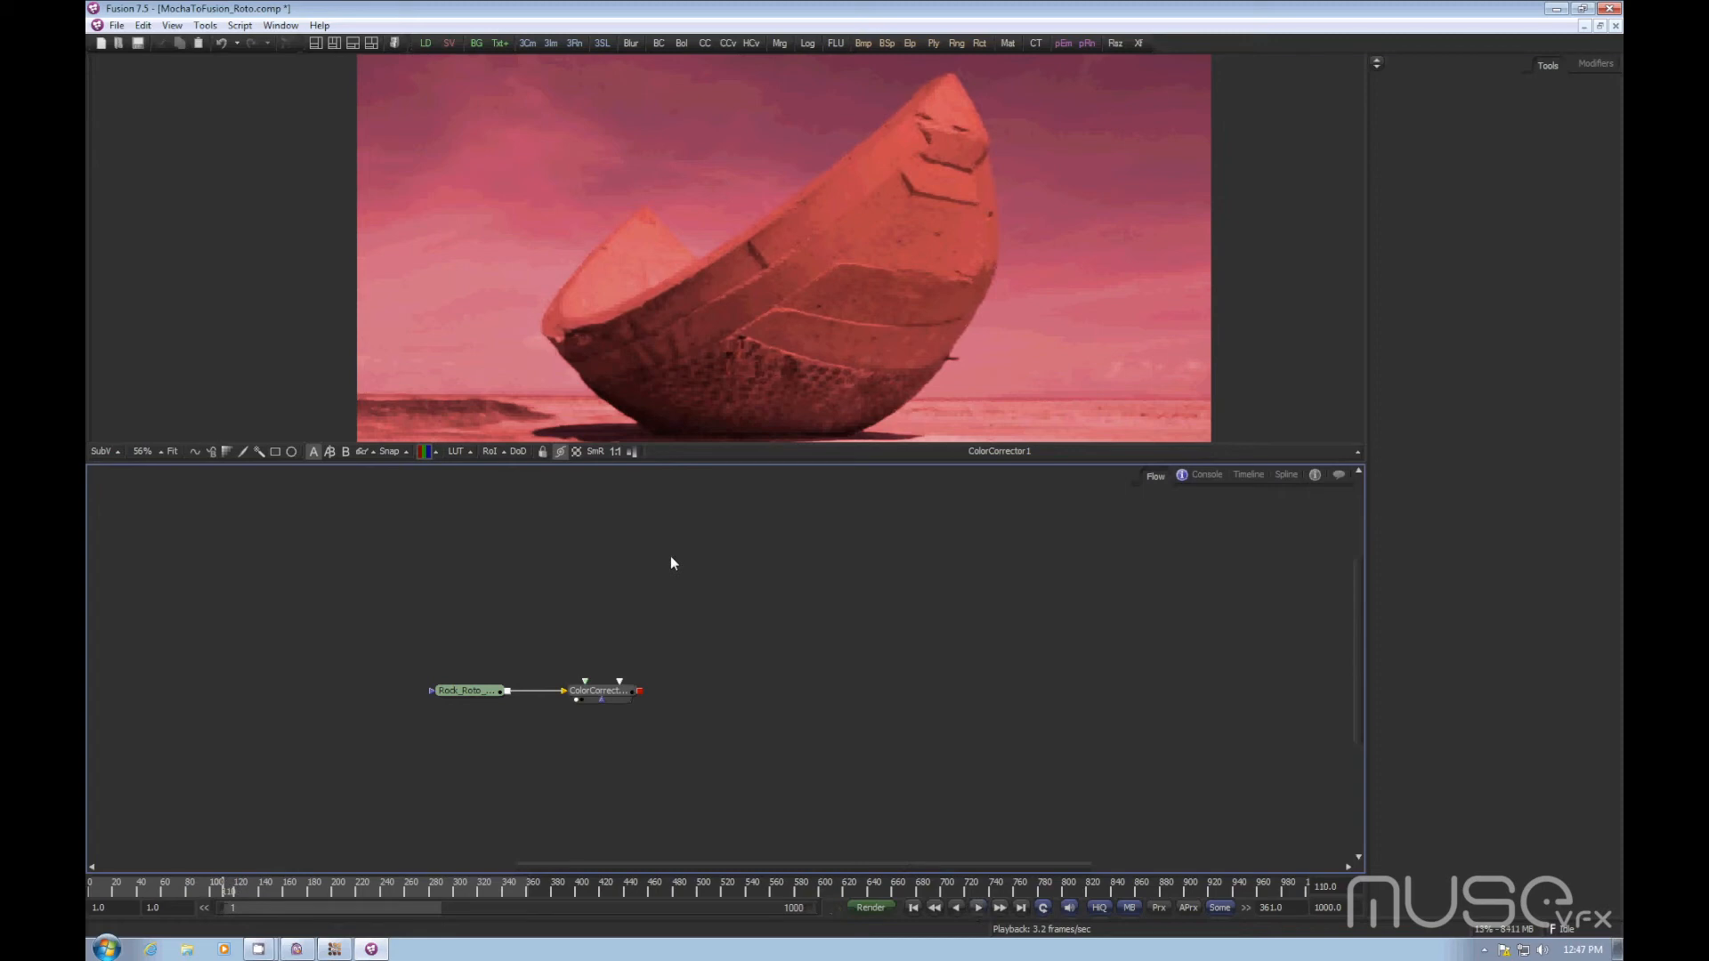
Step: Add a new polygon mask above the color corrector and import the SSF shapes from MochaToFusion_Roto.ssf in the Mocha Roto folder
click(195, 452)
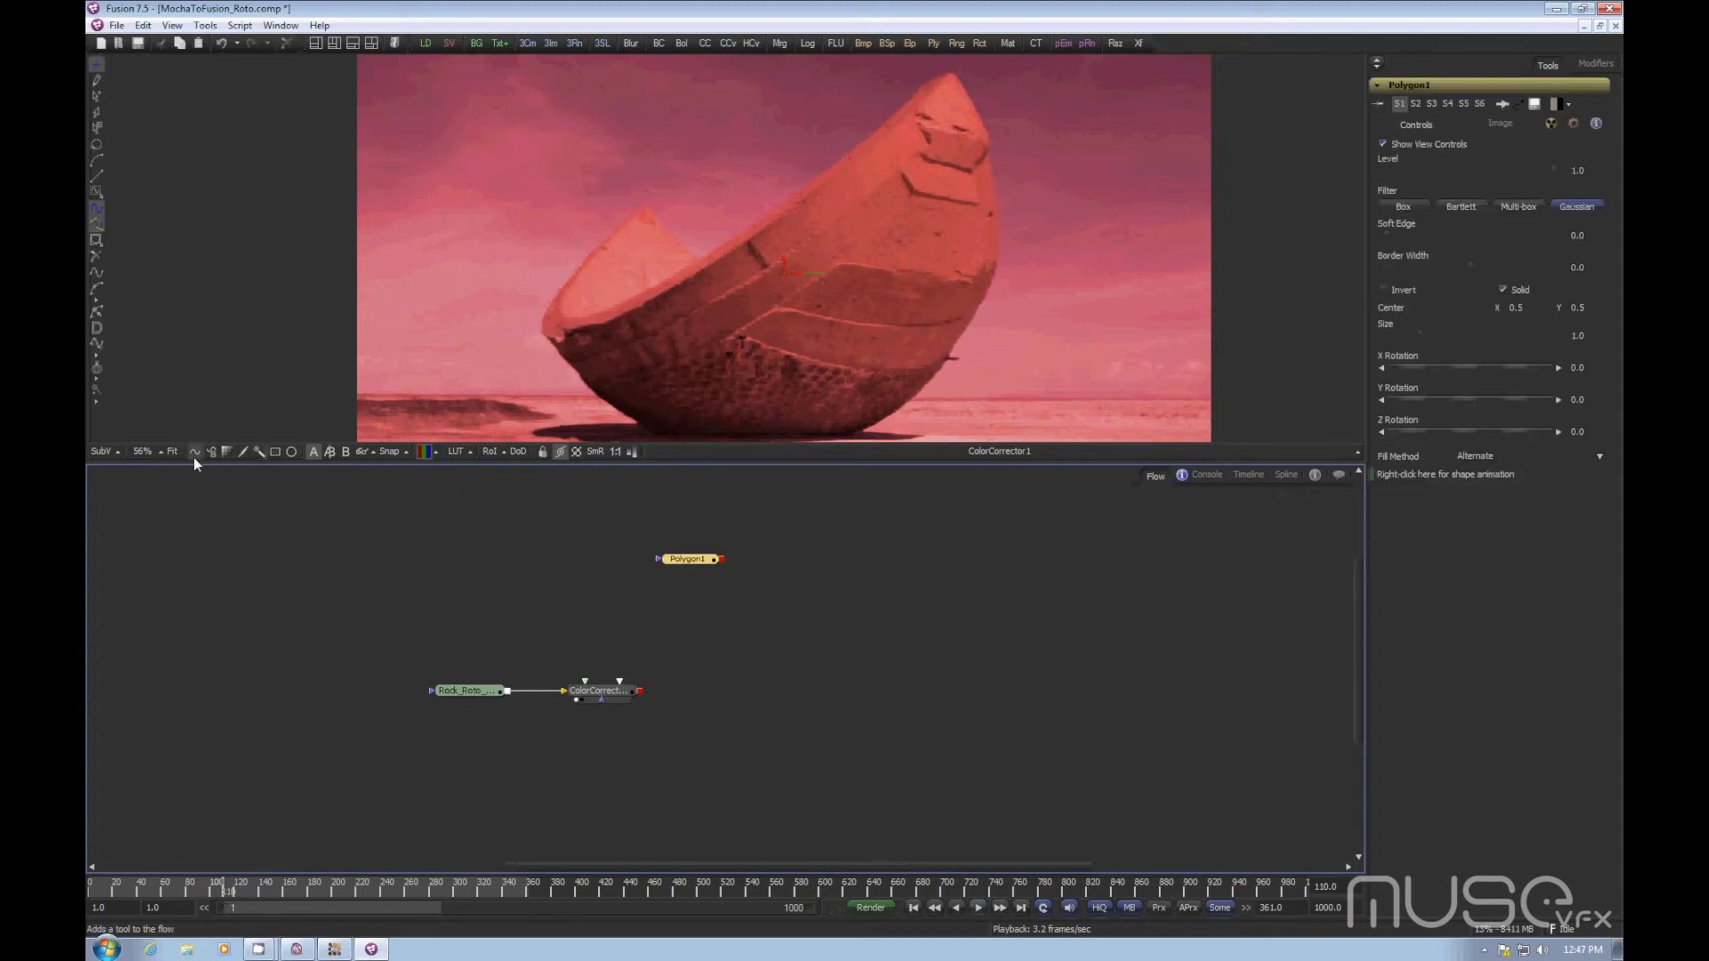
drag(687, 559, 598, 638)
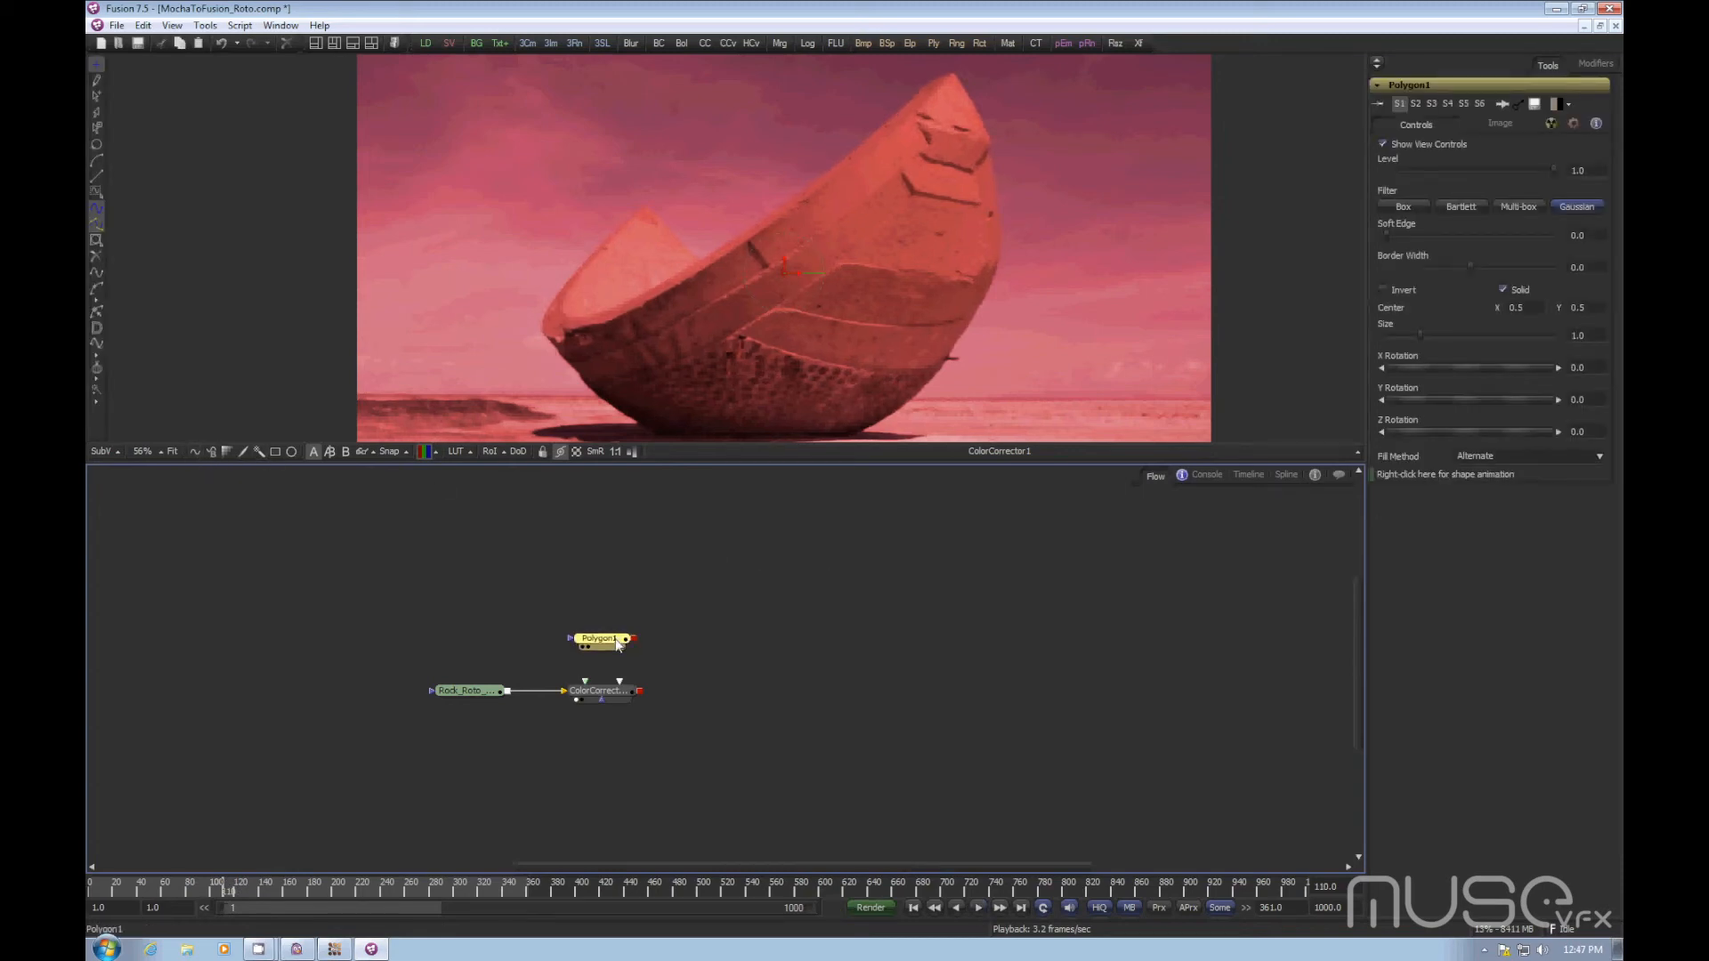
right_click(865, 337)
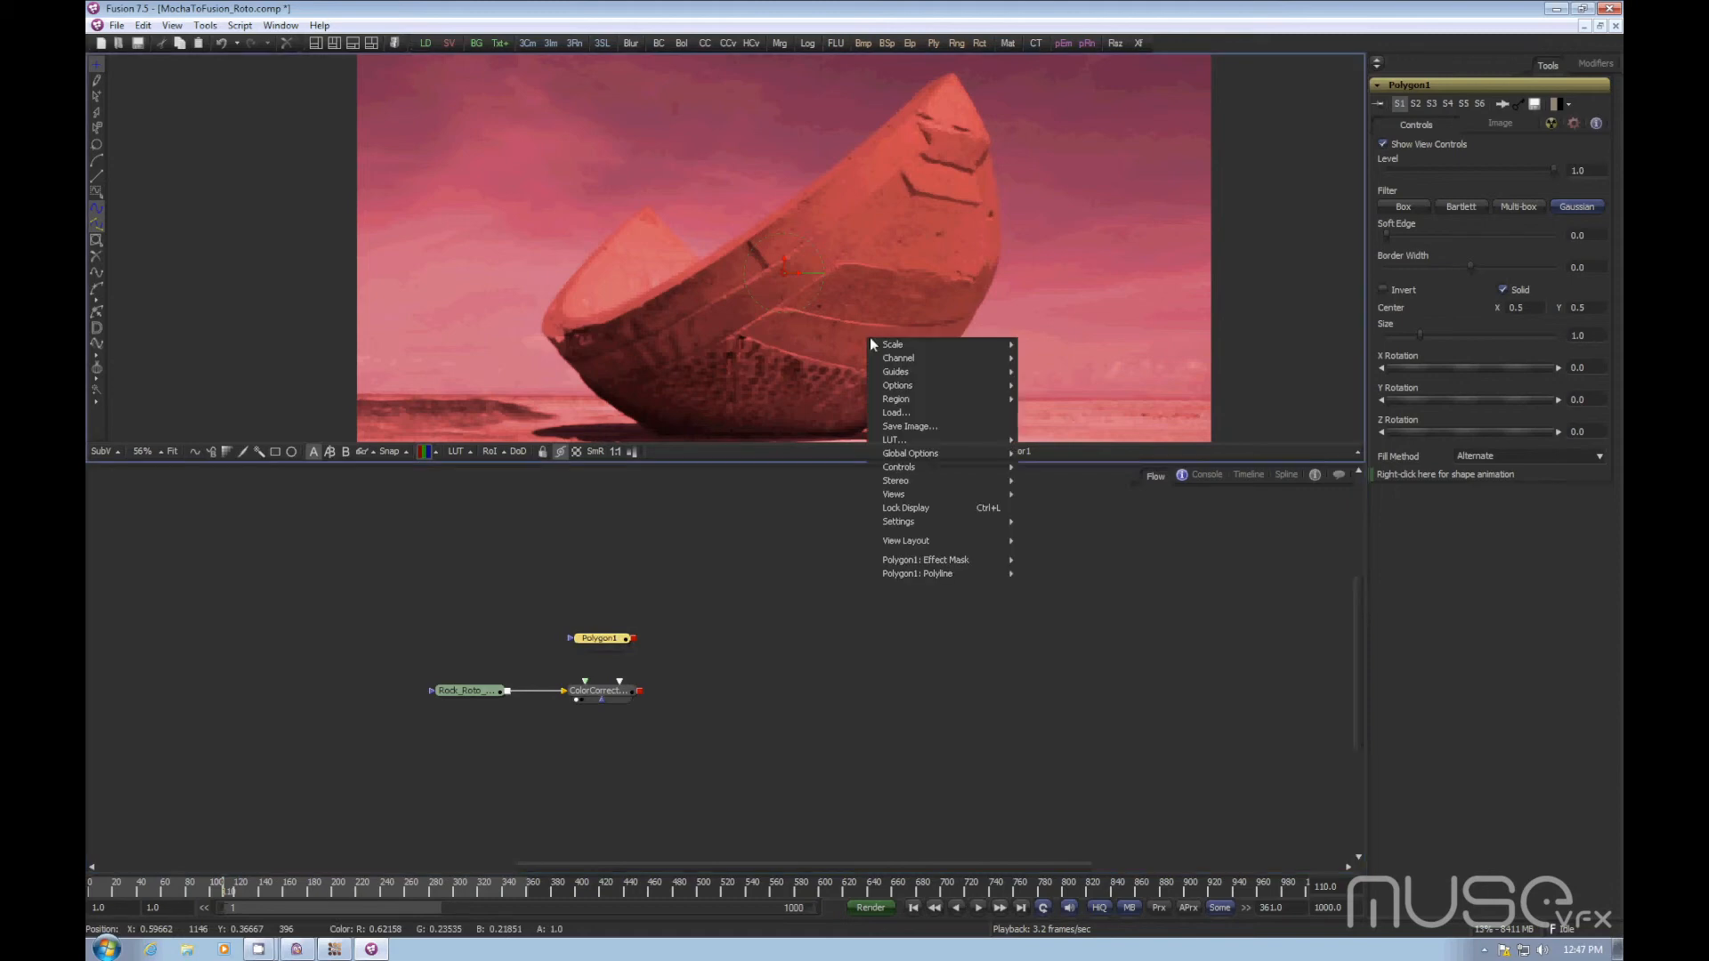
mouse_move(925, 574)
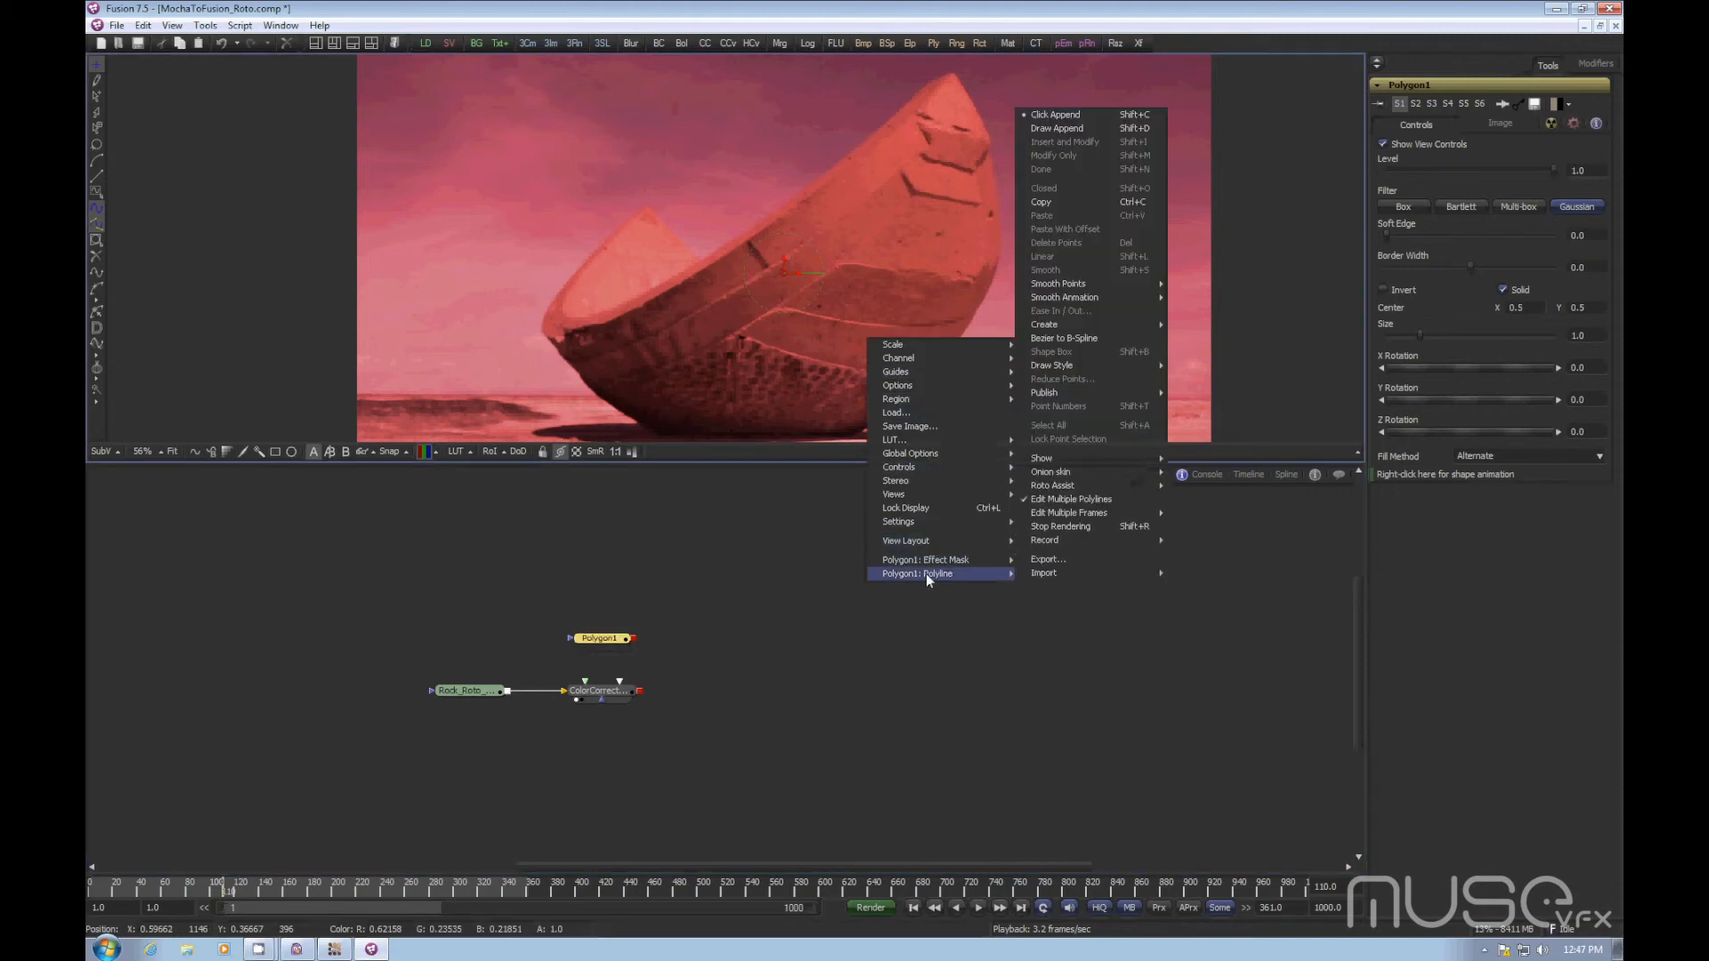
mouse_move(1052, 575)
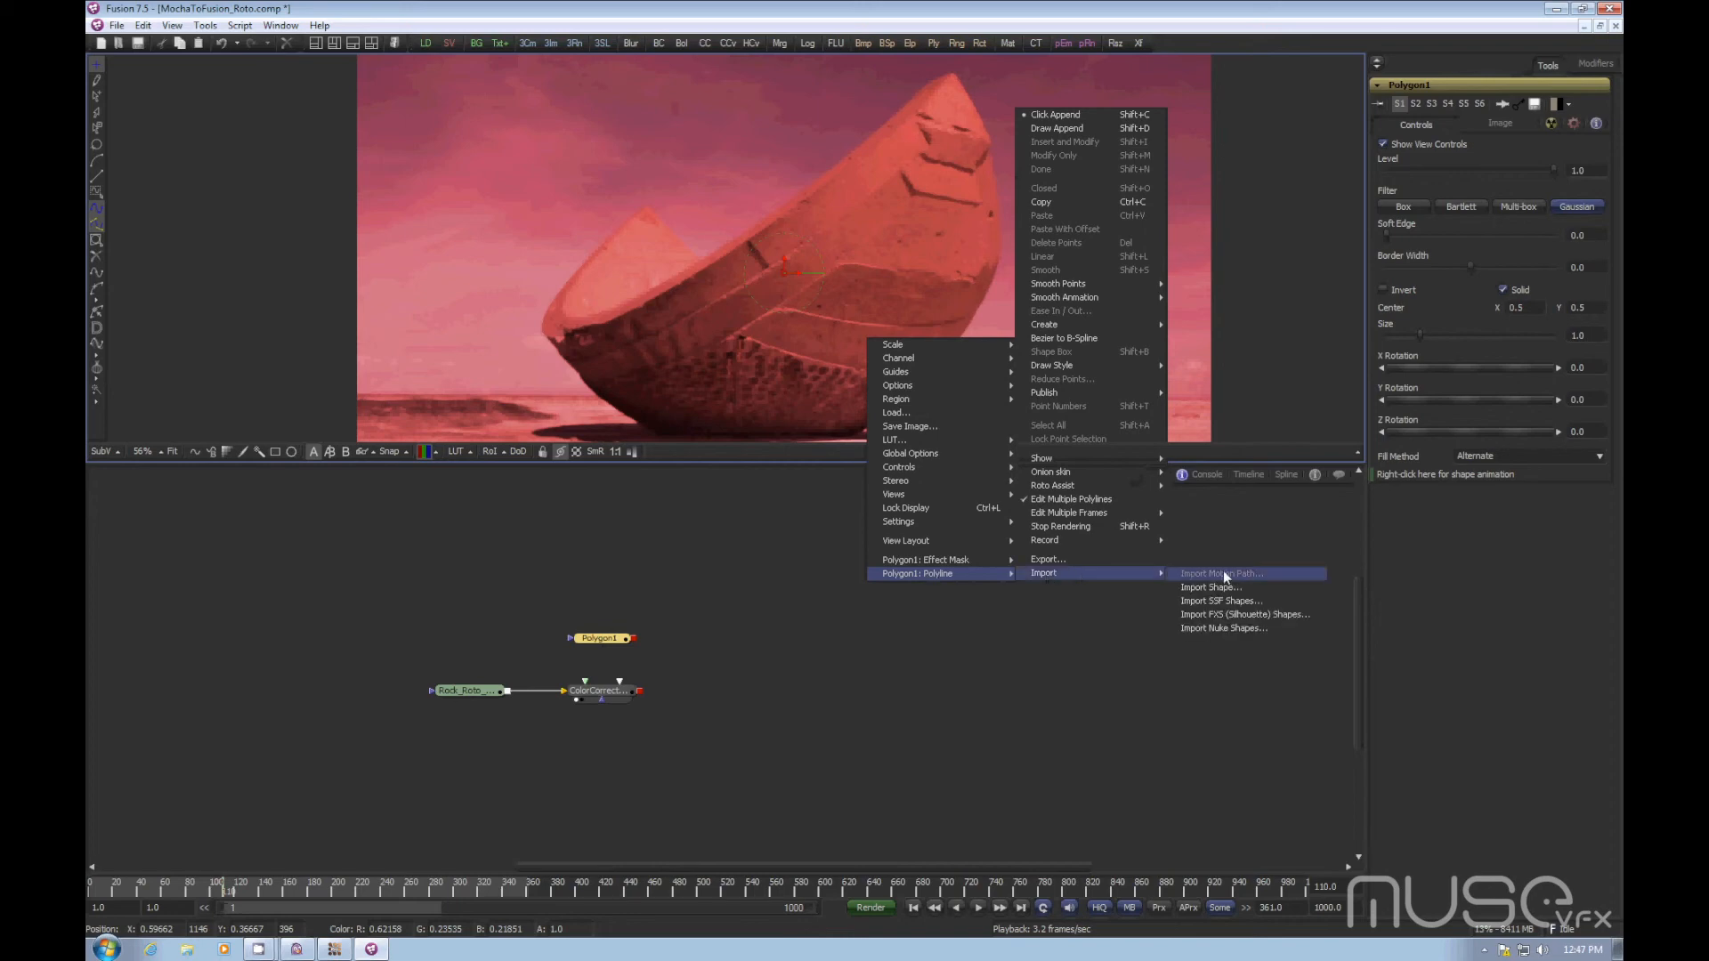
click(1224, 601)
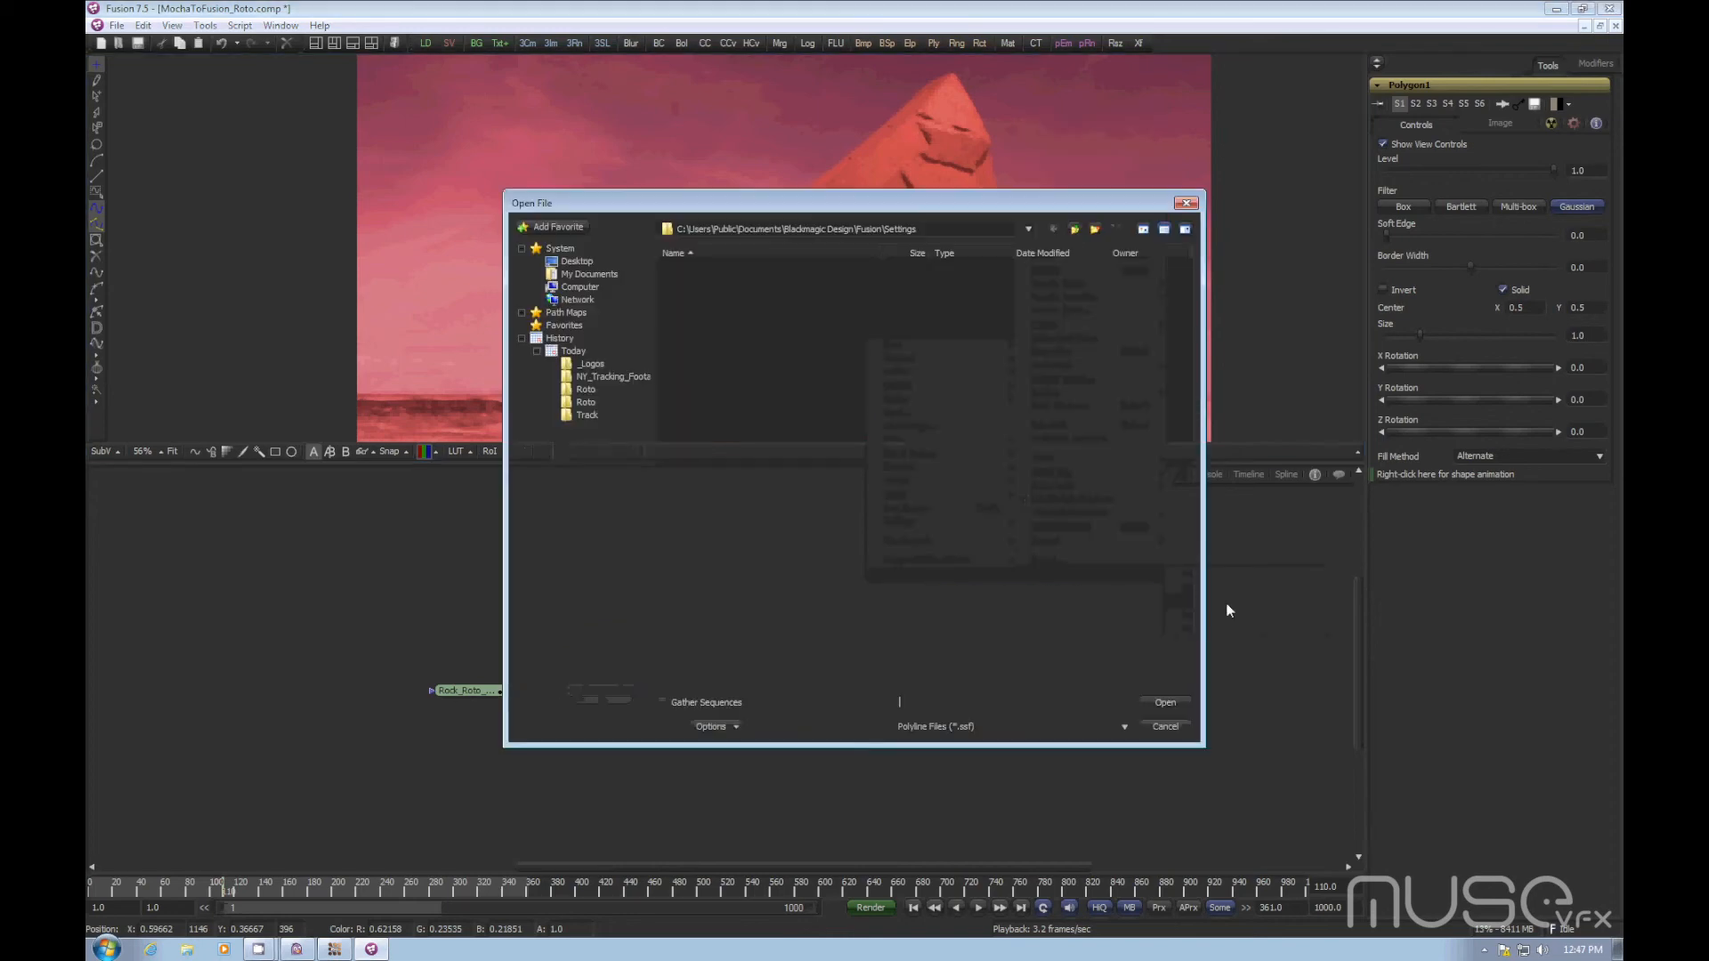
click(888, 224)
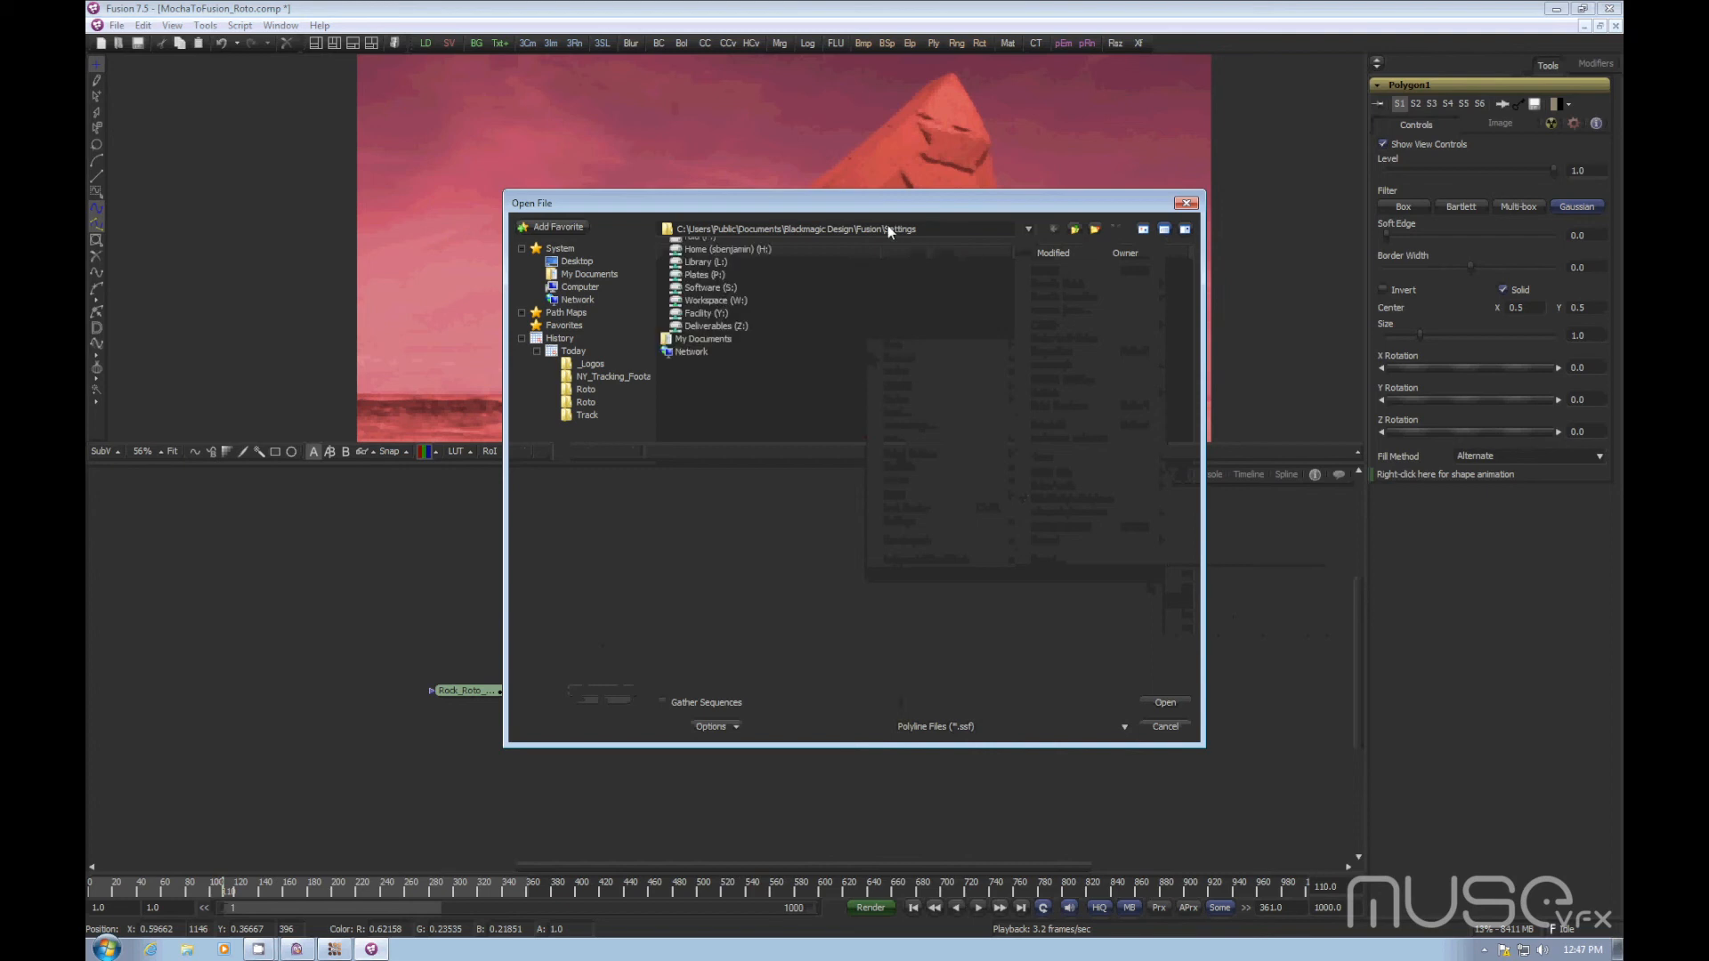
click(707, 238)
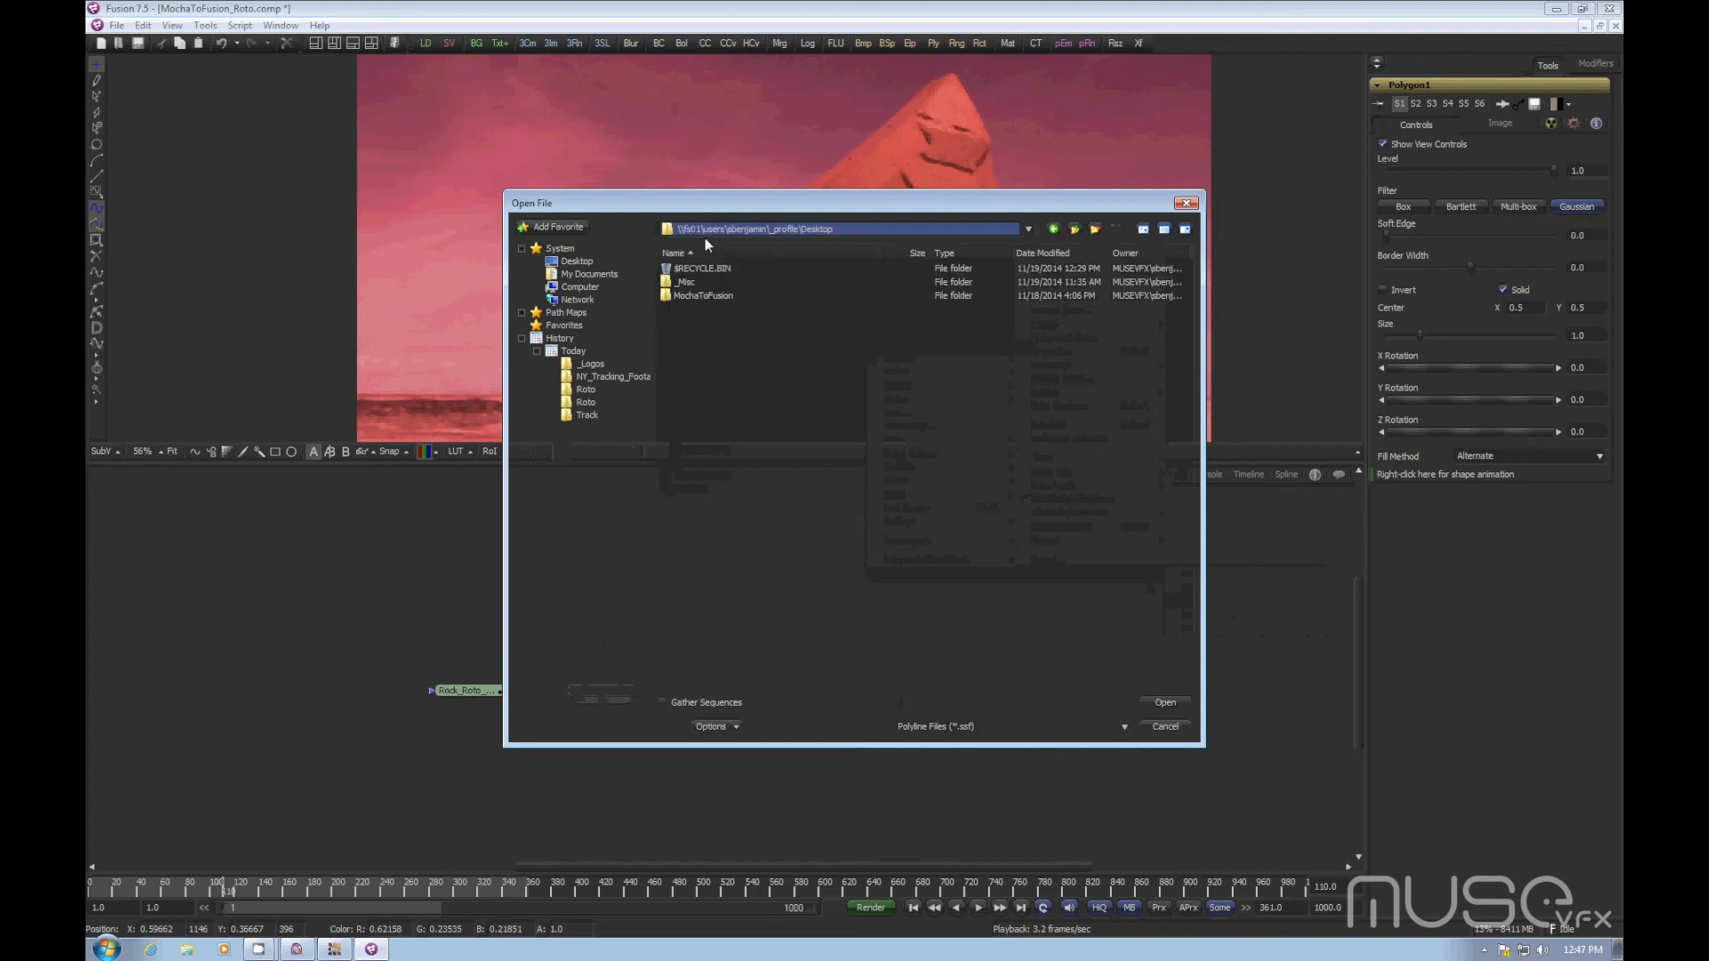
double_click(702, 297)
double_click(692, 296)
double_click(691, 295)
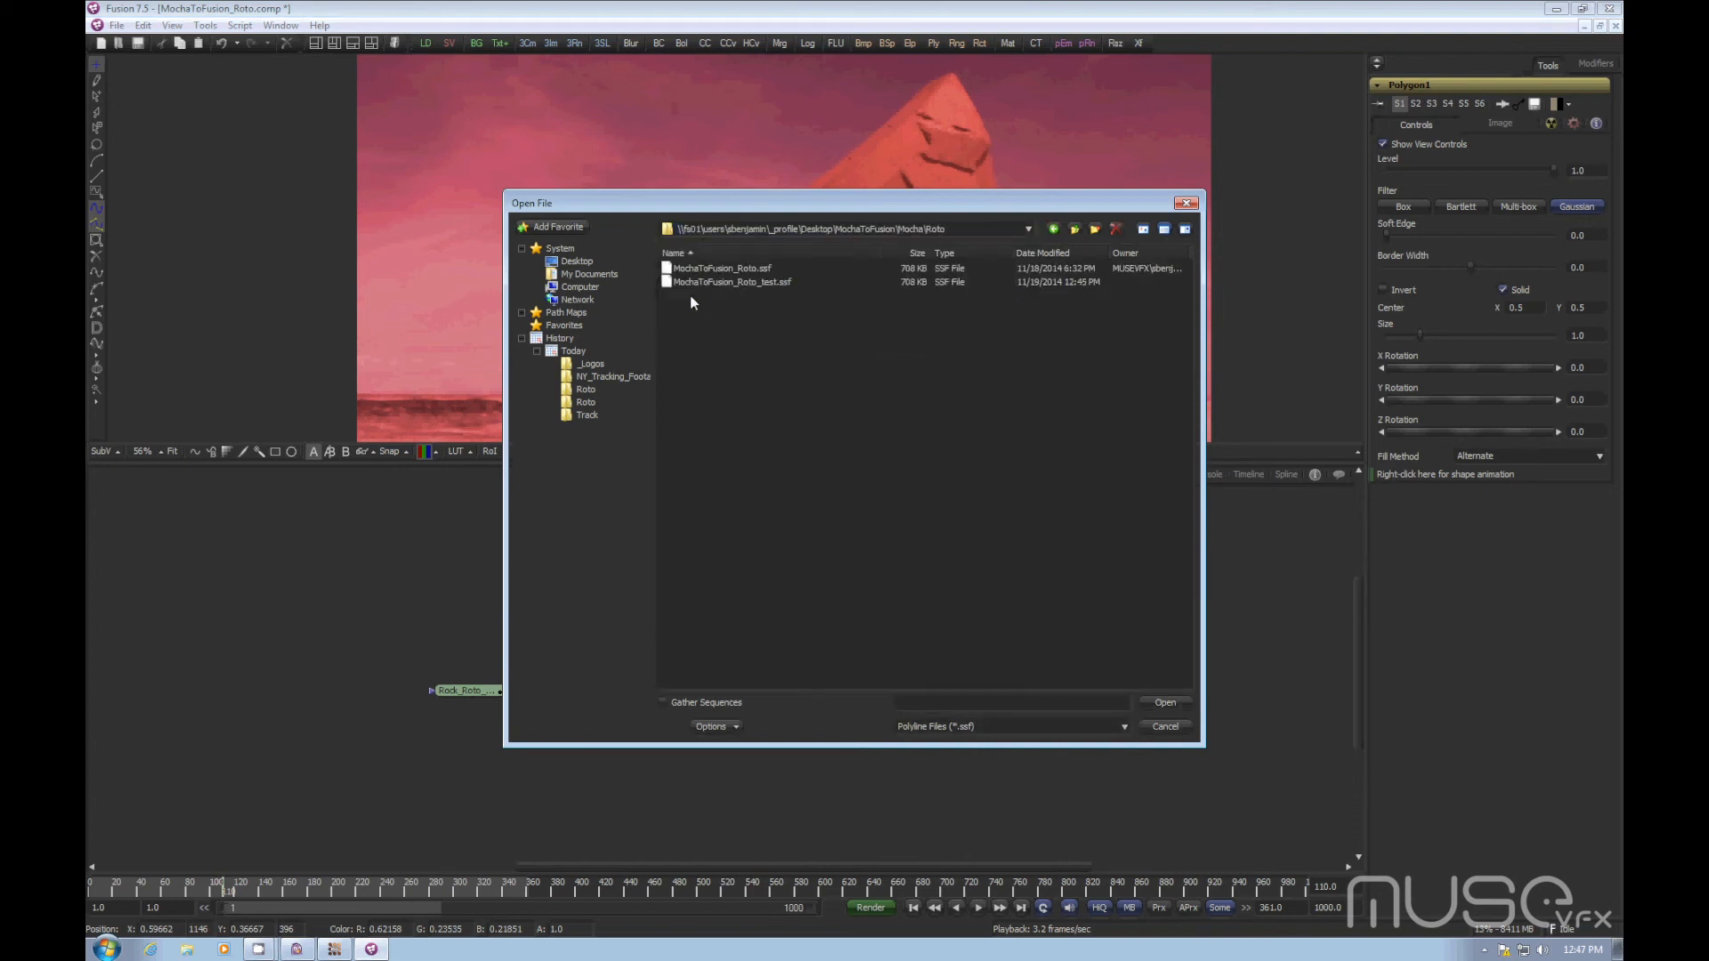
click(703, 267)
click(1164, 702)
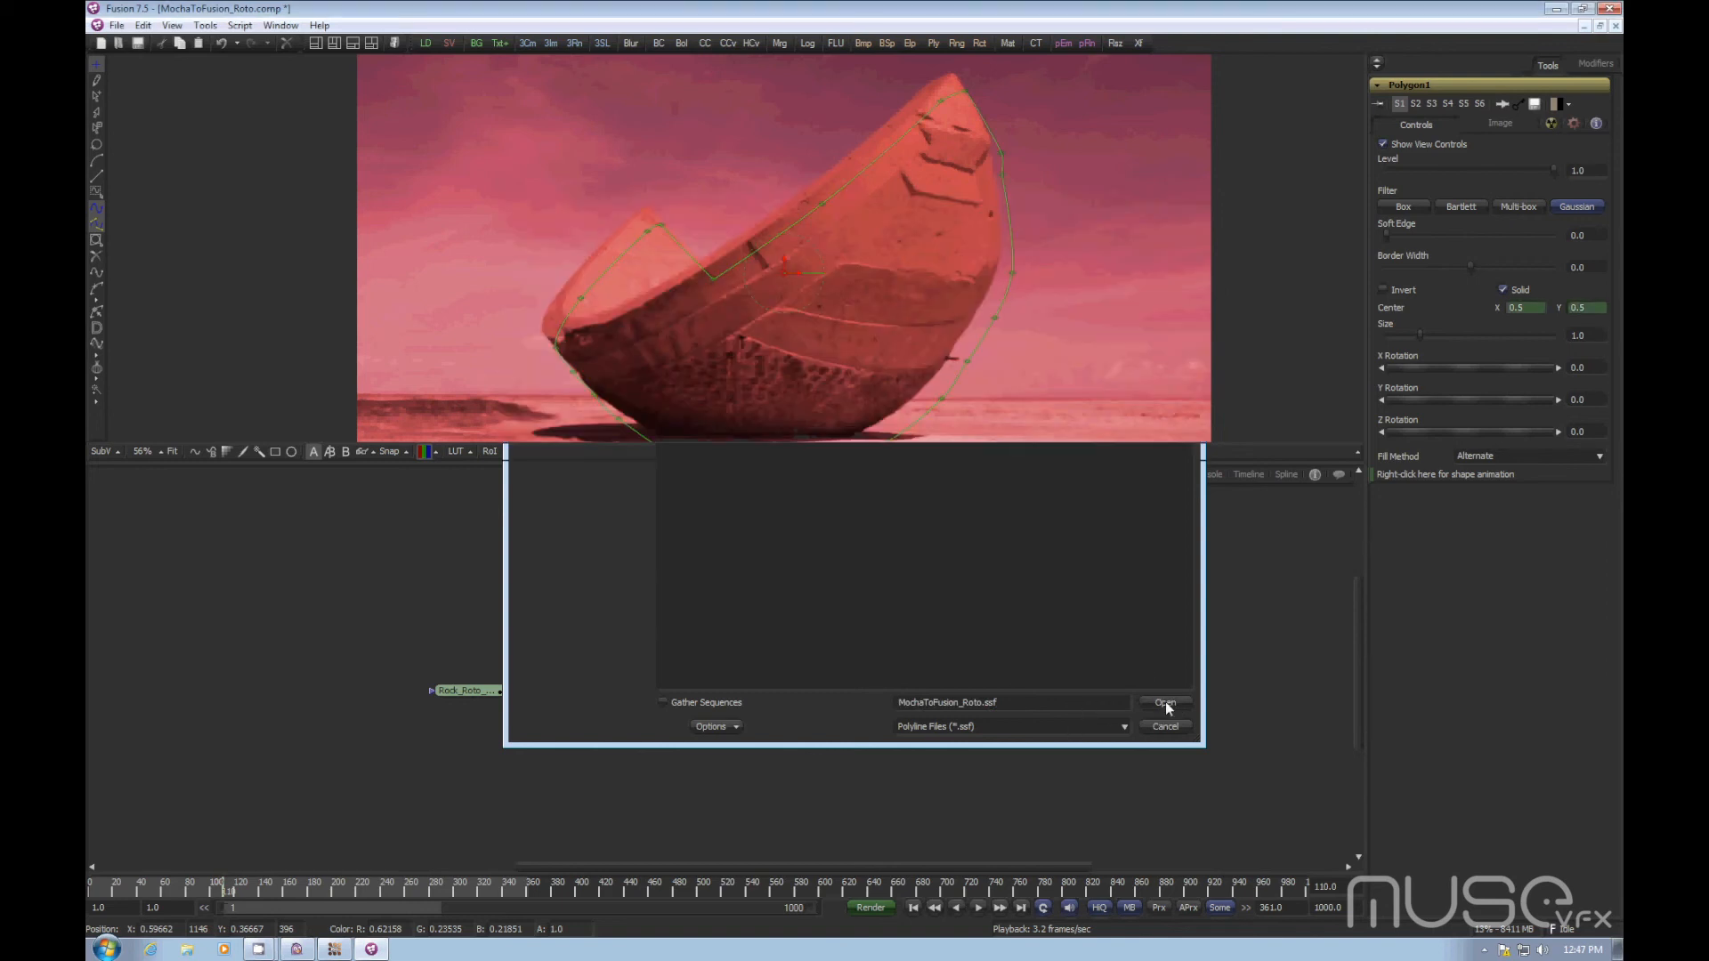
Step: Connect the new polygon to the color corrector as its effect mask and return to frame 1
drag(602, 701, 603, 640)
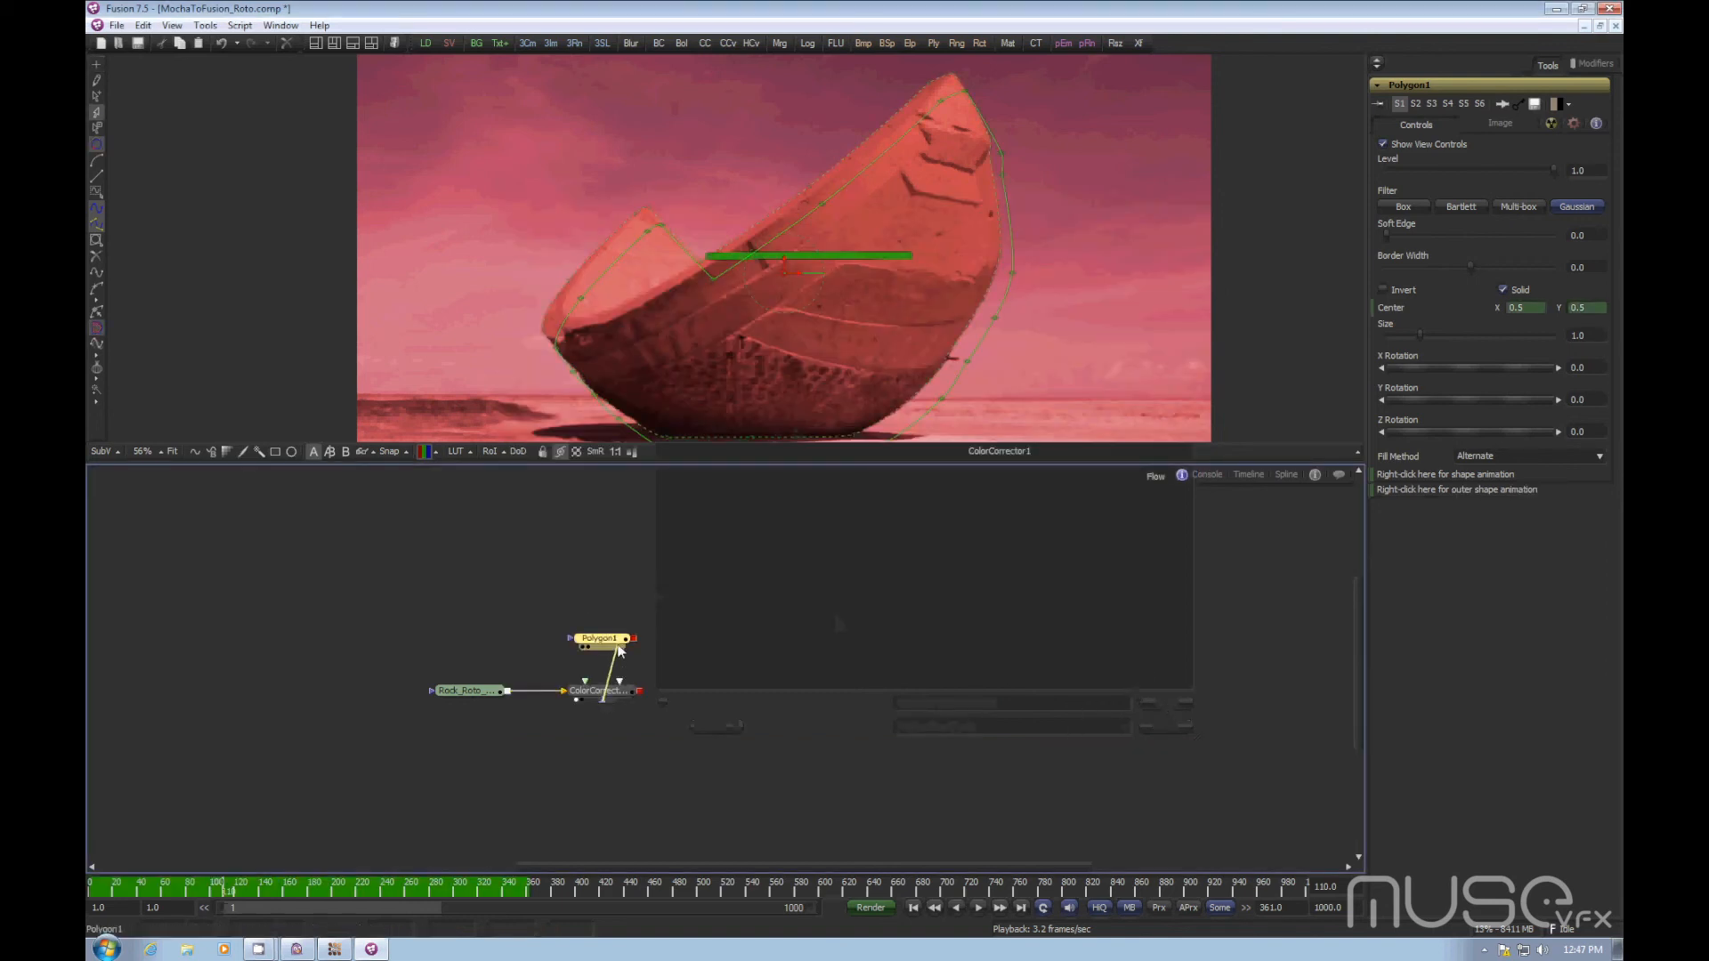
click(833, 690)
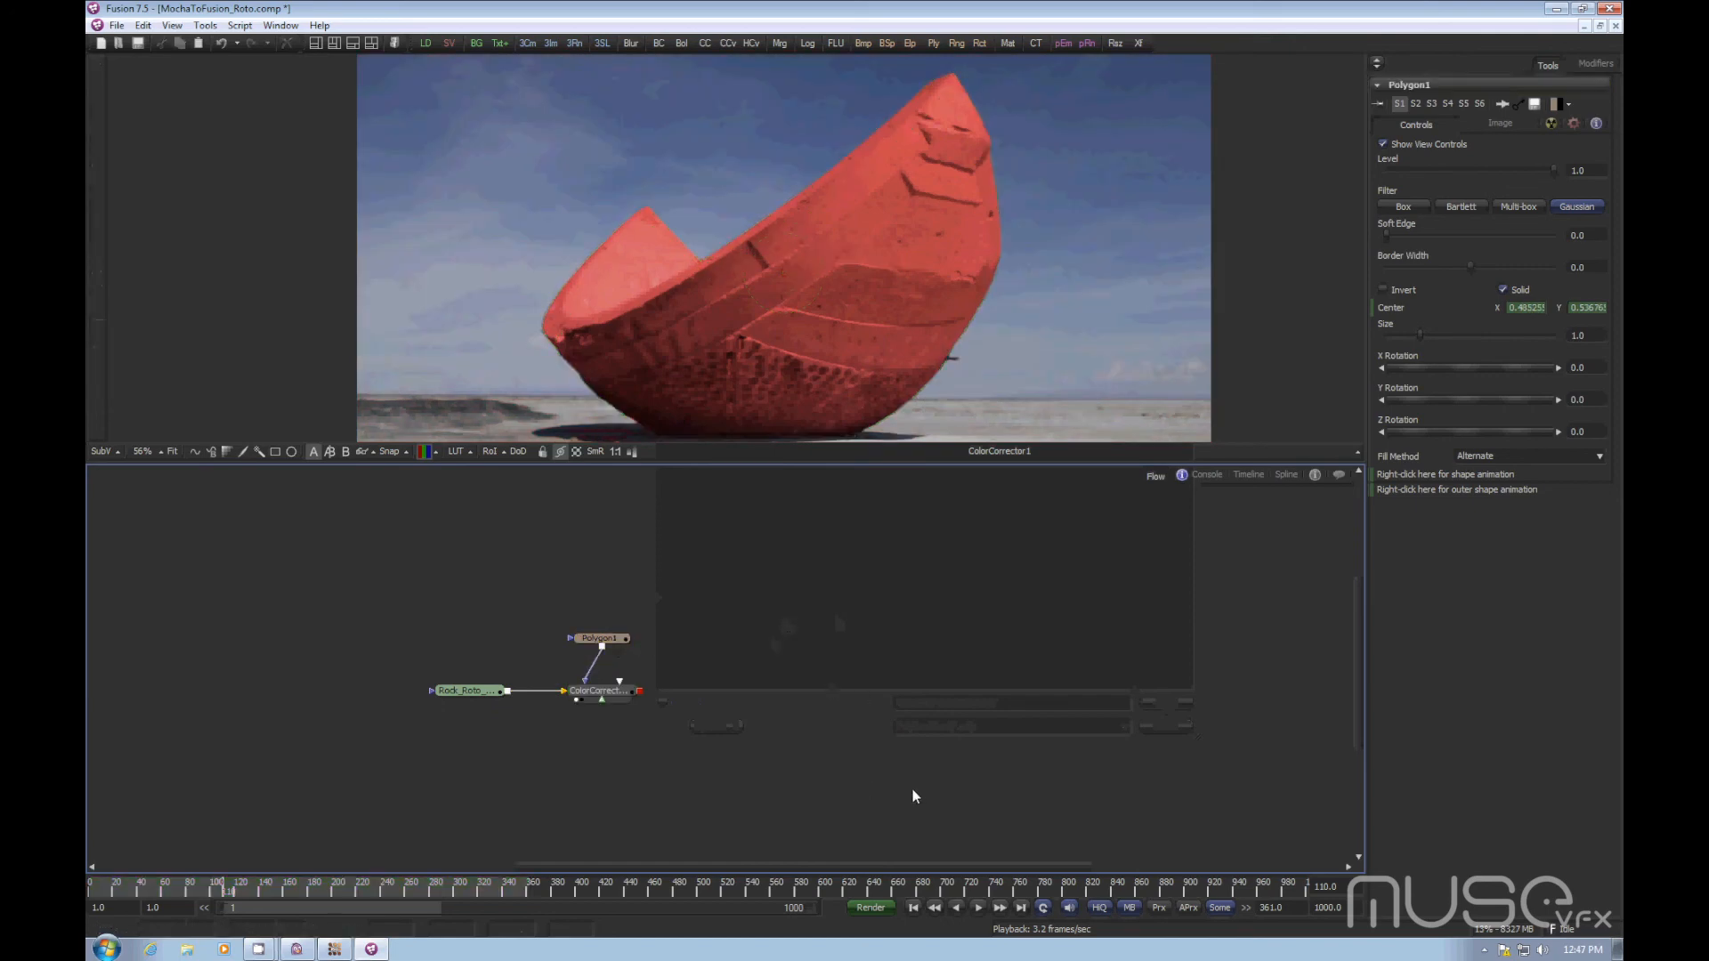
click(913, 907)
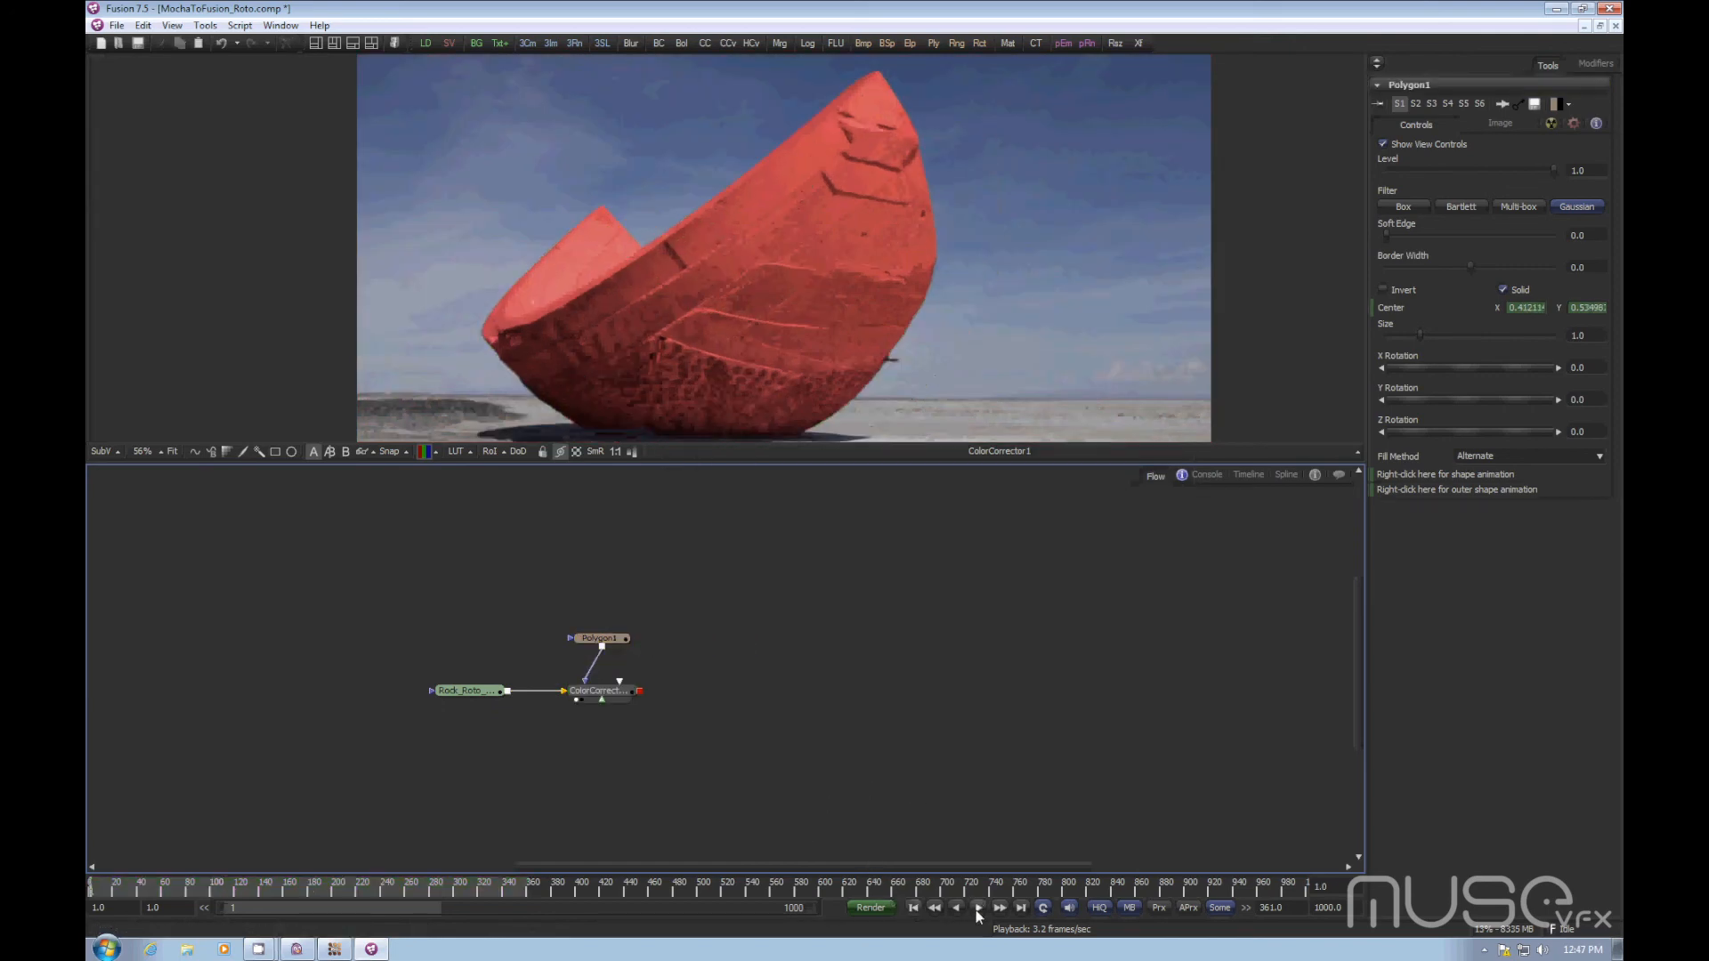